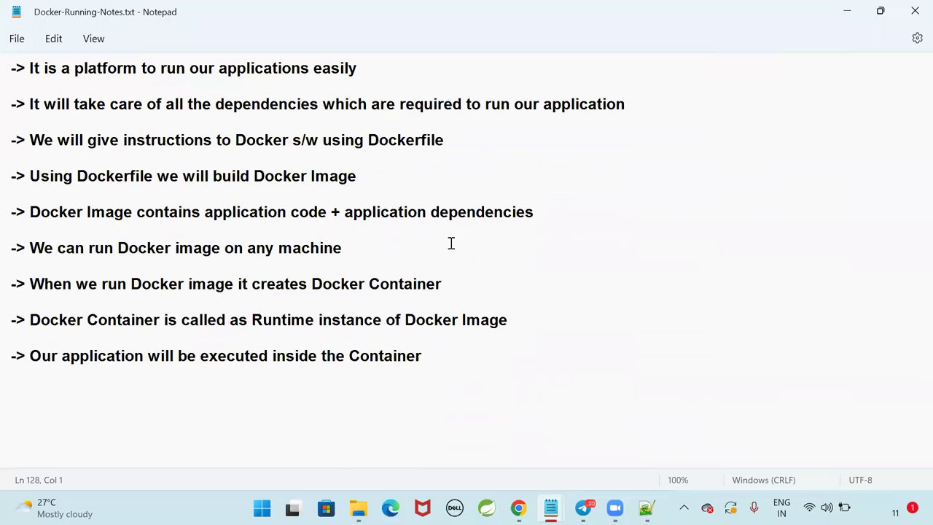
Switch to the Docker-Notes.txt file and review the commands for installing Docker in Amazon Linux.
{"action": "scroll", "coordinate": [457, 357], "scroll_direction": "down", "scroll_amount": 3}
{"action": "scroll", "coordinate": [438, 250], "scroll_direction": "down", "scroll_amount": 3}
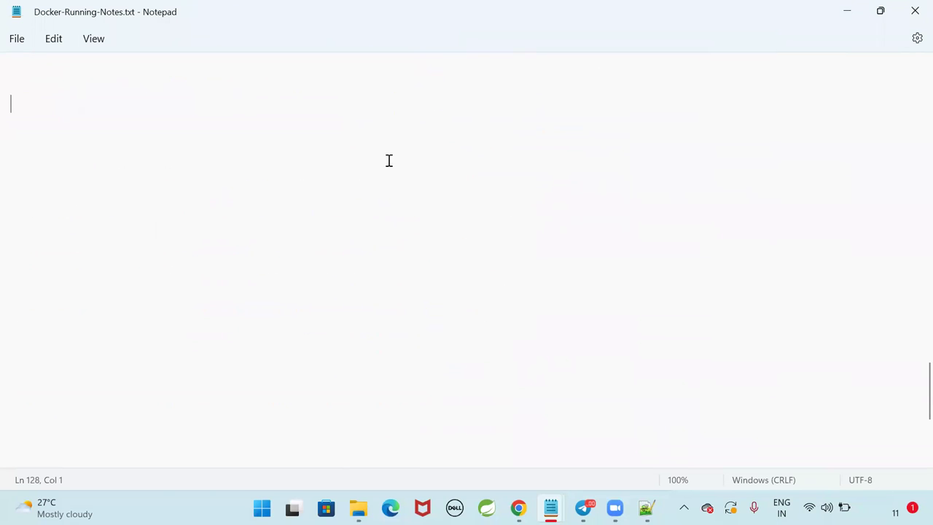
{"action": "mouse_move", "coordinate": [550, 507]}
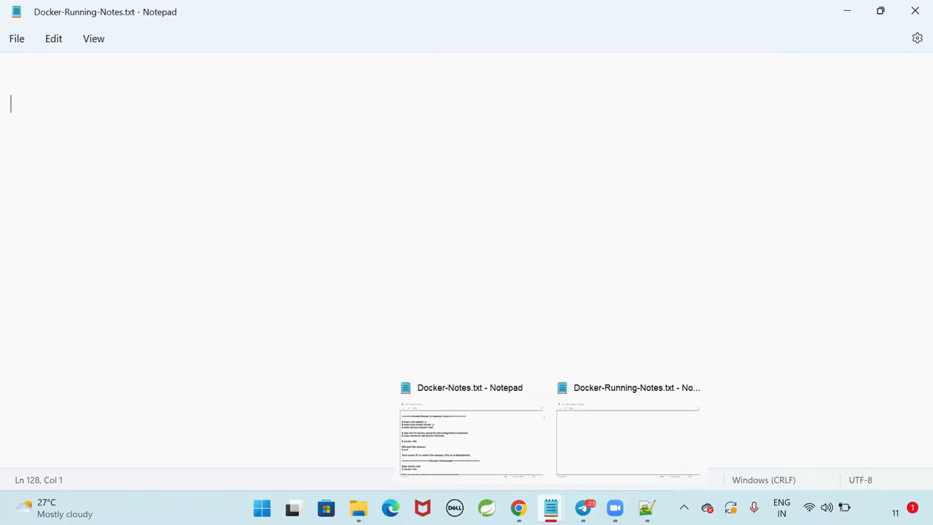
{"action": "left_click", "coordinate": [465, 391]}
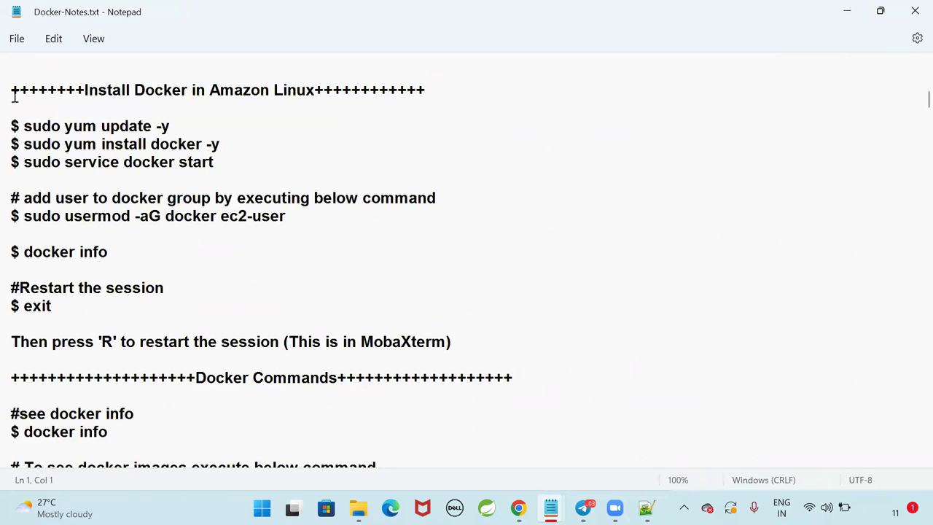
{"action": "left_click", "coordinate": [489, 381]}
{"action": "left_click", "coordinate": [574, 317]}
{"action": "left_click_drag", "start_coordinate": [12, 90], "coordinate": [106, 315]}
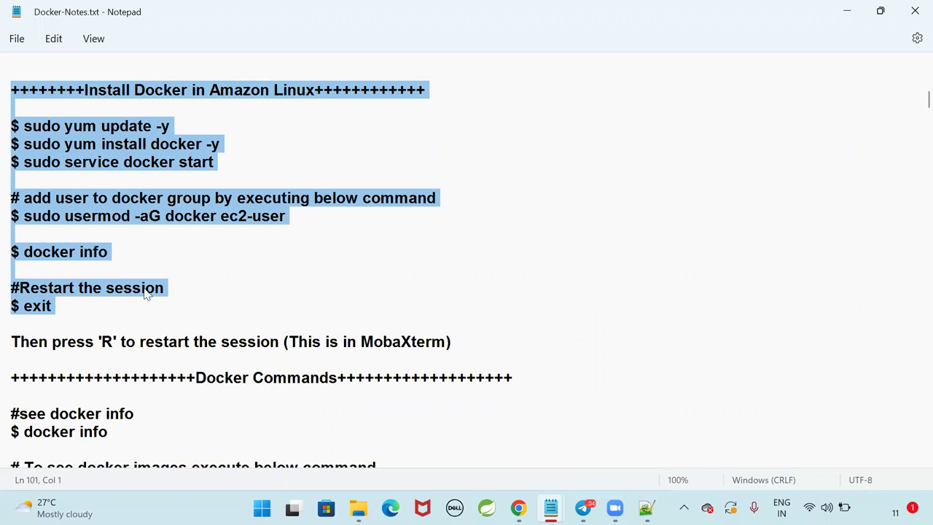
{"action": "left_click", "coordinate": [253, 241]}
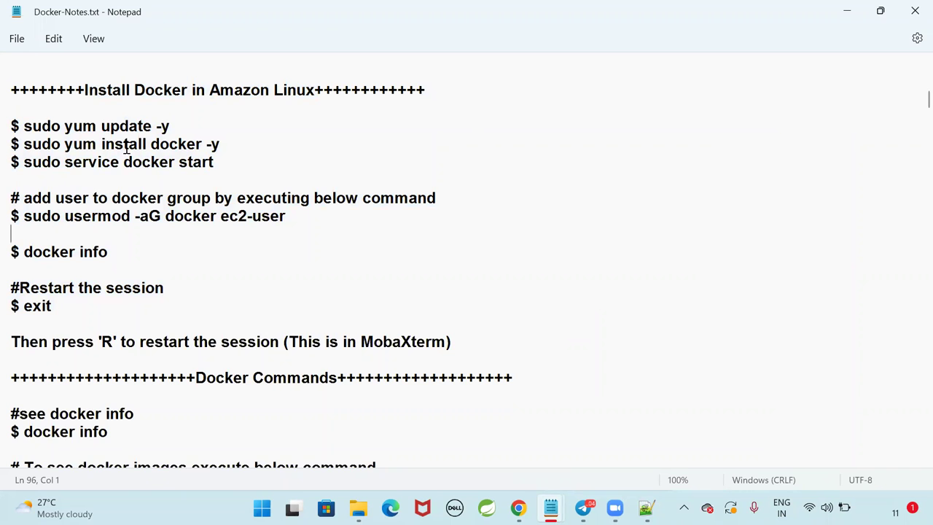
{"action": "left_click_drag", "start_coordinate": [13, 126], "coordinate": [466, 400]}
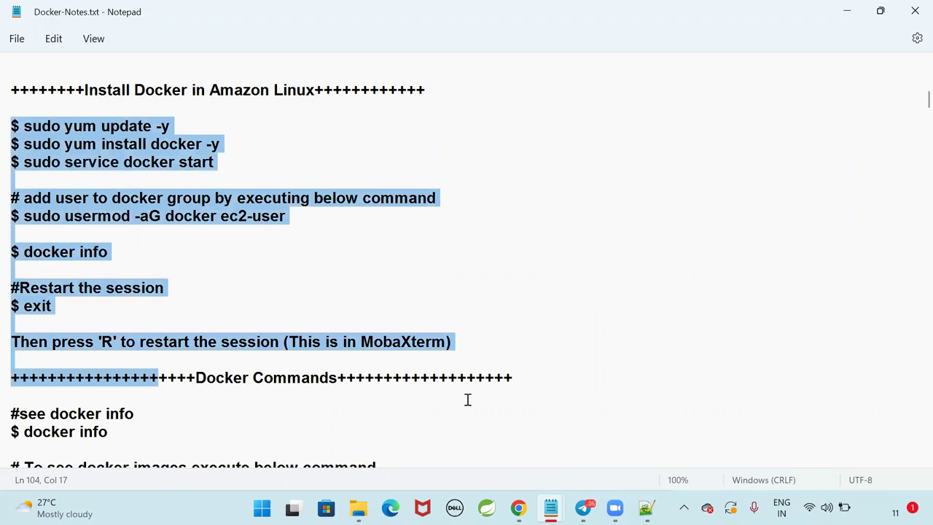
{"action": "left_click", "coordinate": [535, 385]}
Switch to the EC2 console in Chrome and start launching an instance with the Amazon Linux 2 AMI (HVM) - Kernel 5.10.
{"action": "left_click", "coordinate": [485, 397]}
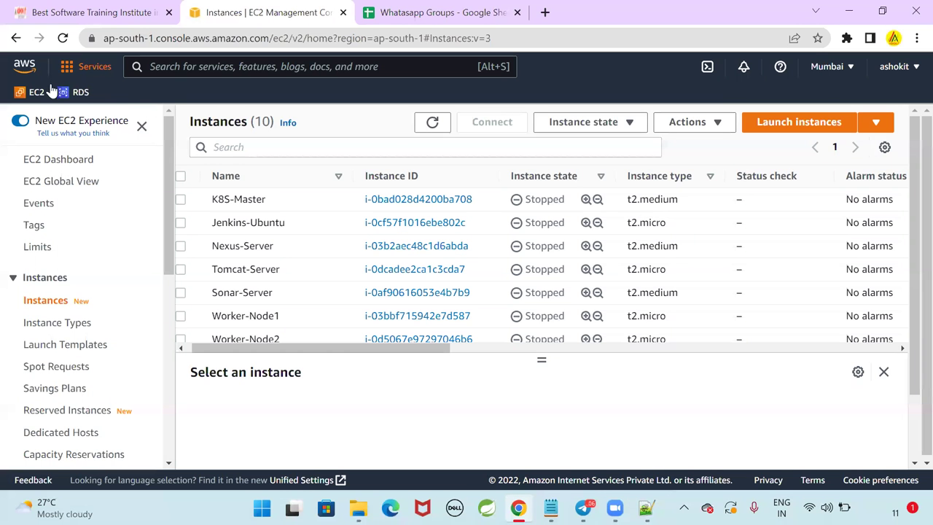
{"action": "left_click", "coordinate": [432, 121]}
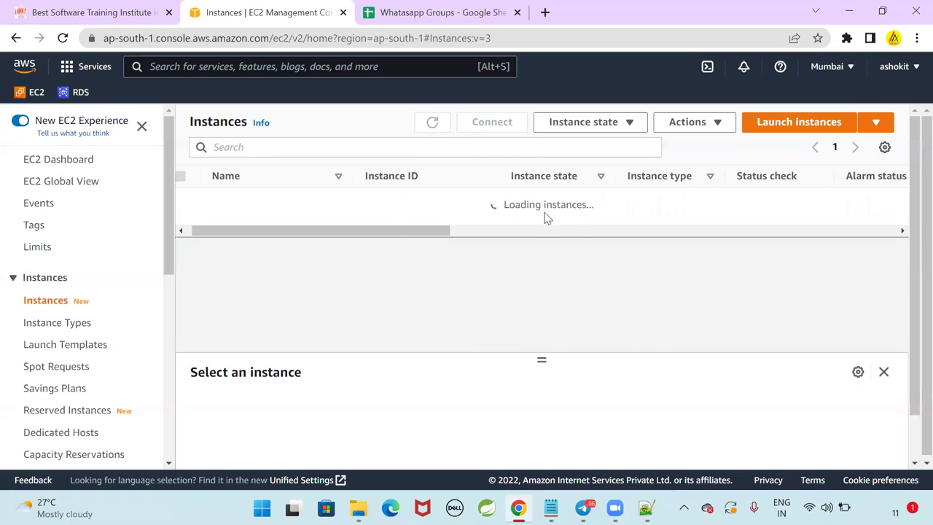
{"action": "left_click", "coordinate": [785, 124]}
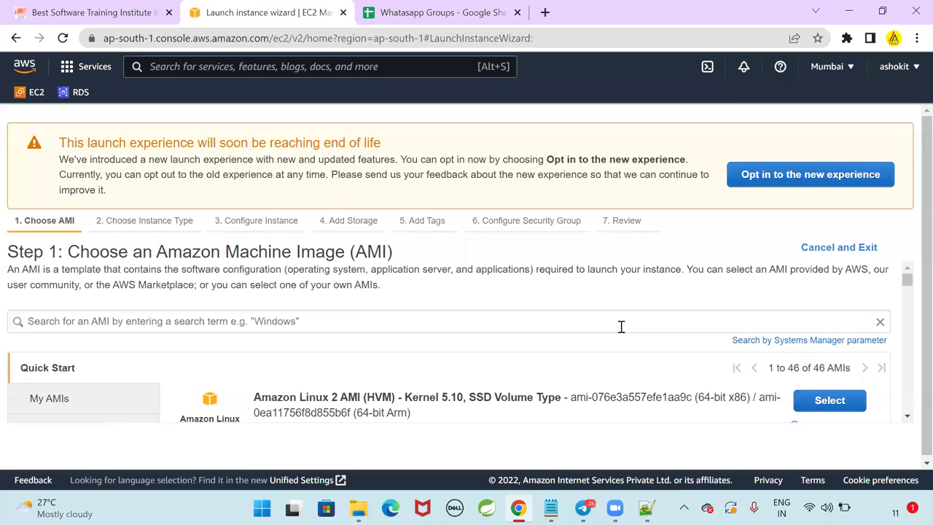
{"action": "left_click_drag", "start_coordinate": [255, 400], "coordinate": [398, 400]}
{"action": "left_click", "coordinate": [828, 374]}
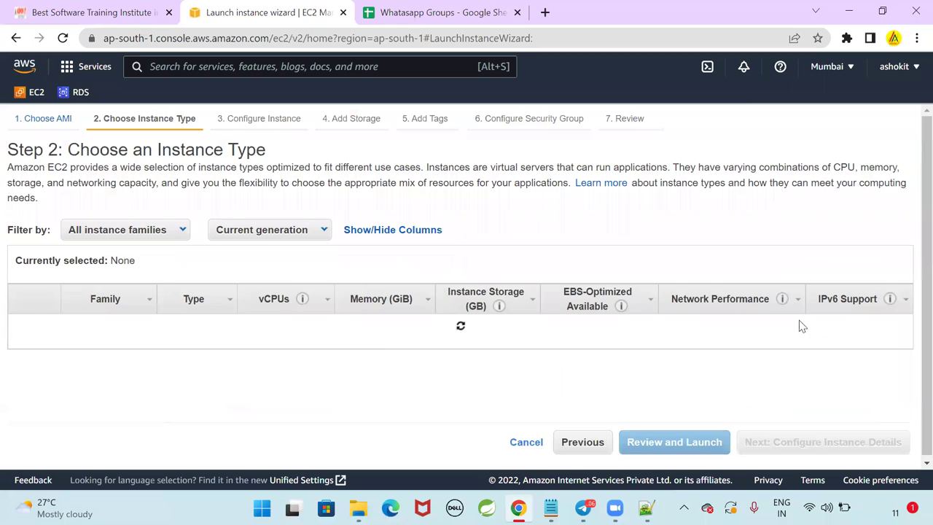
Accept the default instance type, instance details and storage settings in the launch wizard.
{"action": "left_click", "coordinate": [814, 443]}
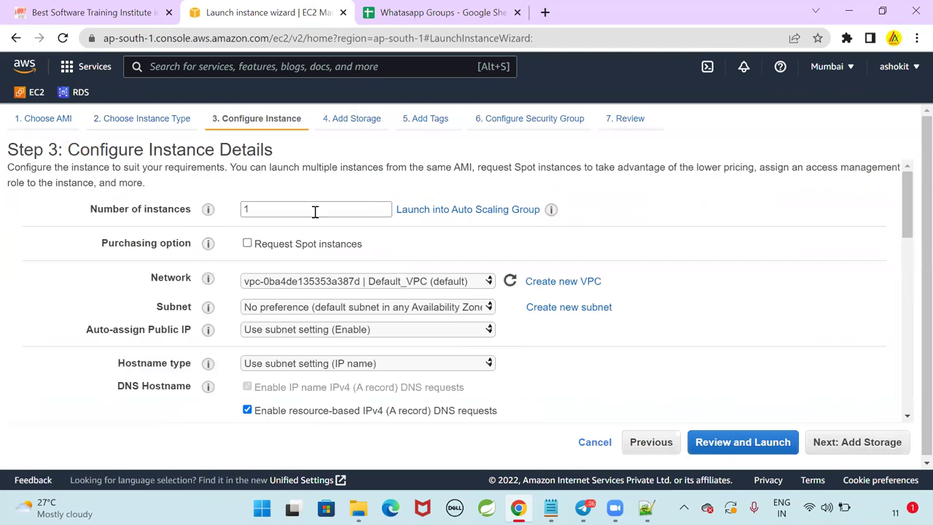
{"action": "left_click", "coordinate": [871, 443]}
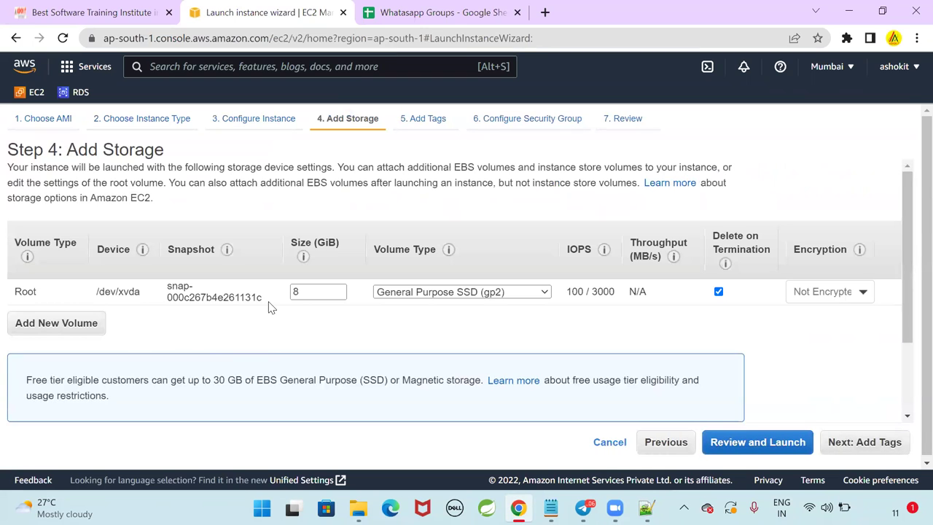
{"action": "left_click", "coordinate": [890, 442]}
Add a tag to the instance with the key Name and the value Docker-Server.
{"action": "left_click", "coordinate": [44, 363]}
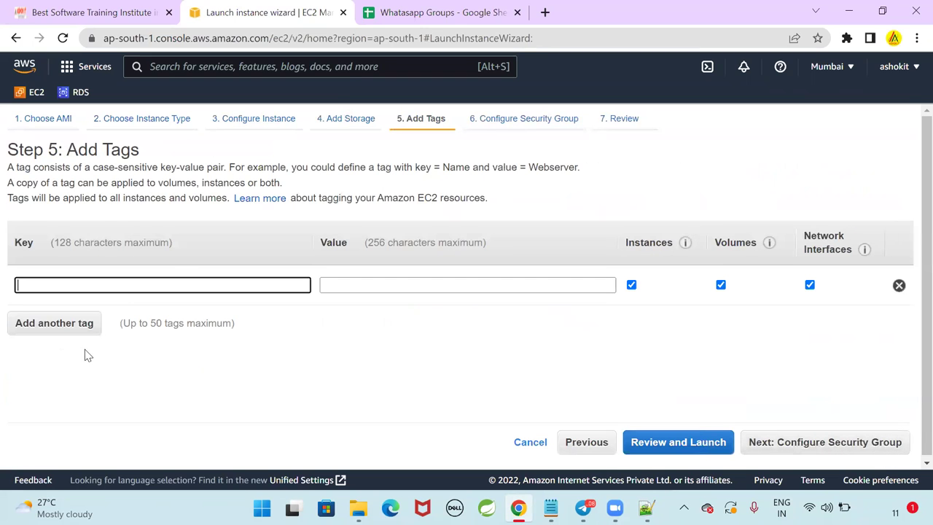
{"action": "type", "text": "Name"}
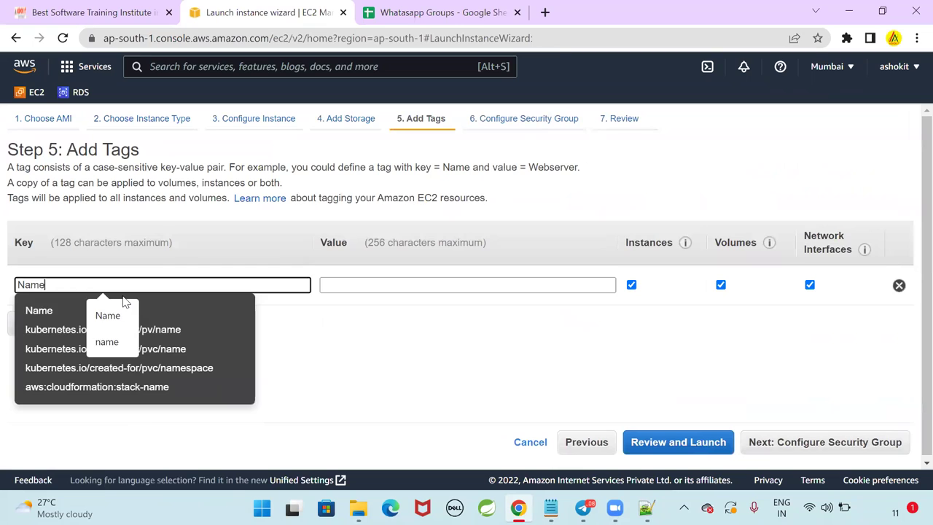
{"action": "key", "text": "Tab"}
{"action": "type", "text": "Docker-Server"}
{"action": "left_click", "coordinate": [304, 312]}
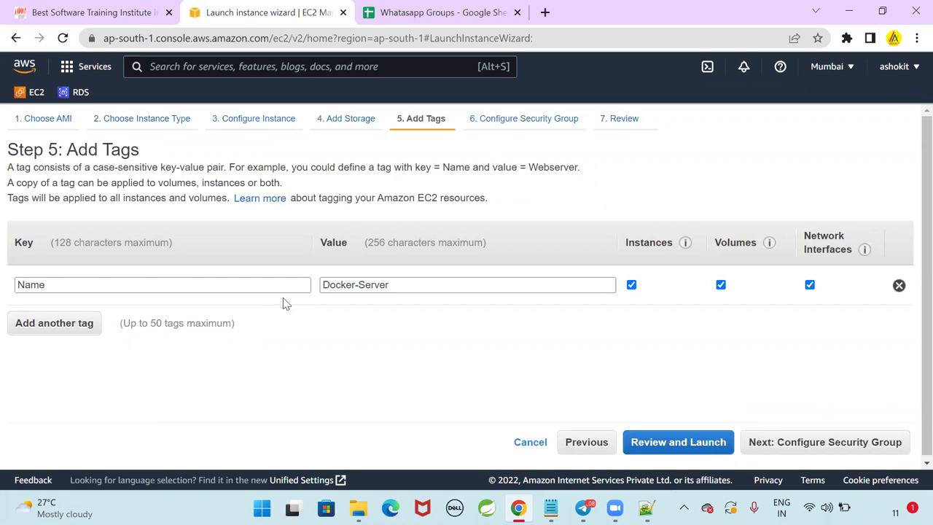
Assign the existing security group ashokit_security_group and proceed to the launch review.
{"action": "left_click", "coordinate": [792, 446]}
{"action": "left_click", "coordinate": [311, 244]}
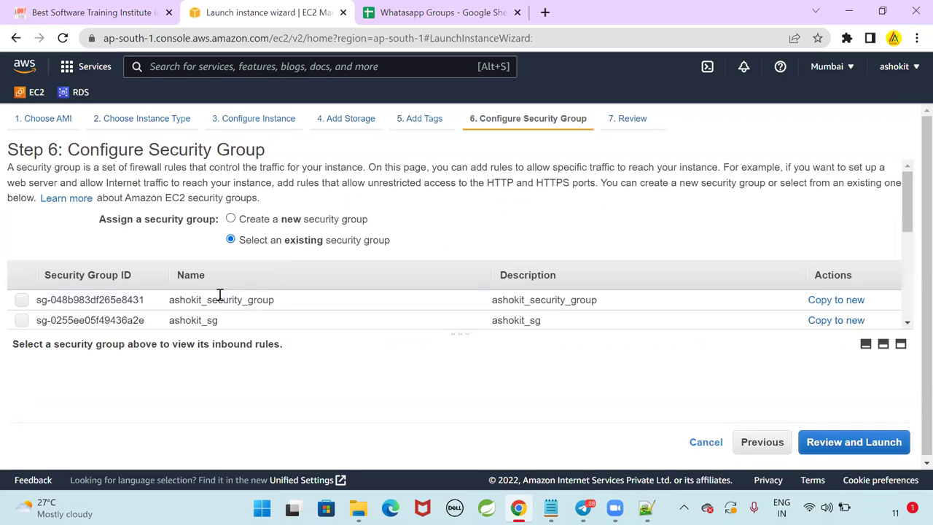
{"action": "left_click", "coordinate": [244, 301]}
{"action": "left_click", "coordinate": [864, 442]}
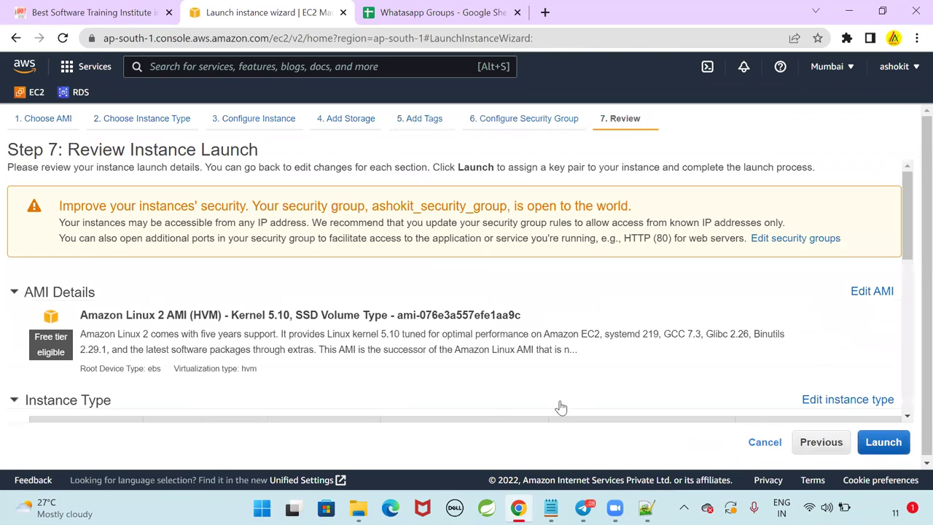
Launch the instance with the existing linux | RSA key pair, acknowledging access to its private key file.
{"action": "left_click", "coordinate": [886, 442]}
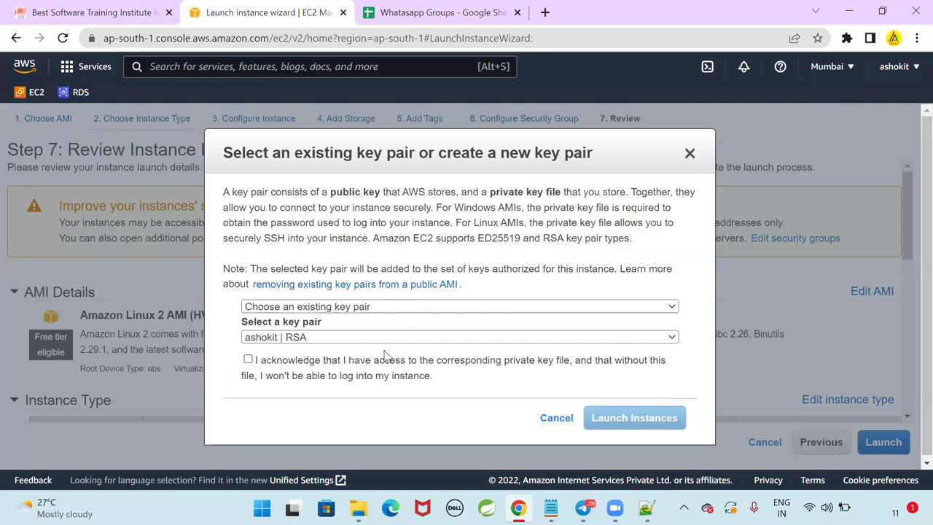
{"action": "left_click", "coordinate": [310, 337]}
{"action": "left_click", "coordinate": [285, 360]}
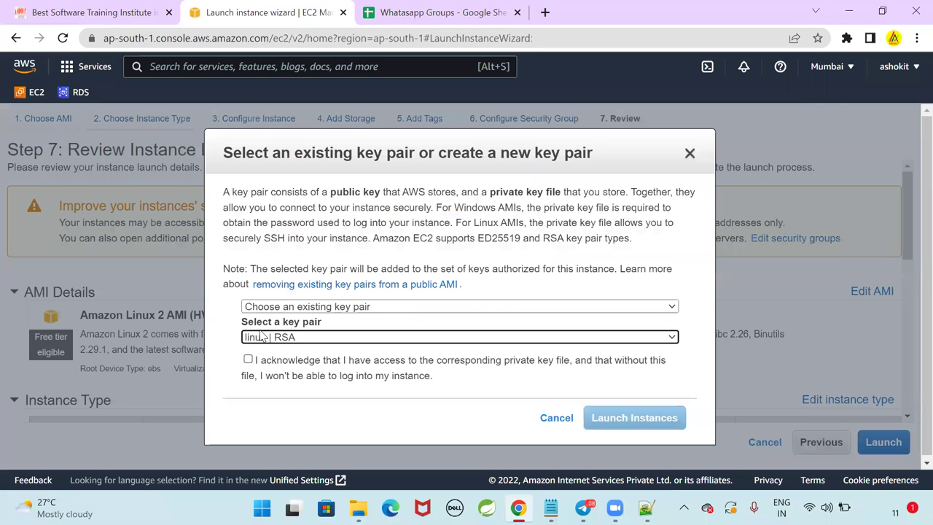
{"action": "left_click", "coordinate": [249, 360]}
{"action": "left_click", "coordinate": [645, 417]}
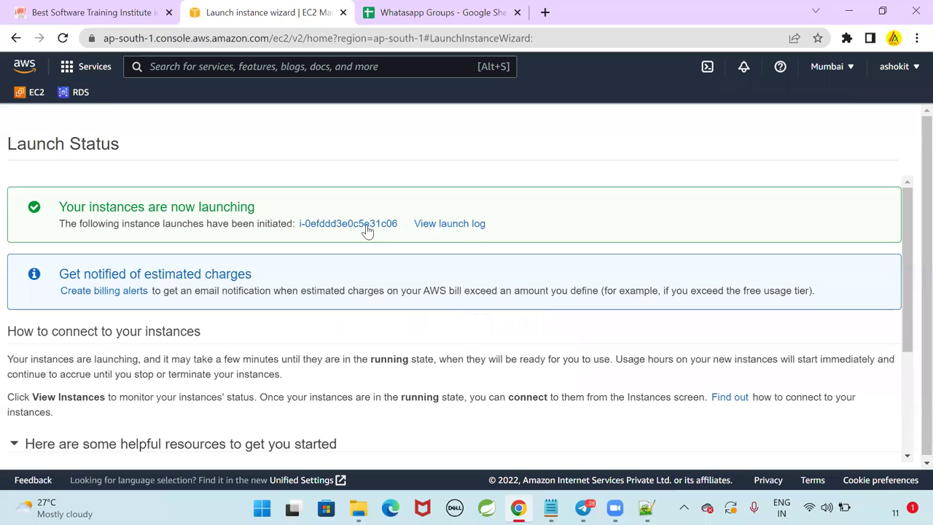
Open the newly launched instance in the instance list and enlarge its details area.
{"action": "left_click", "coordinate": [368, 228]}
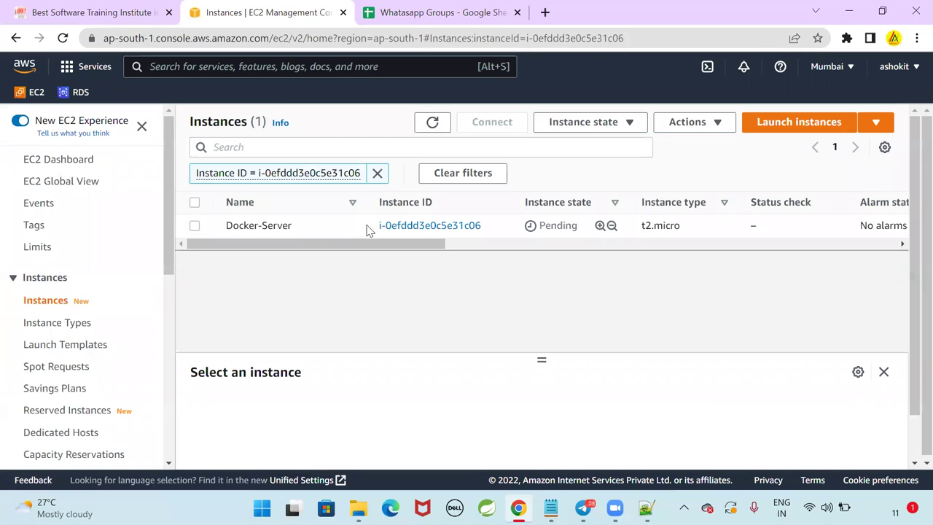
{"action": "left_click", "coordinate": [196, 227]}
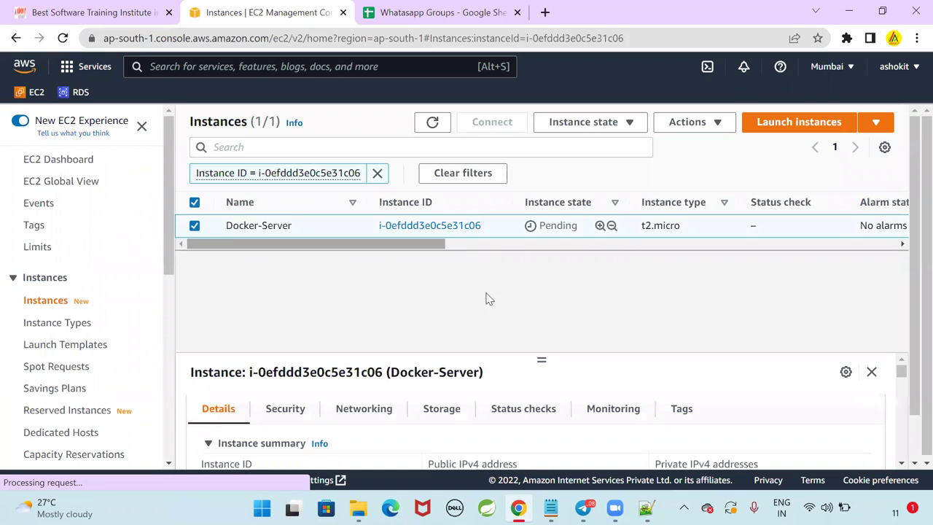
{"action": "left_click_drag", "start_coordinate": [542, 362], "coordinate": [542, 293]}
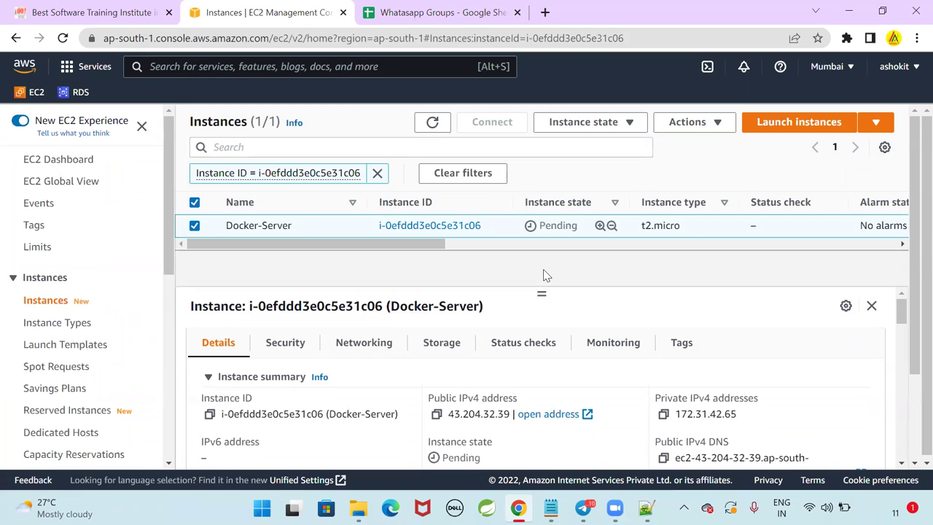
Refresh the instance list until Docker-Server is running and copy its public IPv4 address.
{"action": "left_click", "coordinate": [427, 124]}
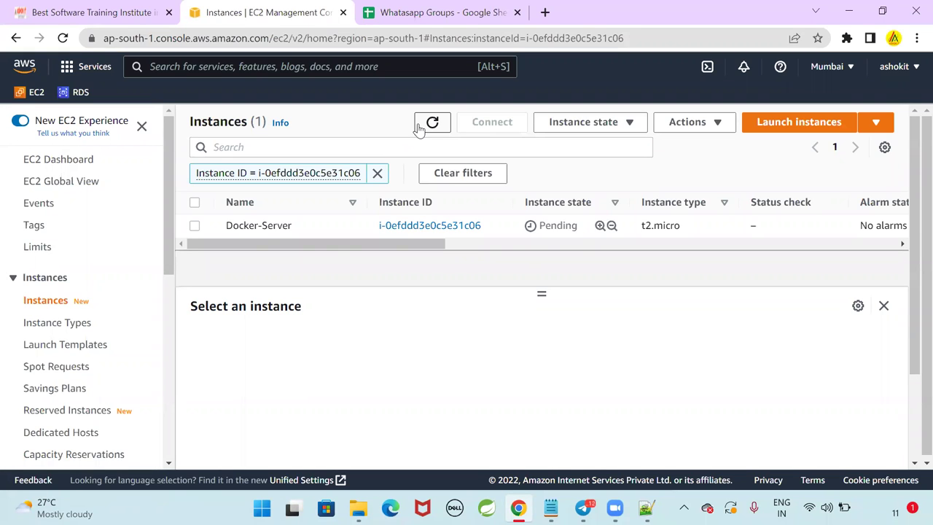
{"action": "left_click", "coordinate": [419, 128]}
{"action": "left_click", "coordinate": [419, 128]}
{"action": "left_click", "coordinate": [419, 127]}
{"action": "left_click", "coordinate": [432, 123]}
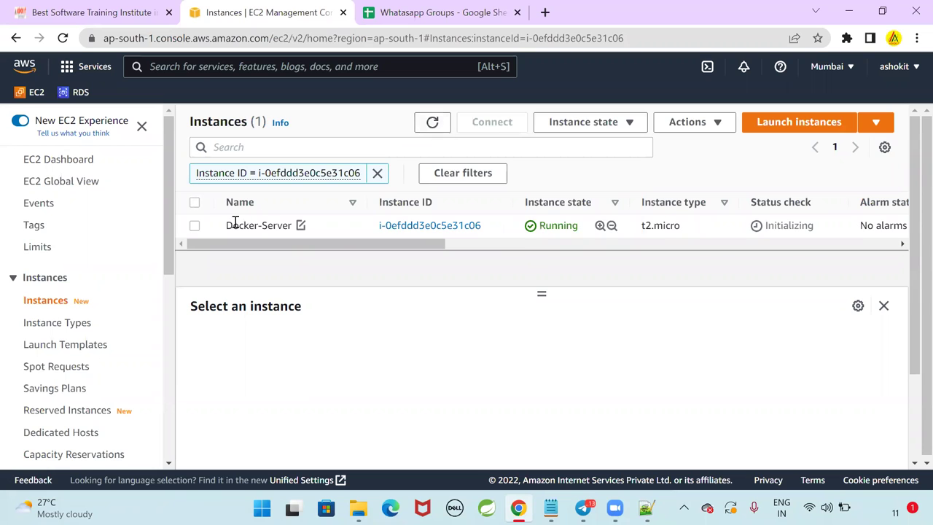
{"action": "left_click", "coordinate": [195, 226]}
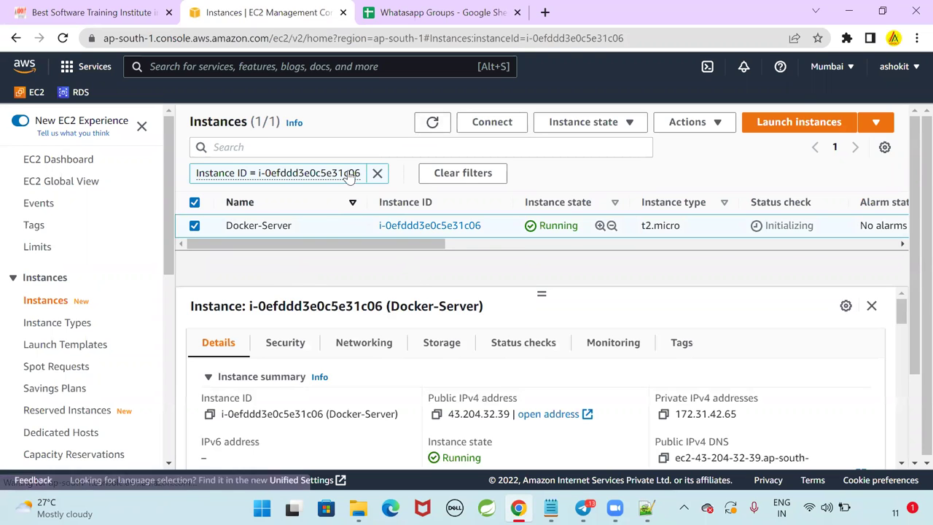
{"action": "left_click", "coordinate": [437, 415]}
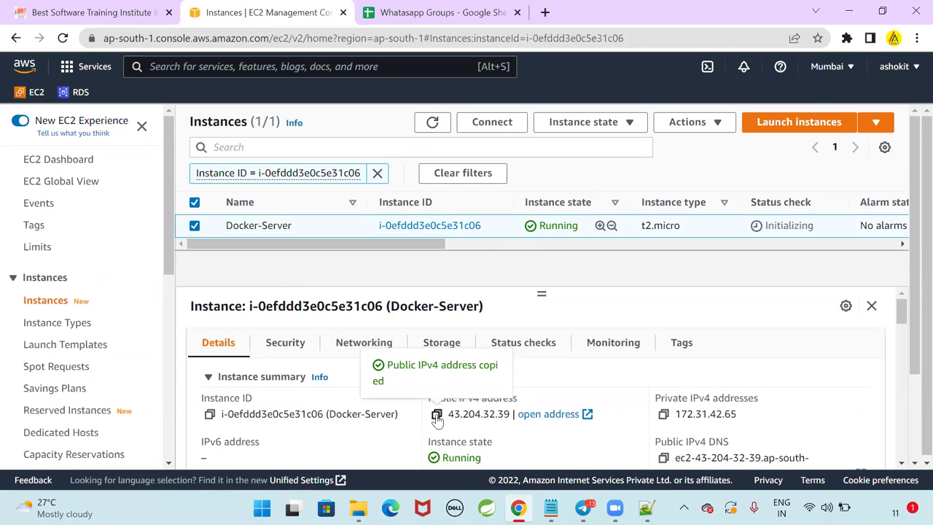
Launch MobaXterm and open the settings for a new SSH session.
{"action": "key", "text": "super"}
{"action": "type", "text": "moba"}
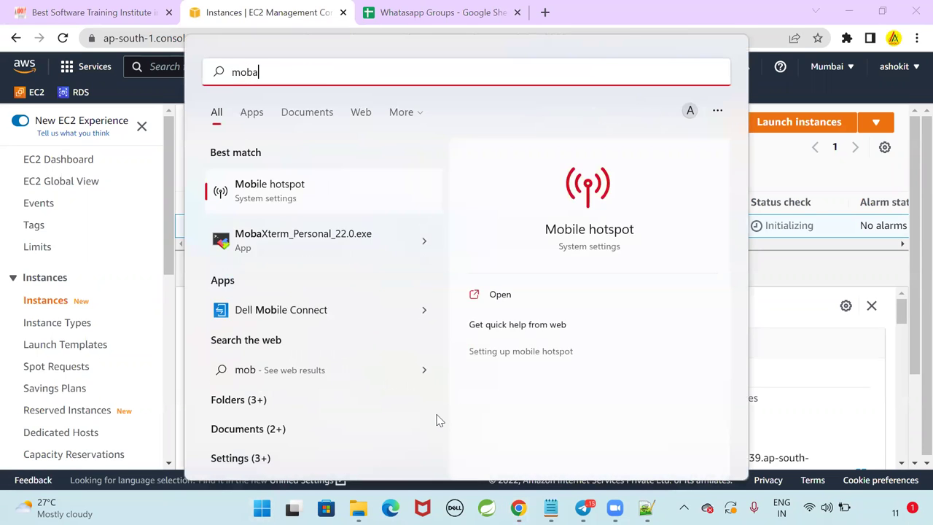
{"action": "left_click", "coordinate": [388, 195]}
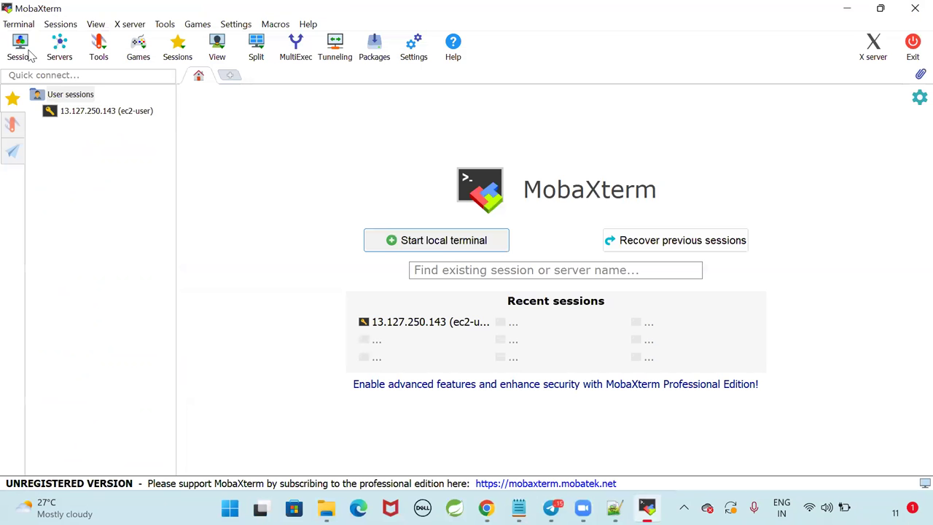
{"action": "left_click", "coordinate": [28, 53]}
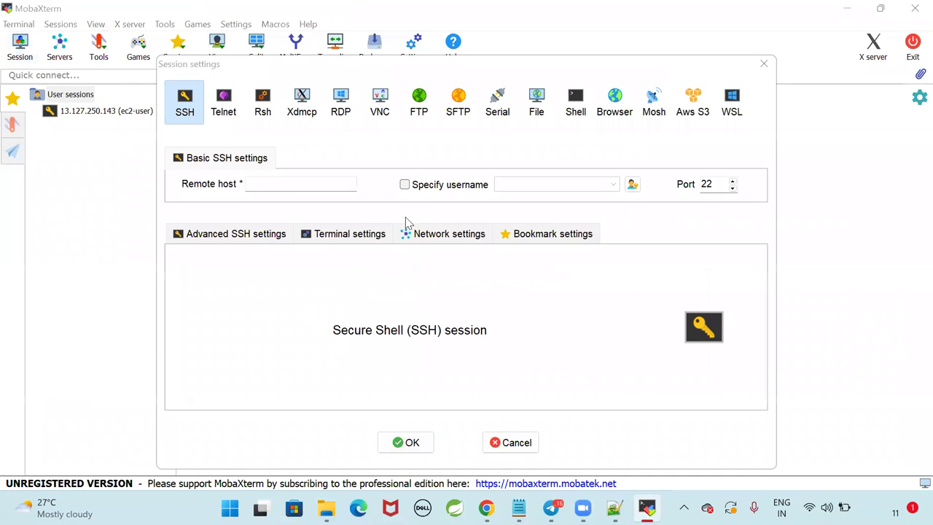
Set the SSH session's remote host to the copied address 43.204.32.39 and specify the username ec2-user.
{"action": "left_click", "coordinate": [295, 184]}
{"action": "key", "text": "ctrl+v"}
{"action": "left_click", "coordinate": [404, 184]}
{"action": "type", "text": "ec2-use"}
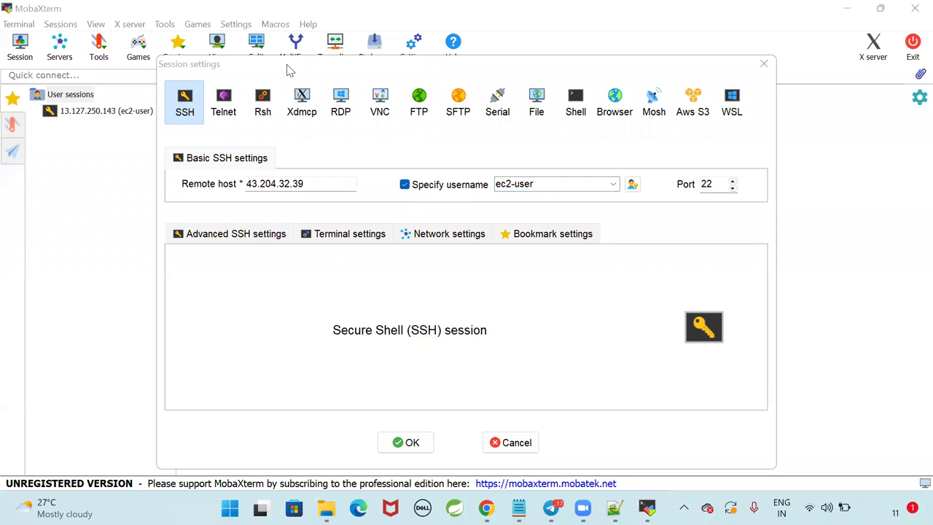
Enable private key authentication in the advanced SSH settings and choose the key file from the classes\Keypair folder.
{"action": "left_click", "coordinate": [246, 237]}
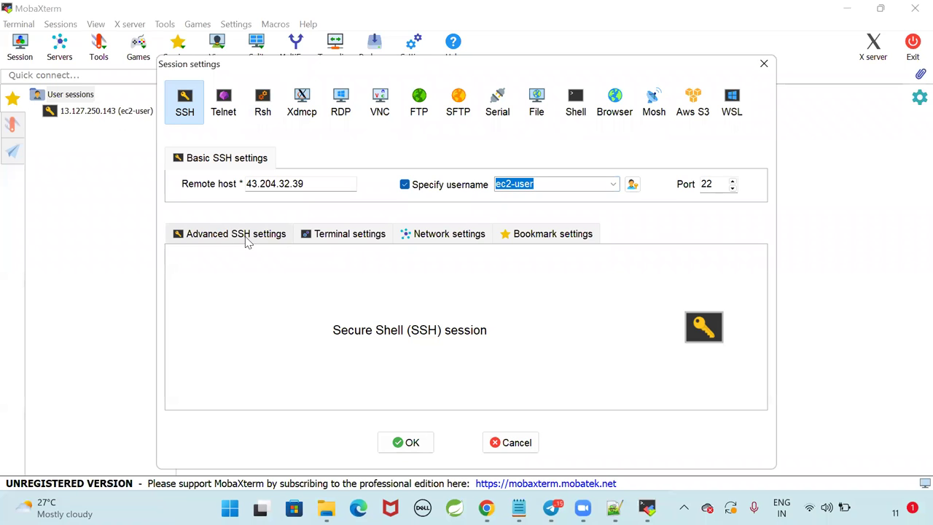
{"action": "left_click", "coordinate": [266, 360]}
{"action": "left_click", "coordinate": [448, 359]}
{"action": "left_click", "coordinate": [386, 189]}
{"action": "double_click", "coordinate": [386, 190]}
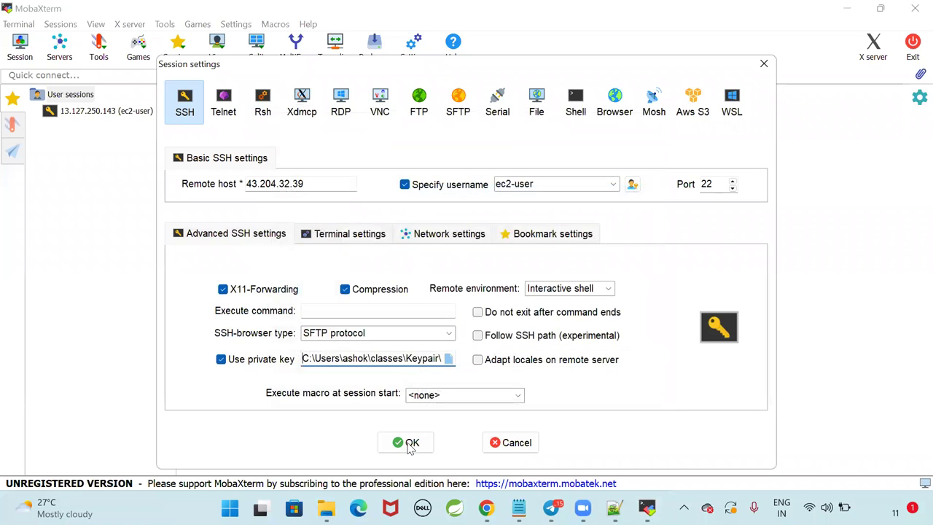
Connect to the server over SSH and clear the terminal screen.
{"action": "left_click", "coordinate": [408, 443]}
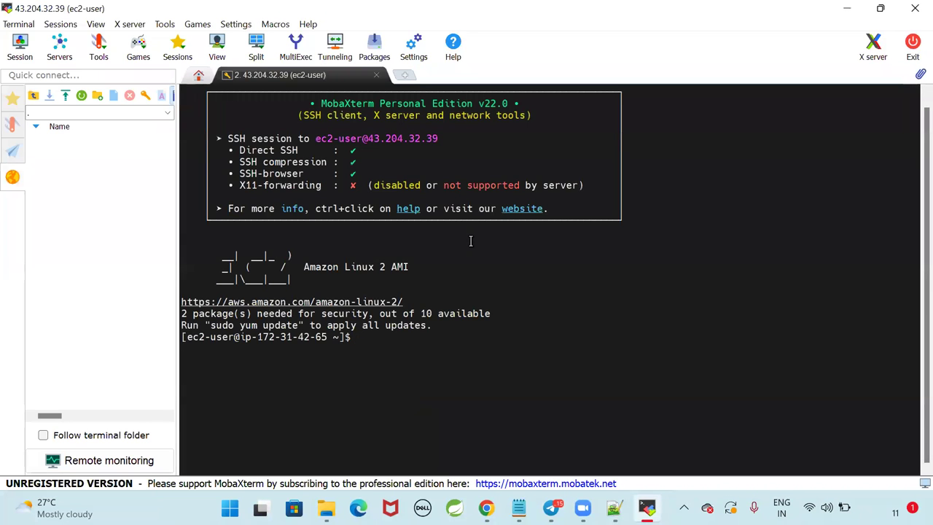
{"action": "type", "text": "clear"}
{"action": "key", "text": "Return"}
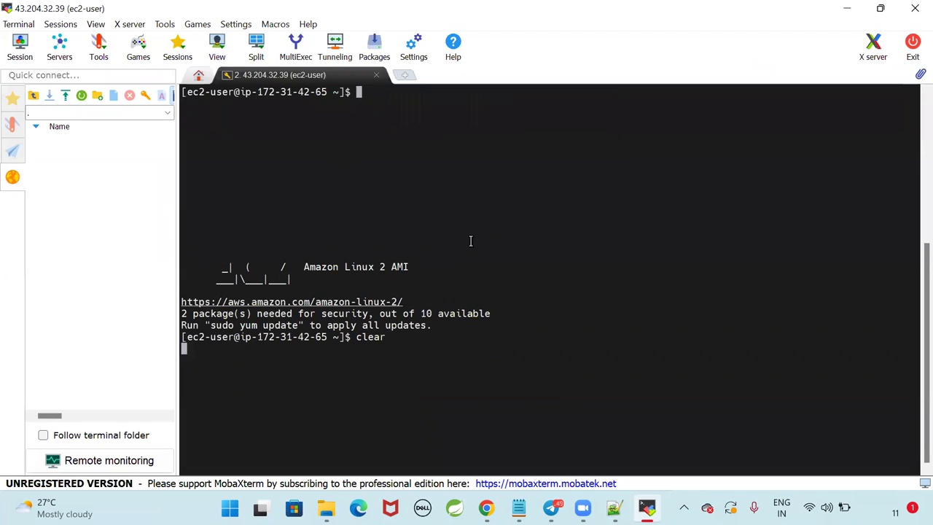
Update the server's packages with sudo yum update, accepting the transaction with y, and clear the terminal.
{"action": "key", "text": "Return"}
{"action": "key", "text": "Return"}
{"action": "key", "text": "Return"}
{"action": "type", "text": "sudo y"}
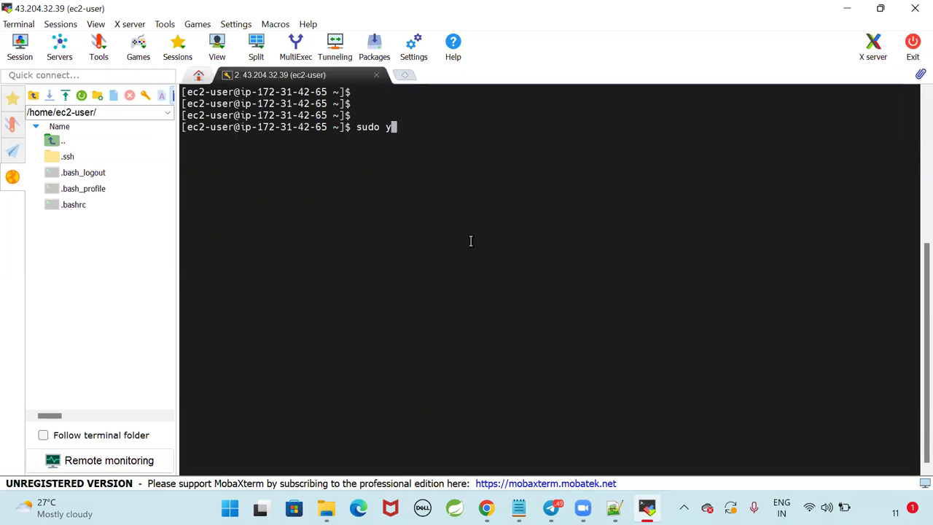
{"action": "type", "text": "um update"}
{"action": "key", "text": "Return"}
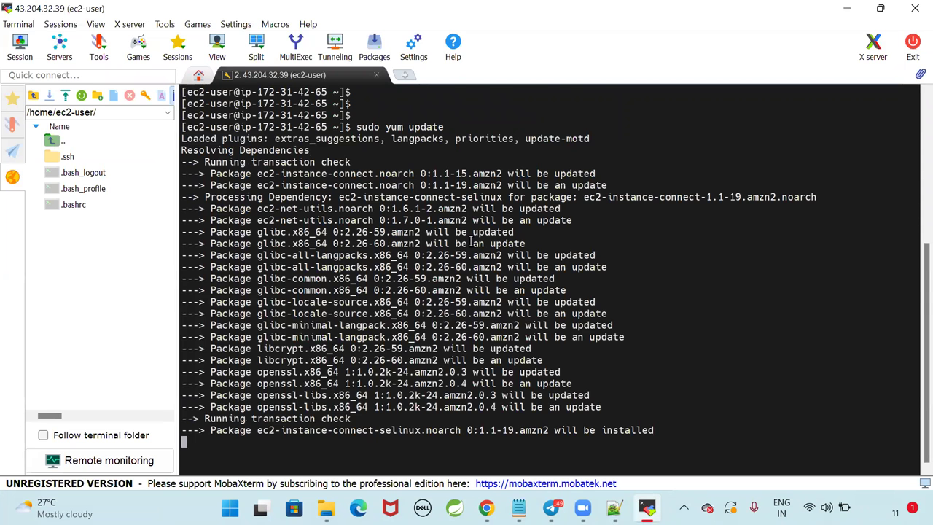
{"action": "type", "text": "y"}
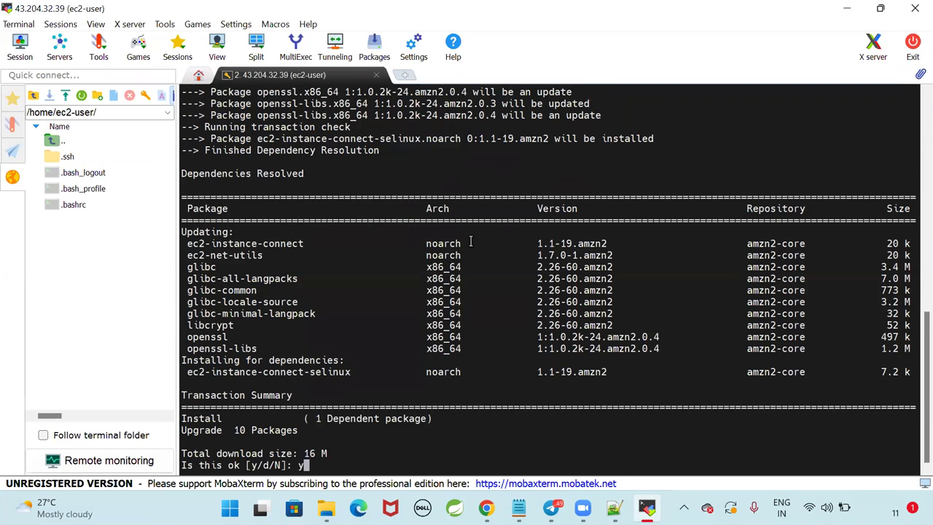
{"action": "key", "text": "Return"}
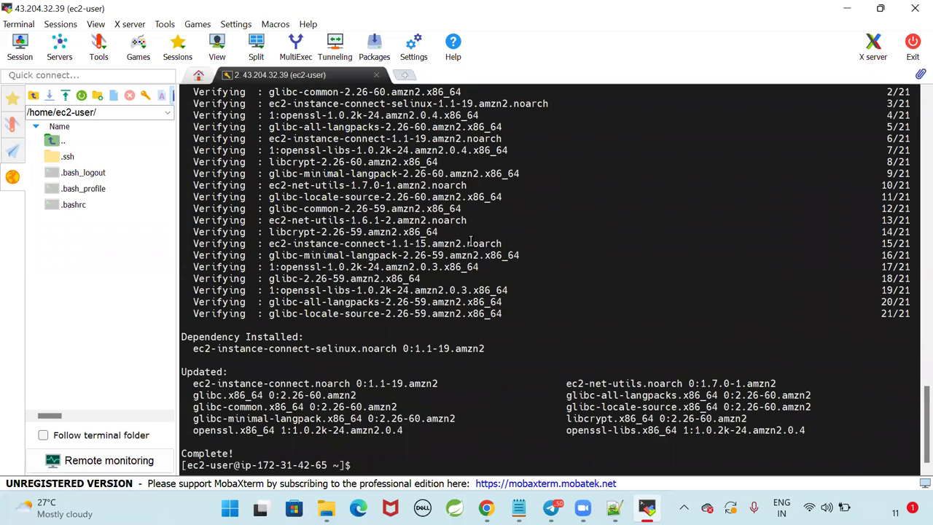
{"action": "type", "text": "clear"}
{"action": "key", "text": "Return"}
{"action": "key", "text": "Return"}
{"action": "key", "text": "Return"}
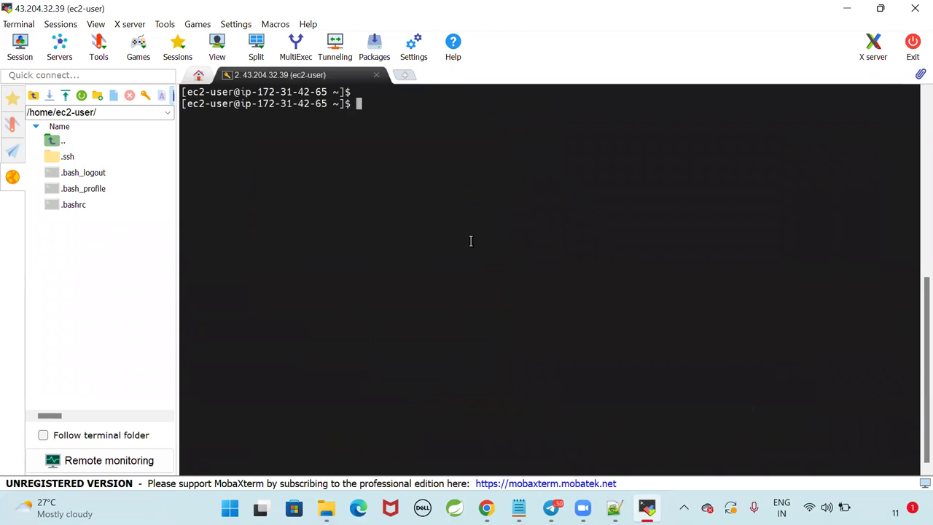
Switch to Docker-Notes.txt in Notepad and copy the command sudo yum update -y from the Amazon Linux installation section.
{"action": "mouse_move", "coordinate": [518, 507]}
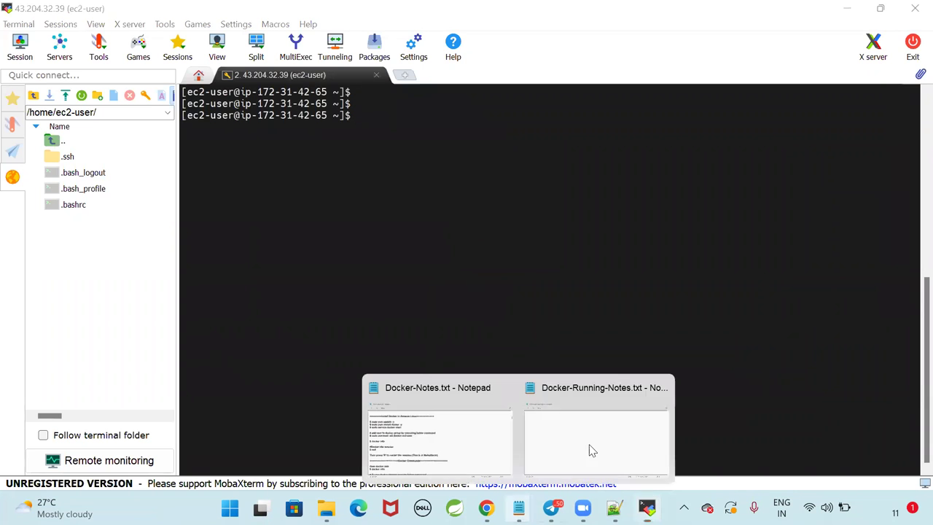
{"action": "left_click", "coordinate": [589, 447]}
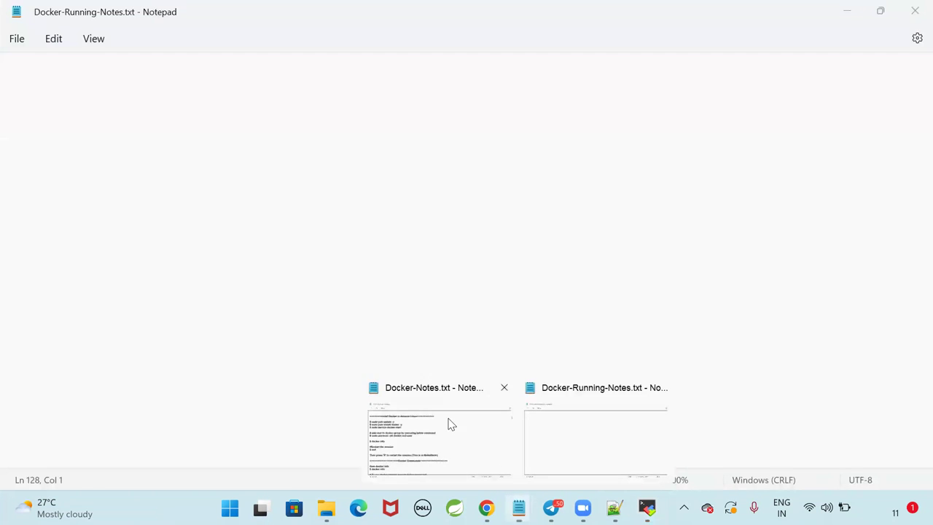
{"action": "left_click", "coordinate": [447, 422]}
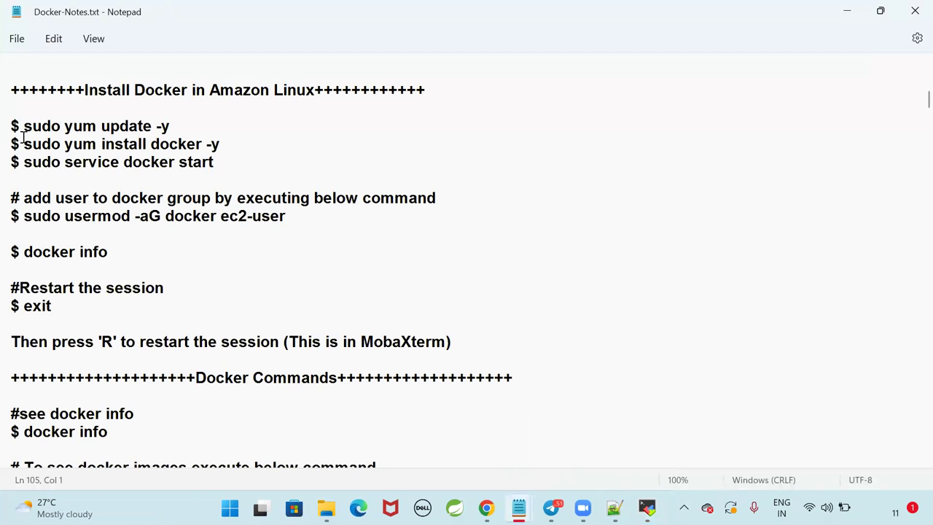
{"action": "left_click_drag", "start_coordinate": [24, 126], "coordinate": [172, 127]}
{"action": "key", "text": "ctrl+c"}
Run the copied sudo yum update -y command in the MobaXterm SSH session and clear the terminal.
{"action": "mouse_move", "coordinate": [646, 507]}
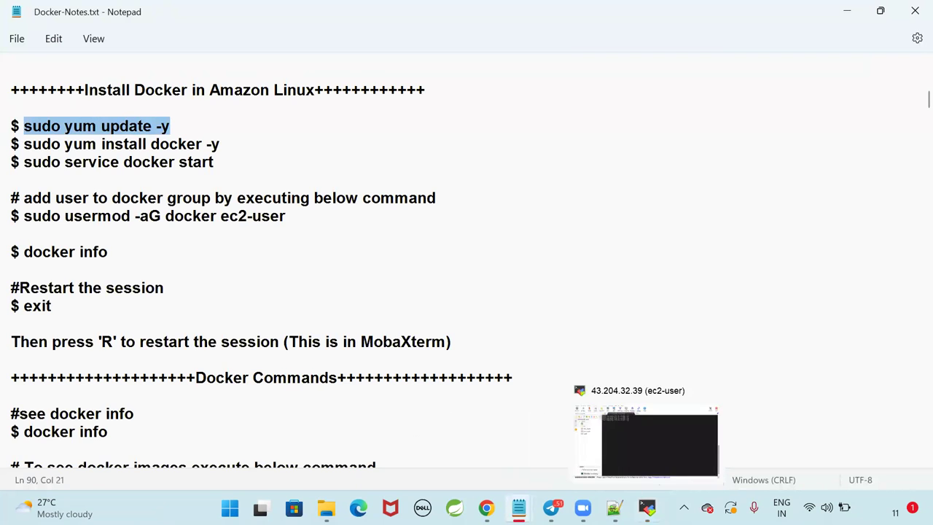
{"action": "left_click", "coordinate": [644, 441]}
{"action": "right_click", "coordinate": [389, 164]}
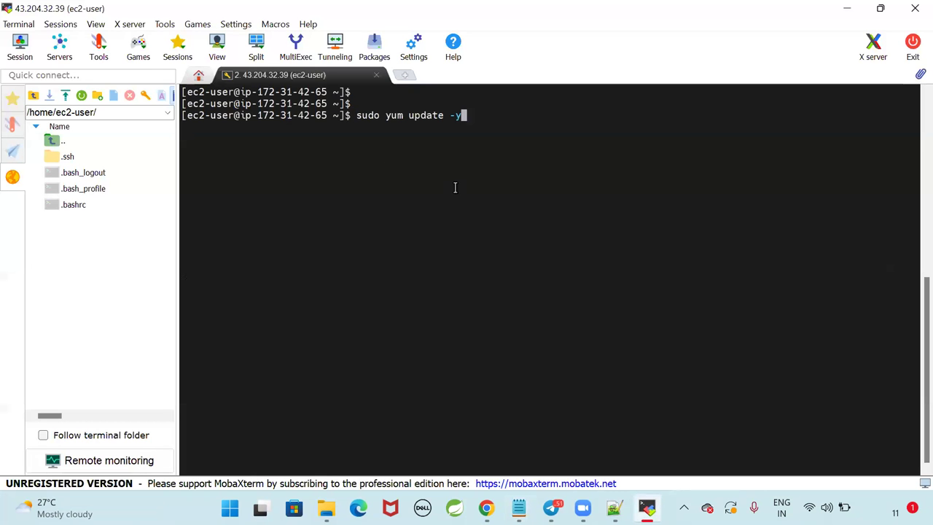
{"action": "key", "text": "Return"}
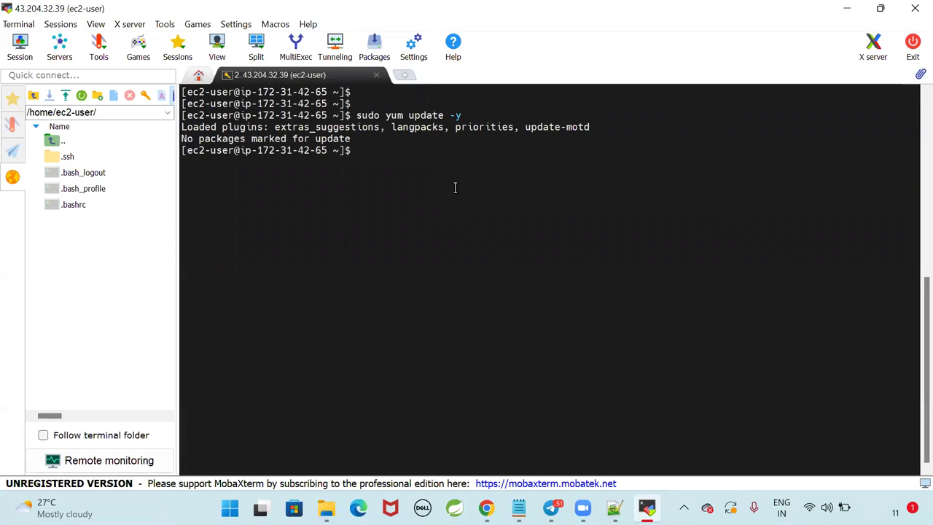
{"action": "key", "text": "Return"}
{"action": "key", "text": "Return"}
{"action": "key", "text": "Return"}
{"action": "type", "text": "clear"}
{"action": "key", "text": "Return"}
{"action": "key", "text": "Return"}
Install Docker by running sudo yum install docker -y, copied from Docker-Notes.txt, in the SSH terminal and clear the screen.
{"action": "key", "text": "alt+Tab"}
{"action": "left_click", "coordinate": [267, 148]}
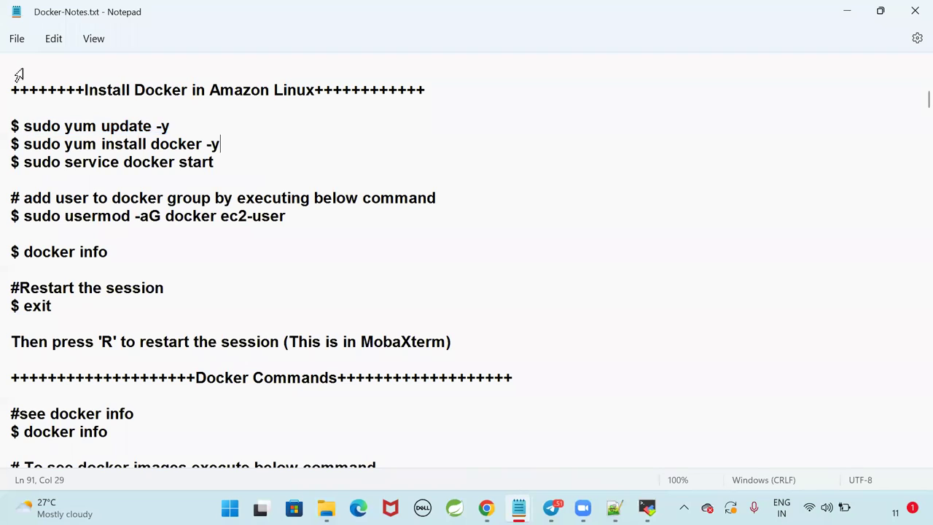
{"action": "left_click_drag", "start_coordinate": [24, 145], "coordinate": [222, 149]}
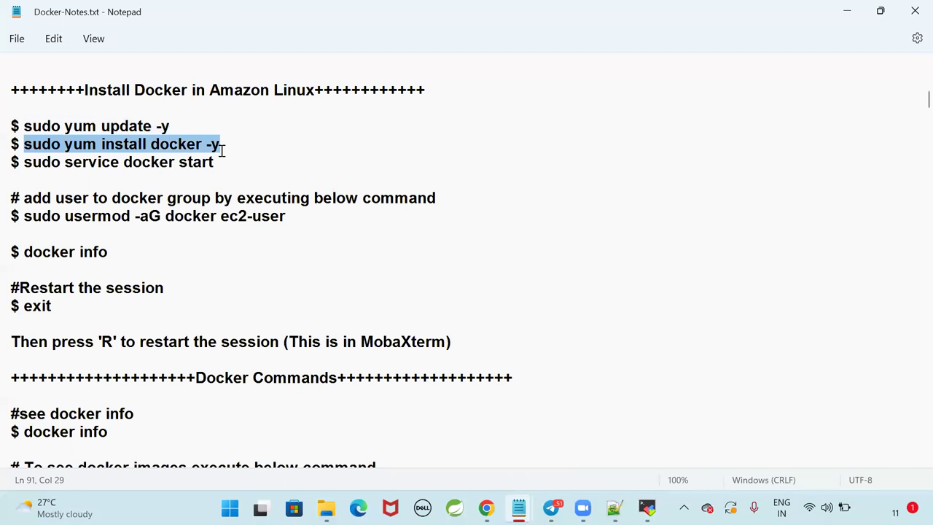
{"action": "key", "text": "ctrl+c"}
{"action": "key", "text": "alt+Tab"}
{"action": "right_click", "coordinate": [522, 253]}
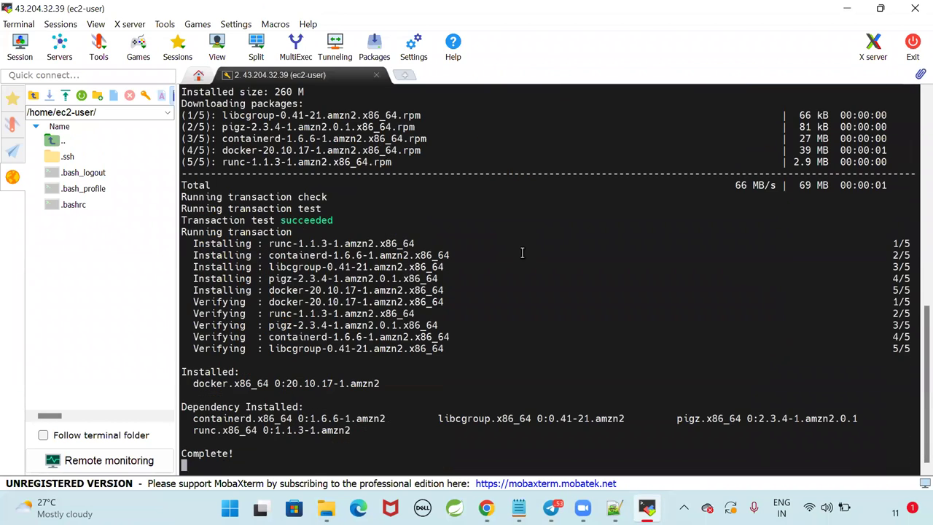
{"action": "type", "text": "c"}
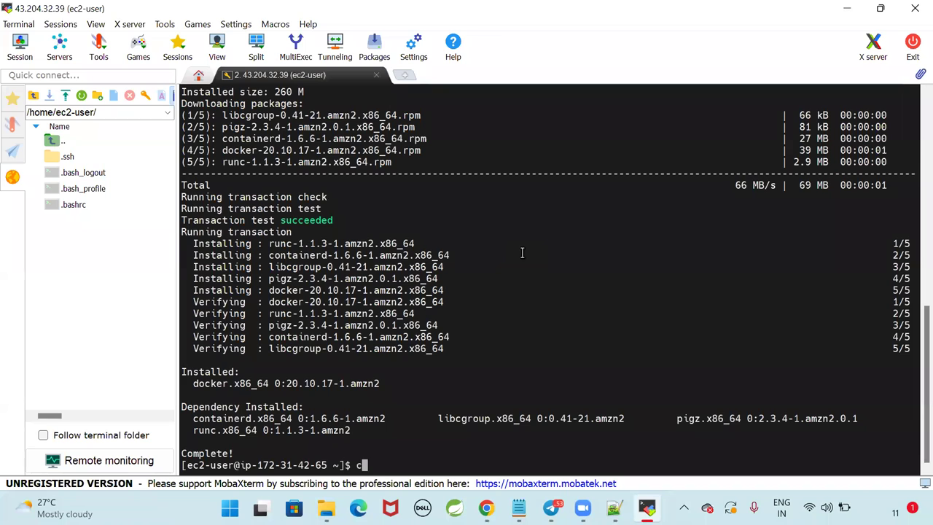
{"action": "type", "text": "lear"}
{"action": "key", "text": "Return"}
{"action": "key", "text": "Return"}
{"action": "key", "text": "Return"}
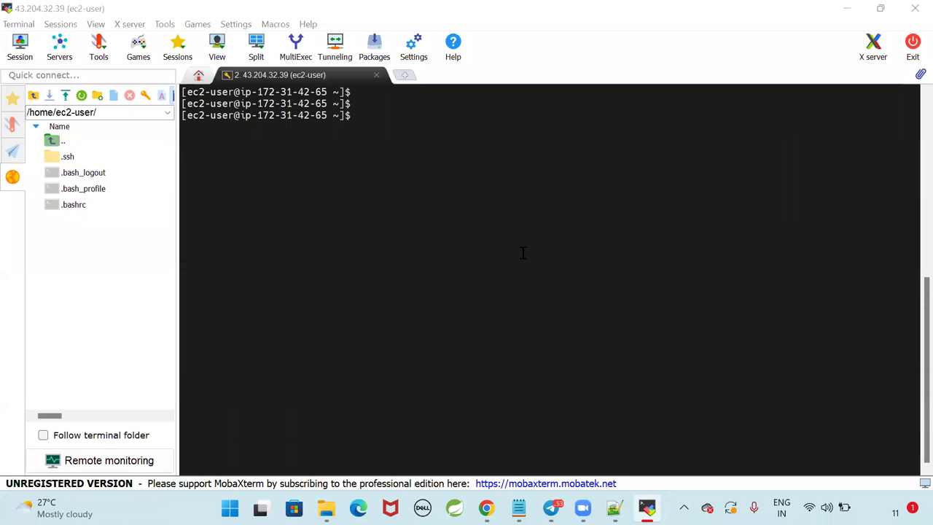
Start the Docker service by copying sudo service docker start from Docker-Notes.txt and running it in the SSH terminal.
{"action": "key", "text": "alt+Tab"}
{"action": "left_click", "coordinate": [65, 174]}
{"action": "left_click_drag", "start_coordinate": [25, 162], "coordinate": [287, 163]}
{"action": "key", "text": "ctrl+c"}
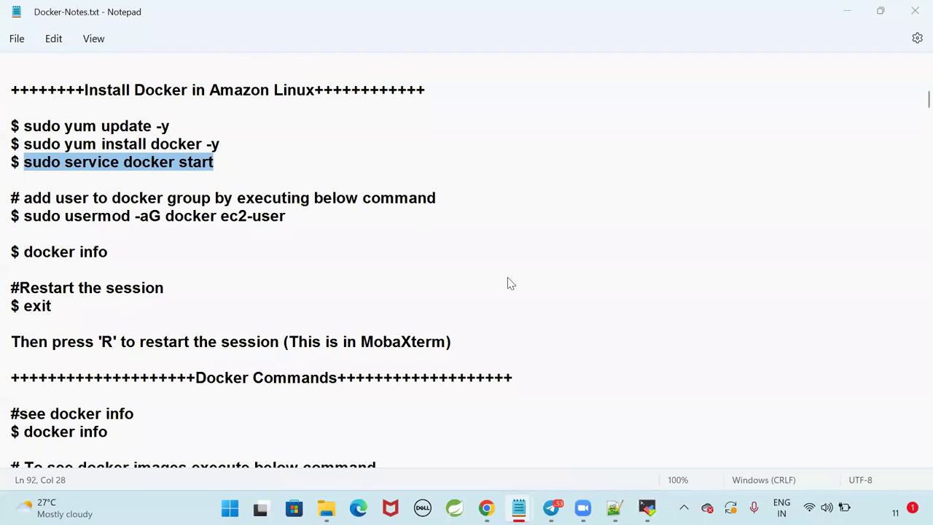
{"action": "key", "text": "alt+Tab"}
{"action": "right_click", "coordinate": [433, 187]}
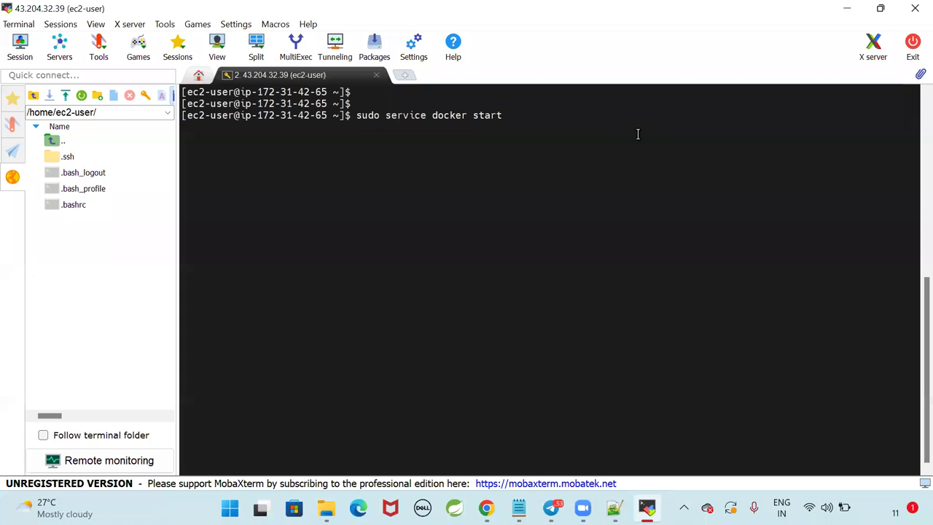
{"action": "key", "text": "Return"}
{"action": "key", "text": "Return"}
{"action": "key", "text": "Return"}
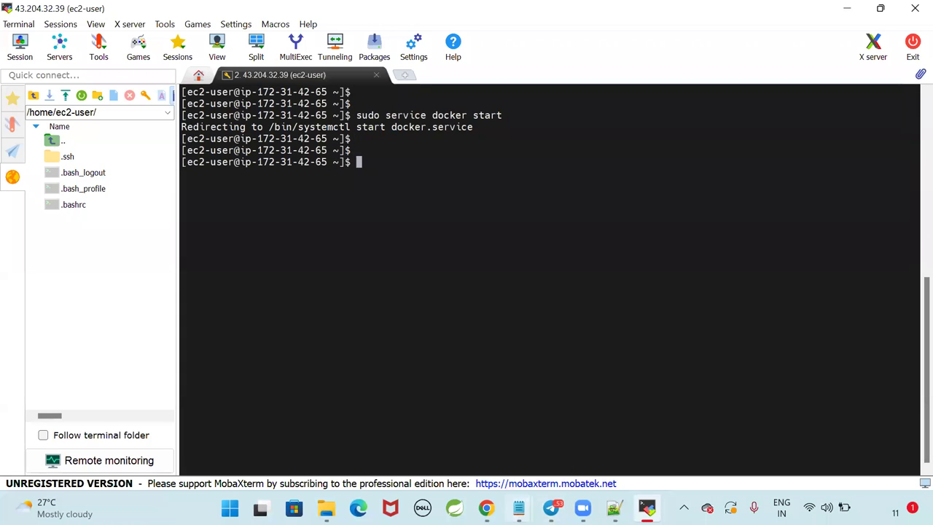
In Docker-Notes.txt, select the command sudo usermod -aG docker ec2-user for adding the user to the docker group.
{"action": "mouse_move", "coordinate": [518, 508]}
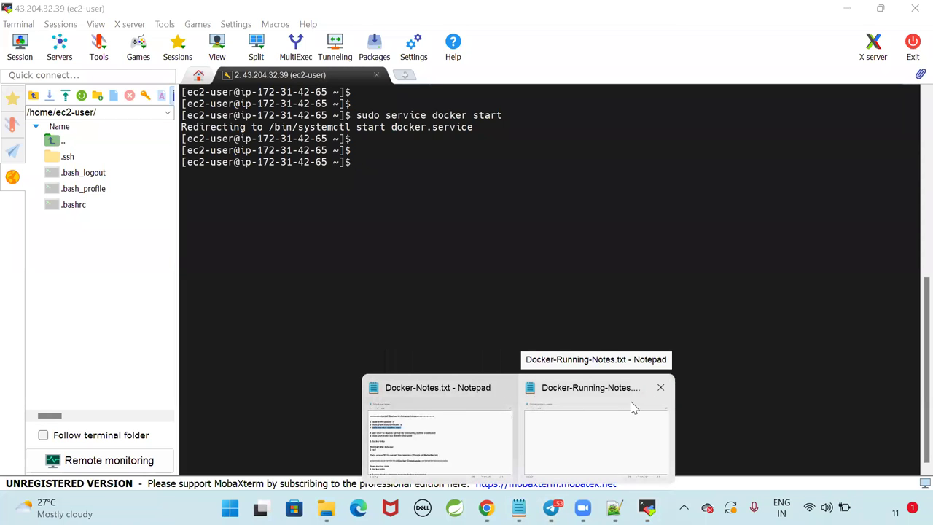
{"action": "left_click", "coordinate": [430, 413]}
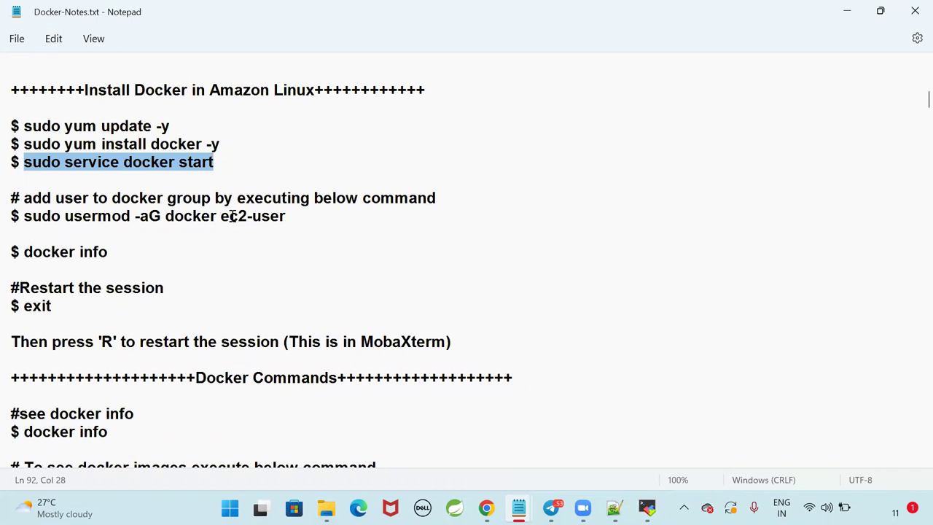
{"action": "left_click_drag", "start_coordinate": [221, 215], "coordinate": [304, 217]}
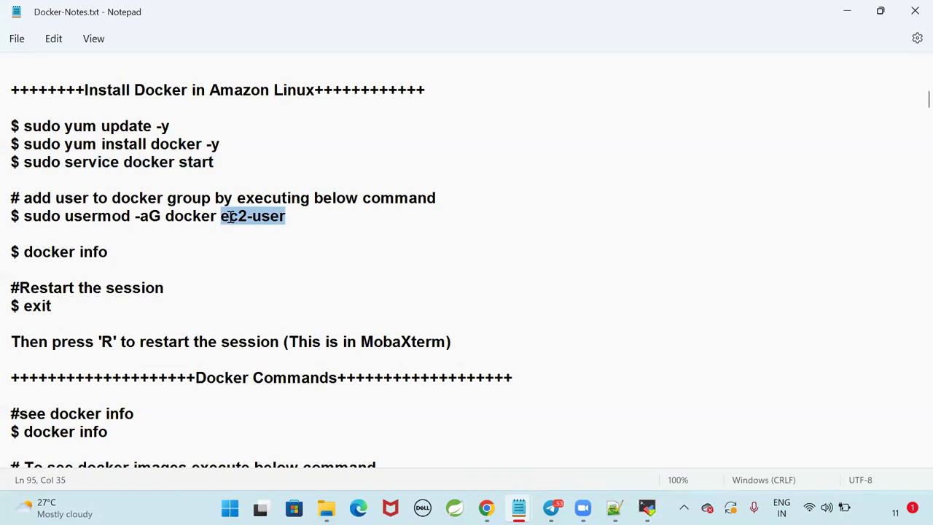
{"action": "left_click", "coordinate": [192, 216]}
{"action": "double_click", "coordinate": [191, 216]}
{"action": "left_click", "coordinate": [213, 262]}
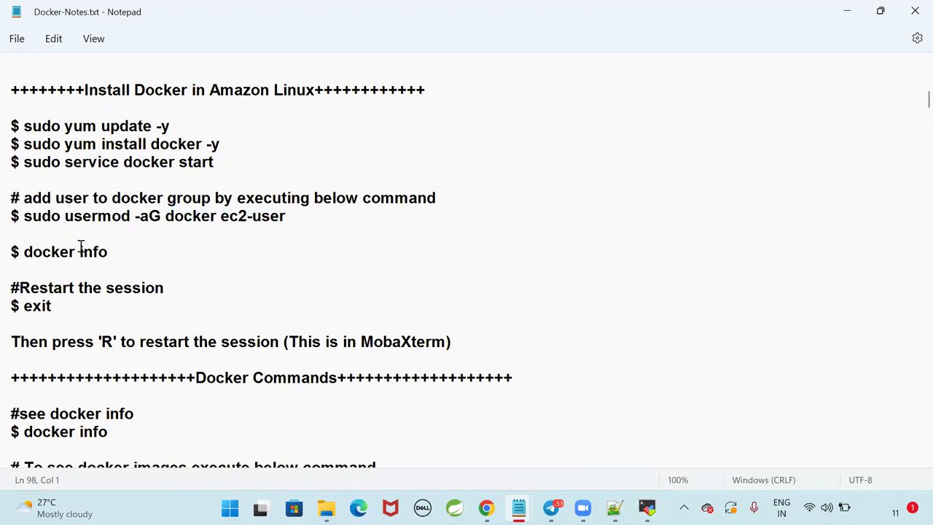
{"action": "left_click_drag", "start_coordinate": [25, 216], "coordinate": [310, 229]}
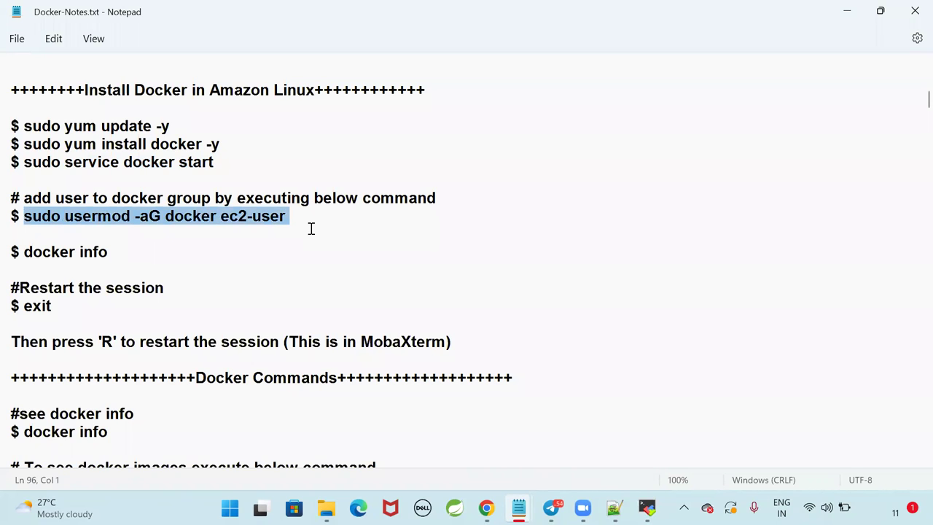
Add ec2-user to the docker group by running sudo usermod -aG docker ec2-user in the MobaXterm SSH session.
{"action": "key", "text": "alt+Tab"}
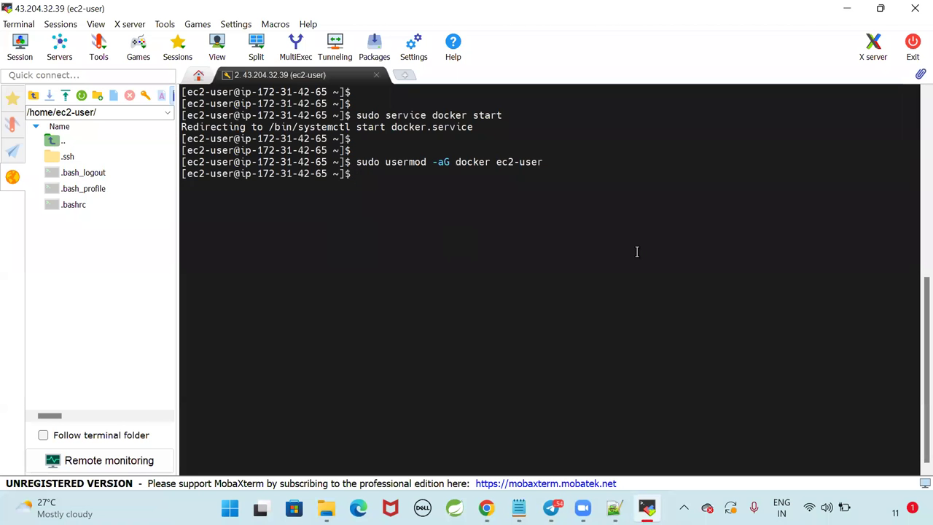
{"action": "double_click", "coordinate": [523, 161]}
{"action": "left_click", "coordinate": [474, 167]}
{"action": "triple_click", "coordinate": [501, 220]}
{"action": "left_click", "coordinate": [501, 220]}
{"action": "key", "text": "Return"}
{"action": "key", "text": "Return"}
{"action": "key", "text": "Return"}
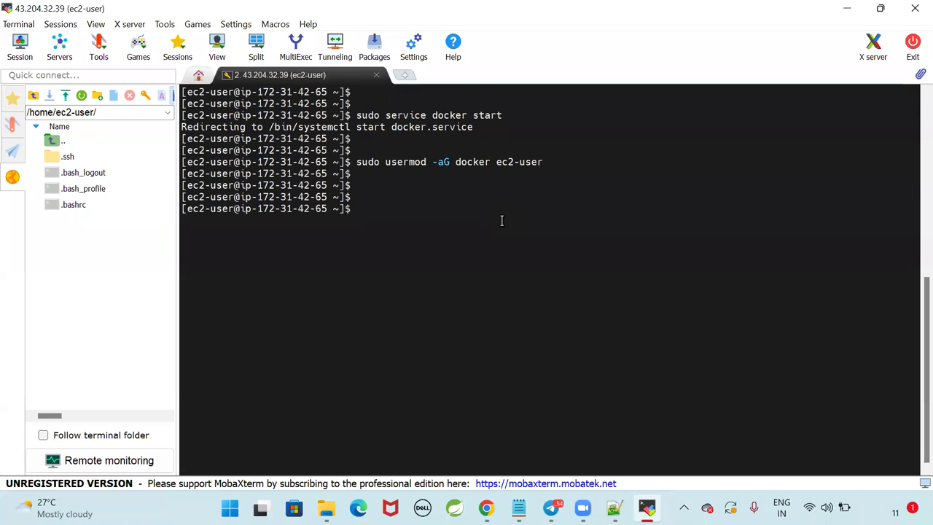
Copy docker info from Docker-Notes.txt and run it in the SSH terminal to check ec2-user's access to Docker.
{"action": "key", "text": "alt+Tab"}
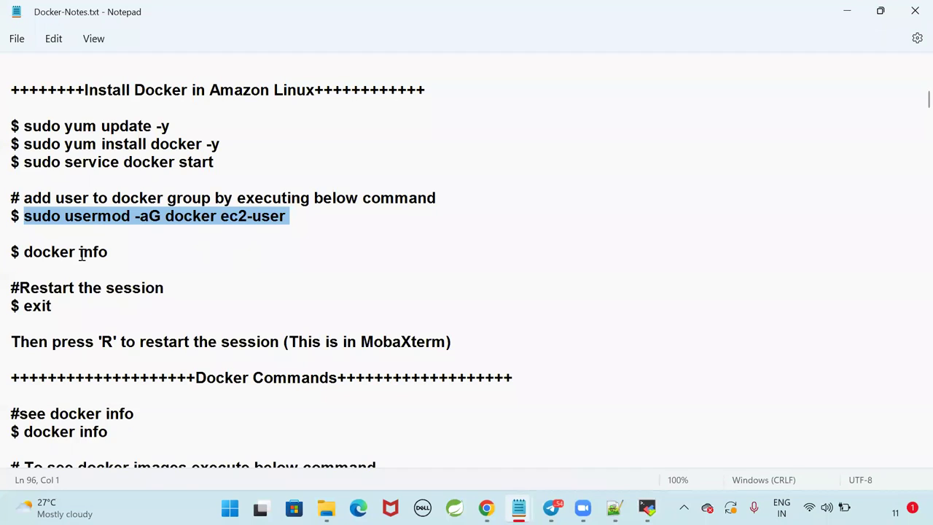
{"action": "left_click_drag", "start_coordinate": [25, 252], "coordinate": [145, 253]}
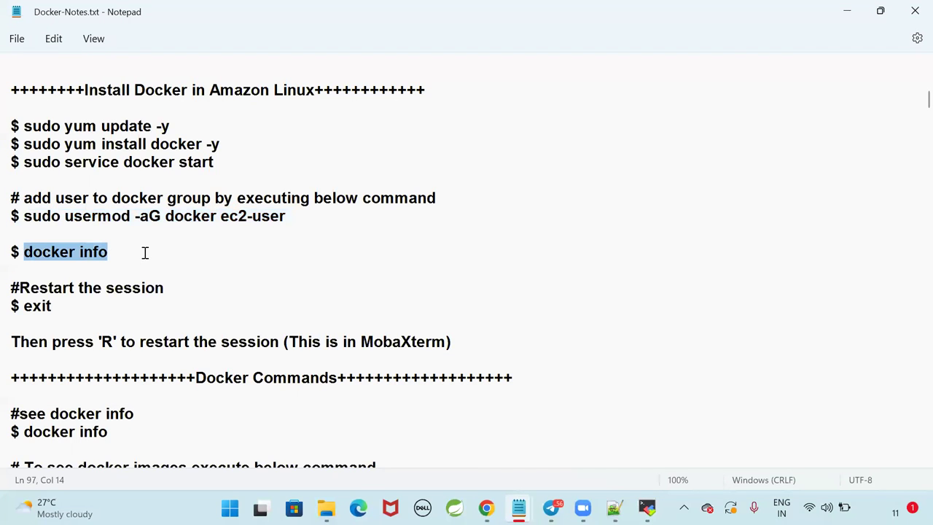
{"action": "key", "text": "ctrl+c"}
{"action": "key", "text": "alt+Tab"}
{"action": "right_click", "coordinate": [674, 256]}
{"action": "key", "text": "Return"}
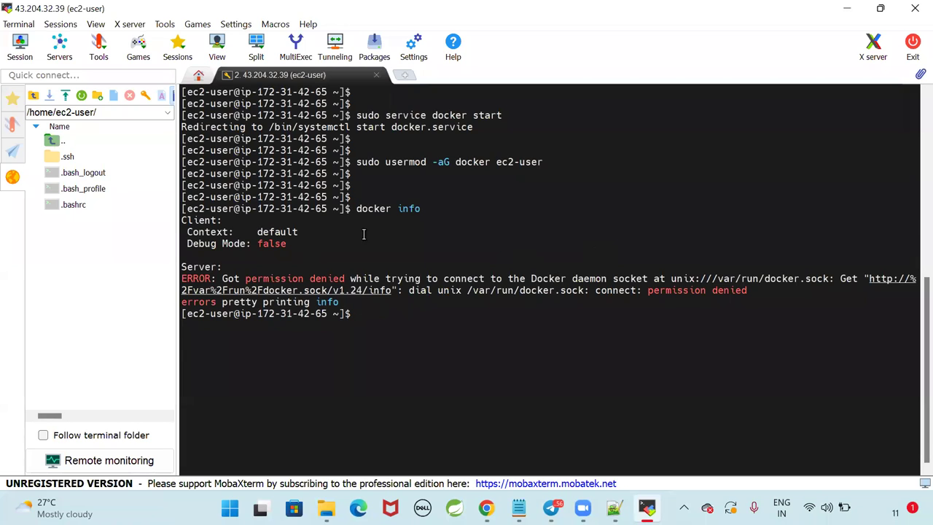
{"action": "left_click_drag", "start_coordinate": [186, 313], "coordinate": [229, 313]}
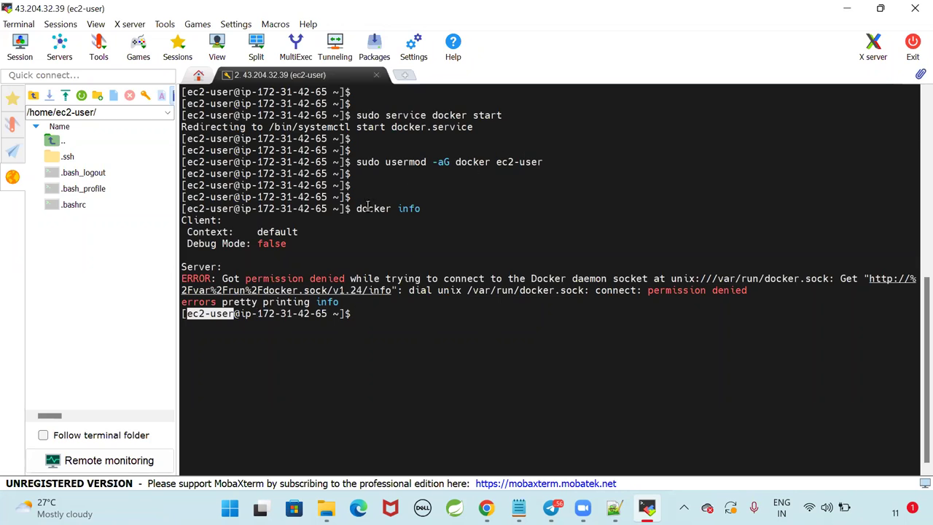
{"action": "left_click", "coordinate": [528, 327]}
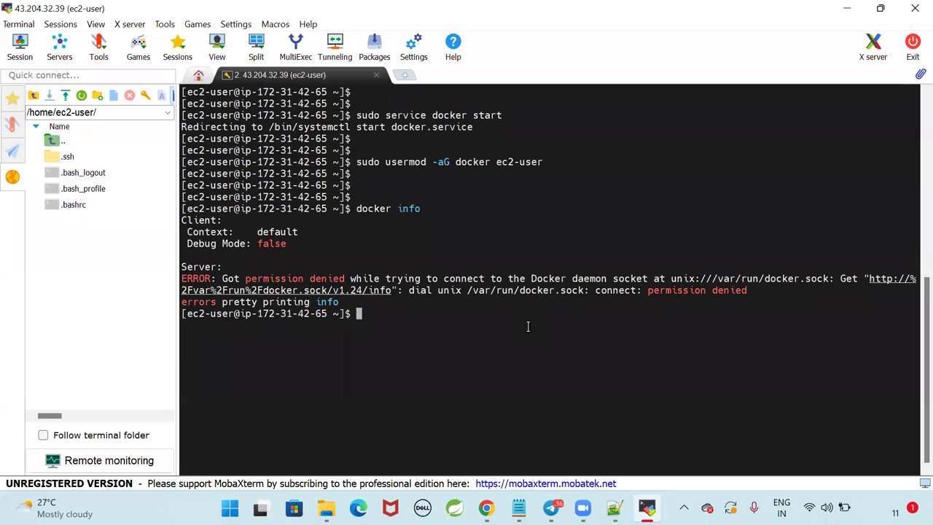
Log out of the SSH session with exit, restart the session and clear the terminal.
{"action": "key", "text": "ctrl+c"}
{"action": "type", "text": "exit"}
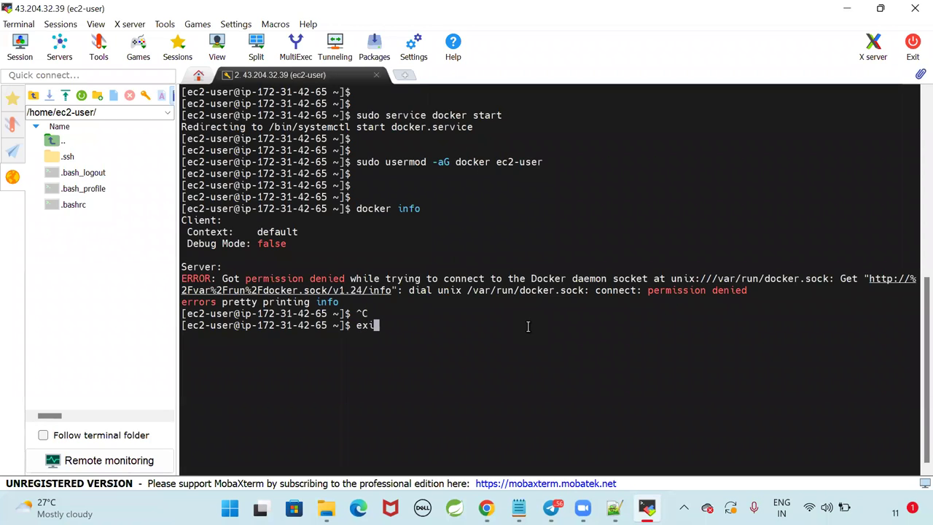
{"action": "key", "text": "Return"}
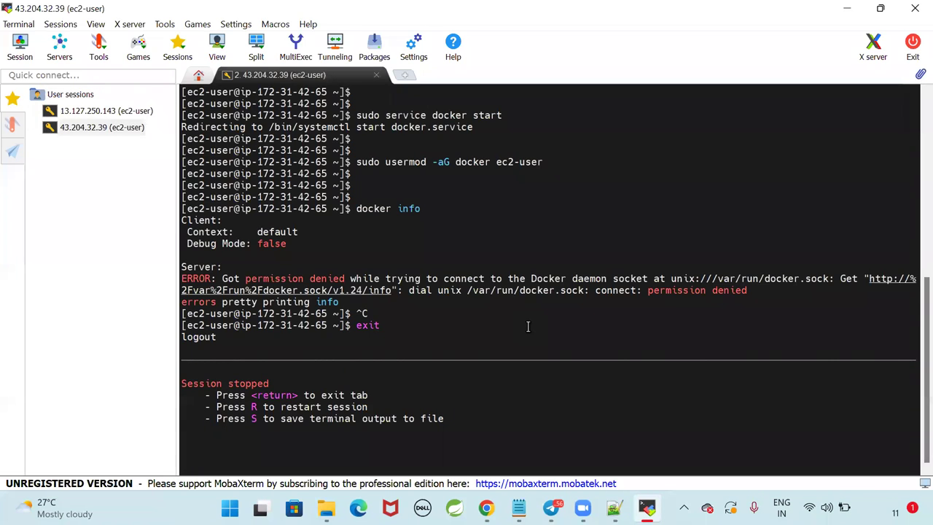
{"action": "key", "text": "r"}
{"action": "type", "text": "clear"}
{"action": "key", "text": "Return"}
{"action": "key", "text": "Return"}
{"action": "key", "text": "Return"}
{"action": "key", "text": "Return"}
Run docker info in the restarted session and review the client and server details.
{"action": "type", "text": "docker info"}
{"action": "key", "text": "Return"}
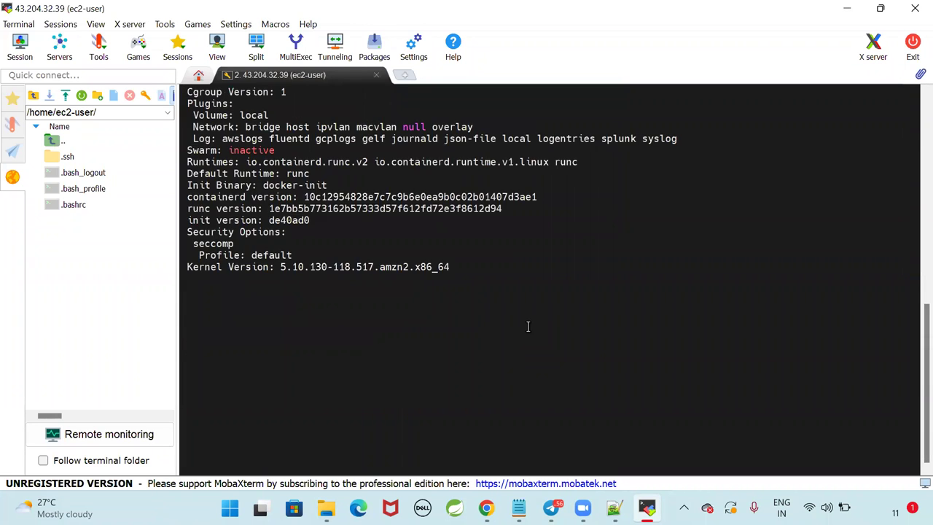
{"action": "scroll", "coordinate": [319, 191], "scroll_direction": "up", "scroll_amount": 5}
{"action": "scroll", "coordinate": [319, 191], "scroll_direction": "up", "scroll_amount": 5}
{"action": "scroll", "coordinate": [294, 256], "scroll_direction": "down", "scroll_amount": 3}
{"action": "scroll", "coordinate": [295, 256], "scroll_direction": "down", "scroll_amount": 4}
{"action": "scroll", "coordinate": [322, 260], "scroll_direction": "down", "scroll_amount": 2}
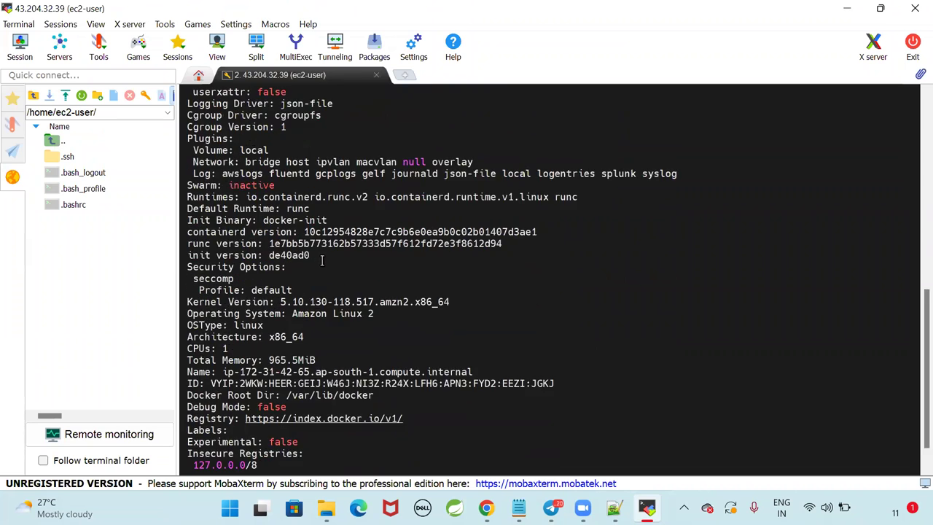
Review the docker info output in the SSH terminal, from the login banner through the client and server details.
{"action": "scroll", "coordinate": [321, 260], "scroll_direction": "down", "scroll_amount": 1}
{"action": "scroll", "coordinate": [325, 259], "scroll_direction": "up", "scroll_amount": 9}
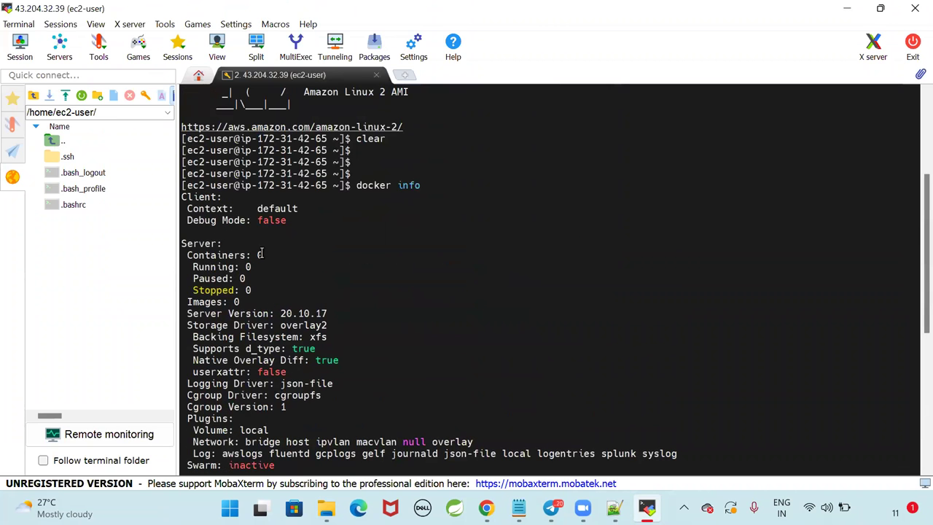
{"action": "scroll", "coordinate": [232, 197], "scroll_direction": "down", "scroll_amount": 2}
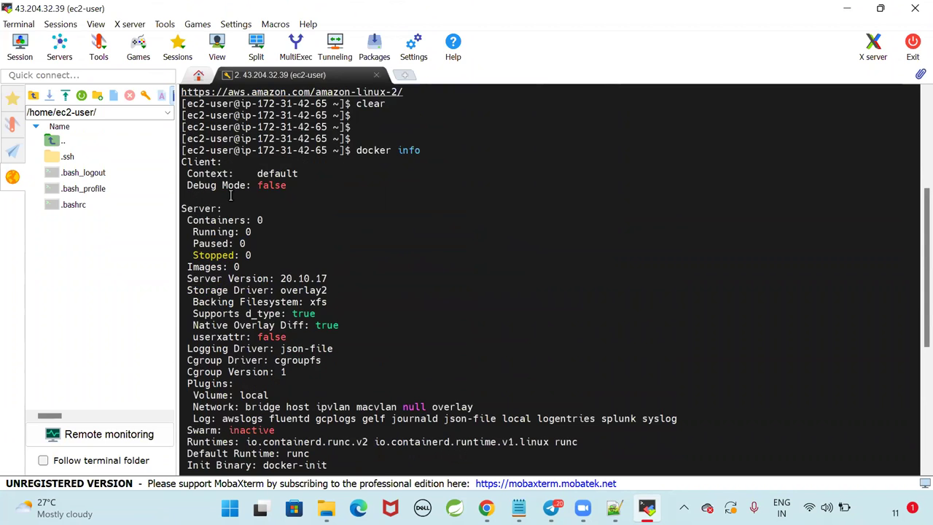
{"action": "scroll", "coordinate": [397, 283], "scroll_direction": "down", "scroll_amount": 7}
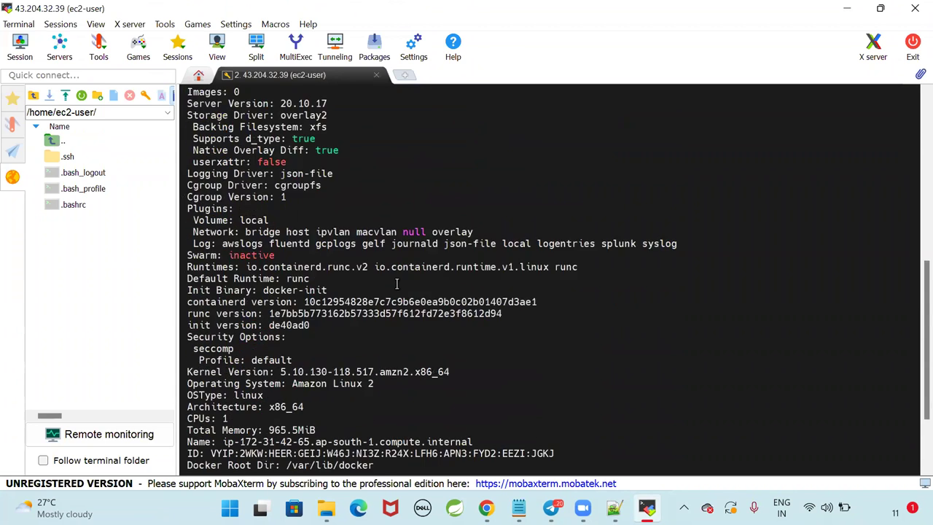
{"action": "scroll", "coordinate": [397, 283], "scroll_direction": "up", "scroll_amount": 5}
{"action": "scroll", "coordinate": [397, 284], "scroll_direction": "up", "scroll_amount": 10}
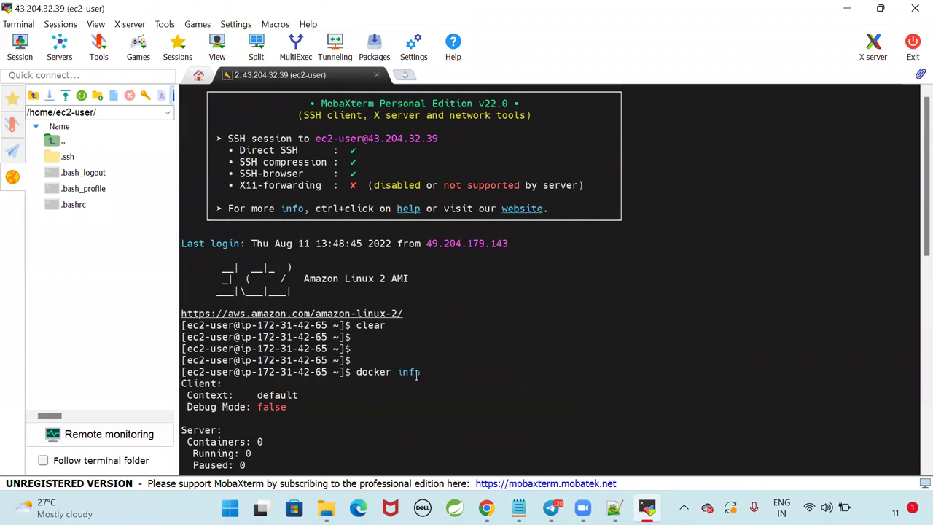
{"action": "scroll", "coordinate": [361, 357], "scroll_direction": "down", "scroll_amount": 3}
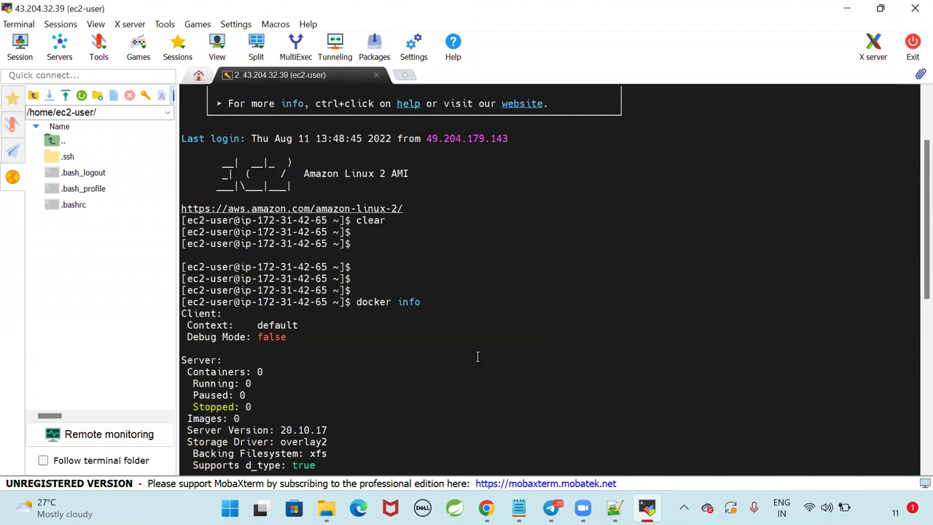
Switch to Docker-Notes.txt and review the session restart instructions, including exit and the MobaXterm restart note.
{"action": "mouse_move", "coordinate": [518, 509]}
{"action": "left_click", "coordinate": [437, 430]}
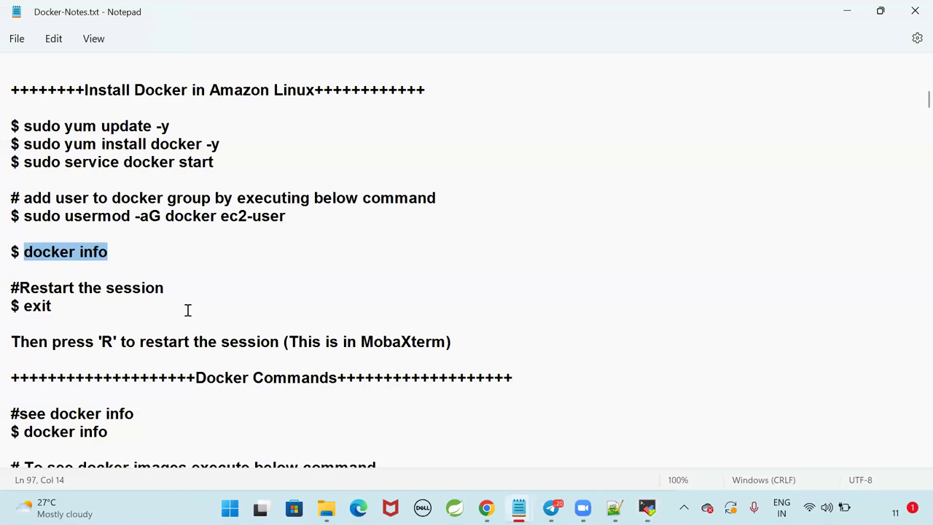
{"action": "left_click_drag", "start_coordinate": [16, 287], "coordinate": [415, 291]}
{"action": "left_click", "coordinate": [414, 292]}
{"action": "key", "text": "shift+Right"}
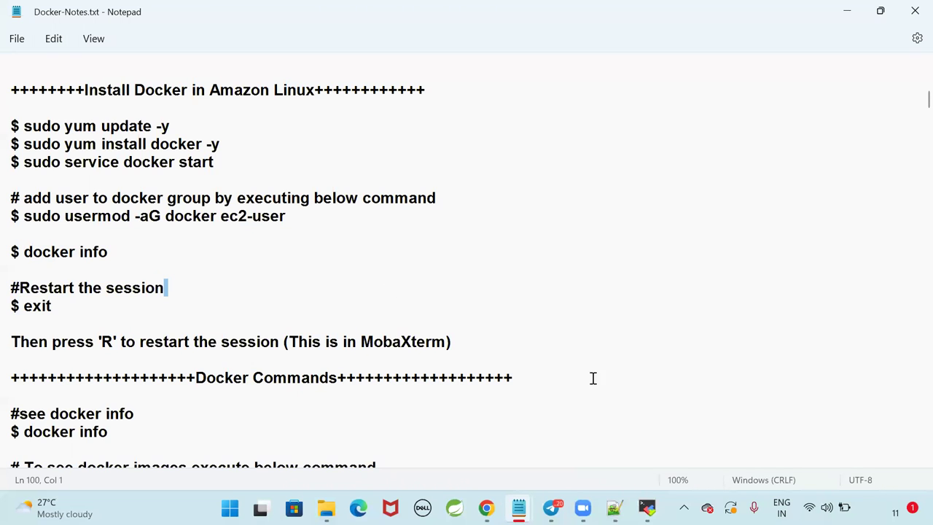
{"action": "left_click", "coordinate": [647, 508]}
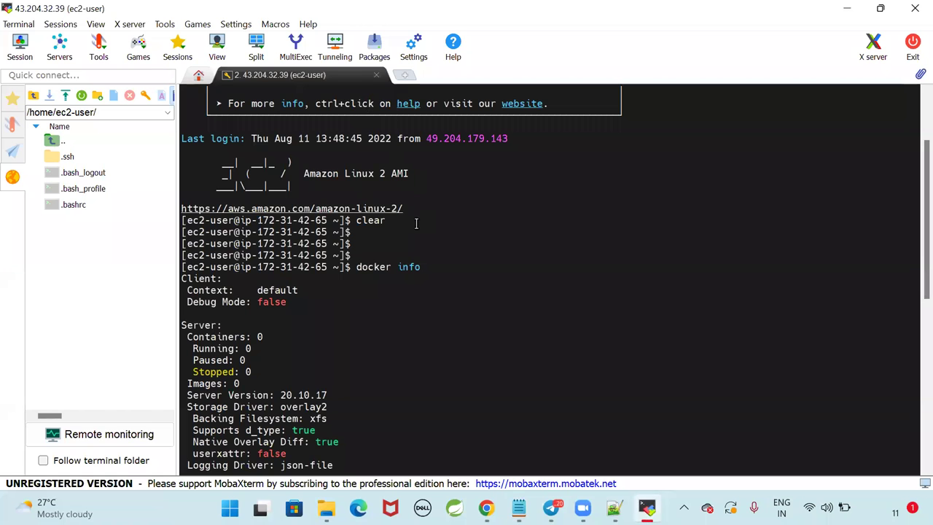
{"action": "key", "text": "alt+Tab"}
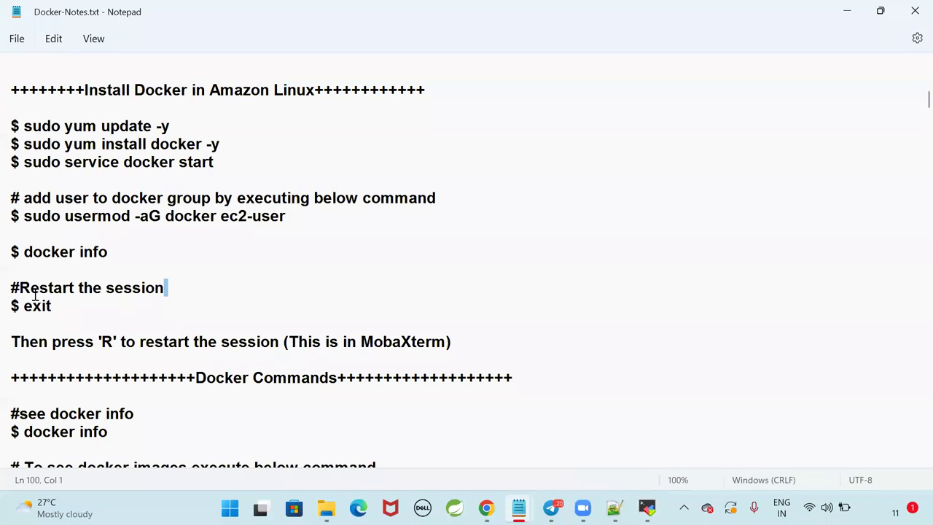
{"action": "left_click_drag", "start_coordinate": [22, 306], "coordinate": [173, 313]}
{"action": "left_click", "coordinate": [153, 327]}
{"action": "left_click_drag", "start_coordinate": [16, 341], "coordinate": [572, 342]}
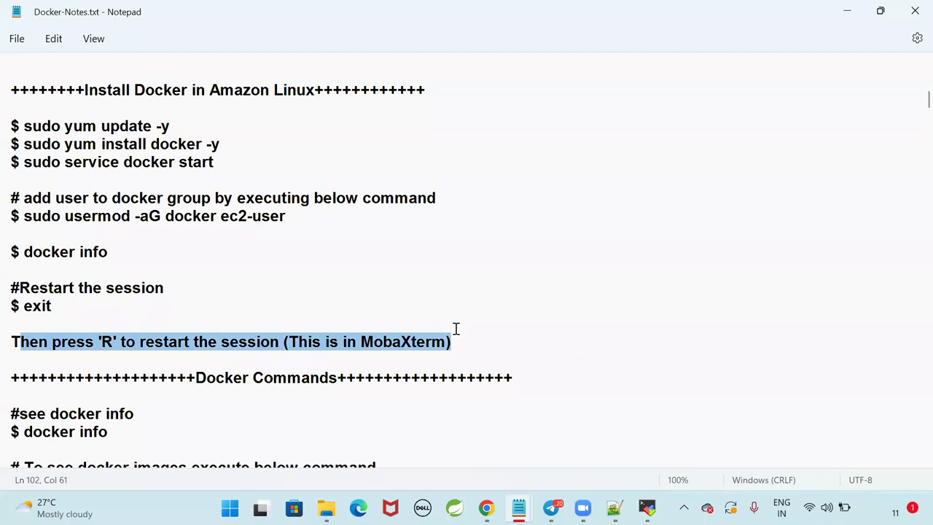
Review the Amazon Linux install commands in Docker-Notes.txt: yum update, yum install docker and service docker start.
{"action": "left_click_drag", "start_coordinate": [11, 126], "coordinate": [474, 341]}
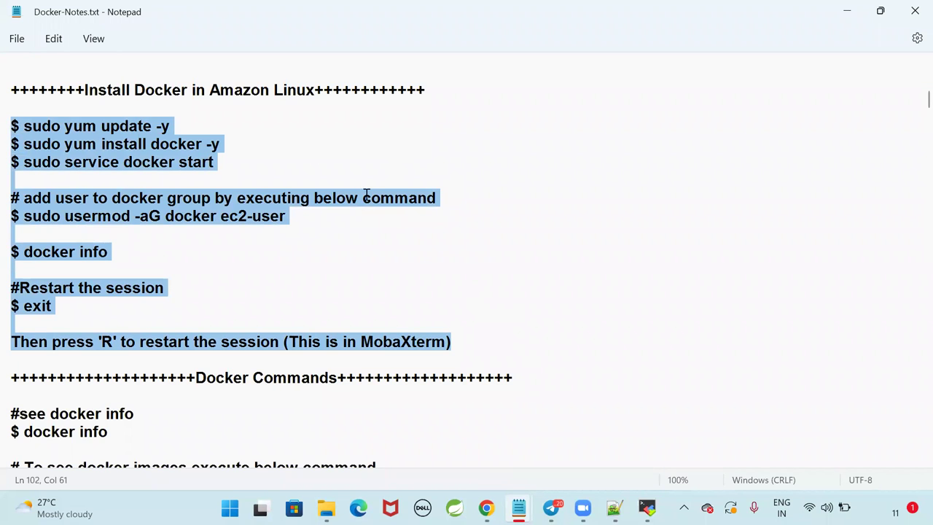
{"action": "left_click", "coordinate": [246, 109]}
{"action": "left_click_drag", "start_coordinate": [24, 126], "coordinate": [268, 128]}
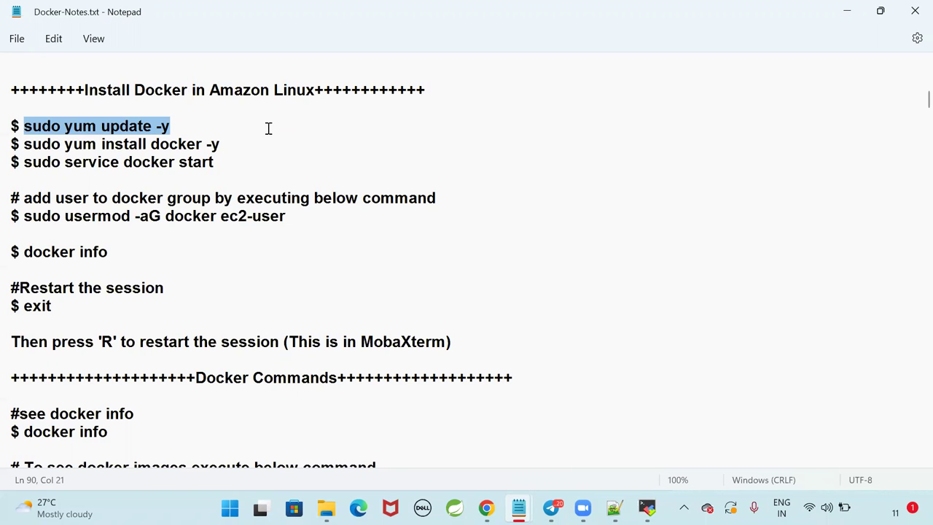
{"action": "left_click", "coordinate": [268, 128]}
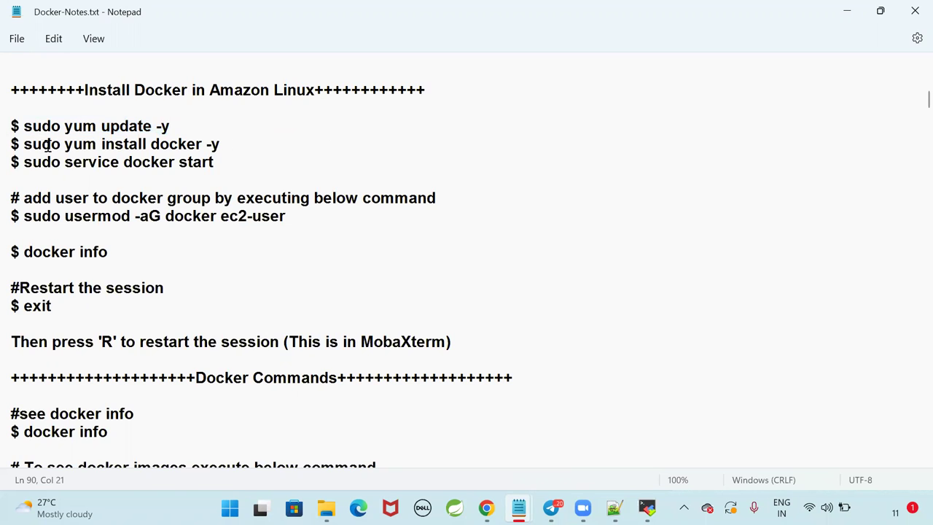
{"action": "left_click_drag", "start_coordinate": [24, 144], "coordinate": [247, 144]}
{"action": "left_click", "coordinate": [285, 143]}
{"action": "left_click_drag", "start_coordinate": [24, 144], "coordinate": [246, 145]}
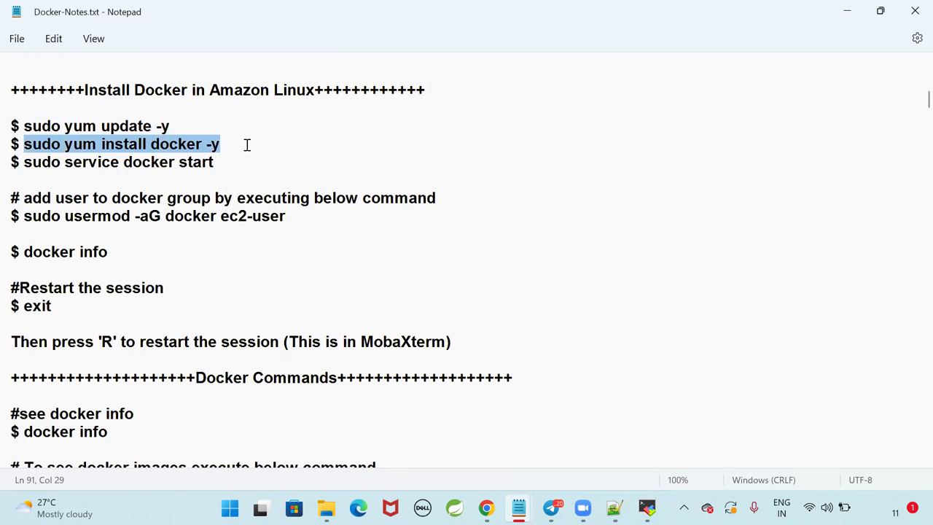
{"action": "left_click", "coordinate": [246, 145]}
{"action": "left_click_drag", "start_coordinate": [66, 144], "coordinate": [276, 148]}
{"action": "left_click", "coordinate": [348, 161]}
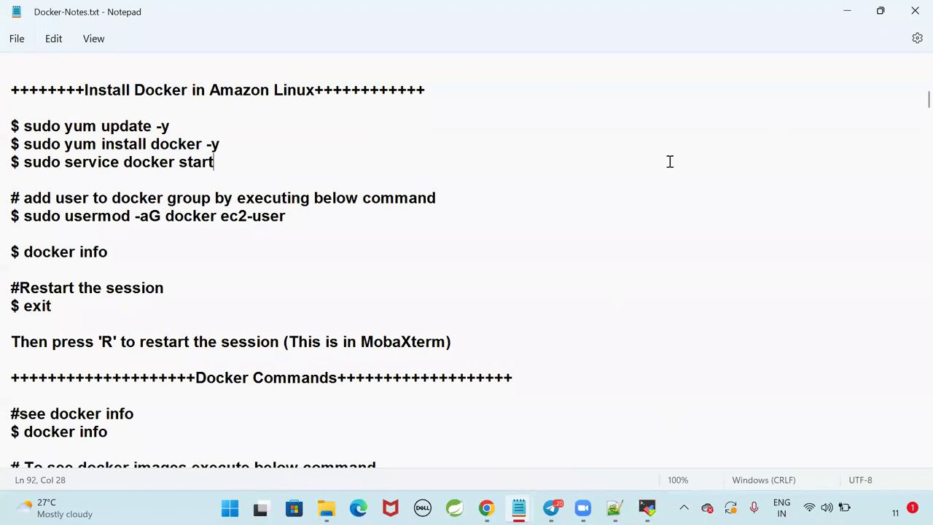
{"action": "left_click", "coordinate": [32, 162]}
{"action": "left_click_drag", "start_coordinate": [32, 161], "coordinate": [343, 158]}
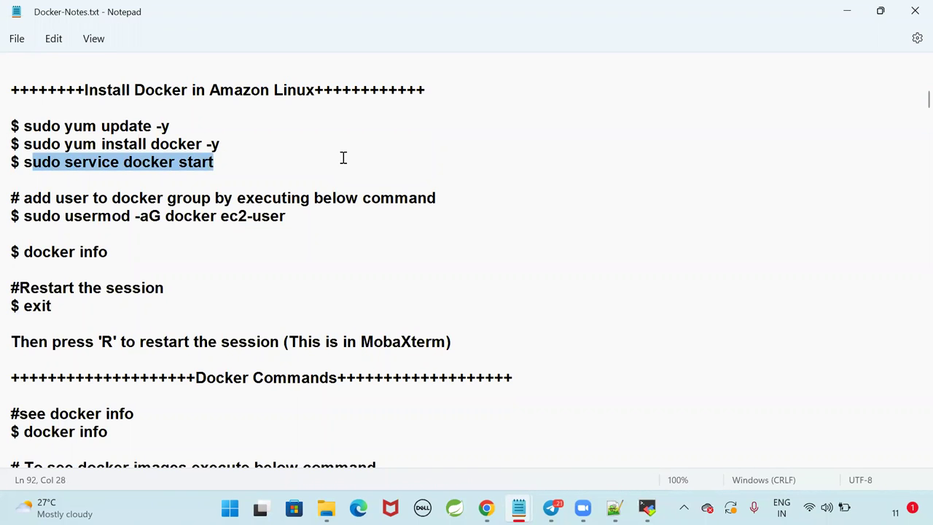
Examine the sudo usermod -aG docker ec2-user command and its comment in Docker-Notes.txt, focusing on the group and user arguments.
{"action": "double_click", "coordinate": [184, 217]}
{"action": "left_click", "coordinate": [317, 263]}
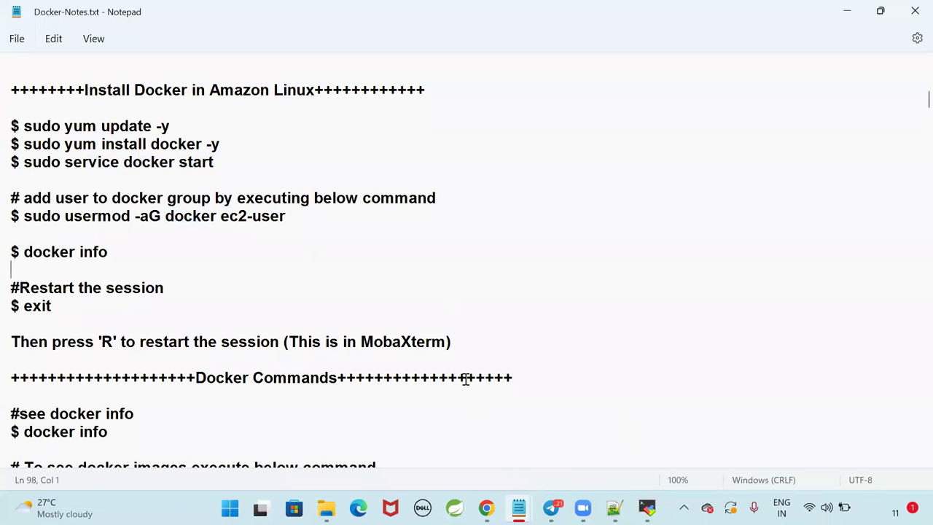
{"action": "left_click_drag", "start_coordinate": [224, 215], "coordinate": [325, 217]}
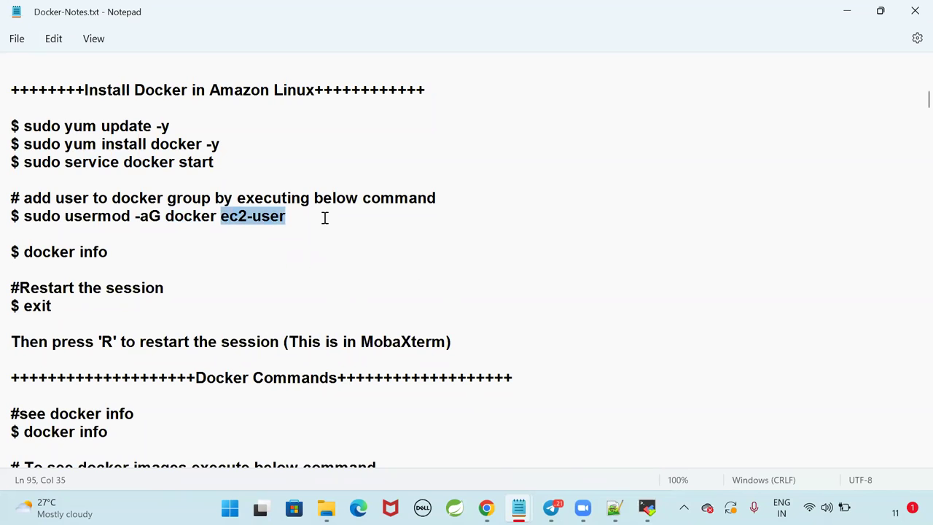
{"action": "left_click", "coordinate": [263, 263]}
{"action": "left_click", "coordinate": [25, 215]}
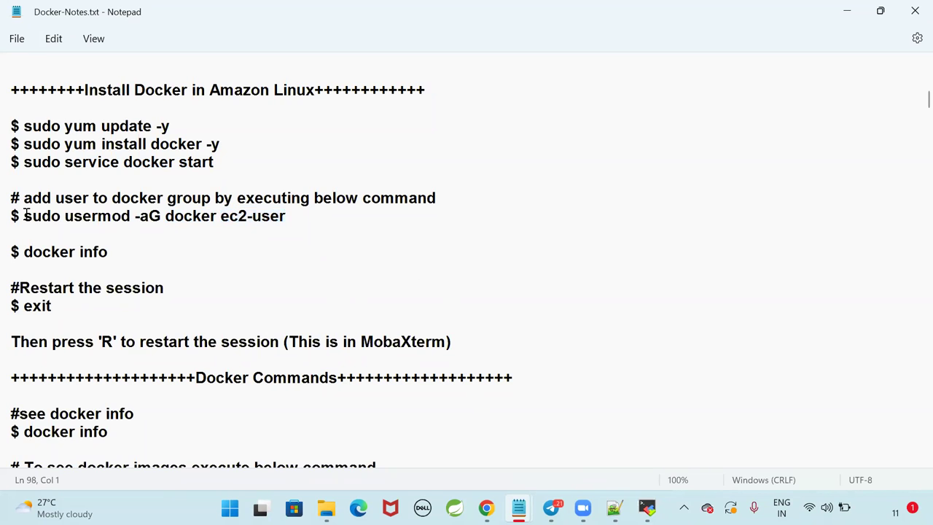
{"action": "double_click", "coordinate": [187, 216]}
{"action": "double_click", "coordinate": [93, 216]}
{"action": "left_click", "coordinate": [238, 250]}
{"action": "left_click_drag", "start_coordinate": [296, 217], "coordinate": [165, 216]}
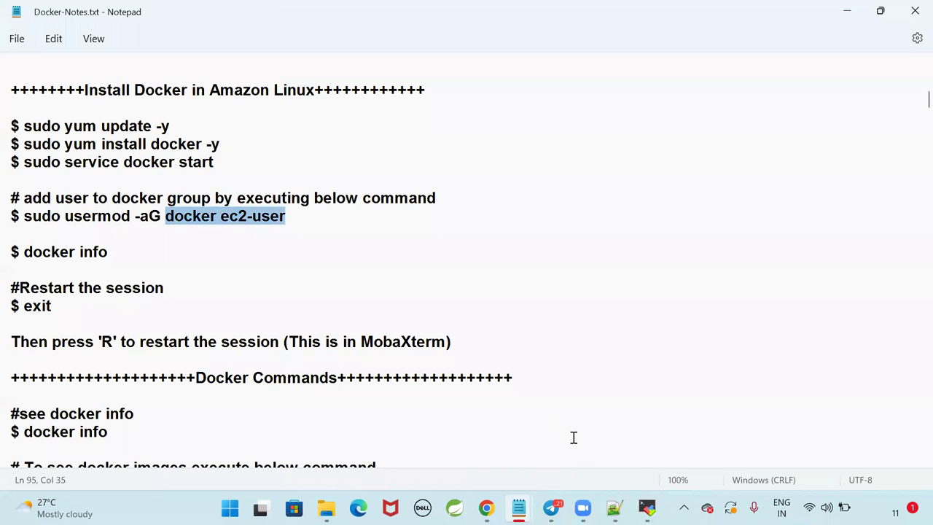
{"action": "left_click", "coordinate": [646, 508]}
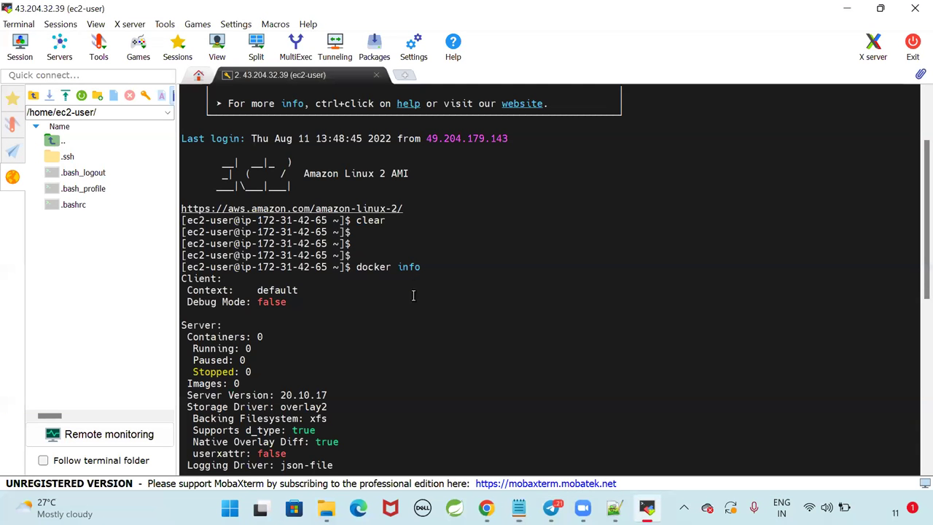
{"action": "key", "text": "alt+Tab"}
{"action": "left_click", "coordinate": [300, 286]}
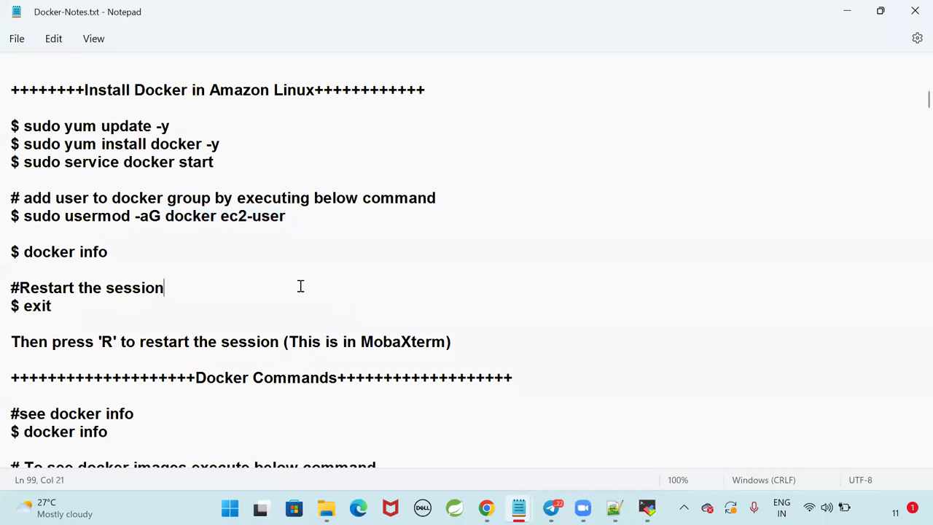
{"action": "left_click", "coordinate": [14, 196]}
{"action": "left_click", "coordinate": [323, 229], "text": "shift"}
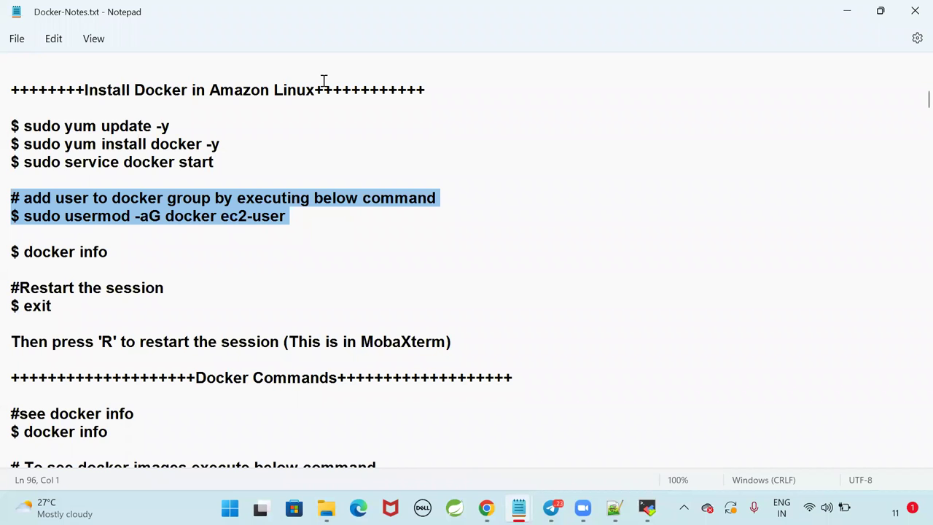
Glance at the Docker-Server instance in the EC2 console, then return to the MobaXterm SSH session and clear the terminal.
{"action": "left_click", "coordinate": [486, 507]}
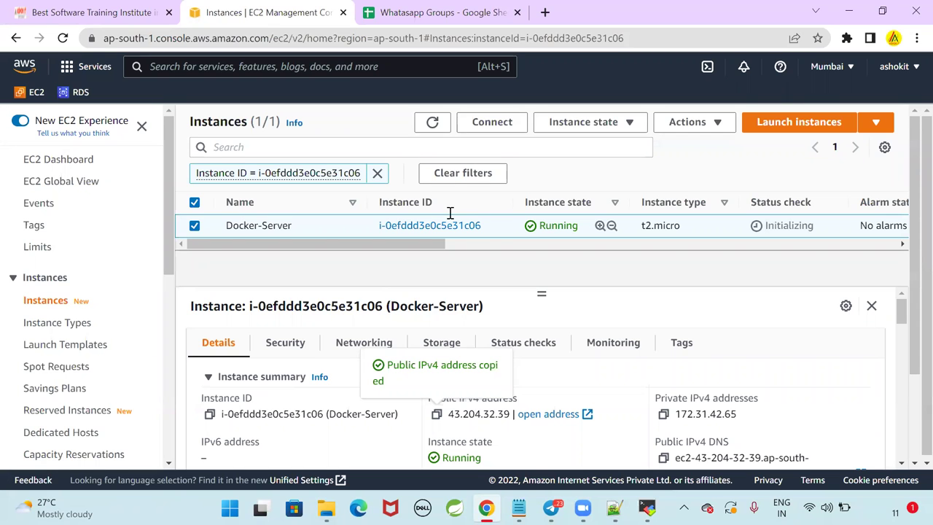
{"action": "left_click", "coordinate": [647, 509]}
{"action": "type", "text": "clea"}
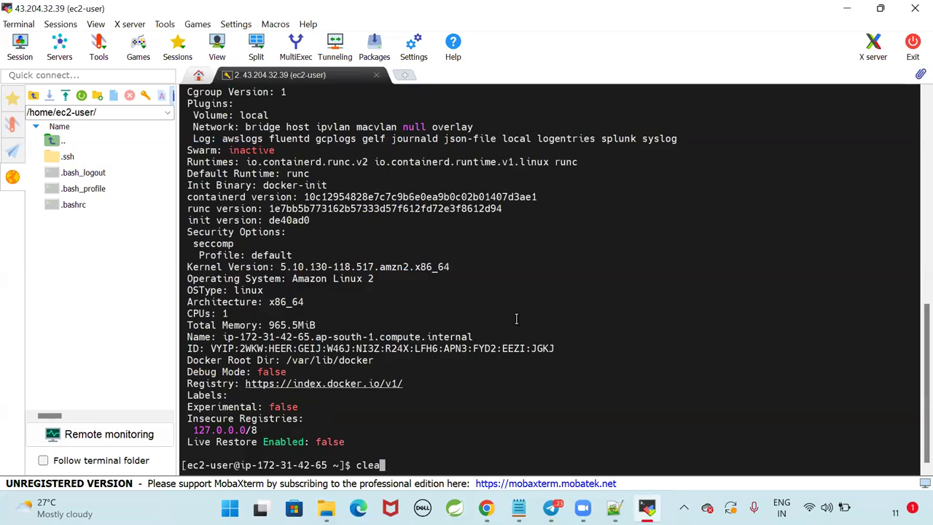
{"action": "type", "text": "r"}
{"action": "key", "text": "Return"}
{"action": "key", "text": "Return"}
{"action": "key", "text": "Return"}
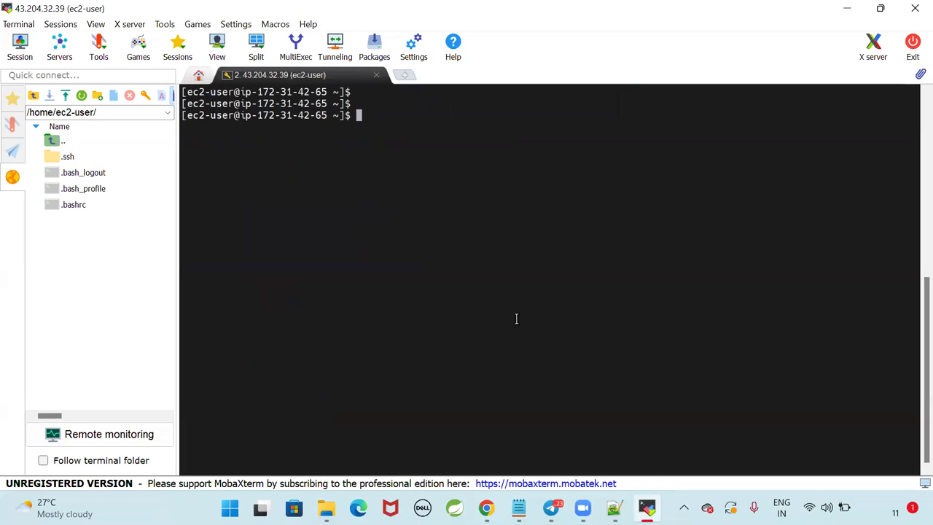
Run docker info again in the cleared SSH terminal and look over its output.
{"action": "type", "text": "docker info"}
{"action": "key", "text": "Return"}
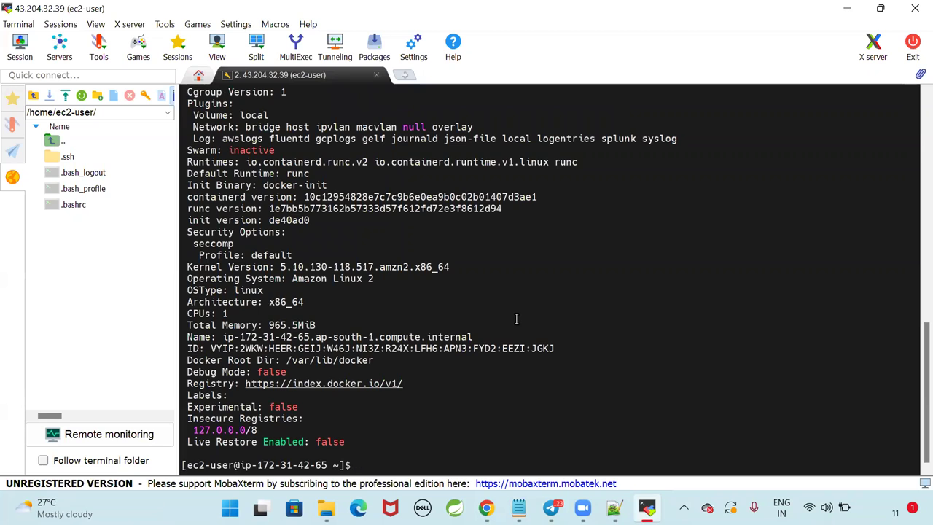
{"action": "scroll", "coordinate": [516, 318], "scroll_direction": "up", "scroll_amount": 2}
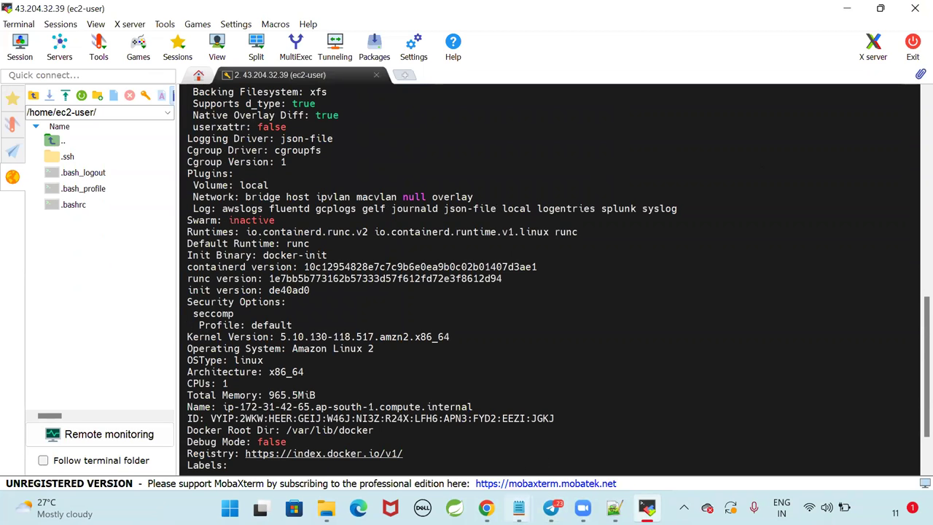
Switch to Docker-Notes.txt and read the Docker Commands section covering docker info, images, pull and run hello-world.
{"action": "mouse_move", "coordinate": [518, 507]}
{"action": "left_click", "coordinate": [412, 415]}
{"action": "left_click", "coordinate": [161, 263]}
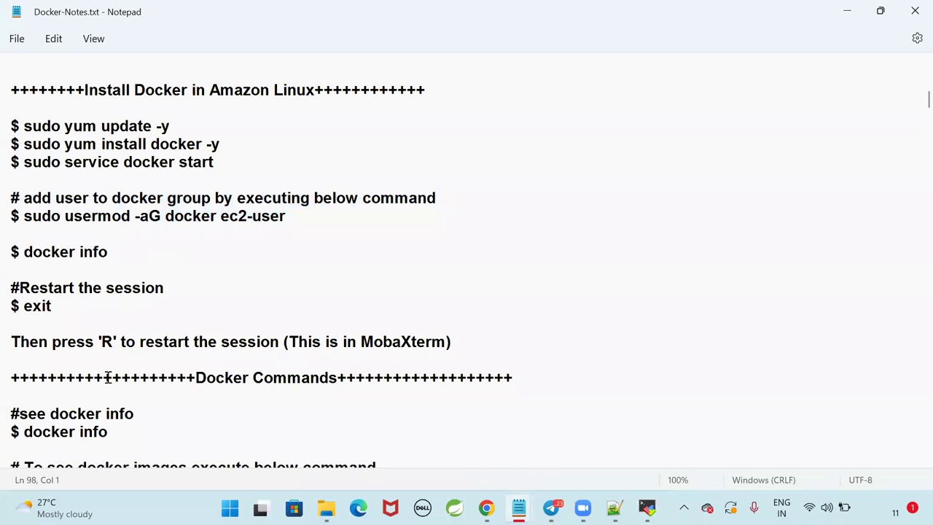
{"action": "scroll", "coordinate": [107, 376], "scroll_direction": "down", "scroll_amount": 2}
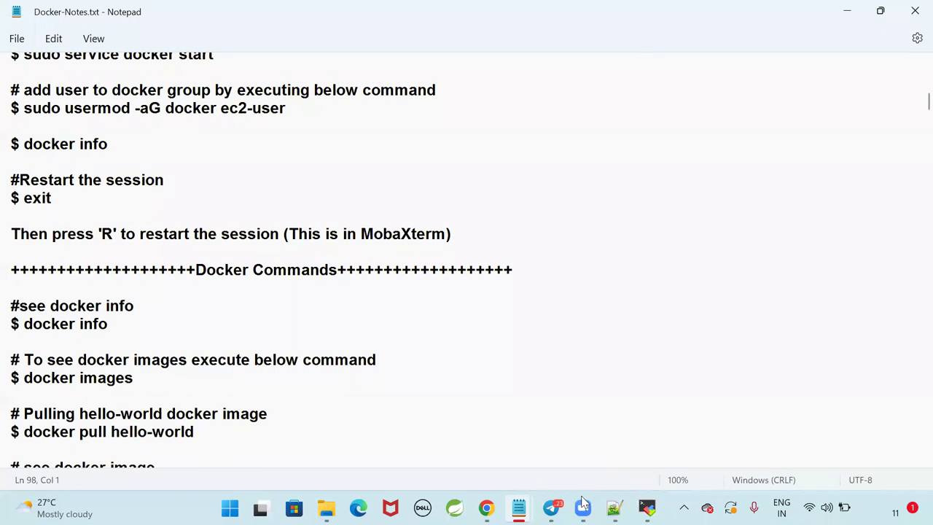
{"action": "left_click", "coordinate": [427, 270]}
{"action": "scroll", "coordinate": [427, 269], "scroll_direction": "down", "scroll_amount": 4}
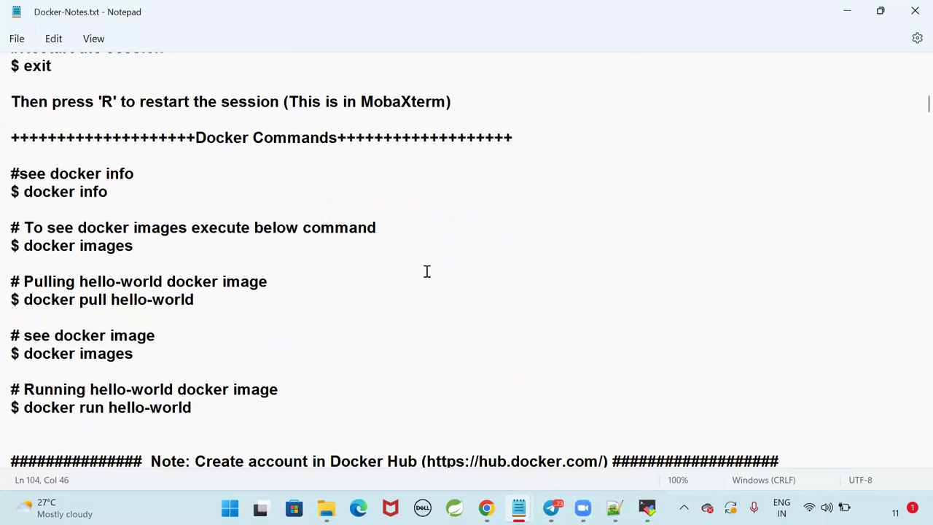
{"action": "scroll", "coordinate": [427, 271], "scroll_direction": "up", "scroll_amount": 1}
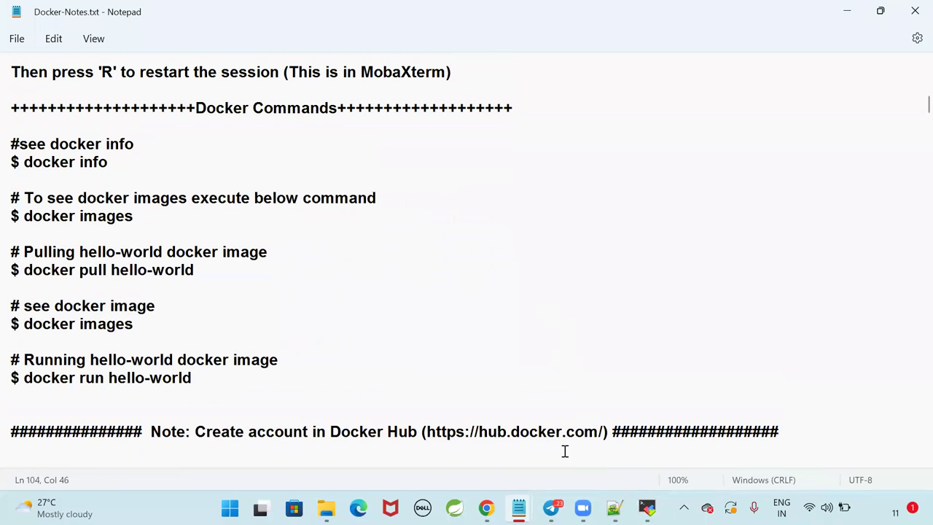
Copy the Install Docker in Amazon Linux section, through the MobaXterm restart note, from Docker-Notes.txt to the end of Docker-Running-Notes.txt.
{"action": "mouse_move", "coordinate": [518, 507]}
{"action": "left_click", "coordinate": [589, 435]}
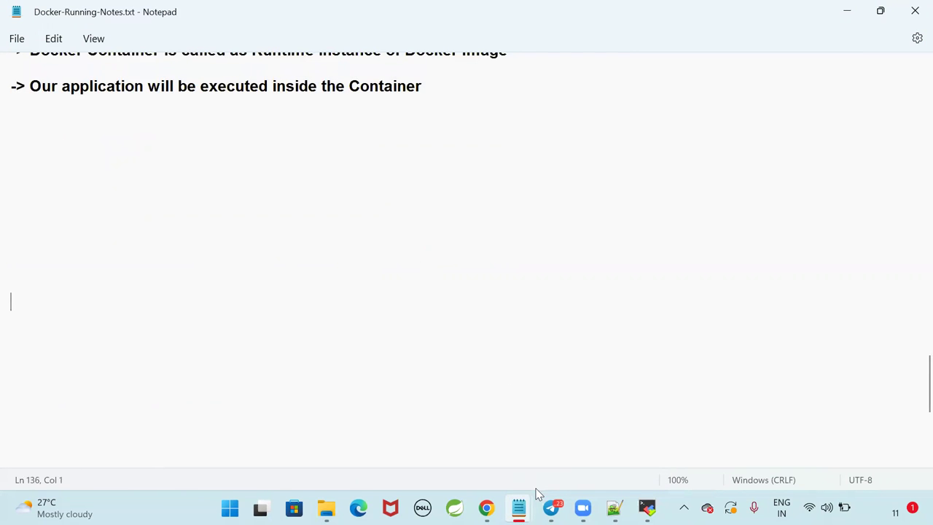
{"action": "mouse_move", "coordinate": [518, 508]}
{"action": "left_click", "coordinate": [450, 408]}
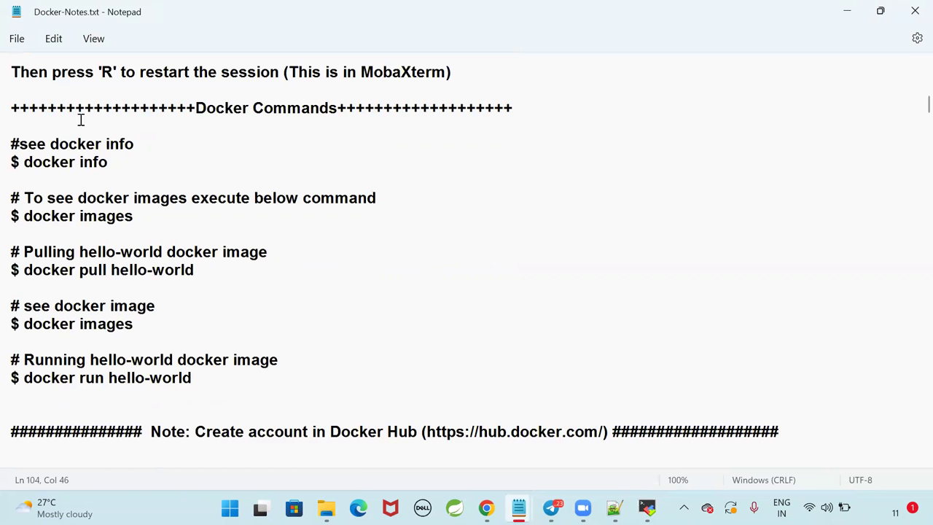
{"action": "scroll", "coordinate": [76, 143], "scroll_direction": "up", "scroll_amount": 2}
{"action": "scroll", "coordinate": [76, 143], "scroll_direction": "up", "scroll_amount": 3}
{"action": "left_click_drag", "start_coordinate": [12, 89], "coordinate": [541, 339]}
{"action": "key", "text": "ctrl+c"}
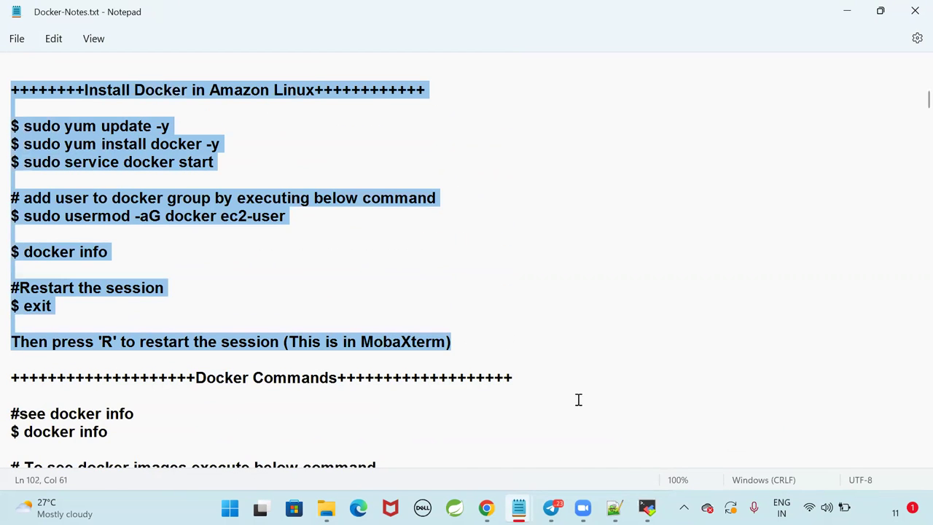
{"action": "mouse_move", "coordinate": [518, 507]}
{"action": "left_click", "coordinate": [581, 422]}
{"action": "left_click", "coordinate": [362, 141]}
{"action": "key", "text": "ctrl+v"}
Below the copied install section, start a heading with a row of # characters and the title "Docker Architecture" beneath it.
{"action": "scroll", "coordinate": [477, 248], "scroll_direction": "up", "scroll_amount": 20}
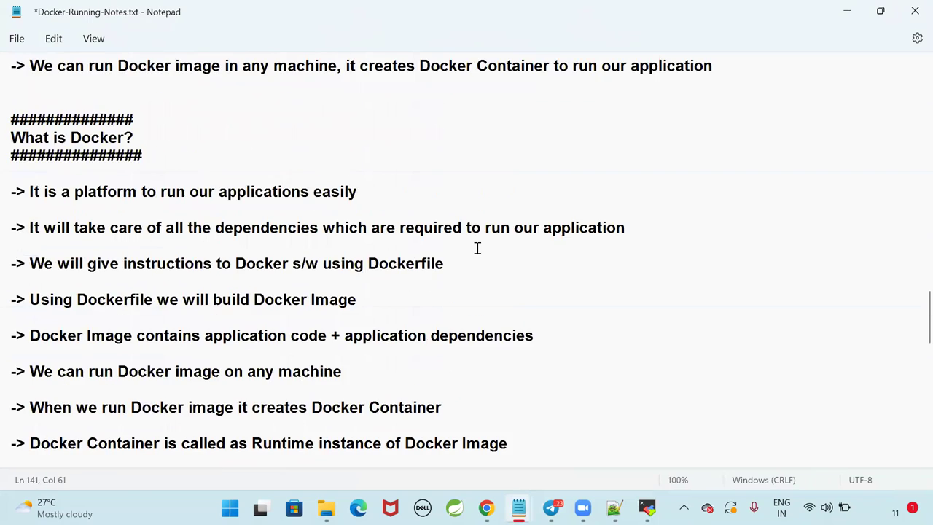
{"action": "scroll", "coordinate": [477, 248], "scroll_direction": "up", "scroll_amount": 15}
{"action": "scroll", "coordinate": [478, 249], "scroll_direction": "down", "scroll_amount": 20}
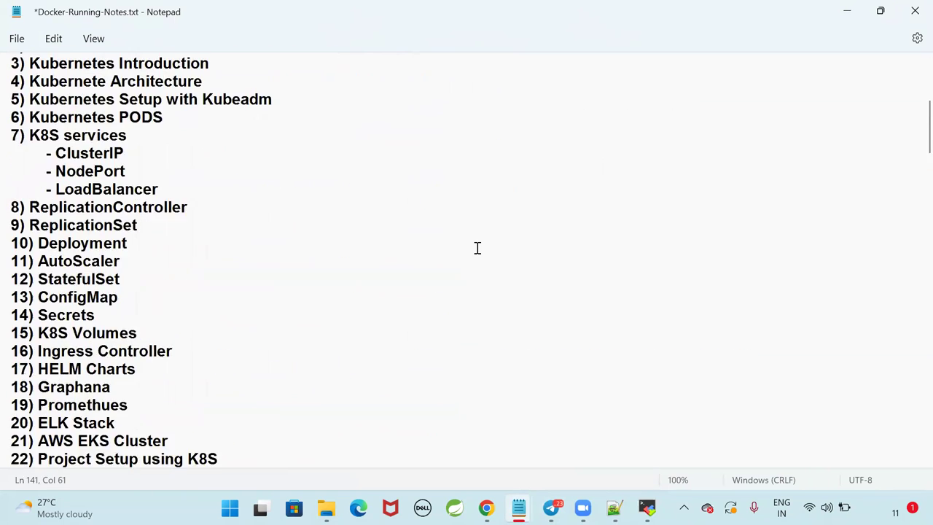
{"action": "scroll", "coordinate": [478, 249], "scroll_direction": "down", "scroll_amount": 6}
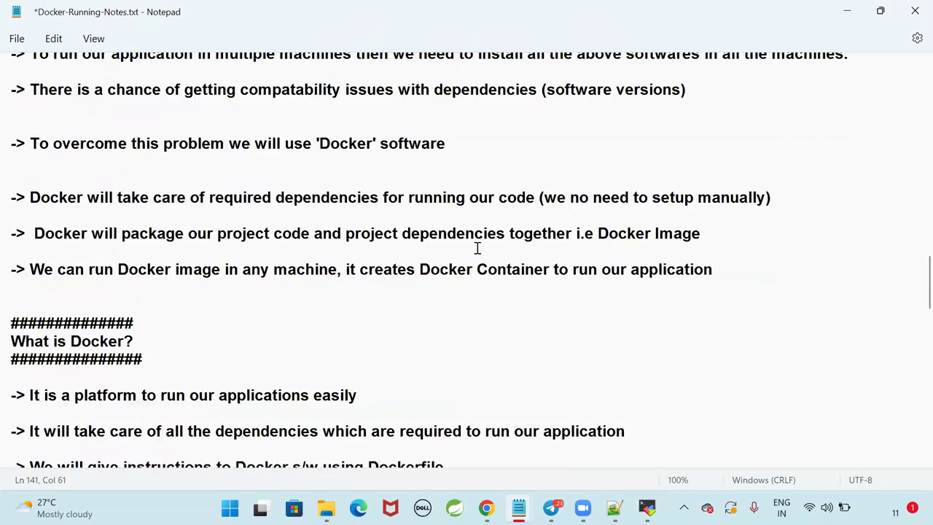
{"action": "scroll", "coordinate": [480, 276], "scroll_direction": "down", "scroll_amount": 6}
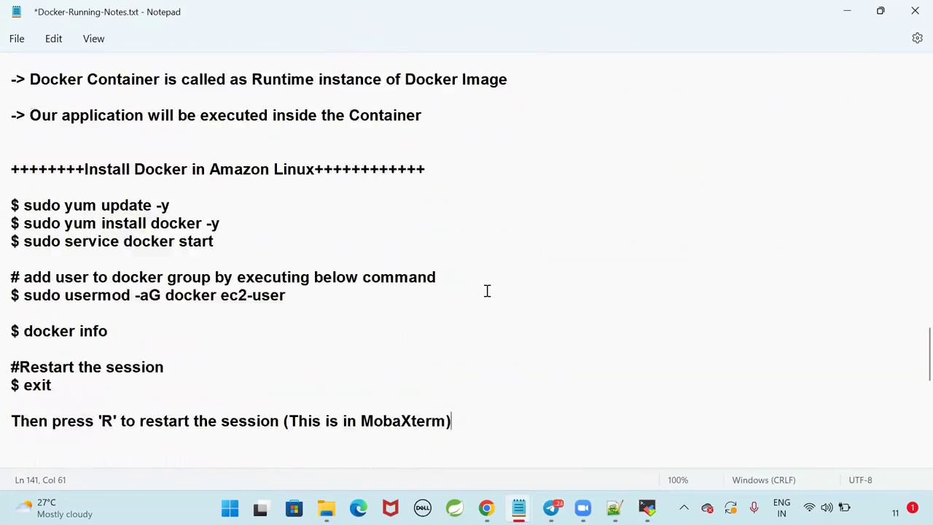
{"action": "key", "text": "Return"}
{"action": "key", "text": "Return"}
{"action": "scroll", "coordinate": [503, 332], "scroll_direction": "down", "scroll_amount": 2}
{"action": "scroll", "coordinate": [546, 329], "scroll_direction": "up", "scroll_amount": 1}
{"action": "scroll", "coordinate": [620, 324], "scroll_direction": "down", "scroll_amount": 1}
{"action": "key", "text": "Return"}
{"action": "type", "text": "##############"}
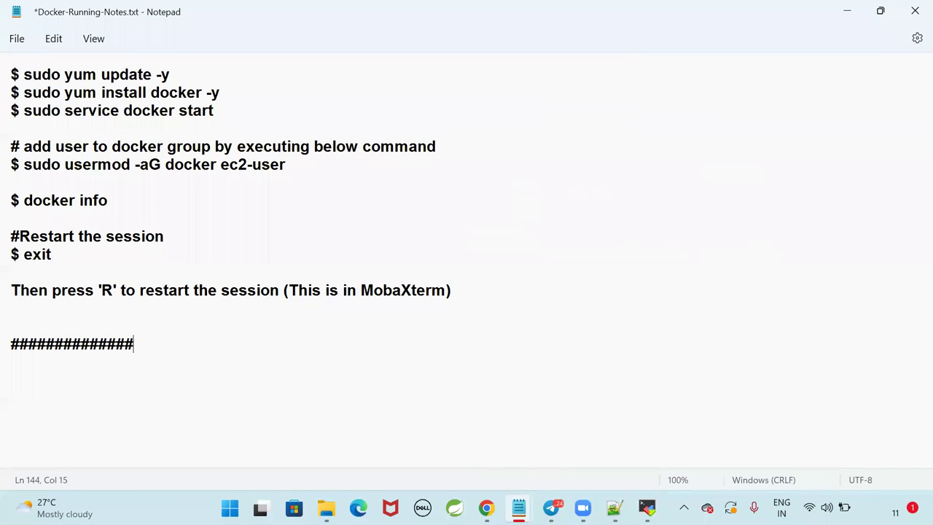
{"action": "key", "text": "Return"}
{"action": "type", "text": "Docker"}
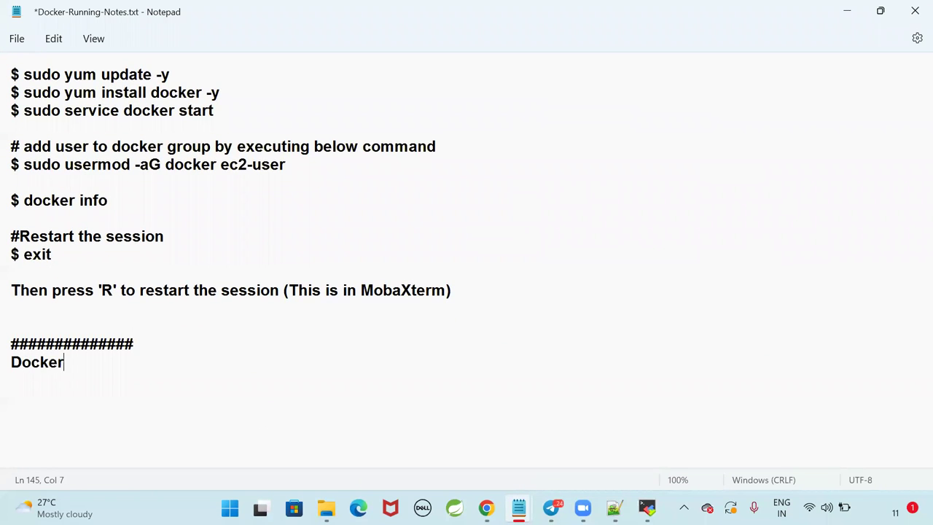
{"action": "type", "text": " Architecture"}
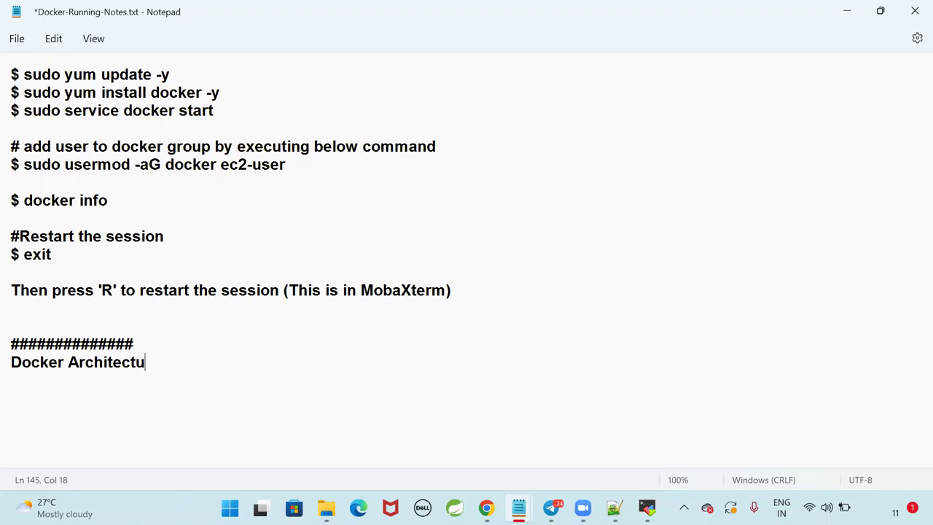
Close the Docker Architecture heading with a row of 18 # characters and lengthen the row above the title to match.
{"action": "key", "text": "Return"}
{"action": "type", "text": "##################"}
{"action": "key", "text": "Up"}
{"action": "key", "text": "Up"}
{"action": "type", "text": "####"}
{"action": "key", "text": "Down"}
{"action": "key", "text": "Down"}
{"action": "key", "text": "Down"}
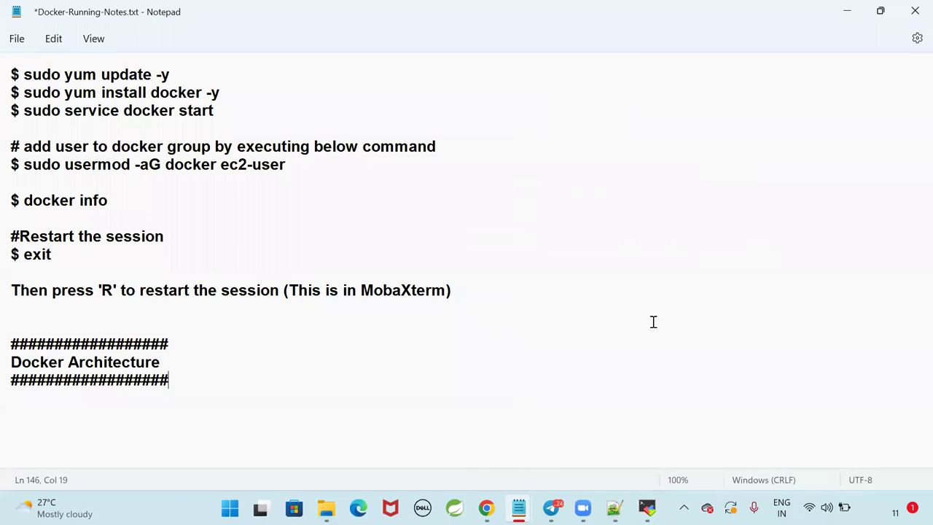
Add the entry "Dockerfile" under the Docker Architecture heading, leaving blank lines before and after it.
{"action": "key", "text": "Return"}
{"action": "key", "text": "Return"}
{"action": "key", "text": "Return"}
{"action": "scroll", "coordinate": [466, 276], "scroll_direction": "down", "scroll_amount": 3}
{"action": "key", "text": "BackSpace"}
{"action": "key", "text": "BackSpace"}
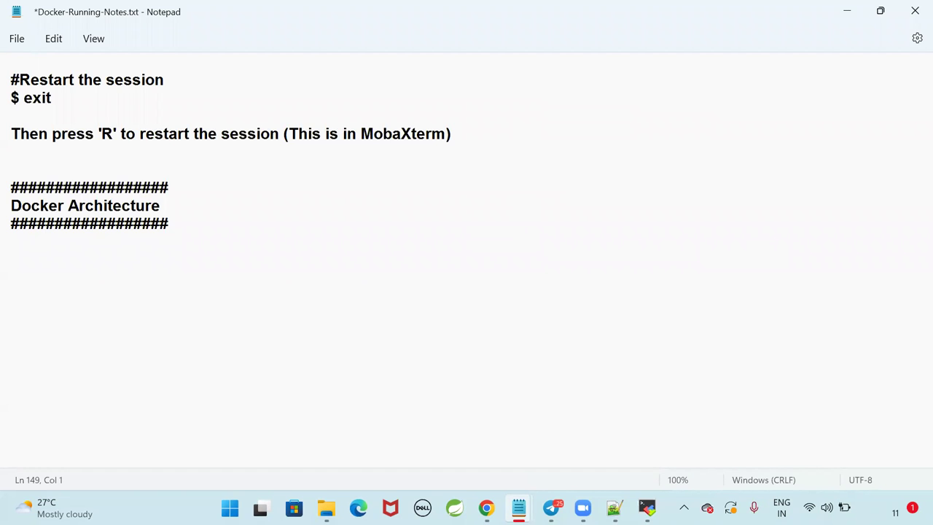
{"action": "type", "text": "Docker "}
{"action": "type", "text": "ile"}
{"action": "key", "text": "Return"}
{"action": "key", "text": "Return"}
Add the entries "Docker Image" and "Docker Container" below Dockerfile, separated by a blank line.
{"action": "type", "text": "DOcke"}
{"action": "key", "text": "BackSpace"}
{"action": "key", "text": "BackSpace"}
{"action": "key", "text": "BackSpace"}
{"action": "key", "text": "BackSpace"}
{"action": "type", "text": "ocker Image"}
{"action": "key", "text": "Return"}
{"action": "key", "text": "Return"}
{"action": "type", "text": "Docker "}
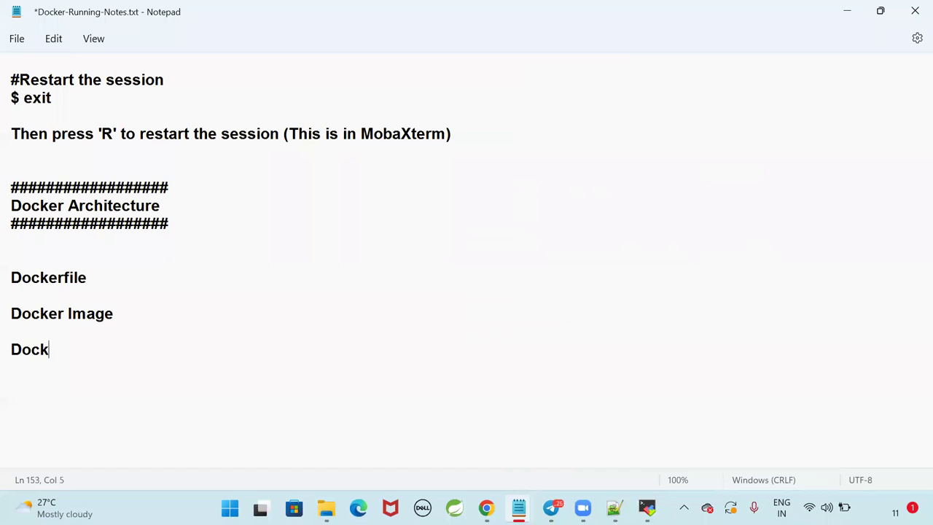
{"action": "type", "text": "Container"}
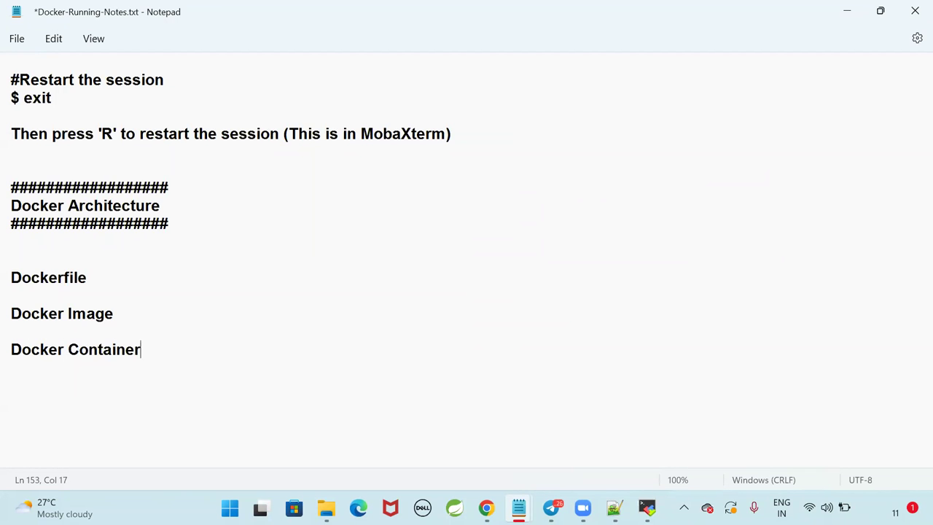
Complete the Dockerfile entry with ": It contains set of instructions to create / build docker image".
{"action": "key", "text": "Left"}
{"action": "key", "text": "Up"}
{"action": "key", "text": "Up"}
{"action": "type", "text": ": It contains set of instructions to create / "}
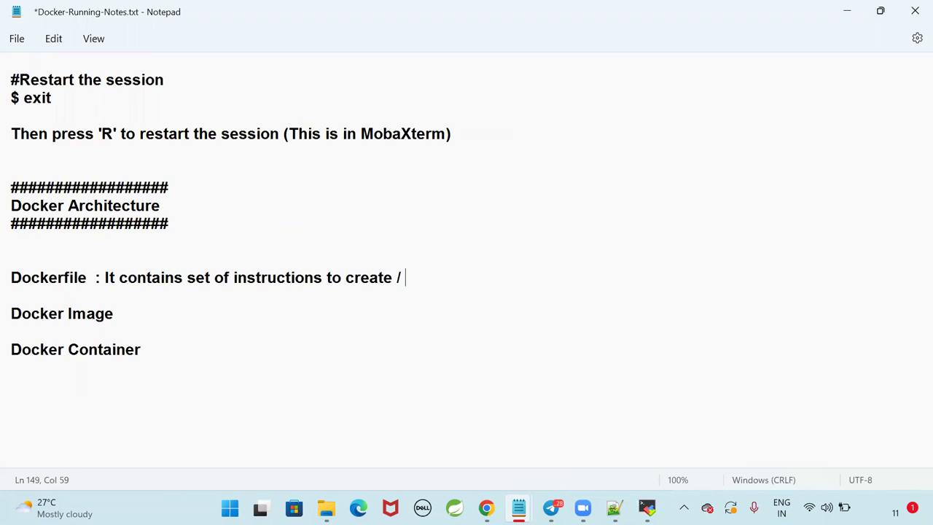
{"action": "type", "text": "build docker image"}
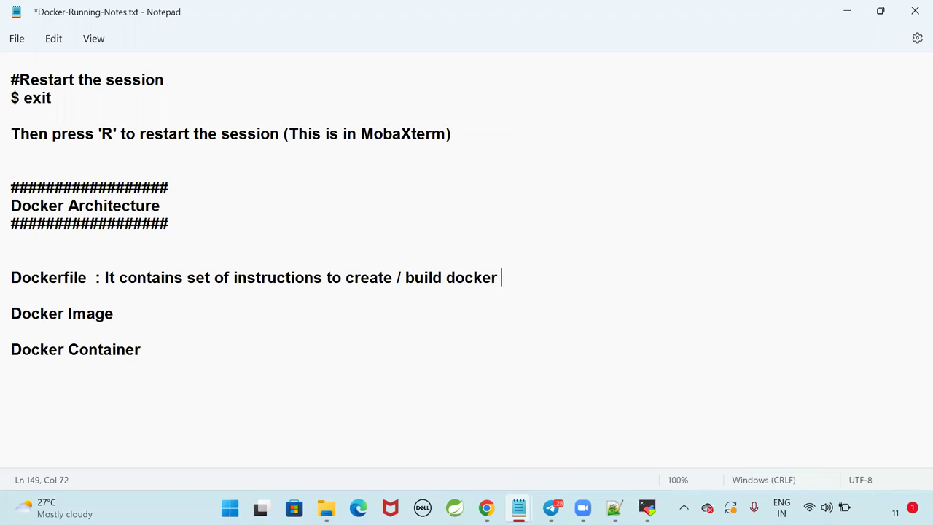
Complete the Docker Image entry with ": Docker Image is a package which contains application code + application dependencies".
{"action": "left_click", "coordinate": [113, 313]}
{"action": "type", "text": ":"}
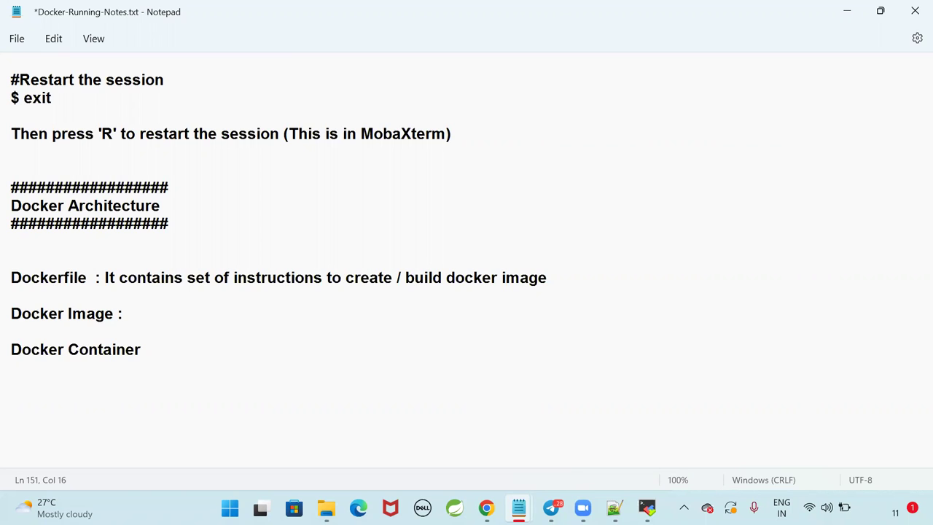
{"action": "key", "text": "Down"}
{"action": "key", "text": "Down"}
{"action": "key", "text": "Up"}
{"action": "key", "text": "Up"}
{"action": "type", "text": "Docker Imag"}
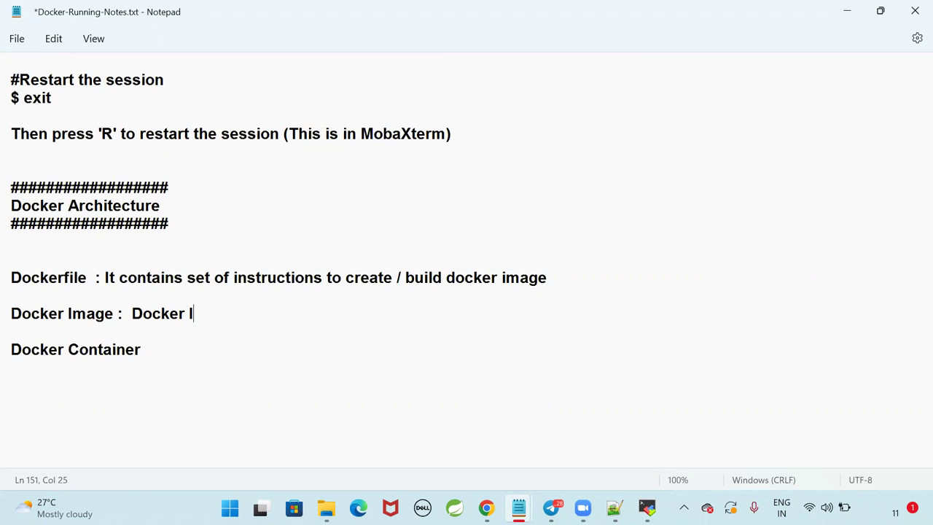
{"action": "type", "text": "e is "}
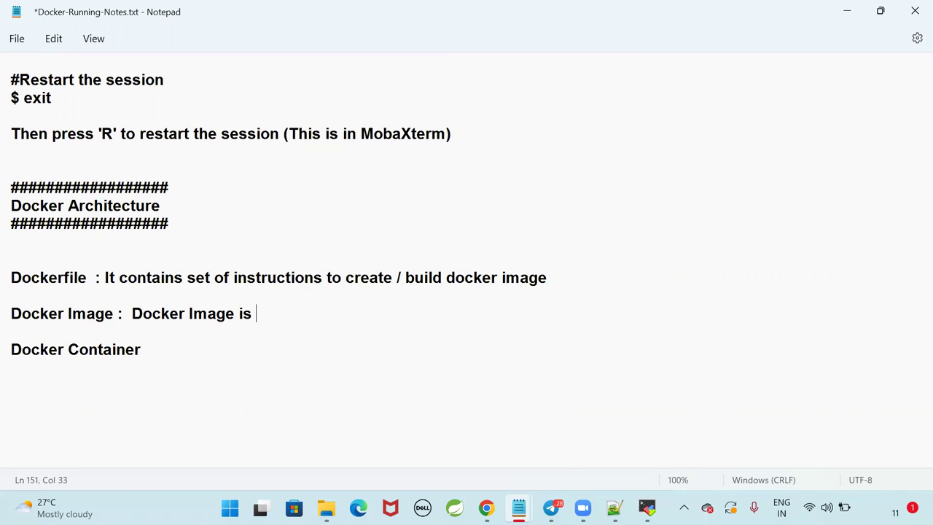
{"action": "type", "text": "a package whic"}
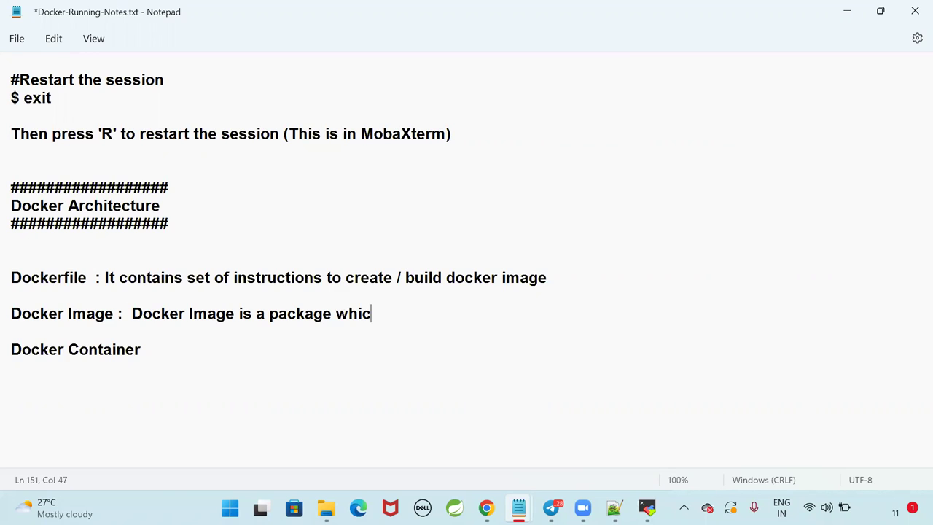
{"action": "type", "text": "h contains appli"}
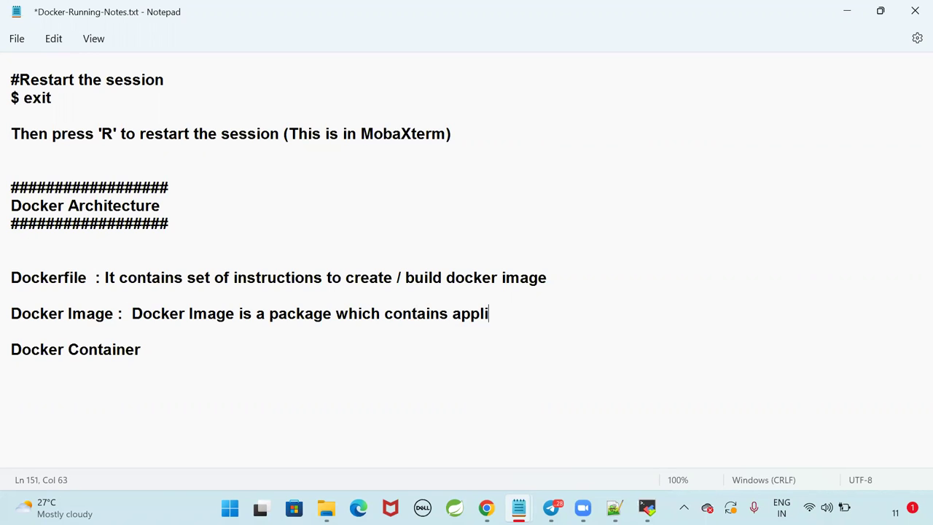
{"action": "type", "text": "cation code + "}
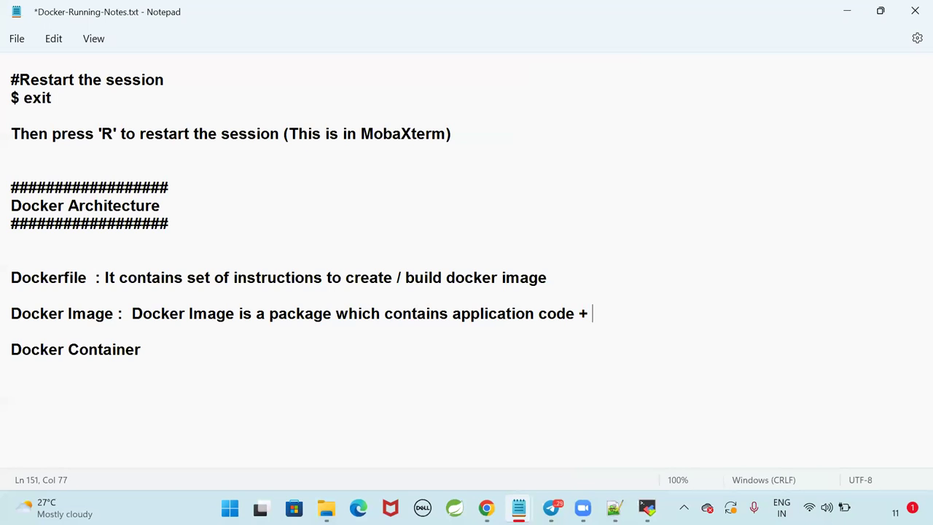
{"action": "type", "text": "application depe"}
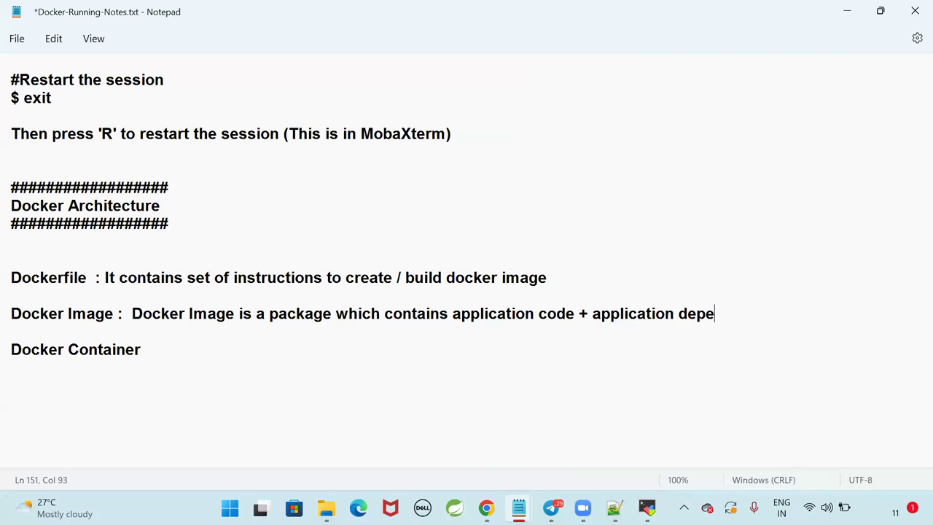
{"action": "type", "text": "ndencies"}
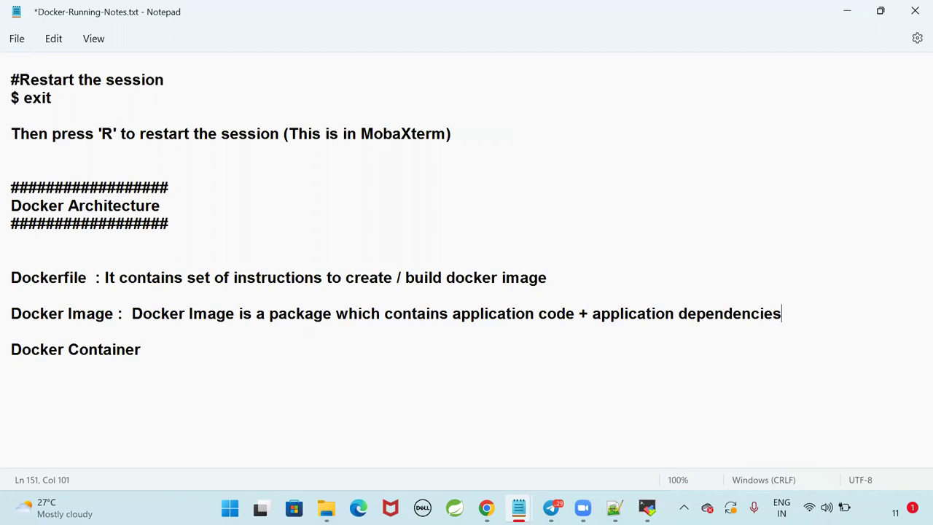
Complete the Docker Container entry with ": When we run Docker Image it will create Docker Container to execute our application".
{"action": "key", "text": "Down"}
{"action": "key", "text": "Down"}
{"action": "type", "text": ": Wh"}
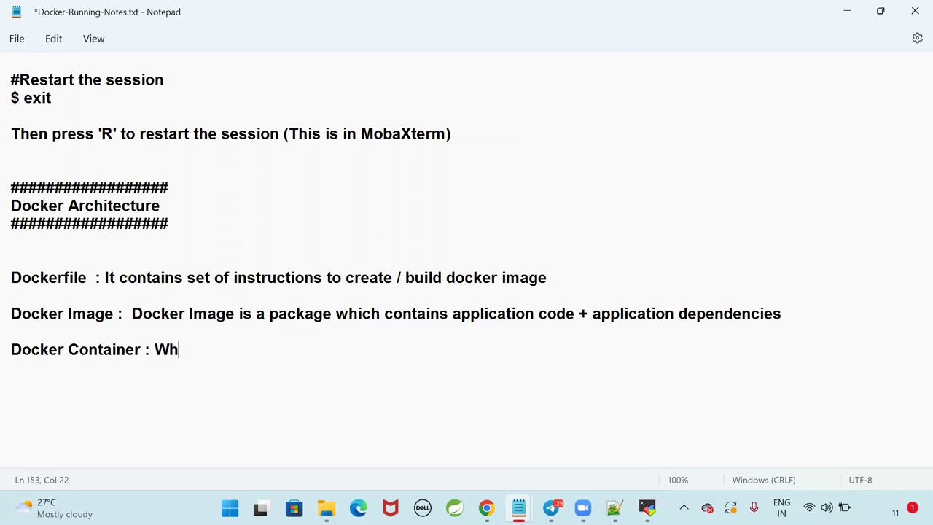
{"action": "type", "text": "en we run Docker I"}
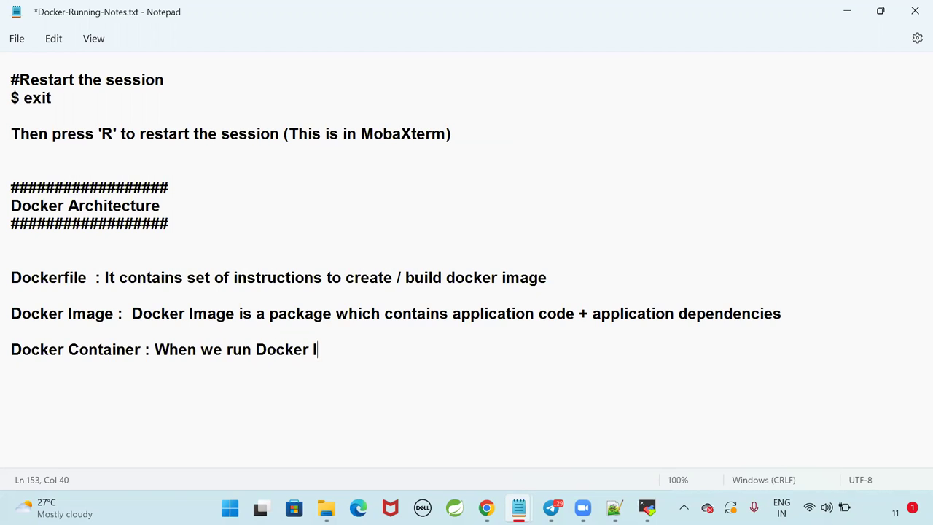
{"action": "type", "text": "mage it will"}
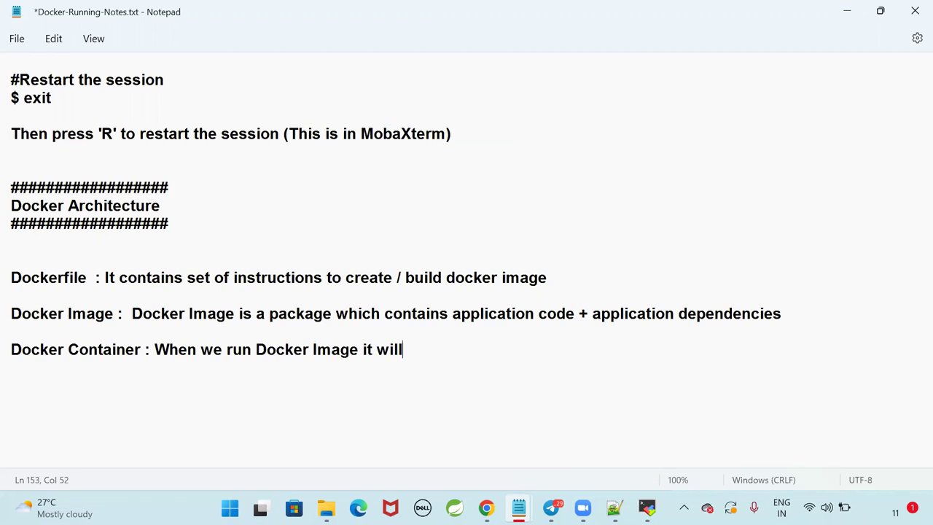
{"action": "type", "text": " create DOcker"}
{"action": "key", "text": "BackSpace"}
{"action": "key", "text": "BackSpace"}
{"action": "key", "text": "BackSpace"}
{"action": "key", "text": "BackSpace"}
{"action": "key", "text": "BackSpace"}
{"action": "type", "text": "ocker Container"}
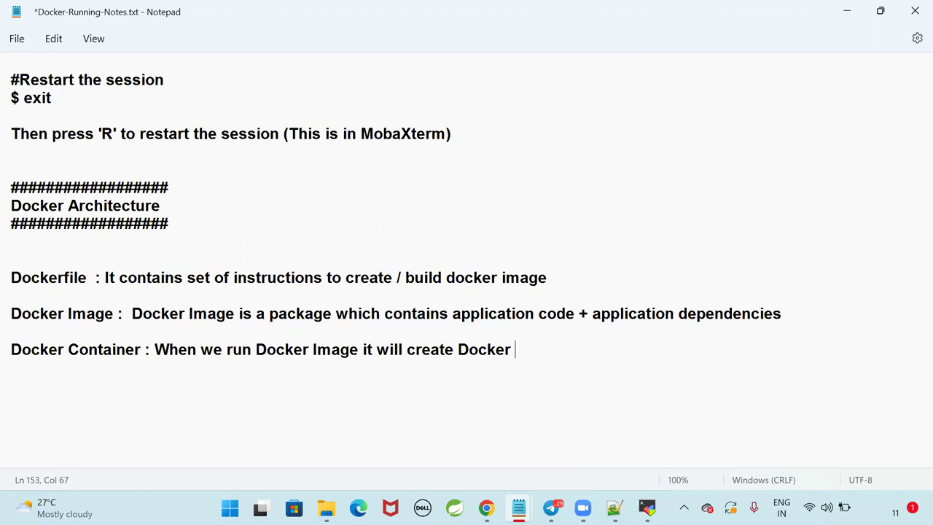
{"action": "type", "text": " to"}
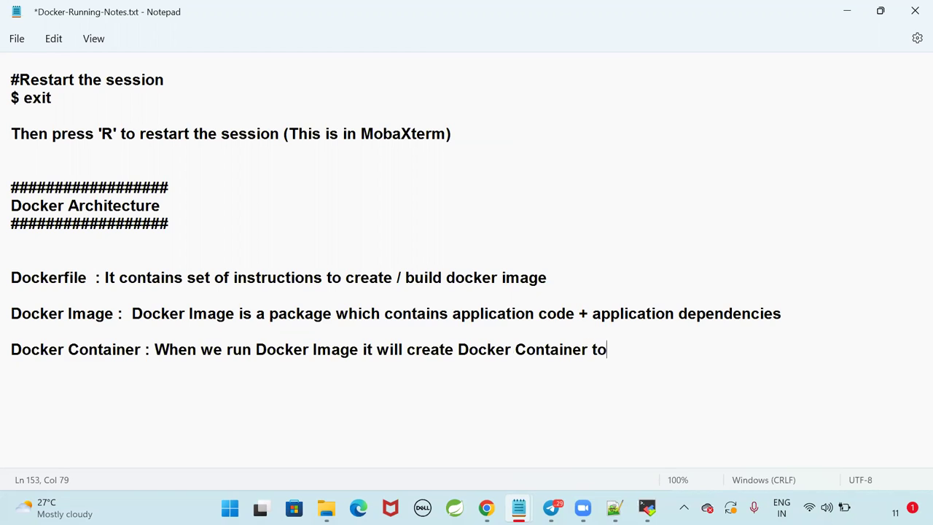
{"action": "type", "text": " execute our "}
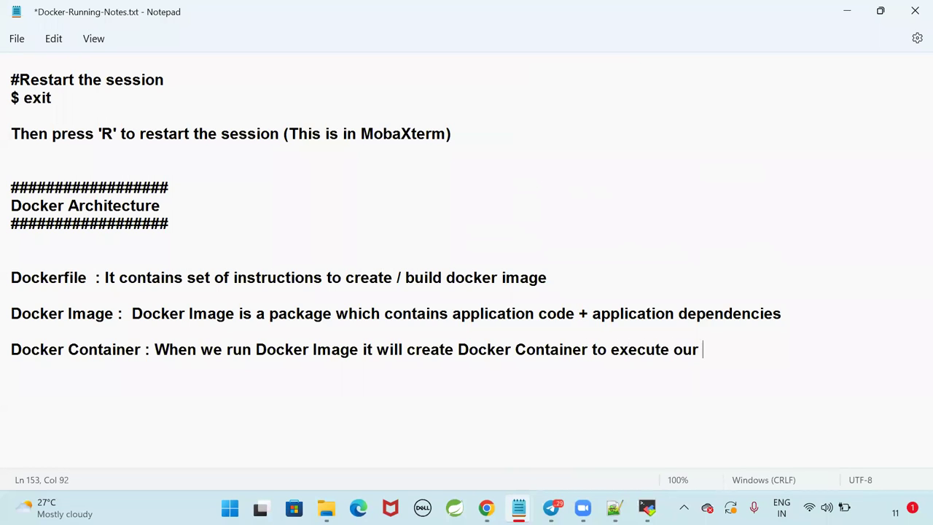
{"action": "type", "text": "application   \t"}
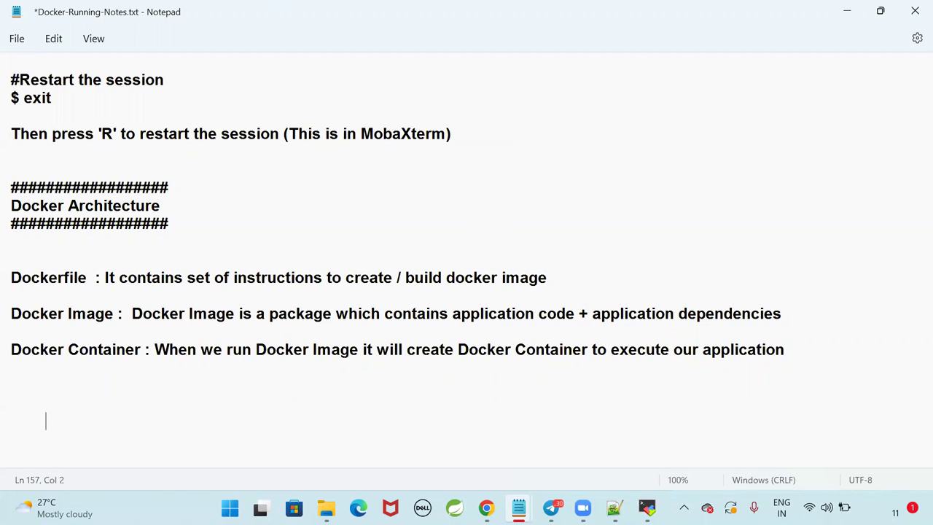
Write an indented flow line below the definitions, with dashed arrows running from Dockerfile to Docker Image to Docker Container.
{"action": "type", "text": "Dockerfile"}
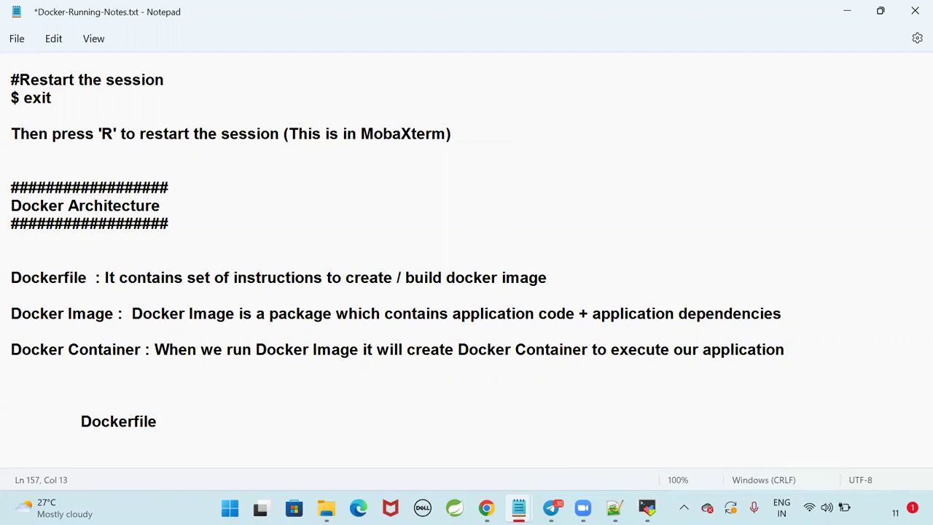
{"action": "type", "text": " ------------> Docker Image ----------------> Dock"}
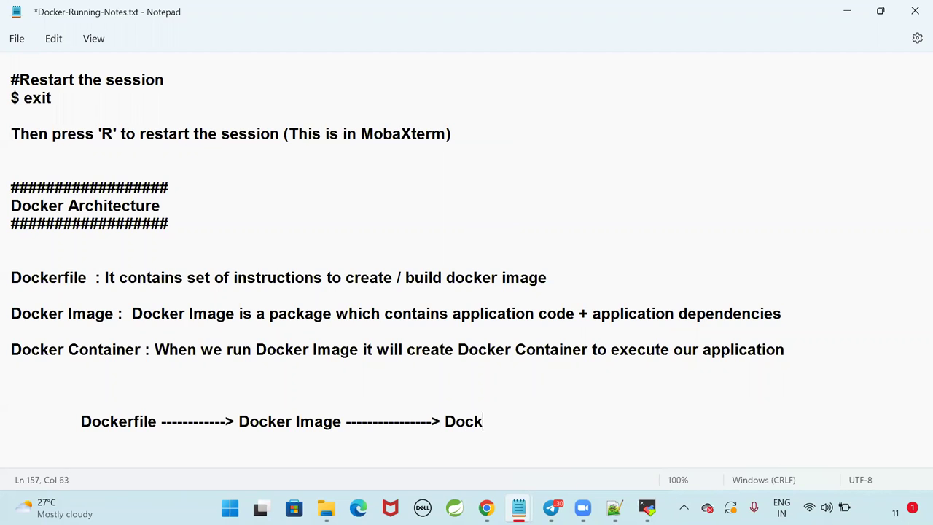
{"action": "type", "text": "er Container"}
Label the arrow between Dockerfile and Docker Image "build" on the line above, and lengthen that arrow by four dashes.
{"action": "left_click", "coordinate": [11, 403]}
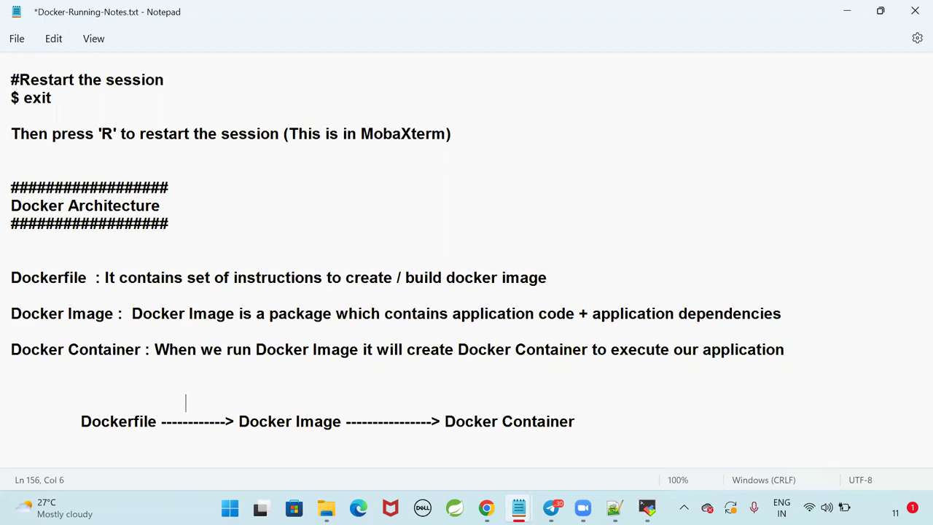
{"action": "type", "text": "build"}
{"action": "key", "text": "Down"}
{"action": "type", "text": "----"}
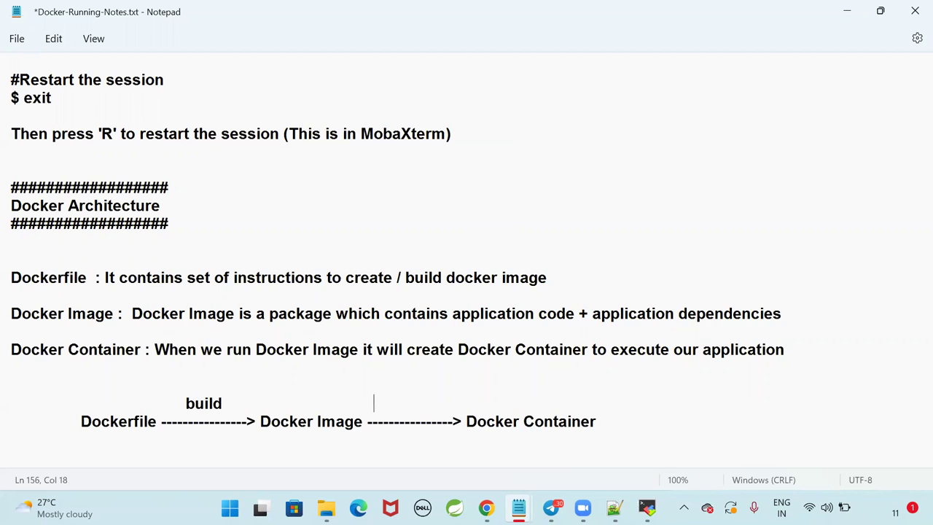
Label the arrow between Docker Image and Docker Container "run" on the line above it.
{"action": "type", "text": "run"}
{"action": "key", "text": "Left"}
{"action": "left_click", "coordinate": [633, 419]}
{"action": "scroll", "coordinate": [697, 414], "scroll_direction": "down", "scroll_amount": 1}
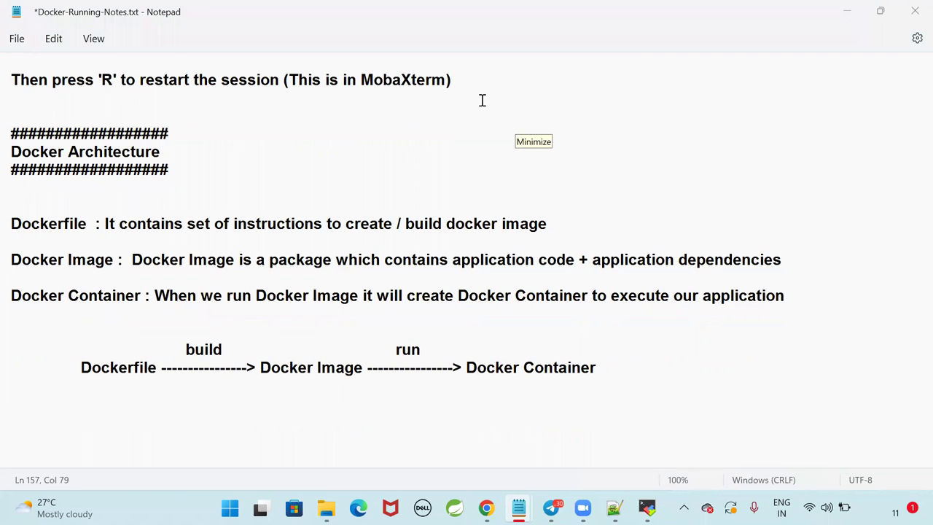
Review the Docker installation commands for Amazon Linux above the Docker Architecture section.
{"action": "scroll", "coordinate": [548, 263], "scroll_direction": "up", "scroll_amount": 4}
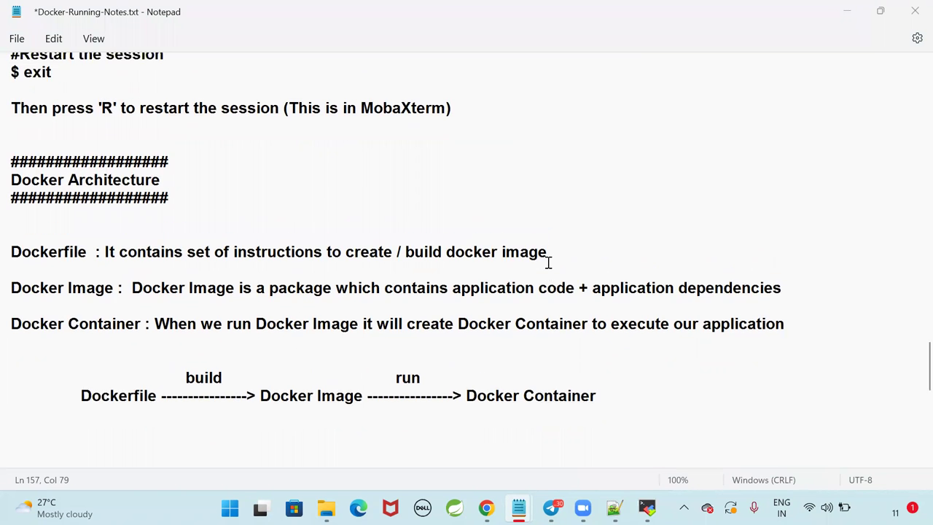
{"action": "scroll", "coordinate": [159, 190], "scroll_direction": "up", "scroll_amount": 2}
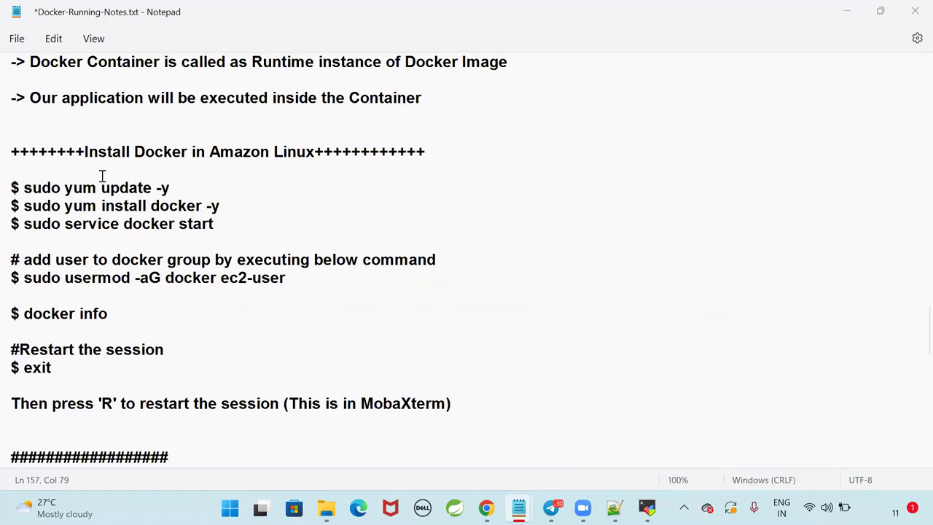
{"action": "scroll", "coordinate": [102, 176], "scroll_direction": "down", "scroll_amount": 1}
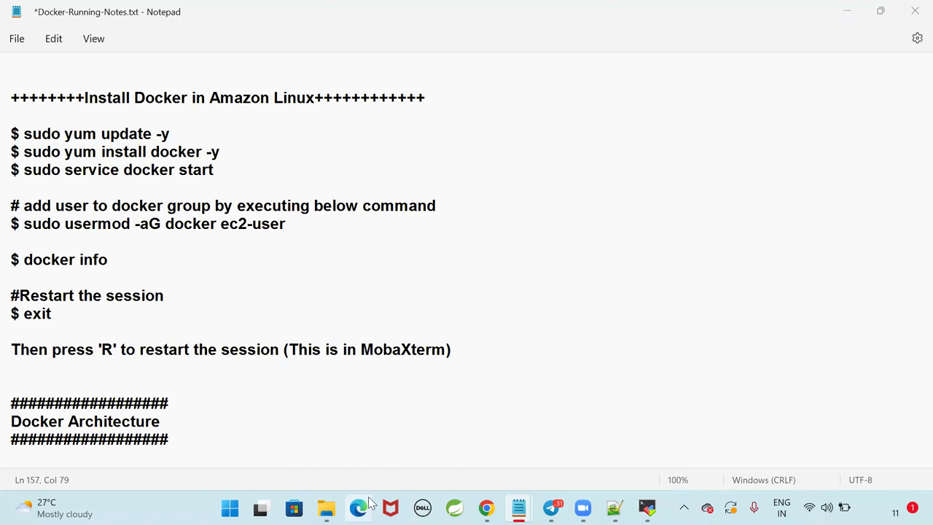
{"action": "scroll", "coordinate": [470, 455], "scroll_direction": "down", "scroll_amount": 5}
Add a "Docker Commands" heading between two lines of hash signs below the flow diagram.
{"action": "left_click", "coordinate": [508, 442]}
{"action": "scroll", "coordinate": [508, 442], "scroll_direction": "down", "scroll_amount": 1}
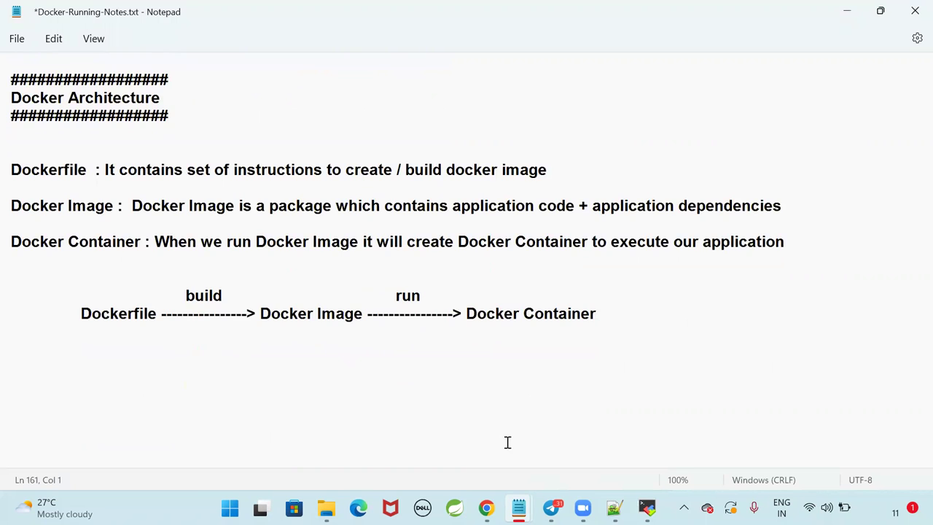
{"action": "left_click", "coordinate": [495, 400]}
{"action": "left_click", "coordinate": [509, 390]}
{"action": "type", "text": "##############"}
{"action": "key", "text": "Return"}
{"action": "type", "text": "################"}
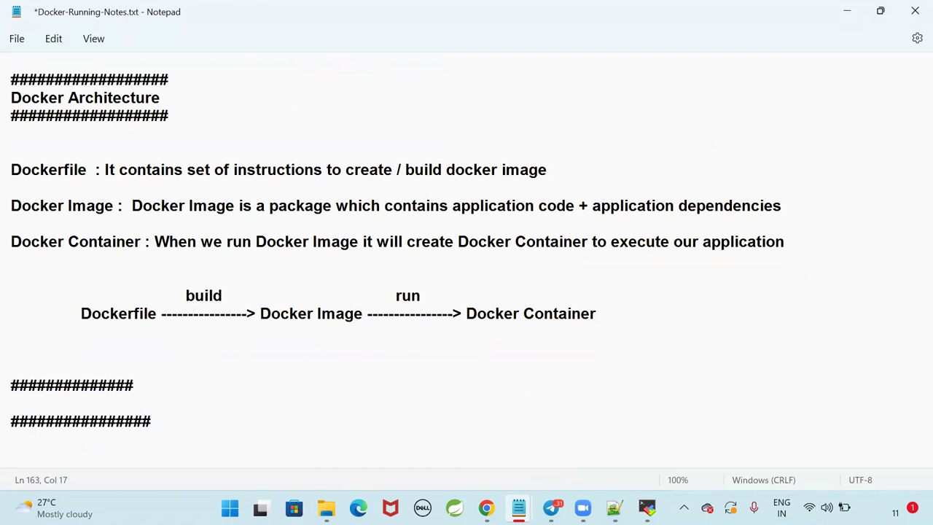
{"action": "key", "text": "BackSpace"}
{"action": "key", "text": "BackSpace"}
{"action": "key", "text": "BackSpace"}
{"action": "type", "text": "Docker Commands"}
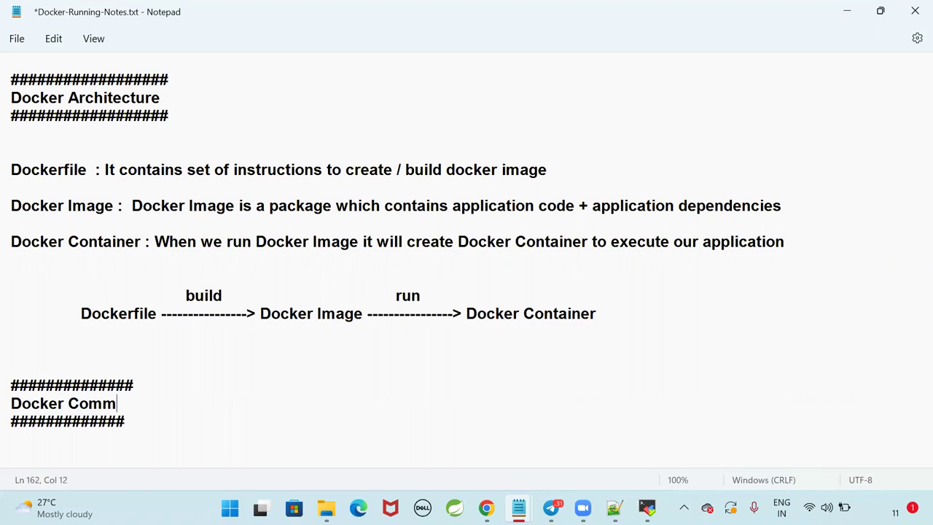
Lengthen the hash lines above and below the Docker Commands heading to 18 characters each.
{"action": "key", "text": "Up"}
{"action": "type", "text": "####"}
{"action": "key", "text": "Down"}
{"action": "key", "text": "Down"}
{"action": "type", "text": "#####"}
Write "docker info" as the first entry under the Docker Commands heading, leaving one blank line above it.
{"action": "key", "text": "Return"}
{"action": "key", "text": "Return"}
{"action": "key", "text": "Return"}
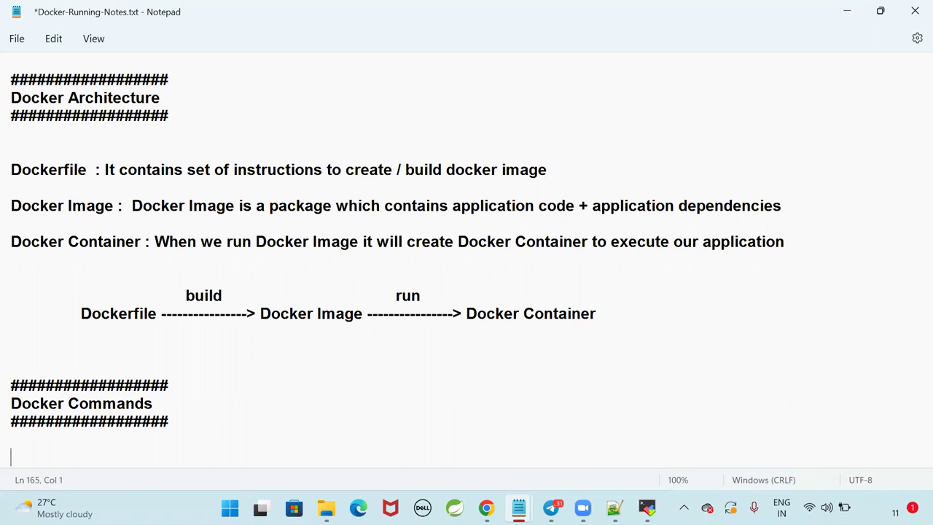
{"action": "key", "text": "Return"}
{"action": "key", "text": "Return"}
{"action": "key", "text": "Return"}
{"action": "key", "text": "Return"}
{"action": "key", "text": "Return"}
{"action": "key", "text": "Return"}
{"action": "key", "text": "Return"}
{"action": "key", "text": "BackSpace"}
{"action": "key", "text": "BackSpace"}
{"action": "key", "text": "BackSpace"}
{"action": "key", "text": "BackSpace"}
{"action": "key", "text": "BackSpace"}
{"action": "type", "text": "docker info"}
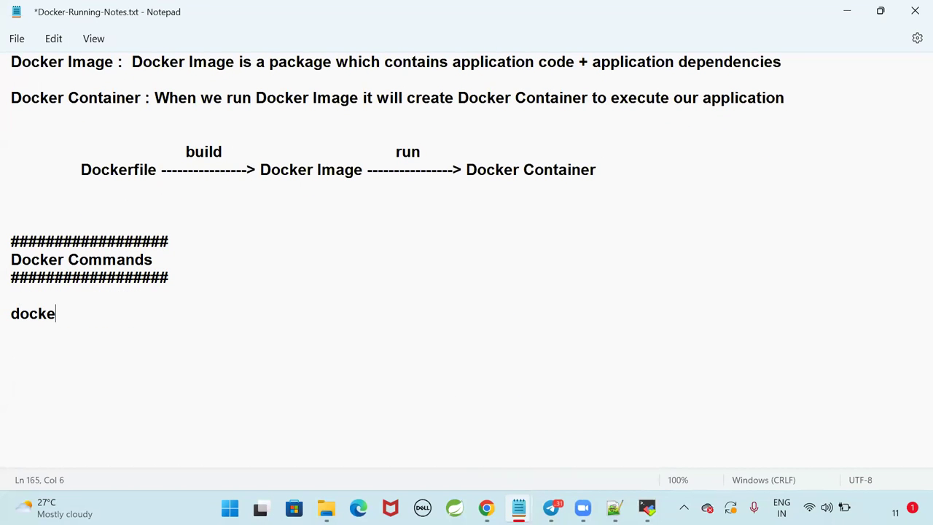
Switch to the MobaXterm session, clear the terminal and run docker info.
{"action": "left_click", "coordinate": [647, 507]}
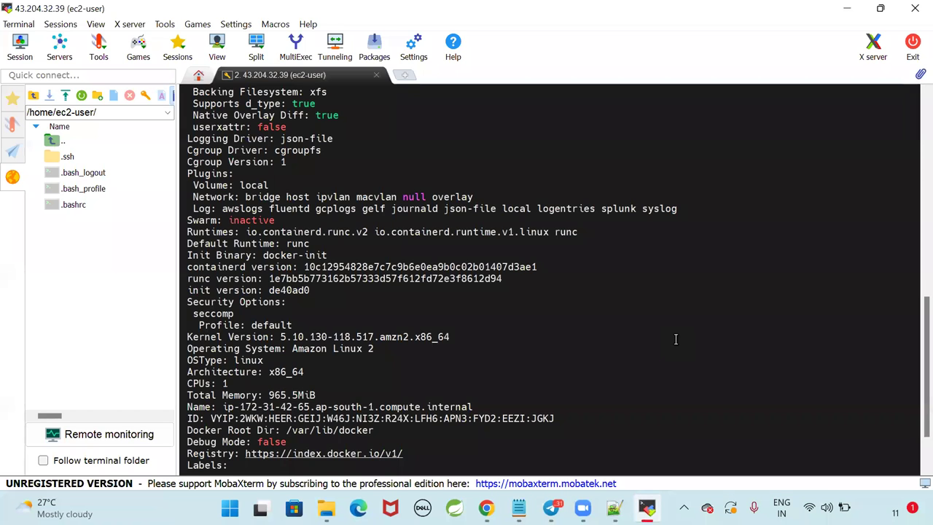
{"action": "type", "text": "clear"}
{"action": "key", "text": "Return"}
{"action": "key", "text": "Return"}
{"action": "key", "text": "Return"}
{"action": "key", "text": "Return"}
{"action": "type", "text": "docker info"}
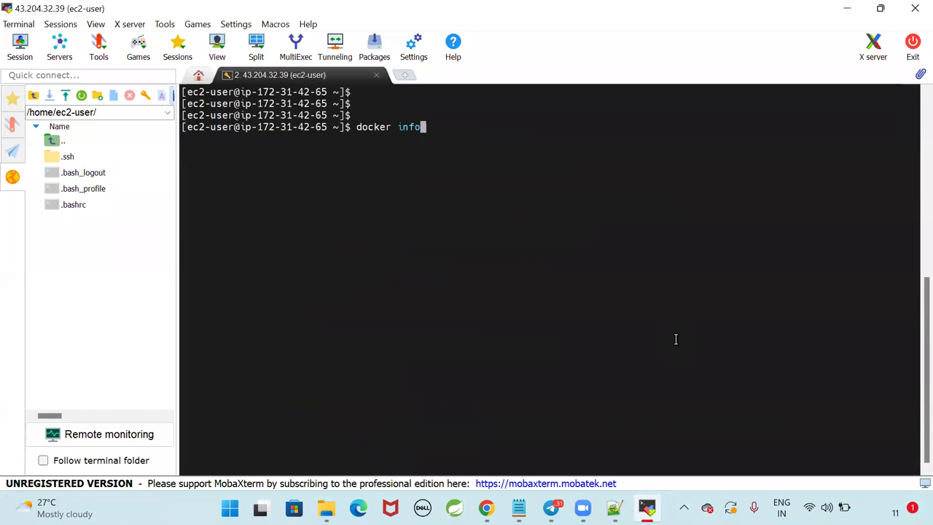
{"action": "key", "text": "Return"}
Clear the terminal and run docker images to list the available images.
{"action": "type", "text": "clear"}
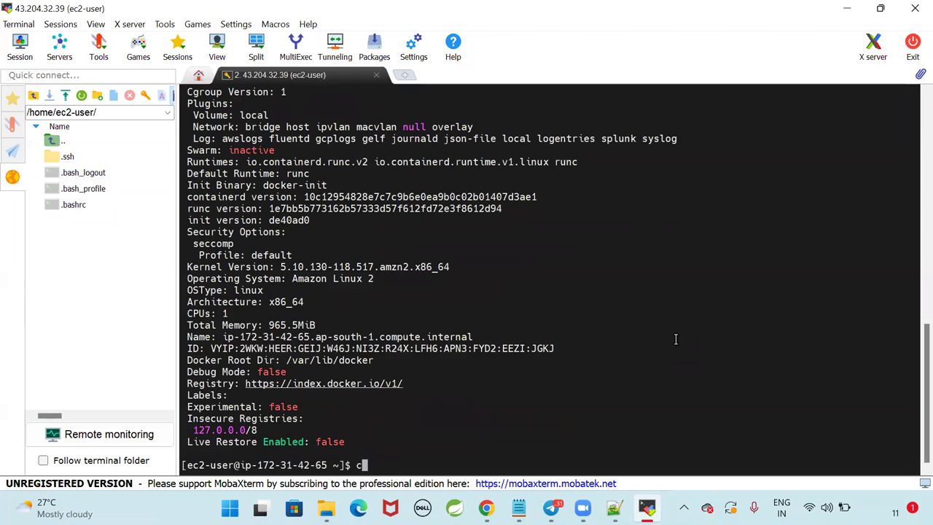
{"action": "key", "text": "Return"}
{"action": "key", "text": "Return"}
{"action": "key", "text": "Return"}
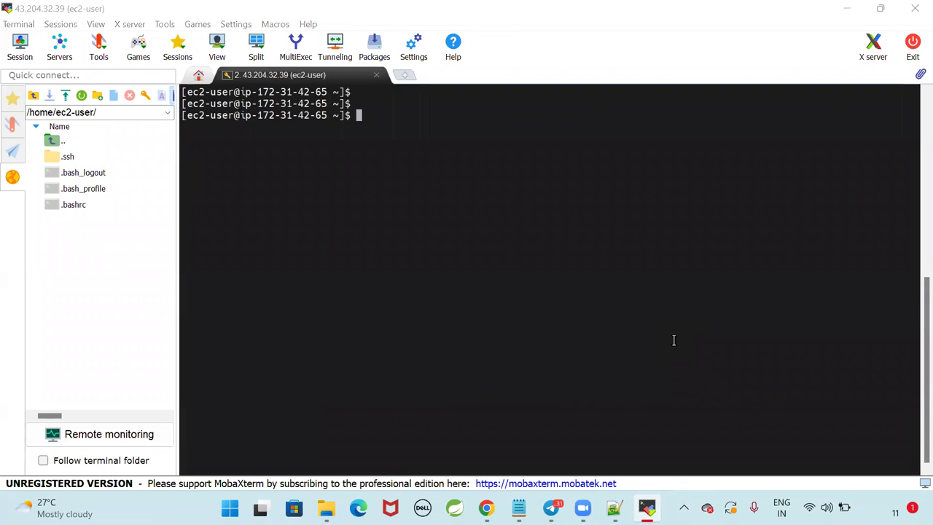
{"action": "left_click", "coordinate": [673, 339]}
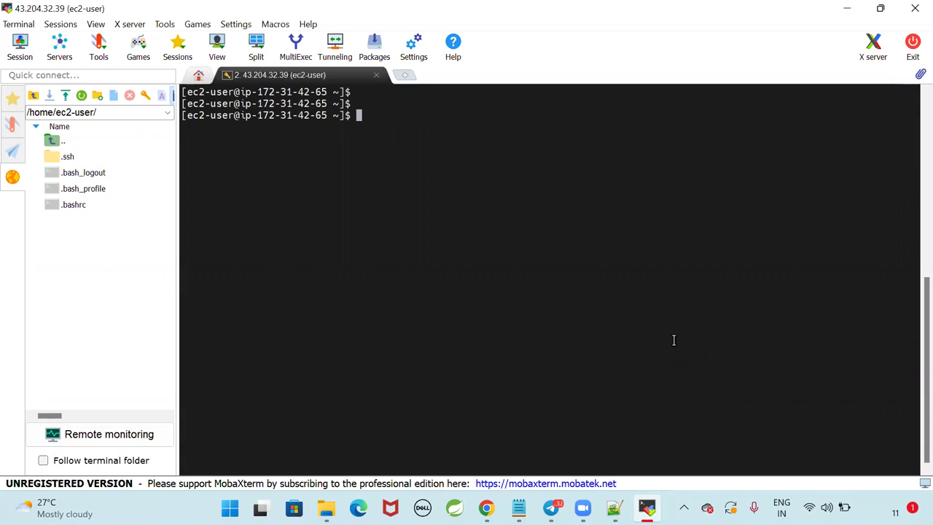
{"action": "type", "text": "docker images"}
{"action": "key", "text": "Return"}
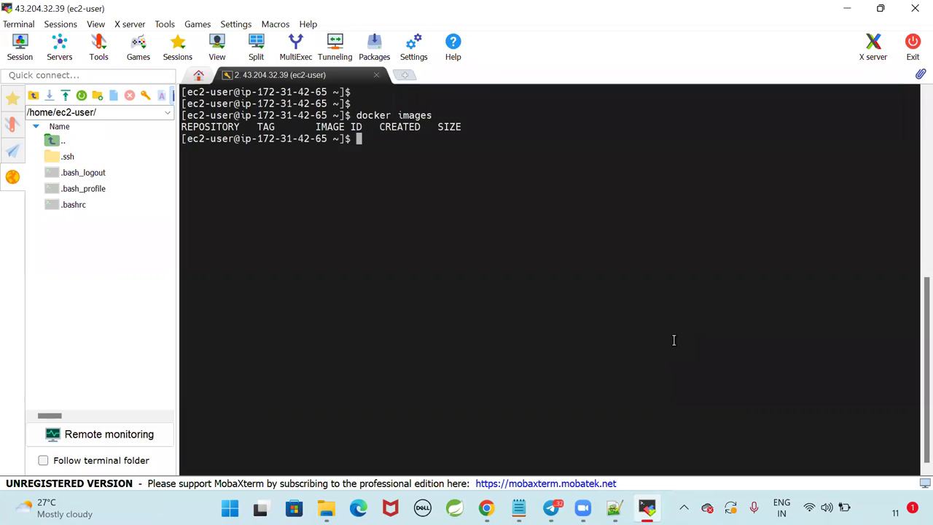
Run docker images again below some blank prompts and highlight the command together with its output.
{"action": "key", "text": "Return"}
{"action": "key", "text": "Return"}
{"action": "type", "text": "docker images"}
{"action": "key", "text": "Return"}
{"action": "key", "text": "Return"}
{"action": "key", "text": "Return"}
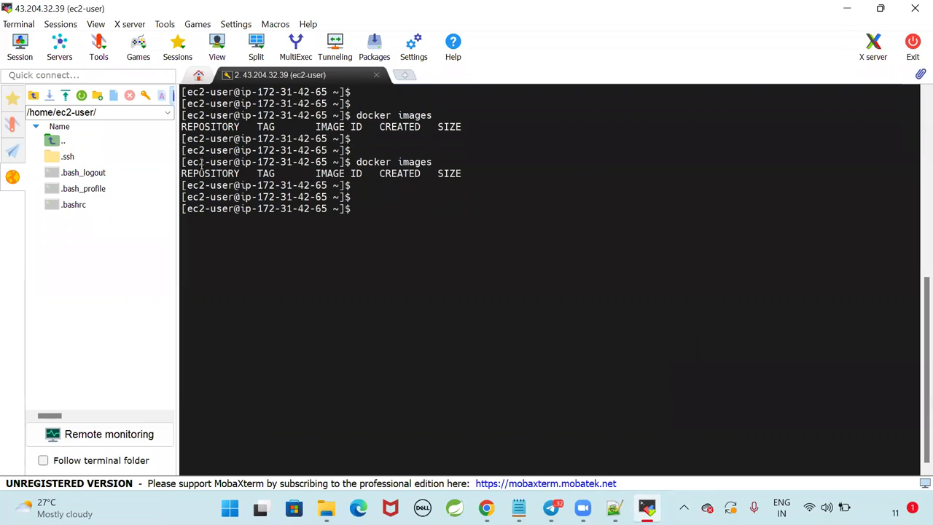
{"action": "left_click_drag", "start_coordinate": [356, 162], "coordinate": [462, 175]}
{"action": "left_click", "coordinate": [401, 180]}
{"action": "left_click_drag", "start_coordinate": [357, 161], "coordinate": [562, 194]}
{"action": "left_click", "coordinate": [605, 209]}
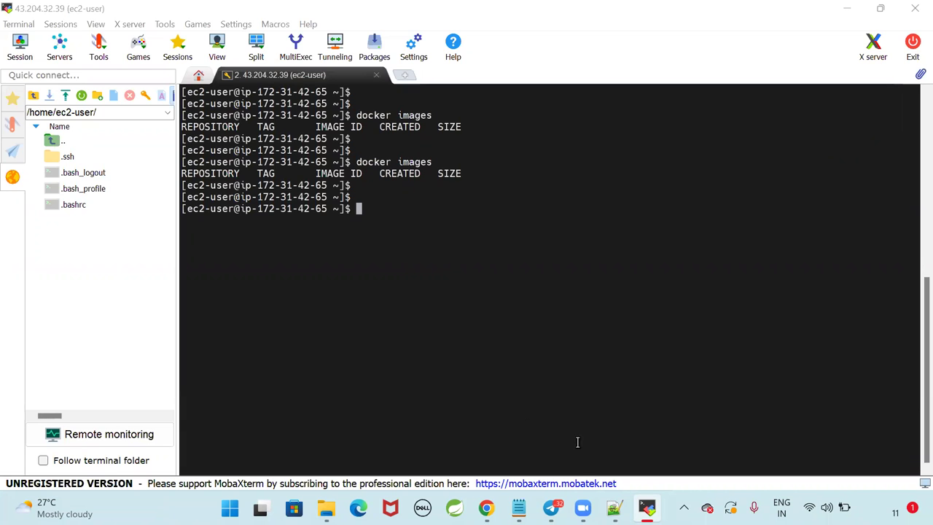
Switch to the Docker-Running-Notes.txt window and add "docker images" and "docker ps" as separate entries below "docker info".
{"action": "mouse_move", "coordinate": [518, 508]}
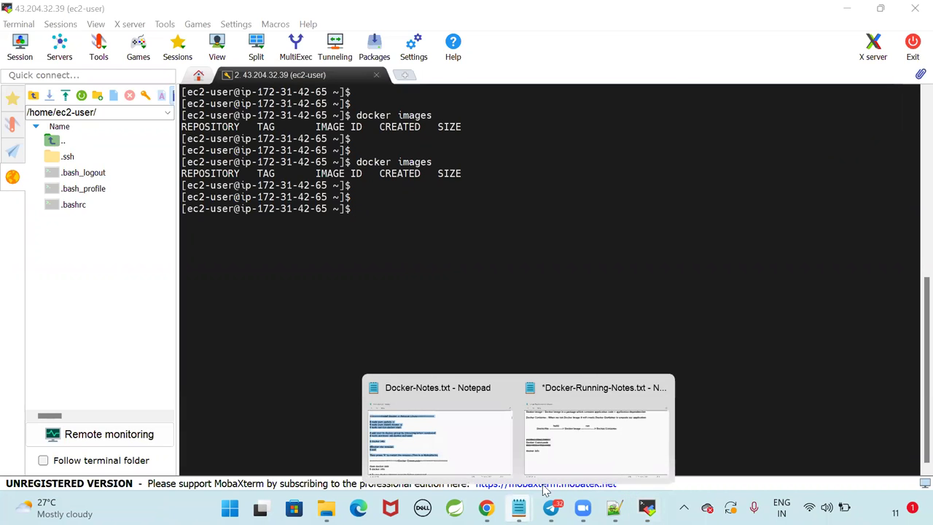
{"action": "left_click", "coordinate": [595, 428]}
{"action": "left_click", "coordinate": [272, 364]}
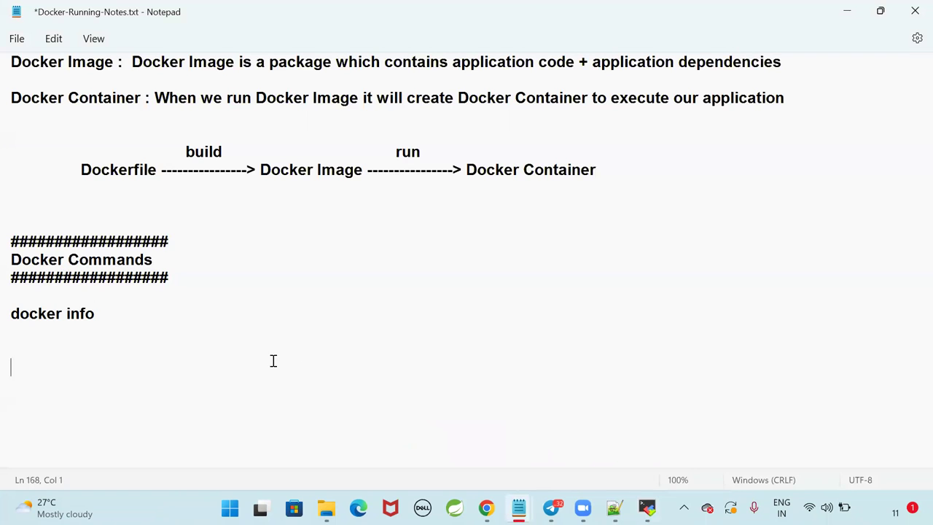
{"action": "left_click", "coordinate": [338, 335]}
{"action": "left_click", "coordinate": [346, 318]}
{"action": "key", "text": "Return"}
{"action": "key", "text": "Return"}
{"action": "type", "text": "docker images  "}
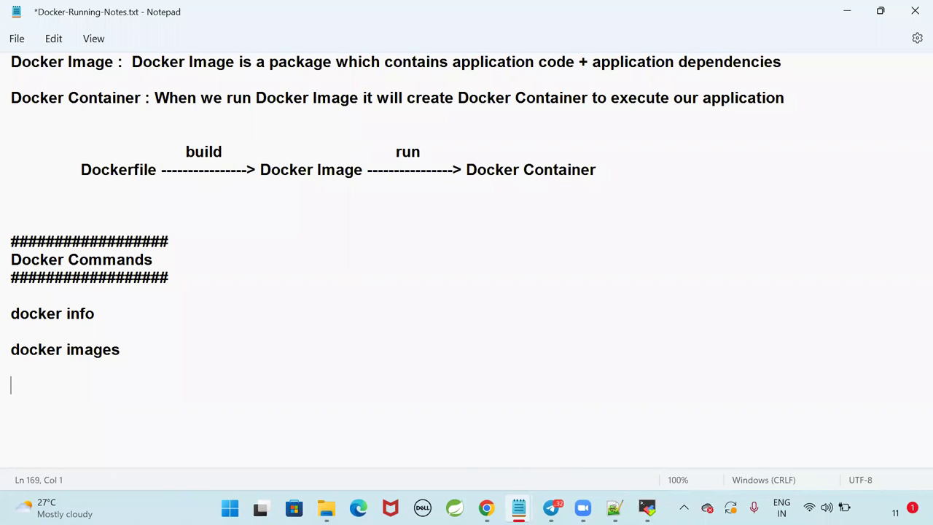
{"action": "type", "text": "docker ps"}
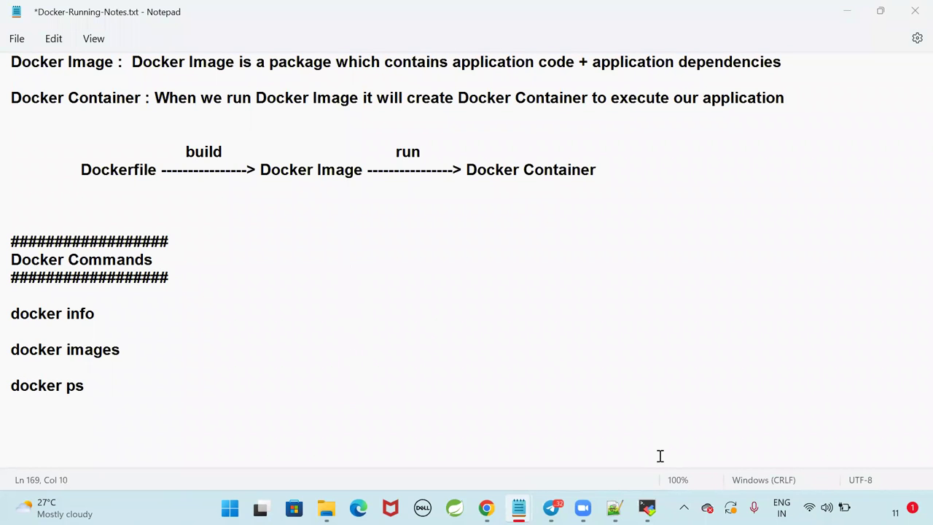
Switch to the MobaXterm terminal and run docker ps to list the running containers.
{"action": "left_click", "coordinate": [646, 507]}
{"action": "type", "text": "docker ps"}
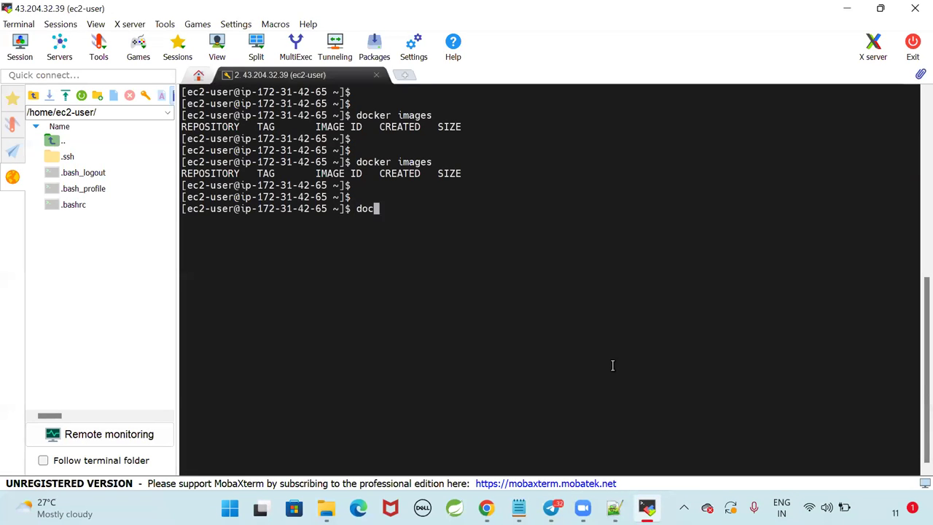
{"action": "key", "text": "Return"}
{"action": "key", "text": "Return"}
{"action": "key", "text": "Return"}
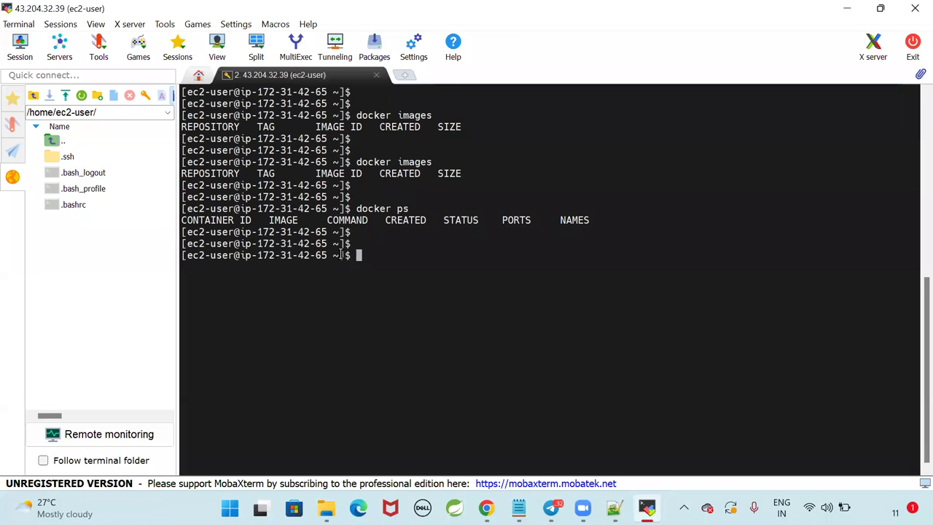
Examine the docker ps command and its column headers, and compare them with the docker images output.
{"action": "double_click", "coordinate": [373, 212]}
{"action": "left_click_drag", "start_coordinate": [374, 211], "coordinate": [413, 209]}
{"action": "left_click", "coordinate": [434, 279]}
{"action": "double_click", "coordinate": [368, 211]}
{"action": "left_click", "coordinate": [434, 279]}
{"action": "double_click", "coordinate": [379, 209]}
{"action": "left_click", "coordinate": [441, 260]}
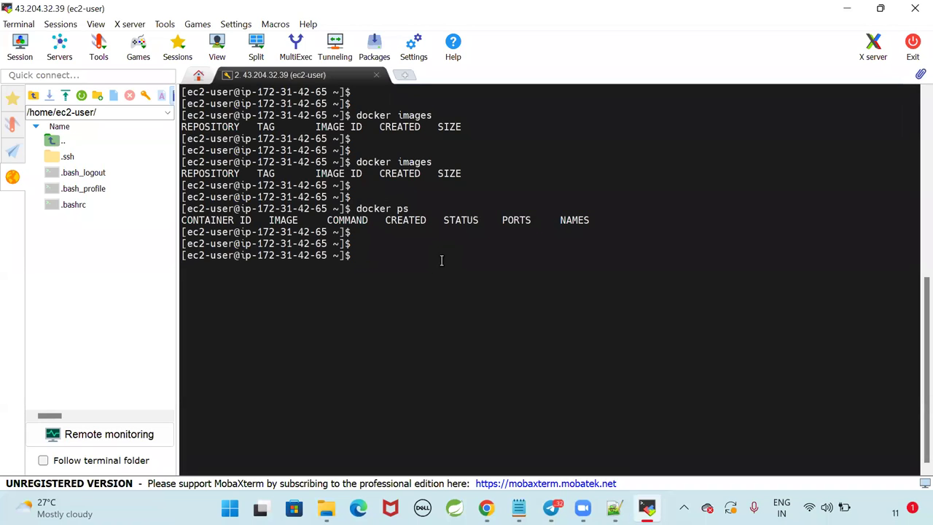
{"action": "left_click_drag", "start_coordinate": [354, 209], "coordinate": [410, 210]}
{"action": "left_click", "coordinate": [412, 248]}
{"action": "left_click_drag", "start_coordinate": [186, 220], "coordinate": [594, 220]}
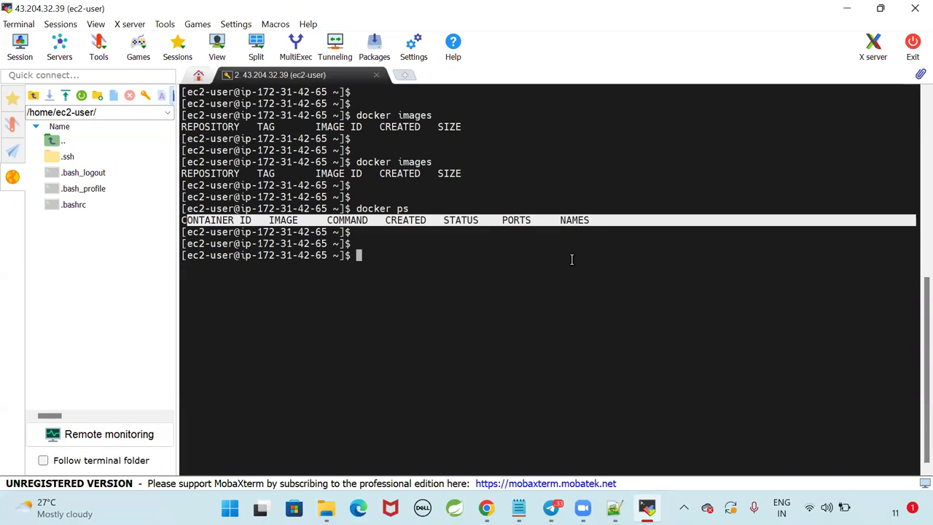
{"action": "left_click", "coordinate": [572, 260]}
{"action": "left_click_drag", "start_coordinate": [357, 163], "coordinate": [483, 177]}
{"action": "left_click", "coordinate": [547, 274]}
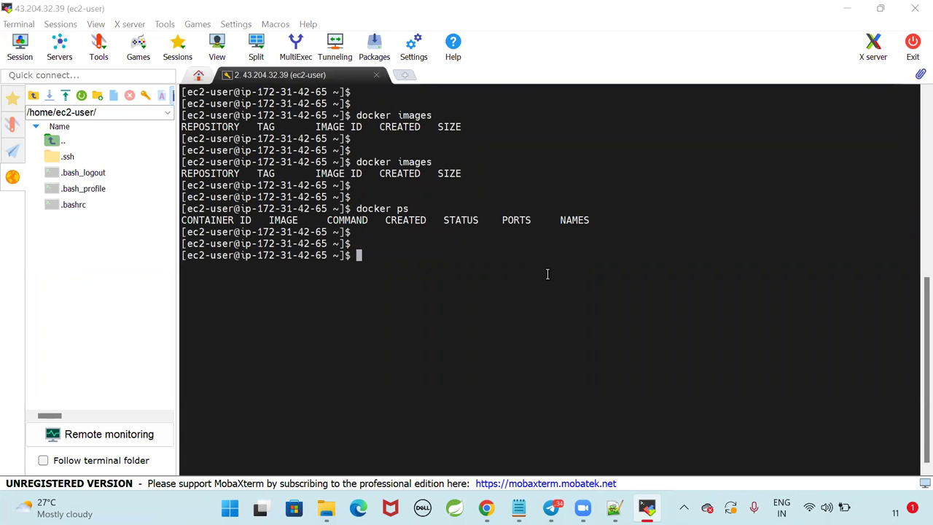
Return to the running notes in Notepad and go over the docker info and docker images entries.
{"action": "mouse_move", "coordinate": [518, 507]}
{"action": "left_click", "coordinate": [605, 433]}
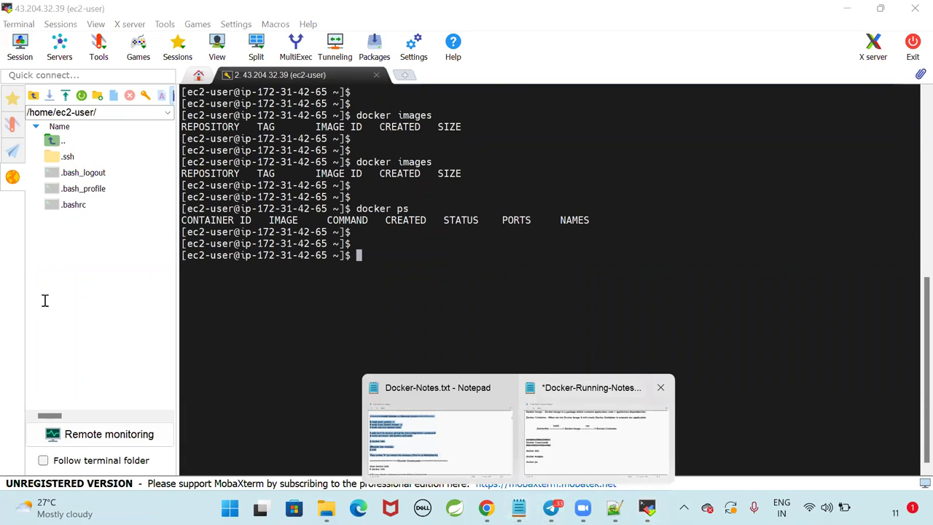
{"action": "left_click_drag", "start_coordinate": [10, 313], "coordinate": [151, 313]}
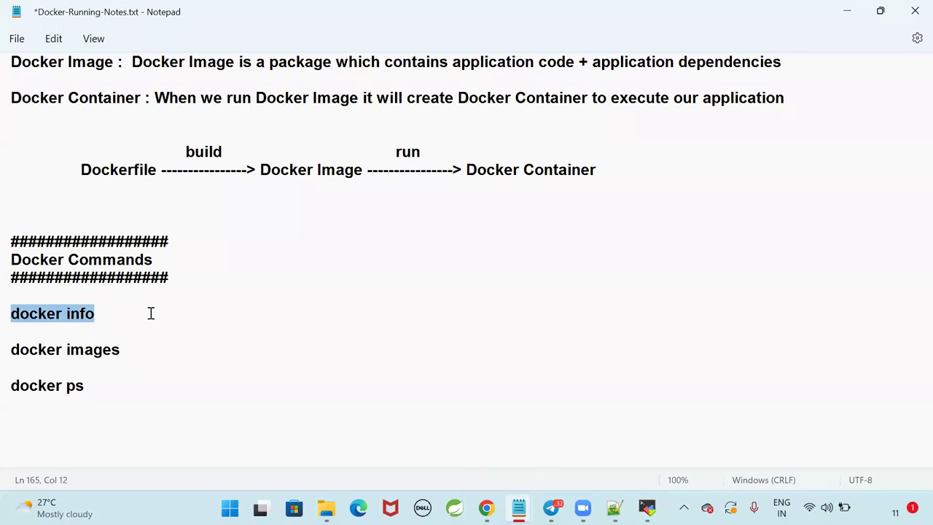
{"action": "left_click", "coordinate": [223, 333]}
{"action": "left_click_drag", "start_coordinate": [13, 350], "coordinate": [204, 352]}
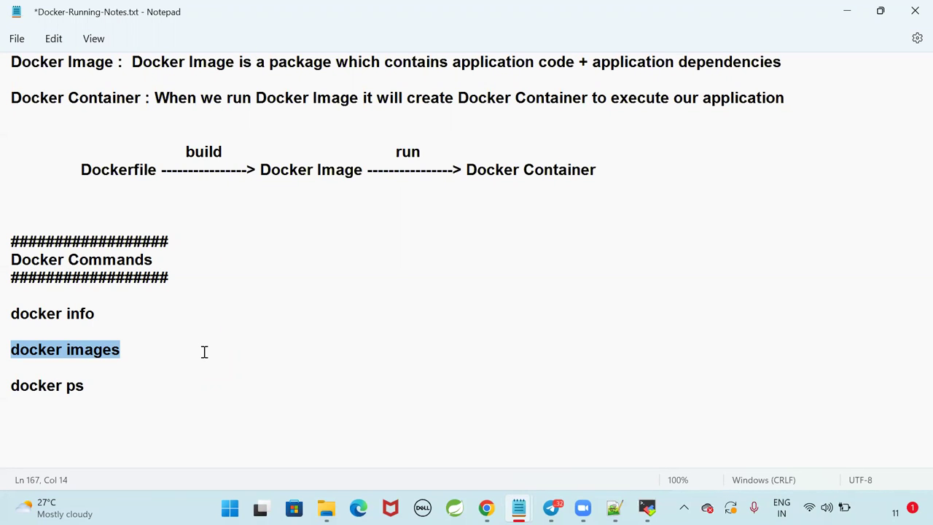
Add blank lines after the docker ps entry to make room for further commands.
{"action": "left_click", "coordinate": [179, 373]}
{"action": "left_click", "coordinate": [179, 384]}
{"action": "key", "text": "Return"}
{"action": "key", "text": "Return"}
{"action": "key", "text": "Return"}
{"action": "key", "text": "Return"}
{"action": "key", "text": "Return"}
{"action": "key", "text": "Return"}
{"action": "key", "text": "BackSpace"}
{"action": "key", "text": "BackSpace"}
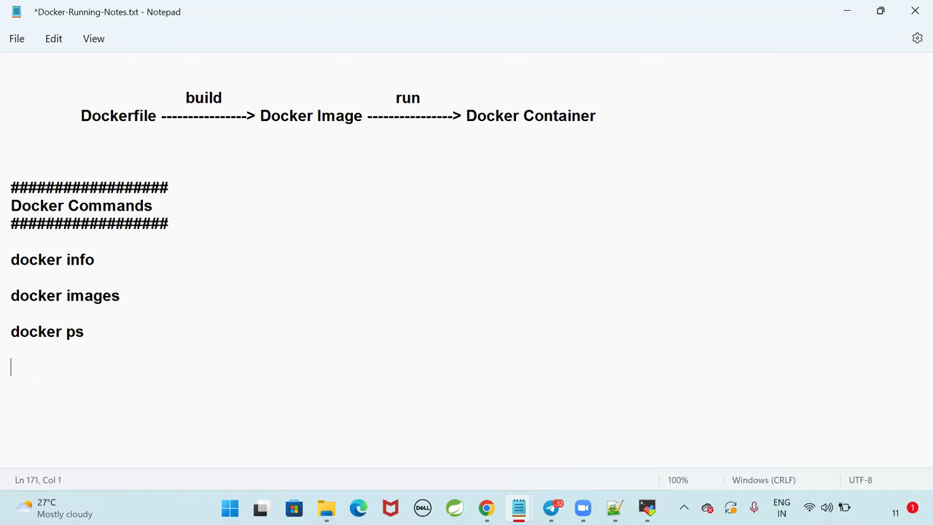
Switch to the MobaXterm terminal and highlight the executed docker ps command.
{"action": "key", "text": "alt"}
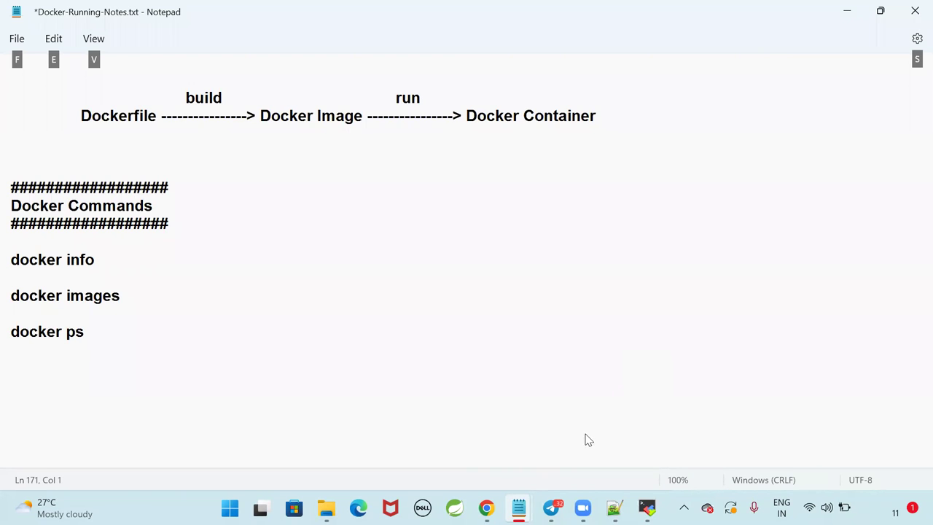
{"action": "key", "text": "alt+Tab"}
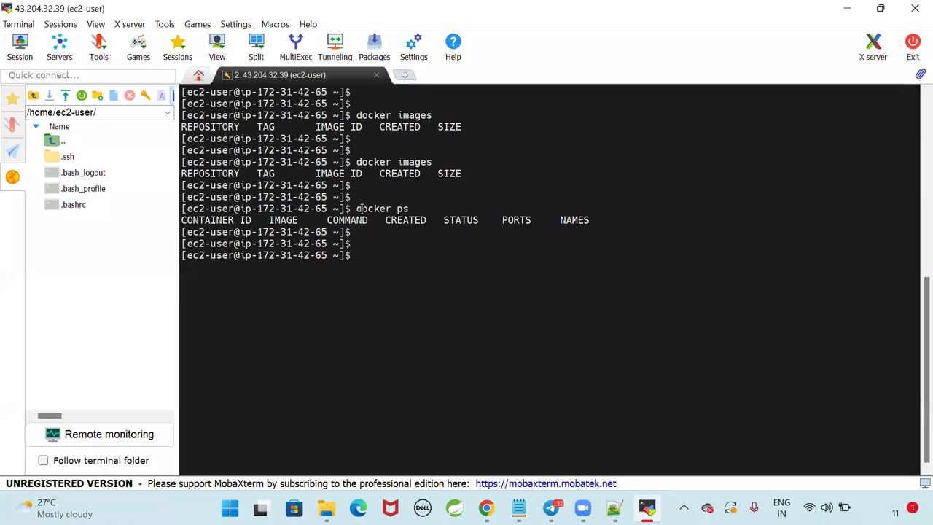
{"action": "left_click_drag", "start_coordinate": [357, 209], "coordinate": [441, 211]}
{"action": "left_click", "coordinate": [497, 260]}
Switch to the Docker-Running-Notes.txt window and save the file.
{"action": "mouse_move", "coordinate": [518, 509]}
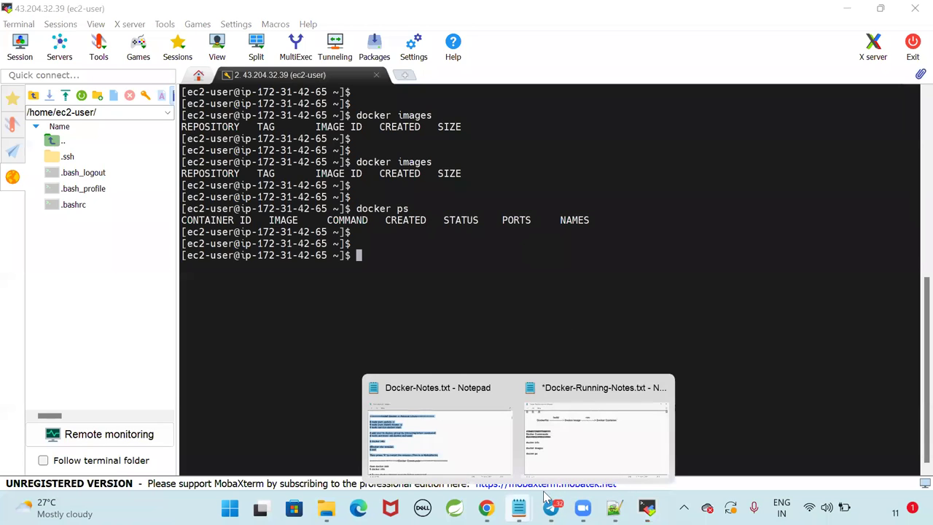
{"action": "left_click", "coordinate": [572, 449]}
{"action": "key", "text": "ctrl+s"}
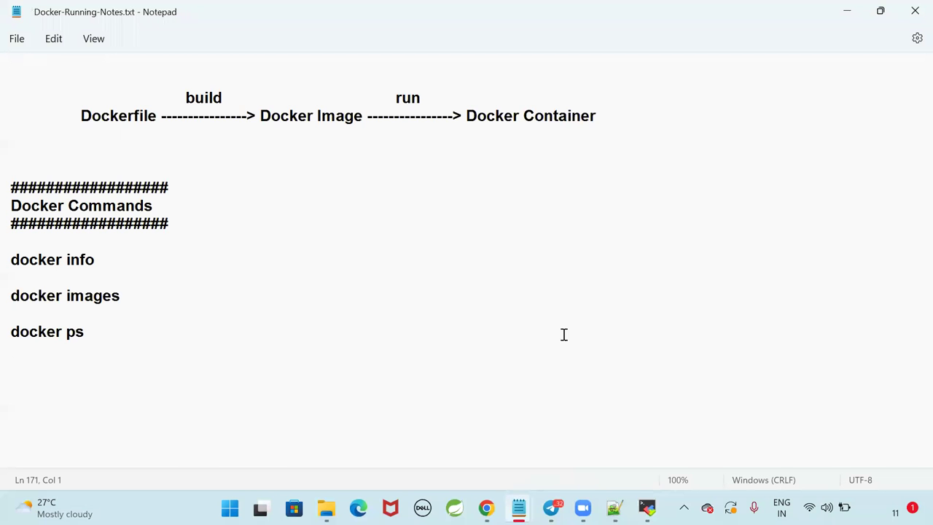
{"action": "scroll", "coordinate": [562, 333], "scroll_direction": "up", "scroll_amount": 2}
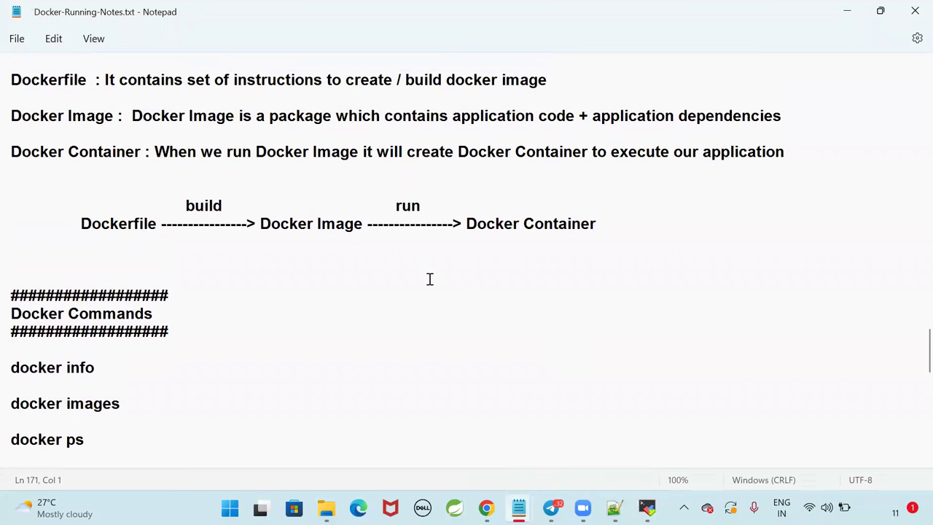
Go over the Dockerfile, Docker Image and Docker Container stages in the build/run flow line of the notes.
{"action": "left_click_drag", "start_coordinate": [259, 224], "coordinate": [362, 226]}
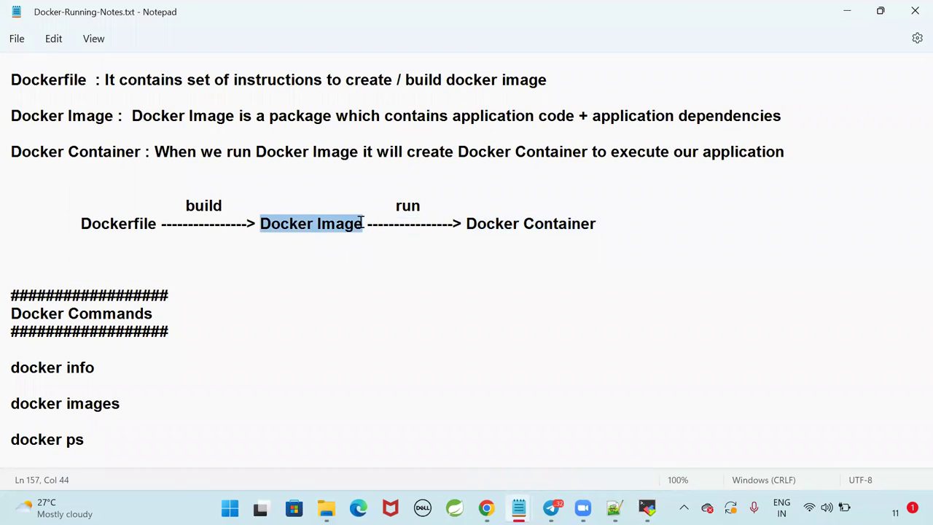
{"action": "left_click_drag", "start_coordinate": [73, 228], "coordinate": [161, 228]}
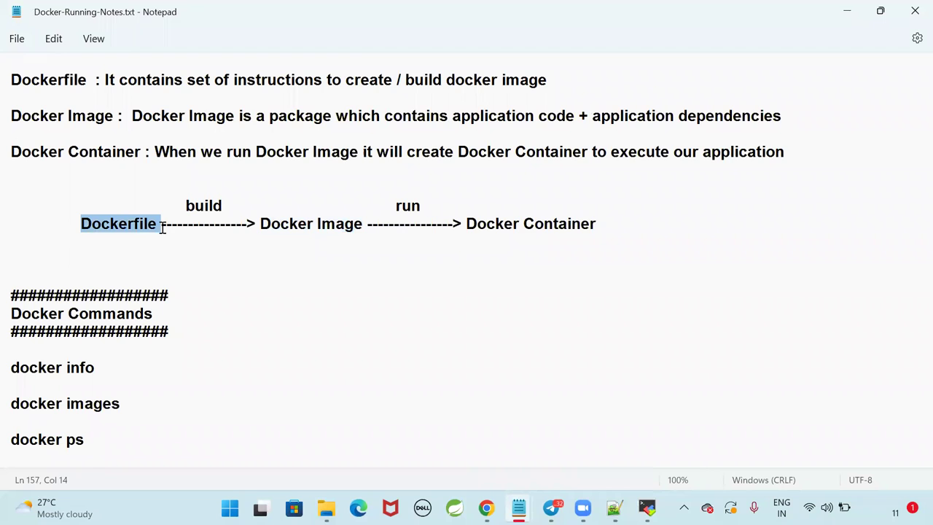
{"action": "left_click", "coordinate": [196, 269]}
{"action": "left_click_drag", "start_coordinate": [77, 220], "coordinate": [164, 220]}
{"action": "left_click", "coordinate": [291, 277]}
{"action": "left_click_drag", "start_coordinate": [261, 226], "coordinate": [367, 228]}
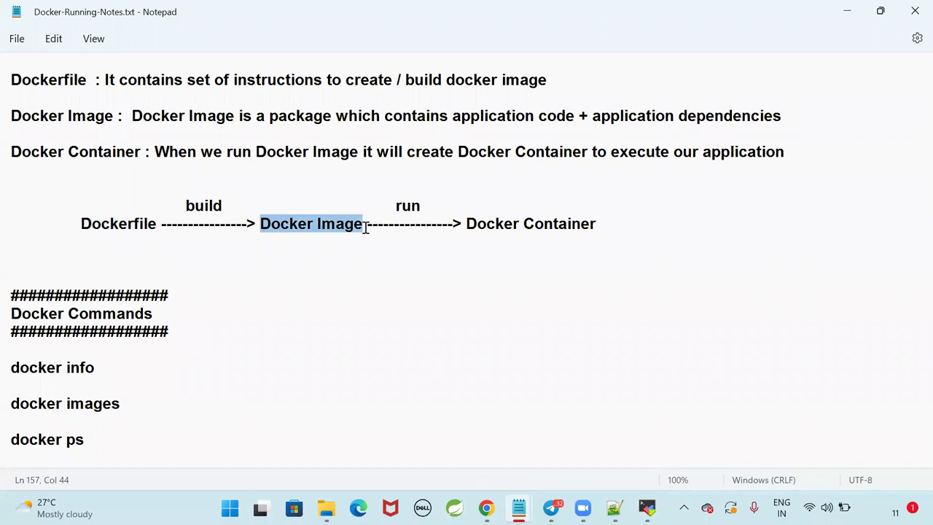
{"action": "left_click", "coordinate": [416, 298]}
{"action": "left_click_drag", "start_coordinate": [260, 223], "coordinate": [363, 223]}
{"action": "left_click", "coordinate": [465, 223]}
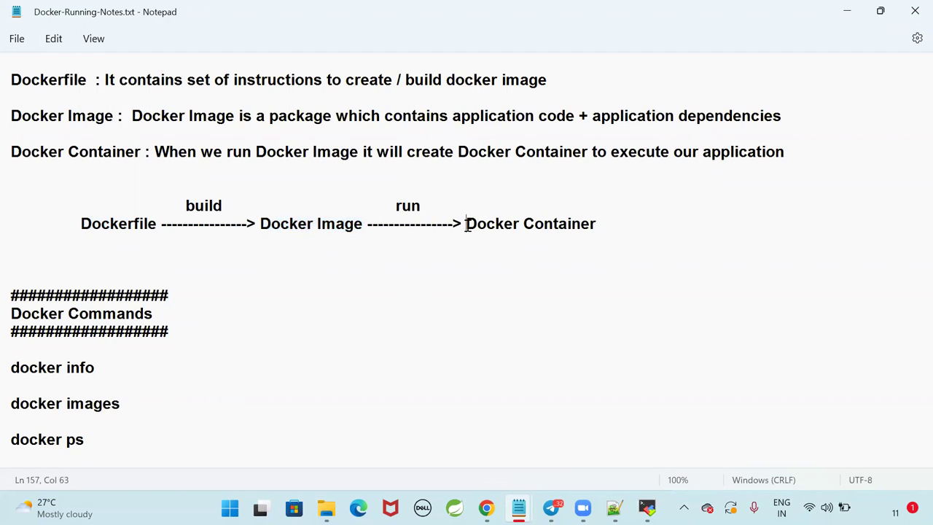
{"action": "left_click_drag", "start_coordinate": [466, 224], "coordinate": [601, 226]}
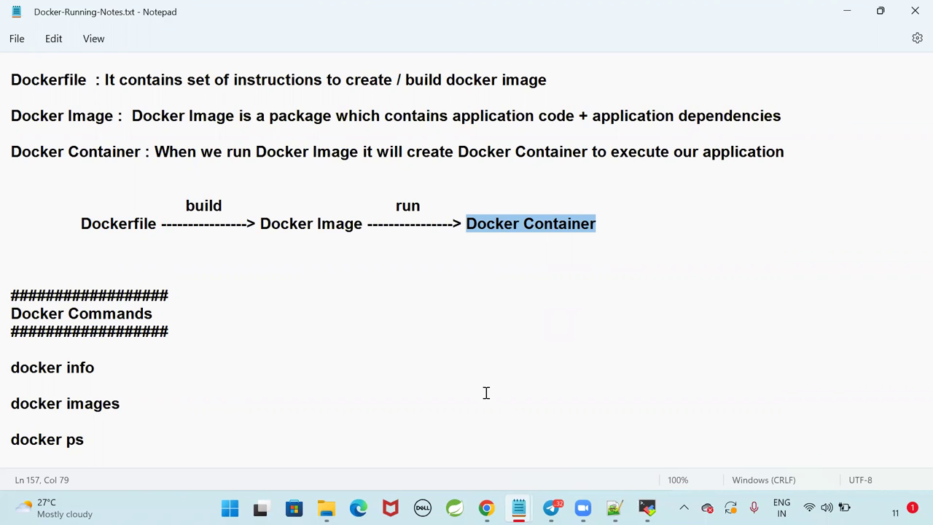
{"action": "scroll", "coordinate": [486, 393], "scroll_direction": "down", "scroll_amount": 2}
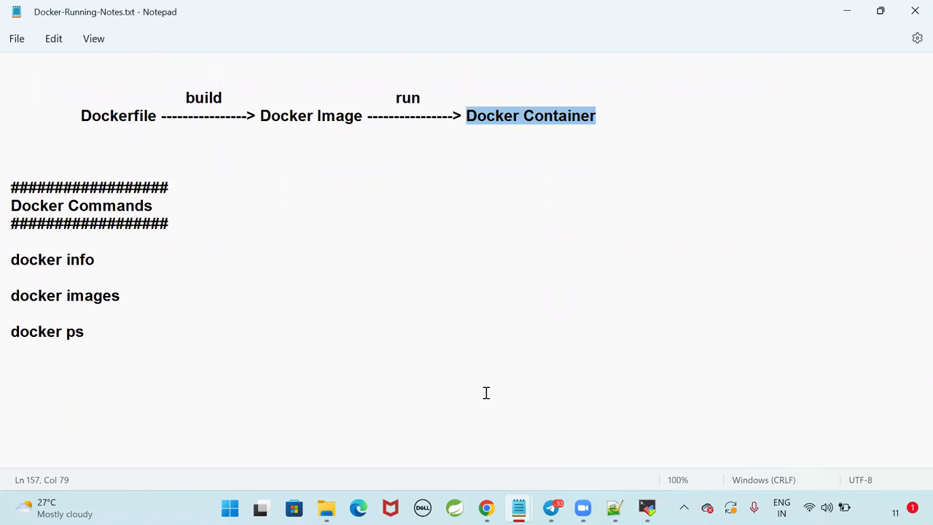
{"action": "left_click_drag", "start_coordinate": [80, 115], "coordinate": [200, 123]}
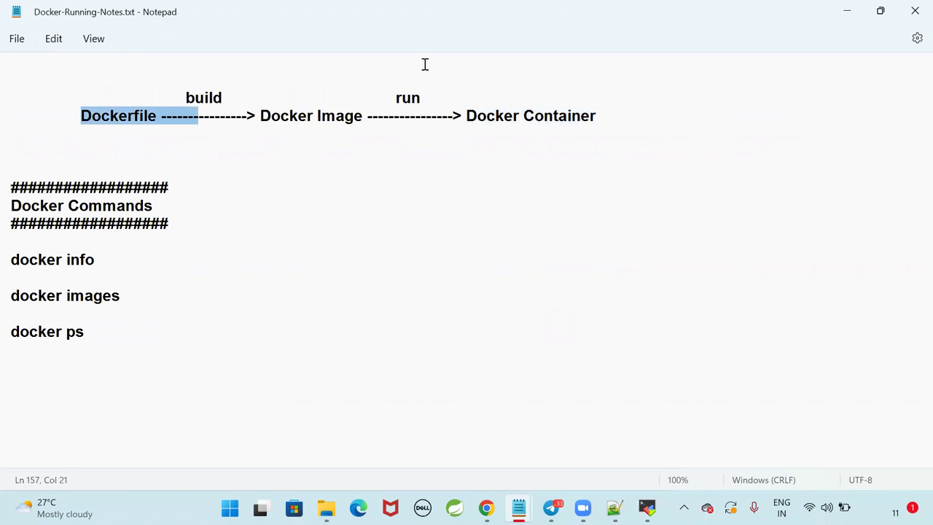
{"action": "left_click", "coordinate": [502, 280]}
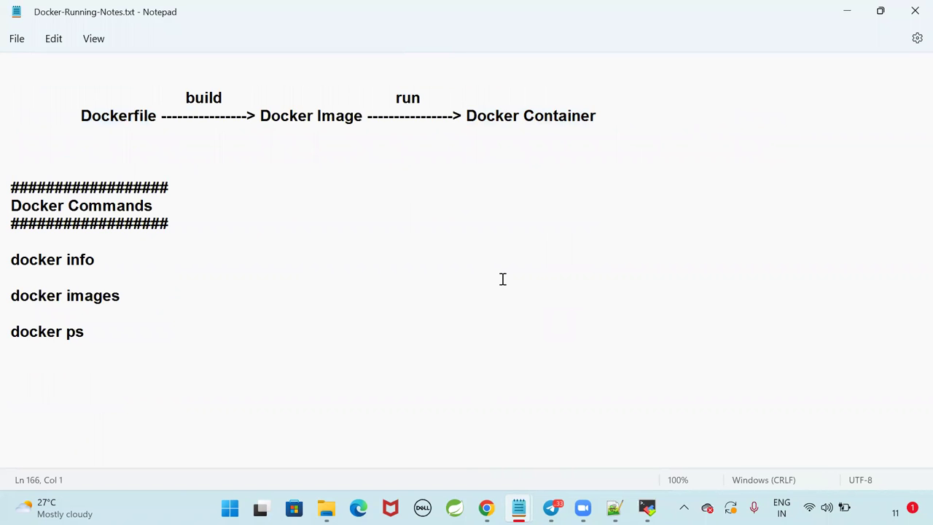
Below the docker ps entry, add the heading "What is Docker Hub?" framed by lines of # characters.
{"action": "scroll", "coordinate": [231, 265], "scroll_direction": "down", "scroll_amount": 3}
{"action": "left_click", "coordinate": [156, 241]}
{"action": "scroll", "coordinate": [156, 242], "scroll_direction": "up", "scroll_amount": 1}
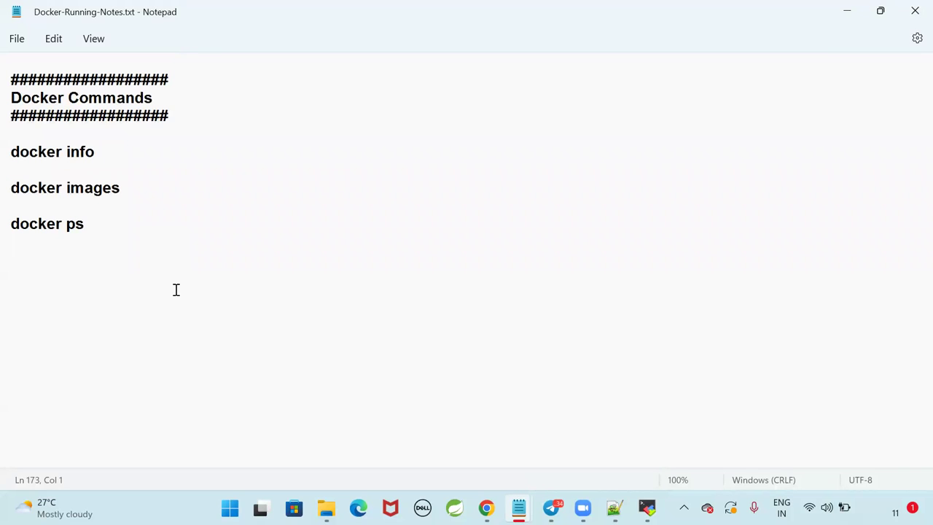
{"action": "type", "text": "############"}
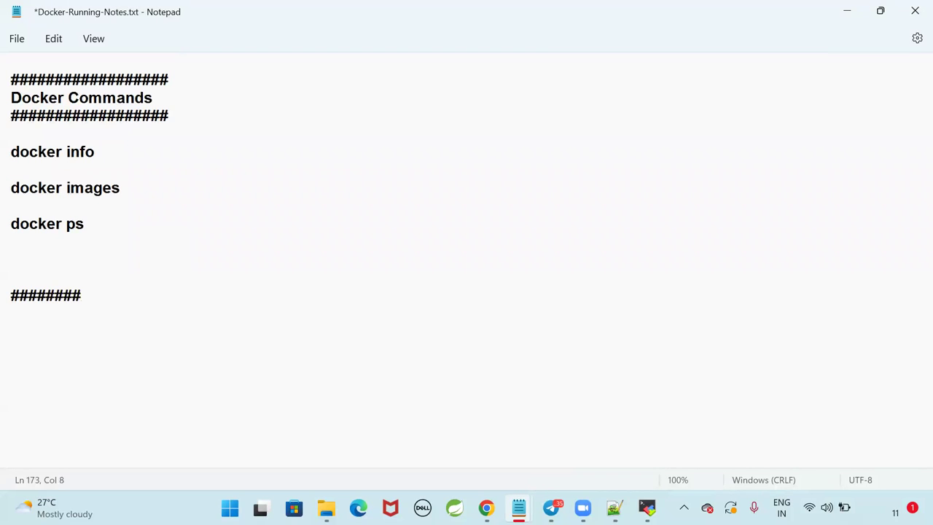
{"action": "key", "text": "Return"}
{"action": "type", "text": "What is "}
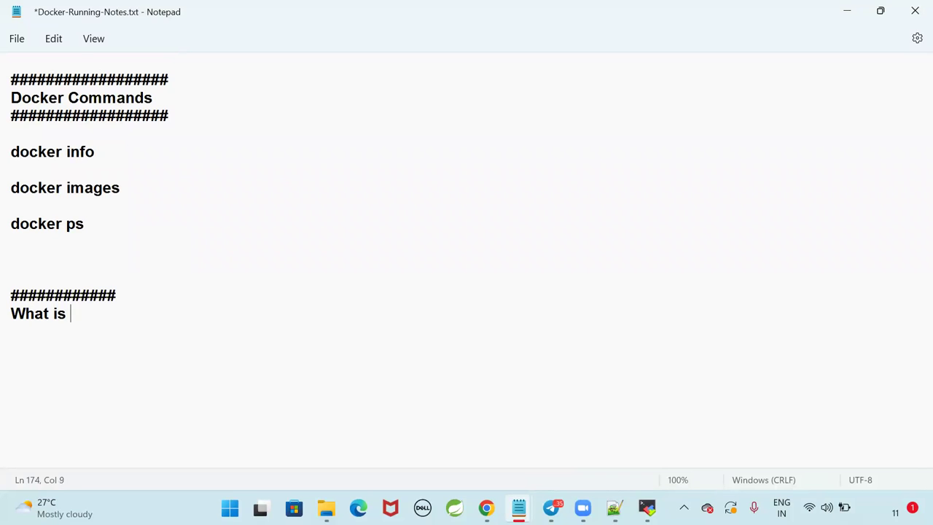
{"action": "type", "text": "Docker Hub?"}
{"action": "left_click", "coordinate": [116, 295]}
{"action": "type", "text": "#########"}
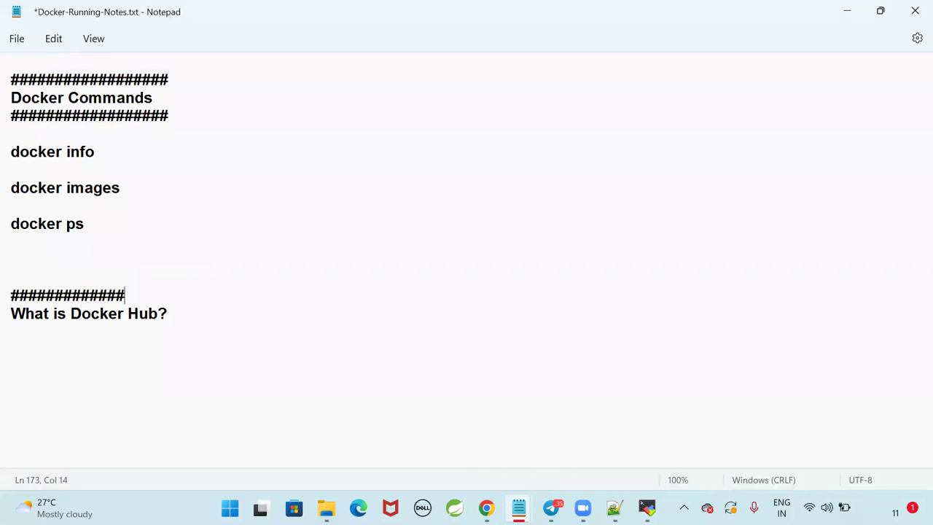
{"action": "key", "text": "Down"}
{"action": "key", "text": "Down"}
{"action": "type", "text": "#####################"}
{"action": "key", "text": "Return"}
{"action": "key", "text": "Return"}
Under the Docker Hub heading, write "-> It is a centralized repository where we can store and retrieve docker images".
{"action": "type", "text": "->"}
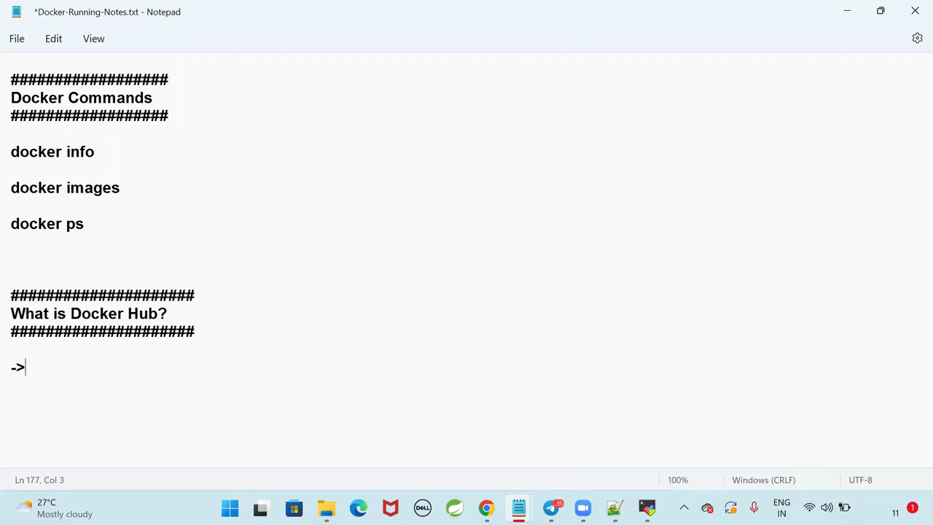
{"action": "type", "text": " It is a ce"}
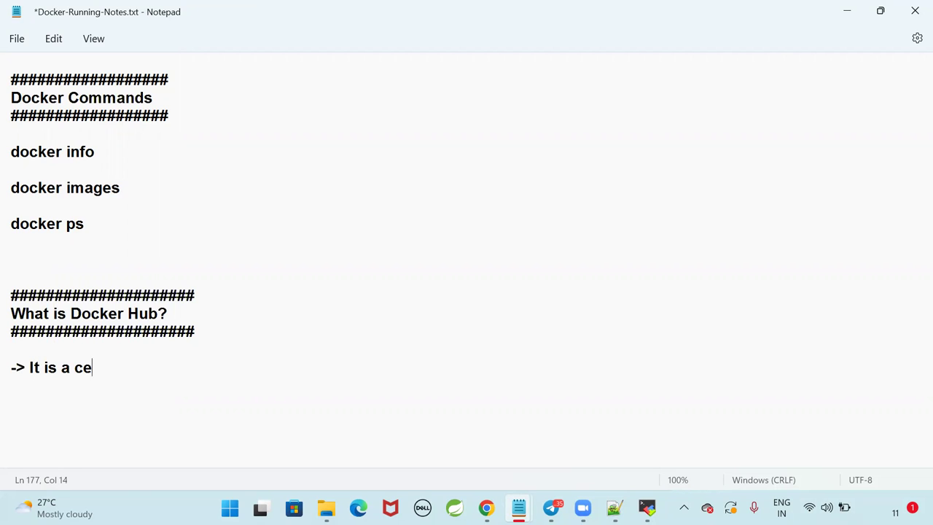
{"action": "type", "text": "ntralized rep"}
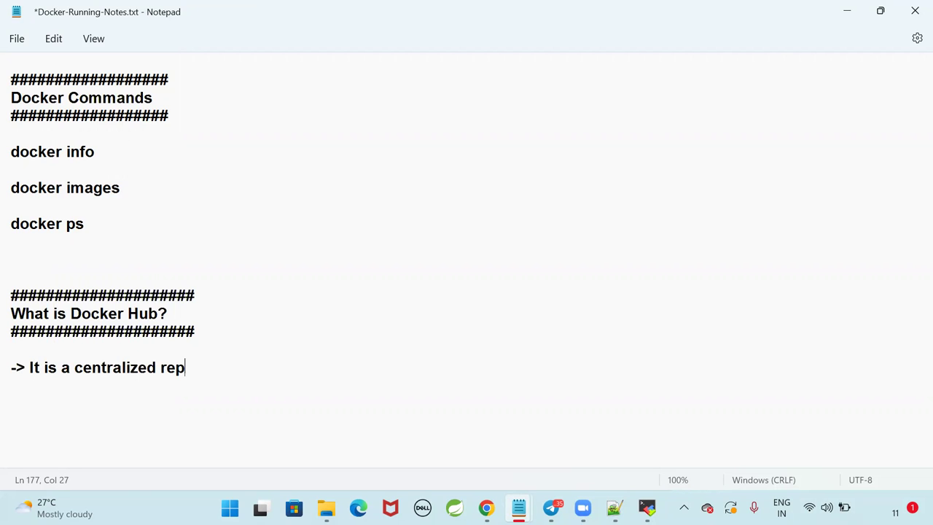
{"action": "type", "text": "ository where we "}
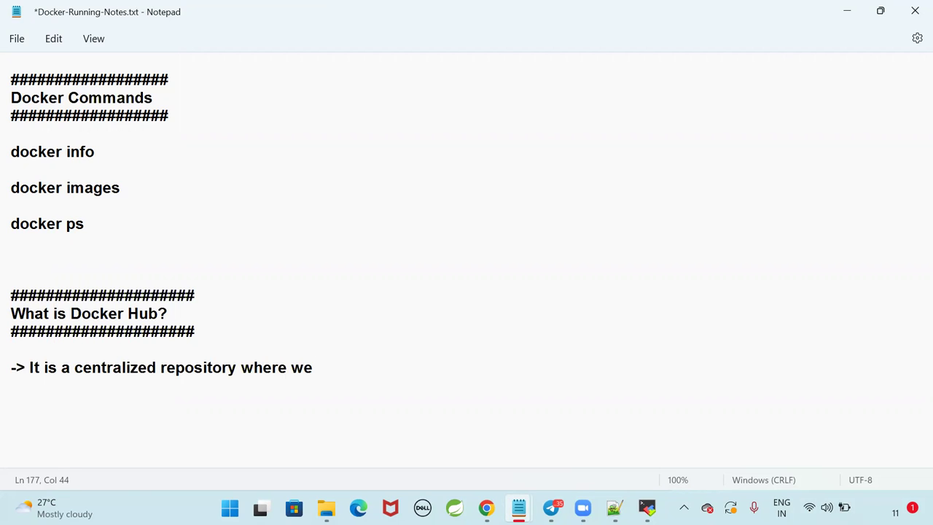
{"action": "type", "text": "can store and re"}
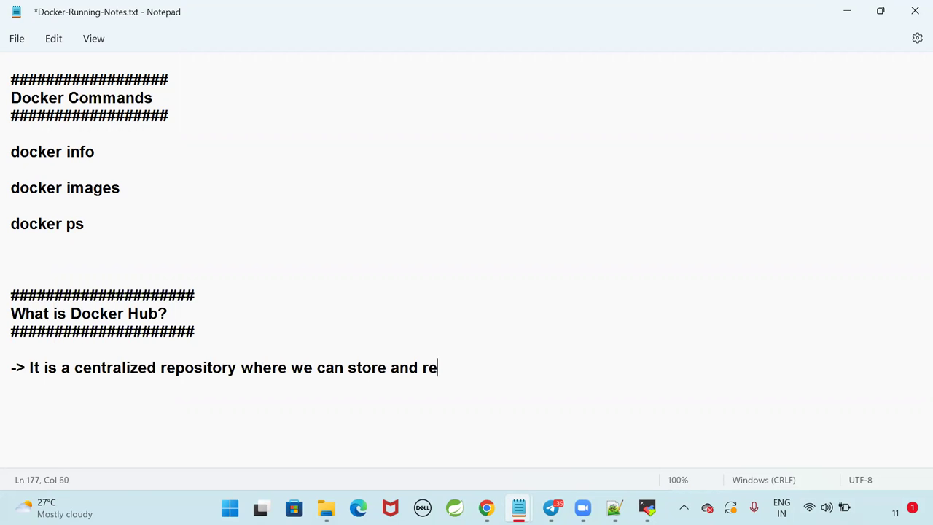
{"action": "type", "text": "trieve docker images"}
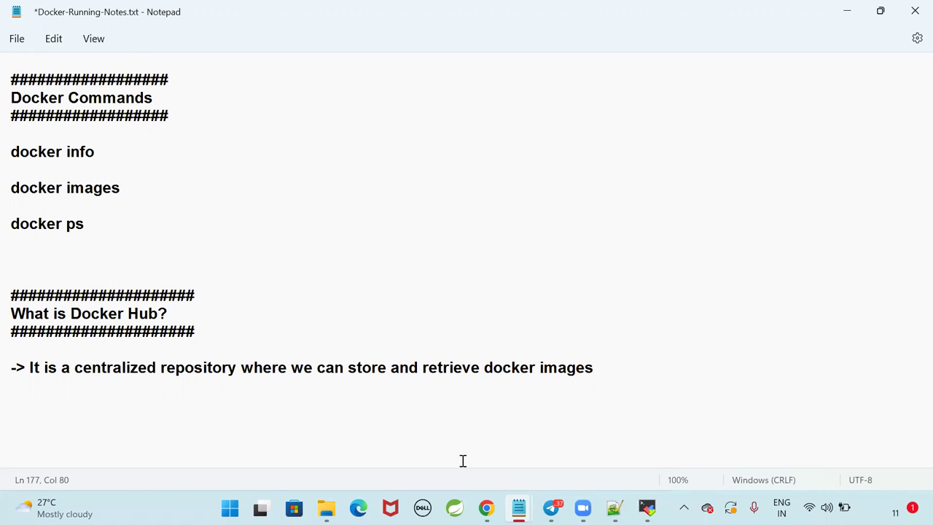
Switch to Chrome, search Google for "docker hub" in a new tab and open the hub.docker.com site.
{"action": "key", "text": "alt+Tab"}
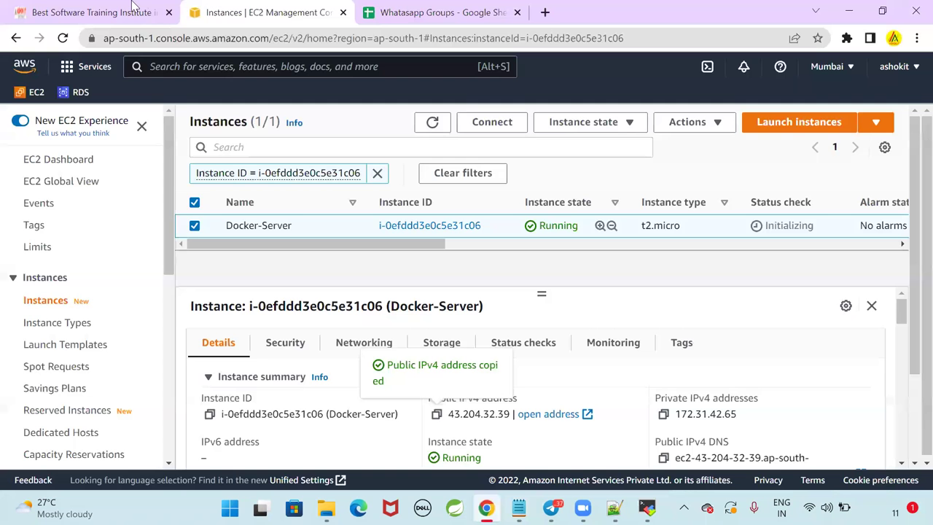
{"action": "left_click", "coordinate": [196, 16]}
{"action": "type", "text": "google.com"}
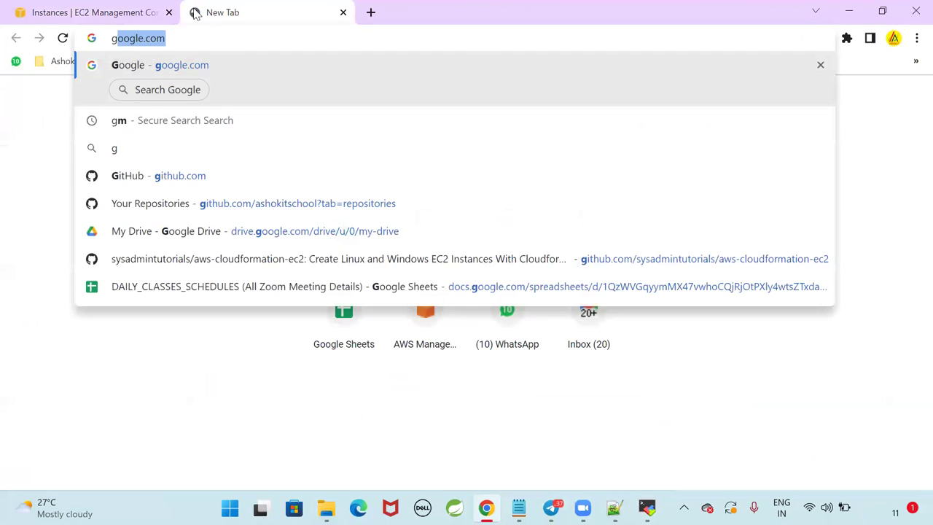
{"action": "key", "text": "Return"}
{"action": "type", "text": "docker hub"}
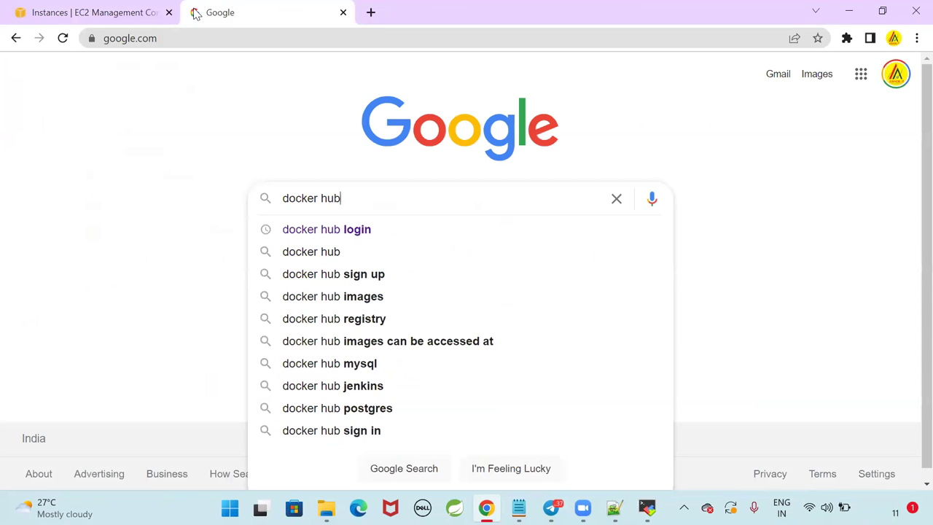
{"action": "key", "text": "Return"}
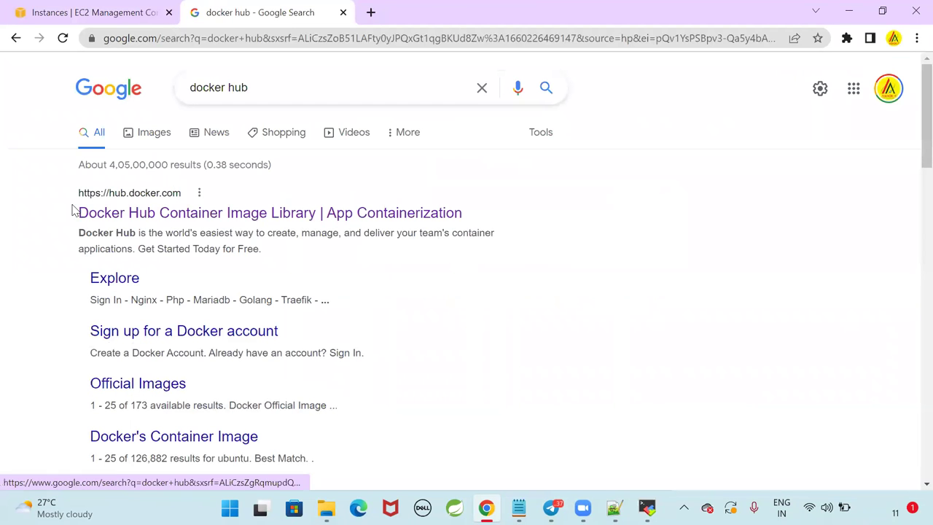
{"action": "left_click", "coordinate": [106, 200]}
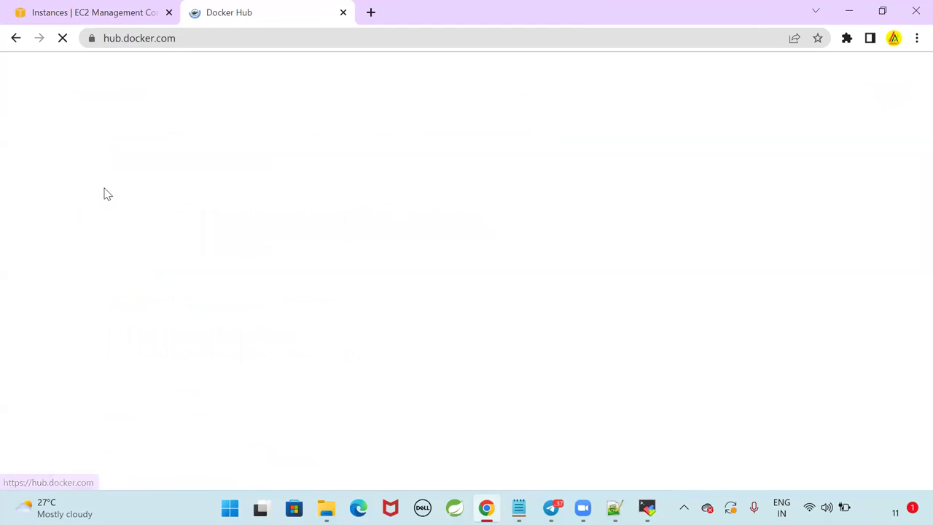
{"action": "left_click", "coordinate": [192, 38]}
{"action": "key", "text": "ctrl+c"}
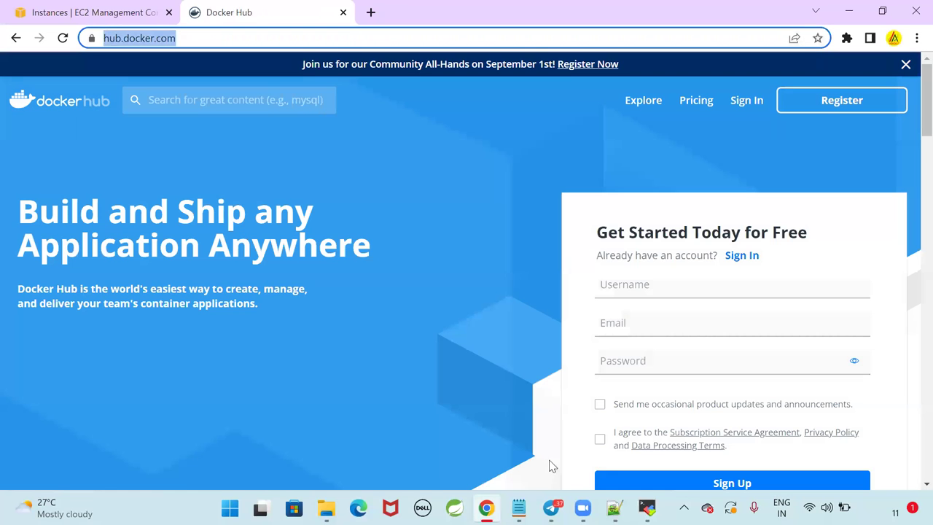
{"action": "left_click", "coordinate": [519, 507]}
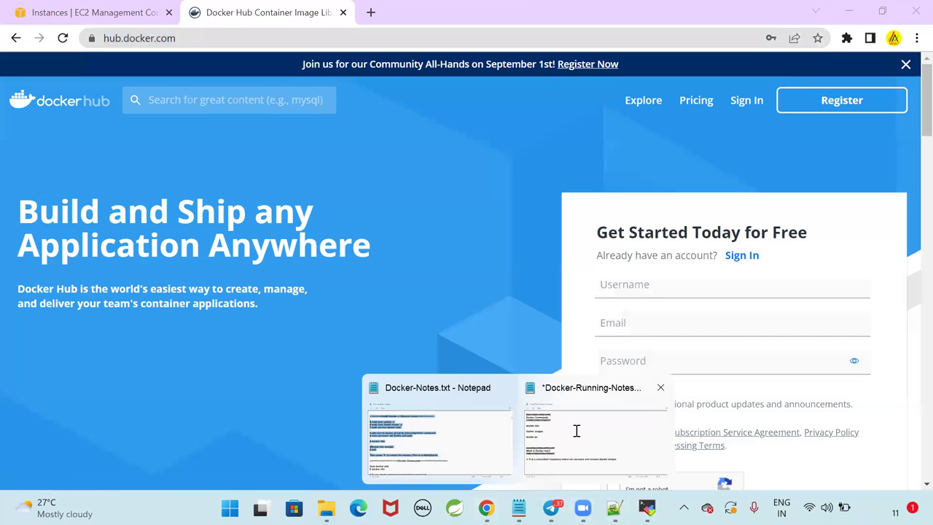
{"action": "left_click", "coordinate": [576, 430]}
{"action": "left_click", "coordinate": [264, 418]}
{"action": "key", "text": "ctrl+v"}
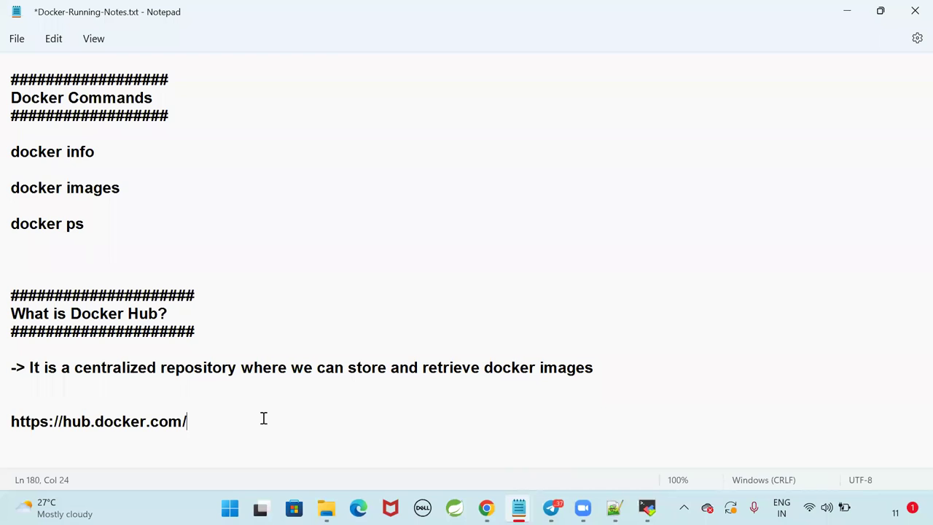
Prefix the pasted link with "URL : ", remove one blank line above it and indent it by three tabs.
{"action": "key", "text": "Home"}
{"action": "type", "text": "URL :"}
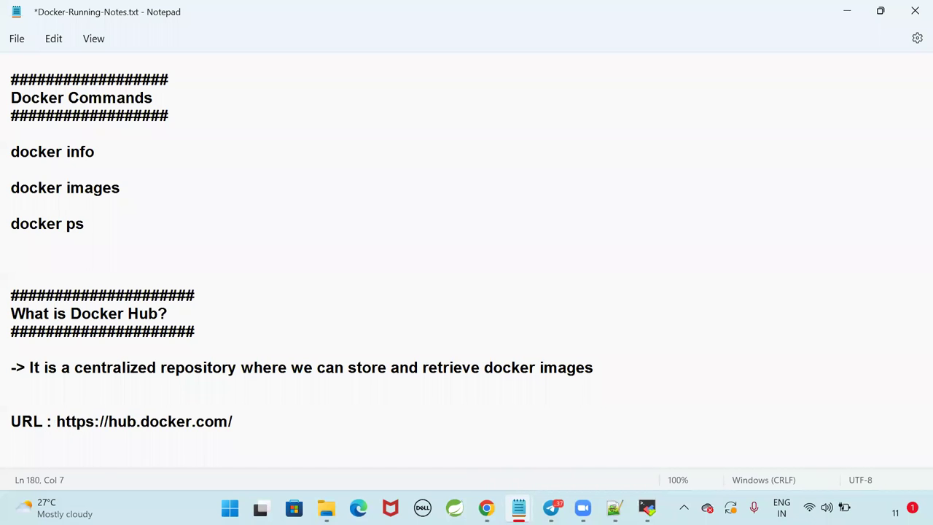
{"action": "key", "text": "Home"}
{"action": "key", "text": "BackSpace"}
{"action": "key", "text": "Tab"}
{"action": "key", "text": "Tab"}
{"action": "key", "text": "Tab"}
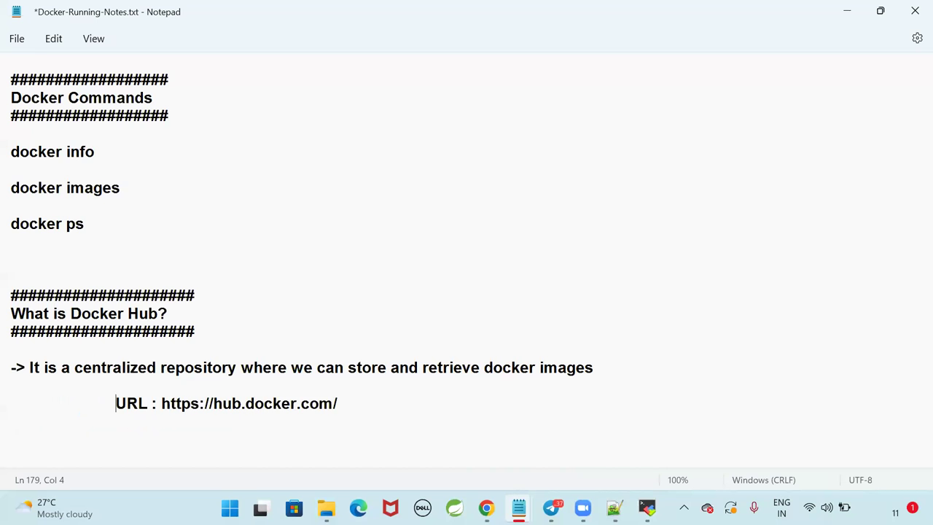
{"action": "scroll", "coordinate": [281, 395], "scroll_direction": "down", "scroll_amount": 2}
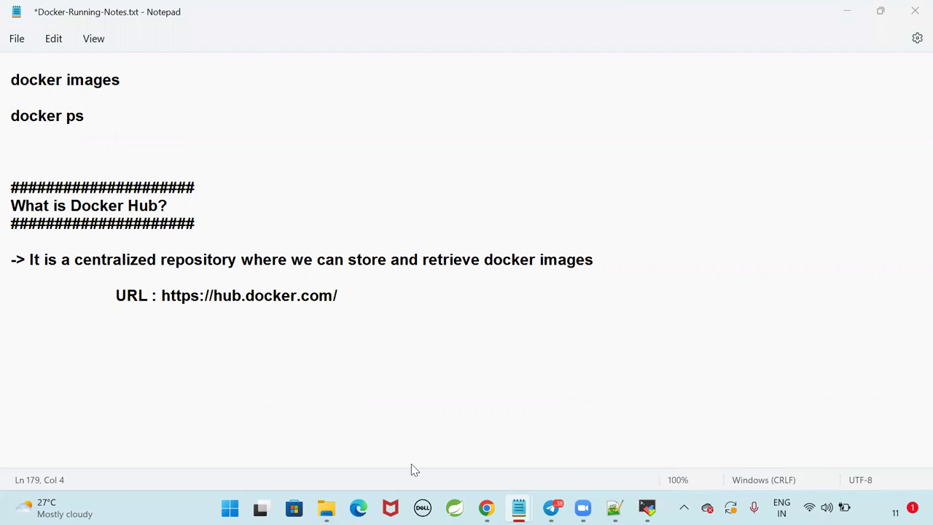
Switch back to Chrome and sign in to Docker Hub.
{"action": "left_click", "coordinate": [486, 508]}
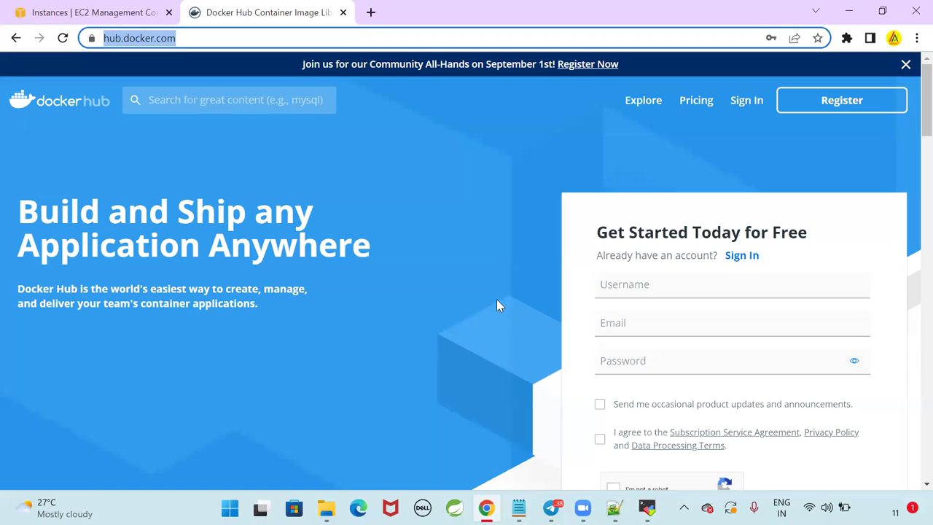
{"action": "left_click", "coordinate": [407, 408]}
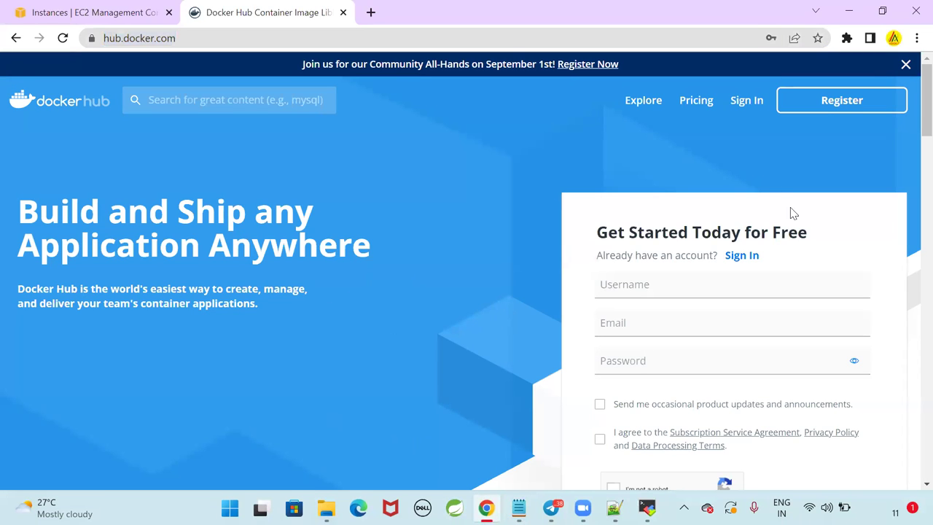
{"action": "left_click", "coordinate": [755, 107]}
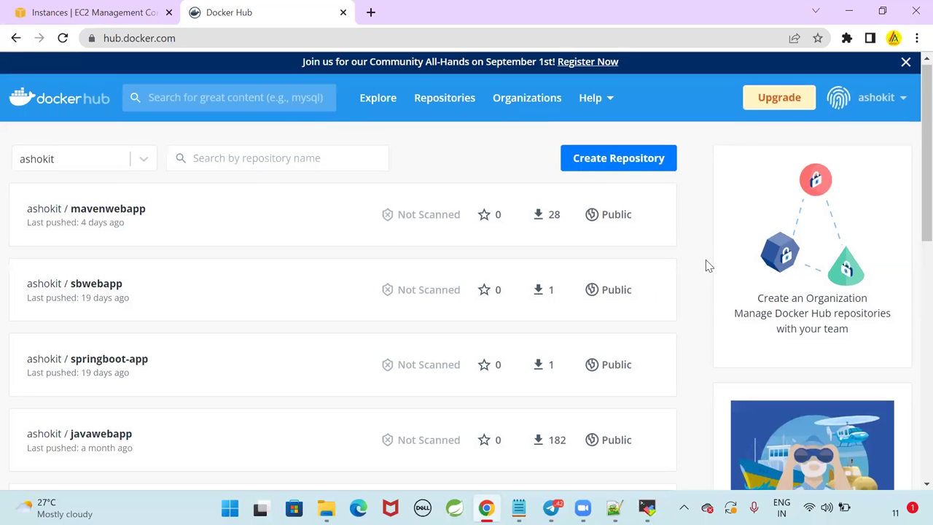
Look through the account's list of Docker Hub repositories, from mavenwebapp to spring-boot-rest-api.
{"action": "scroll", "coordinate": [705, 262], "scroll_direction": "down", "scroll_amount": 2}
{"action": "scroll", "coordinate": [704, 270], "scroll_direction": "down", "scroll_amount": 3}
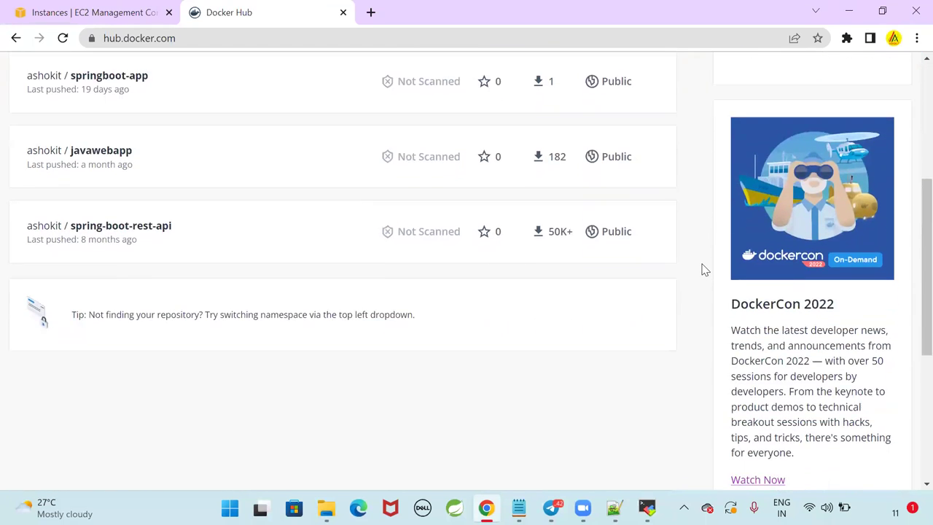
{"action": "scroll", "coordinate": [700, 280], "scroll_direction": "up", "scroll_amount": 2}
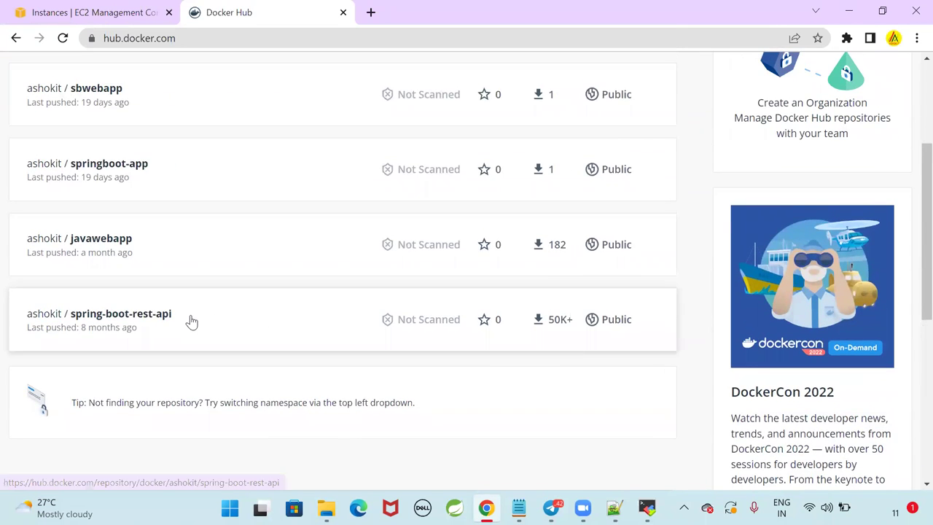
{"action": "scroll", "coordinate": [193, 306], "scroll_direction": "up", "scroll_amount": 1}
{"action": "scroll", "coordinate": [193, 269], "scroll_direction": "up", "scroll_amount": 3}
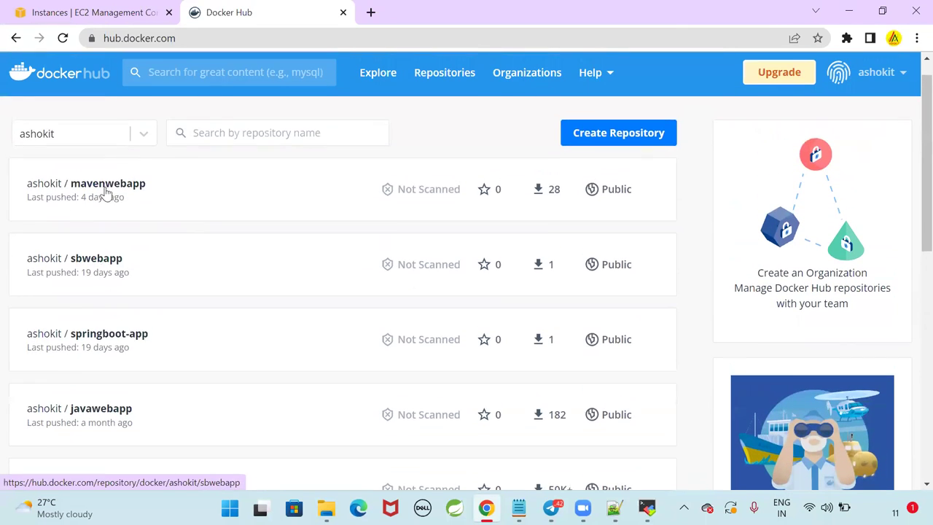
Review the Docker Hub repositories once more, comparing their names, last push dates and download counts.
{"action": "scroll", "coordinate": [188, 445], "scroll_direction": "down", "scroll_amount": 3}
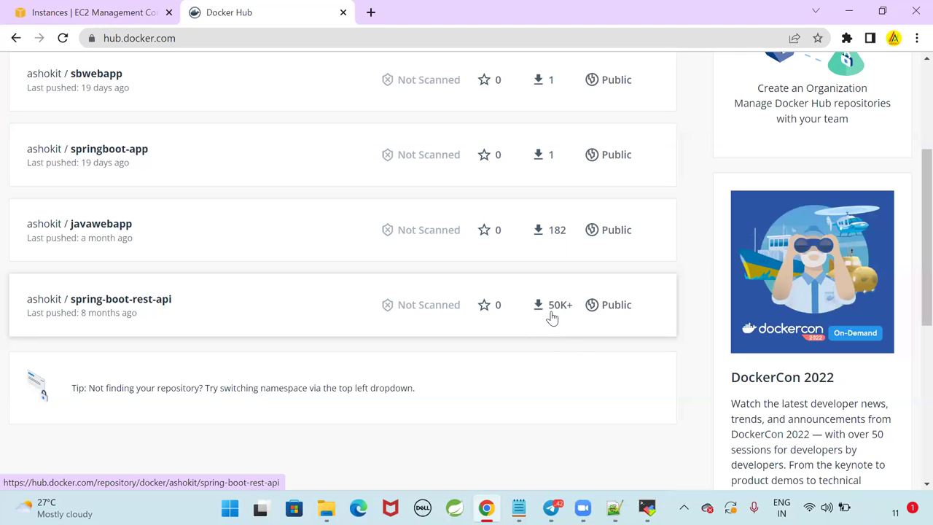
{"action": "scroll", "coordinate": [551, 318], "scroll_direction": "up", "scroll_amount": 3}
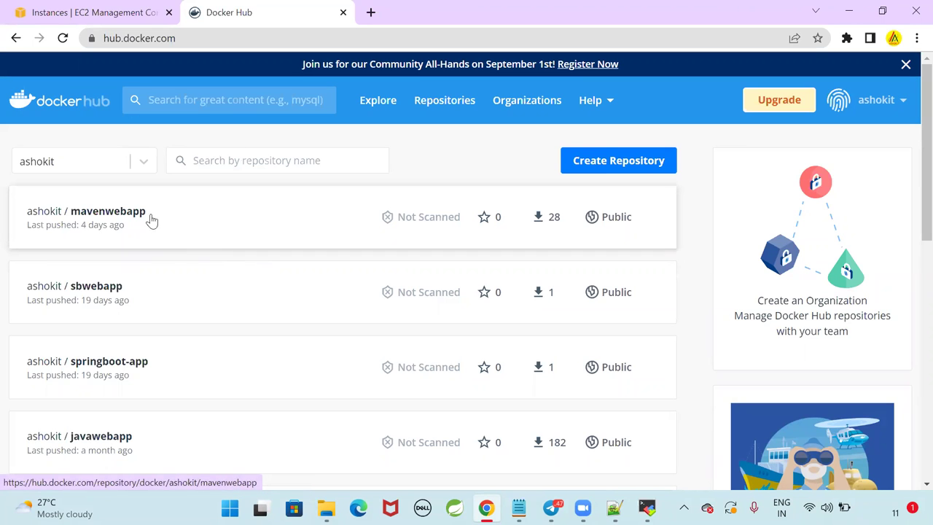
{"action": "scroll", "coordinate": [204, 454], "scroll_direction": "down", "scroll_amount": 1}
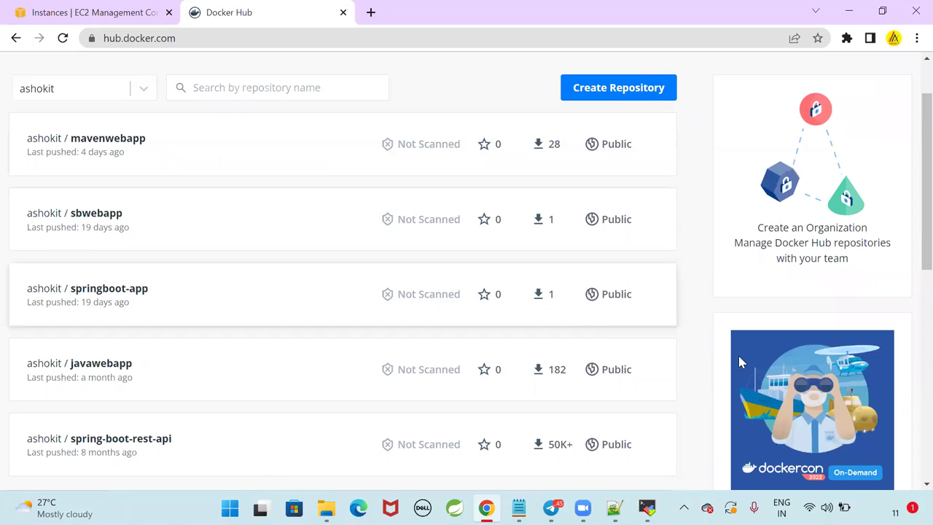
{"action": "scroll", "coordinate": [524, 350], "scroll_direction": "up", "scroll_amount": 1}
Switch to Docker-Running-Notes.txt in Notepad and review the Docker Hub definition and its URL.
{"action": "mouse_move", "coordinate": [518, 507]}
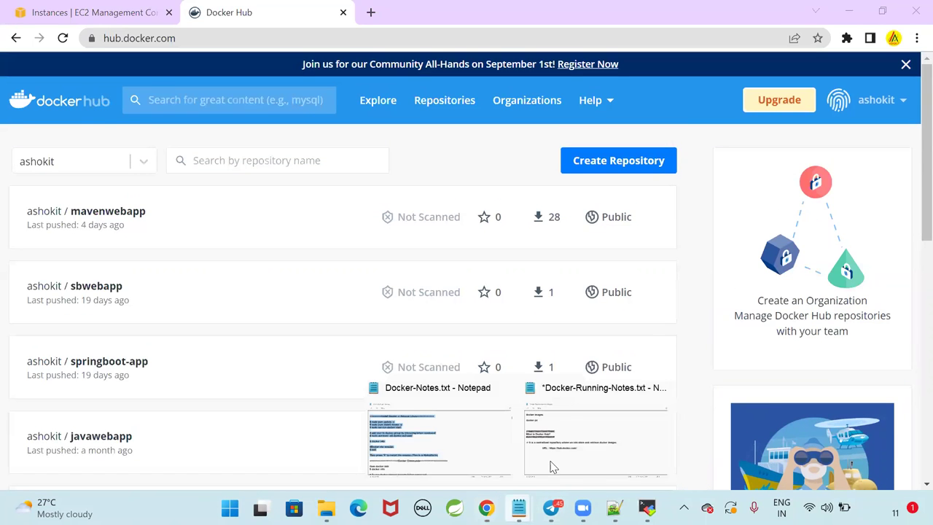
{"action": "left_click", "coordinate": [576, 416]}
{"action": "left_click_drag", "start_coordinate": [33, 260], "coordinate": [668, 269]}
{"action": "left_click", "coordinate": [403, 315]}
{"action": "left_click_drag", "start_coordinate": [401, 300], "coordinate": [7, 255]}
{"action": "left_click", "coordinate": [338, 381]}
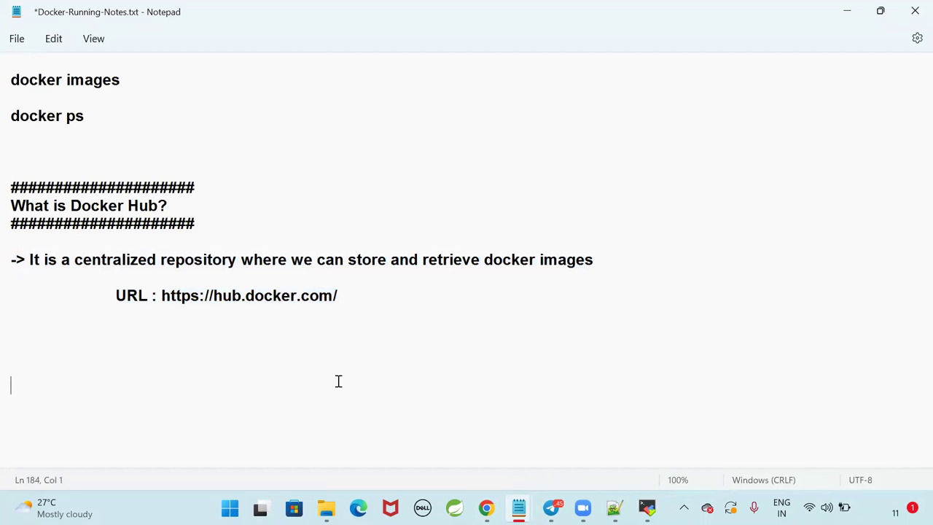
{"action": "left_click_drag", "start_coordinate": [161, 295], "coordinate": [351, 297]}
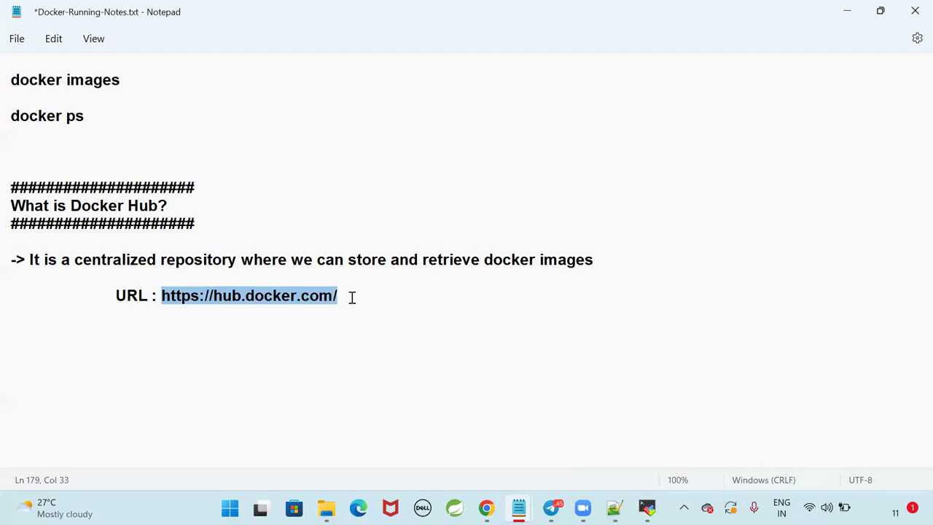
{"action": "left_click", "coordinate": [391, 297]}
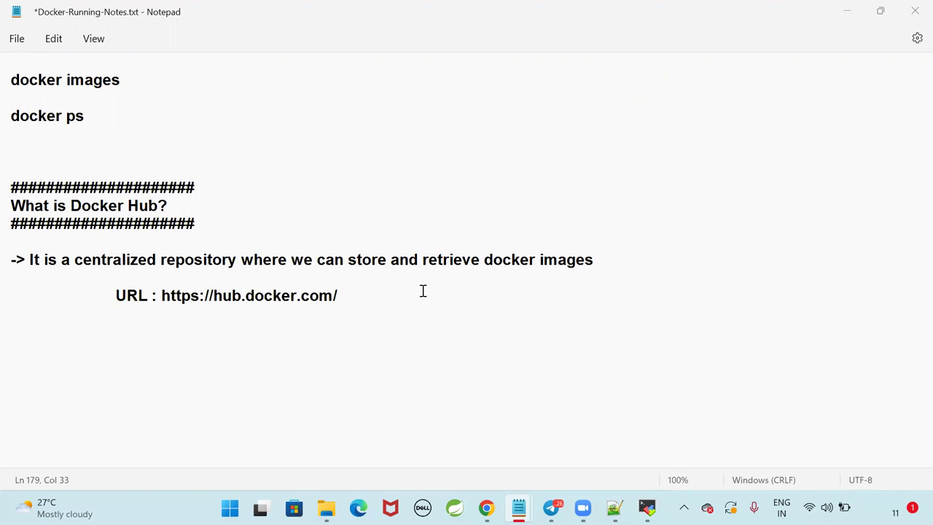
{"action": "left_click", "coordinate": [399, 333]}
Switch to the MobaXterm terminal and try docker login with the account's Docker Hub username and password.
{"action": "left_click", "coordinate": [486, 508]}
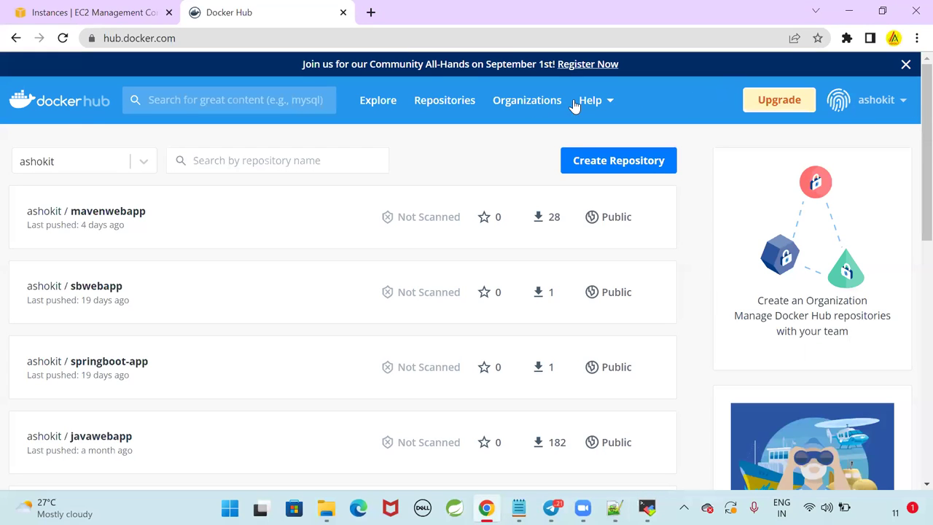
{"action": "left_click", "coordinate": [646, 507]}
{"action": "type", "text": "docker login"}
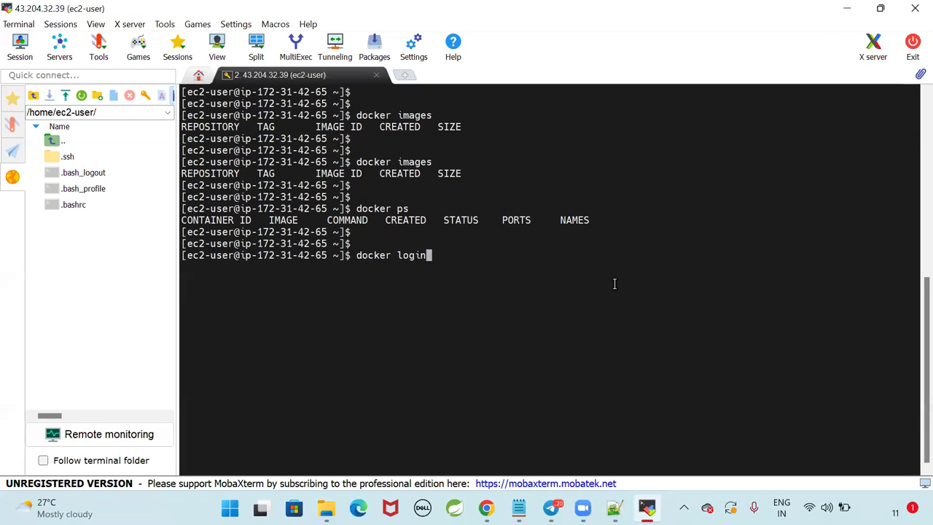
{"action": "key", "text": "Return"}
{"action": "type", "text": "ashokit"}
{"action": "key", "text": "Return"}
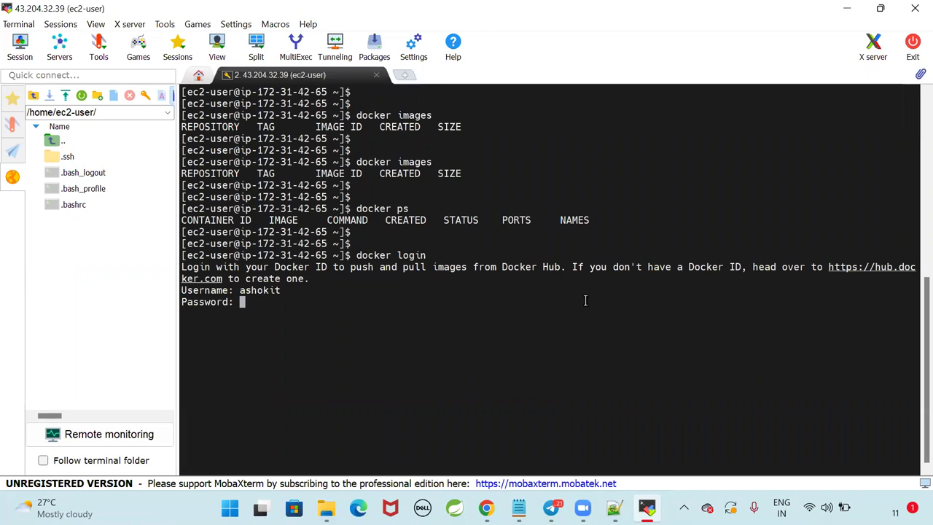
{"action": "key", "text": "Return"}
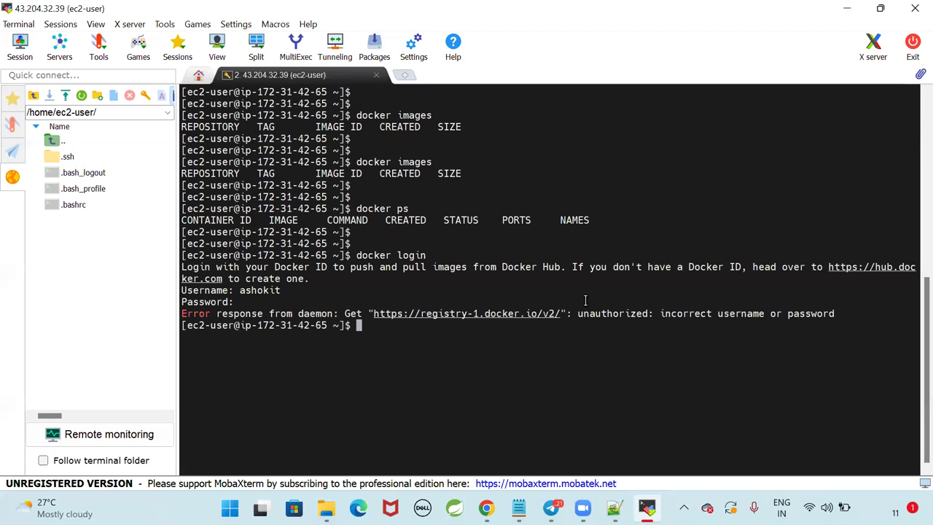
{"action": "key", "text": "Return"}
{"action": "key", "text": "Return"}
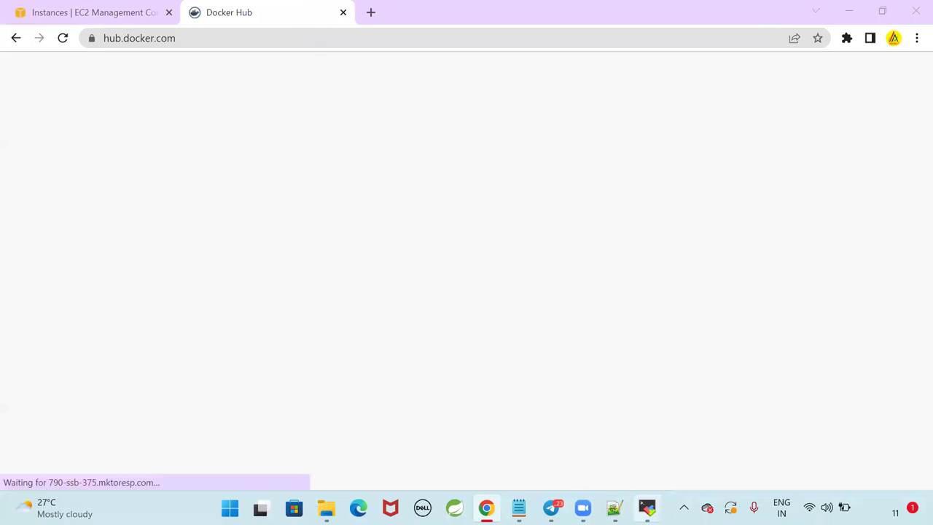
Return to the MobaXterm terminal and clear its screen, leaving a few empty prompts.
{"action": "key", "text": "alt+Tab"}
{"action": "type", "text": "clear"}
{"action": "key", "text": "Return"}
{"action": "key", "text": "Return"}
{"action": "key", "text": "Return"}
{"action": "key", "text": "Return"}
{"action": "key", "text": "Return"}
Log in to Docker Hub with docker login, entering the account's username and password.
{"action": "type", "text": "docker login"}
{"action": "key", "text": "Return"}
{"action": "type", "text": "ashokit"}
{"action": "key", "text": "Return"}
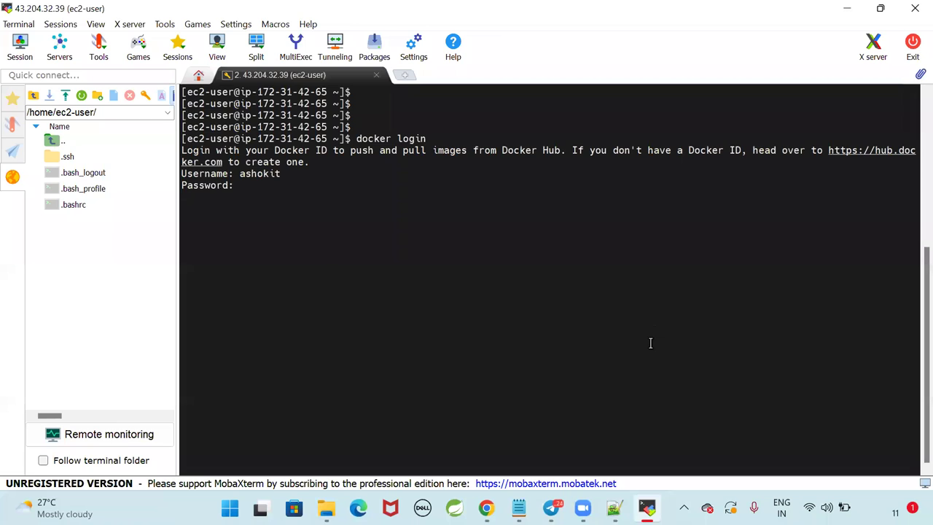
{"action": "key", "text": "Return"}
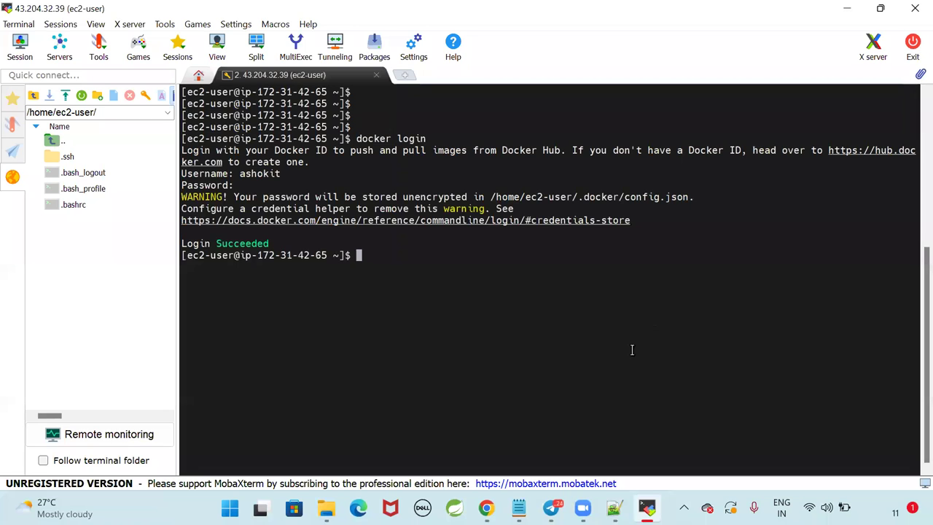
{"action": "left_click_drag", "start_coordinate": [181, 243], "coordinate": [296, 248]}
{"action": "left_click", "coordinate": [412, 266]}
List the local Docker images with the docker images command.
{"action": "key", "text": "Return"}
{"action": "key", "text": "Return"}
{"action": "type", "text": "docker imag"}
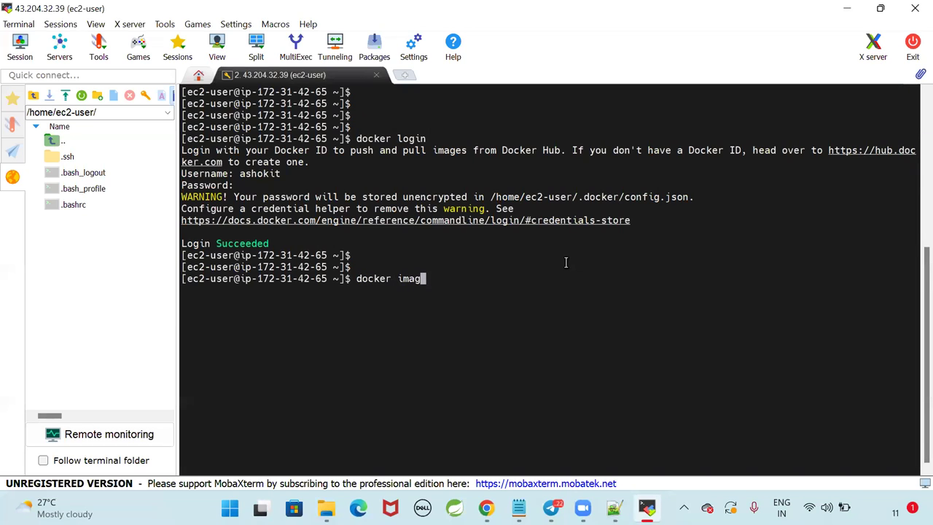
{"action": "type", "text": "ea"}
{"action": "key", "text": "Return"}
{"action": "type", "text": "docker images"}
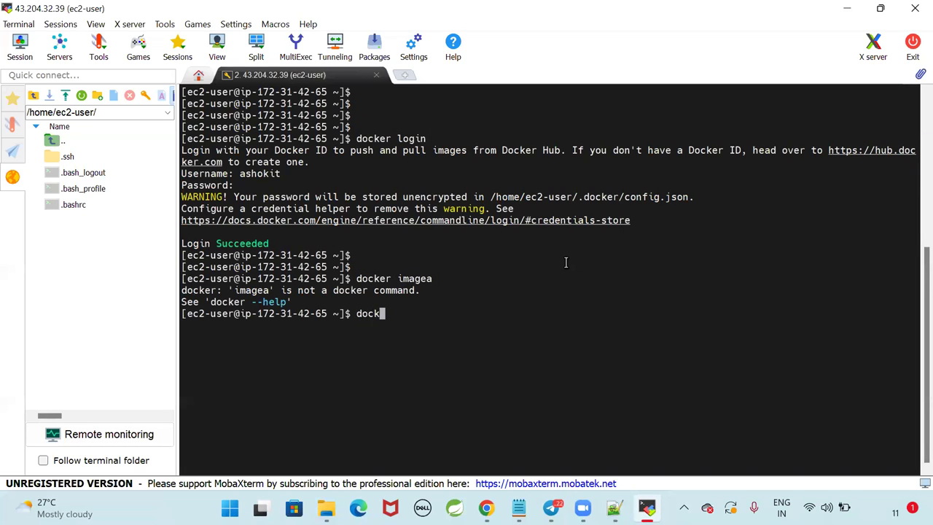
{"action": "key", "text": "Return"}
{"action": "key", "text": "Return"}
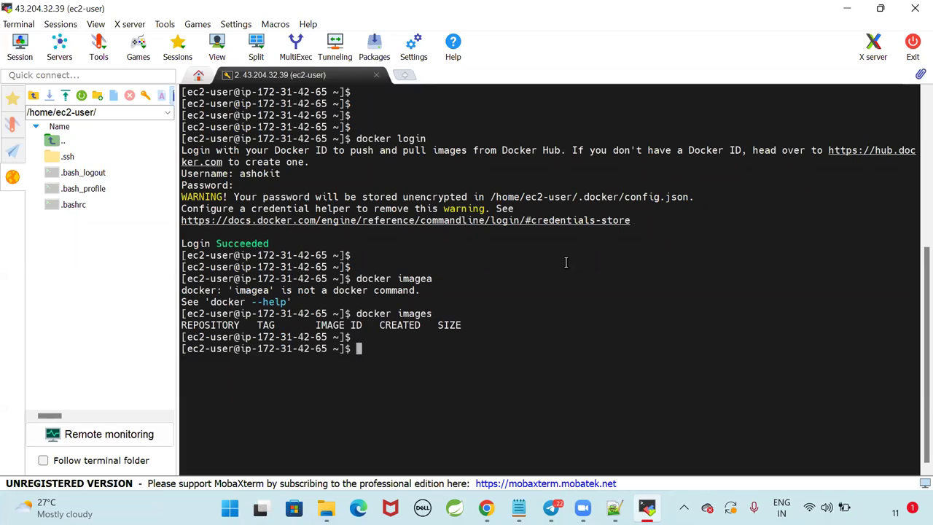
{"action": "key", "text": "Return"}
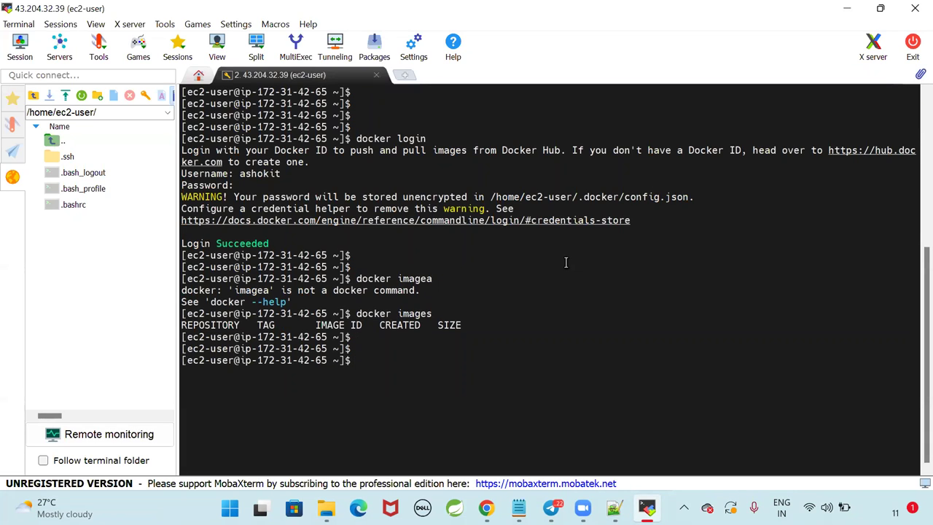
List the running containers with the docker ps command.
{"action": "type", "text": "docker ps"}
{"action": "key", "text": "Return"}
{"action": "key", "text": "Return"}
{"action": "key", "text": "Return"}
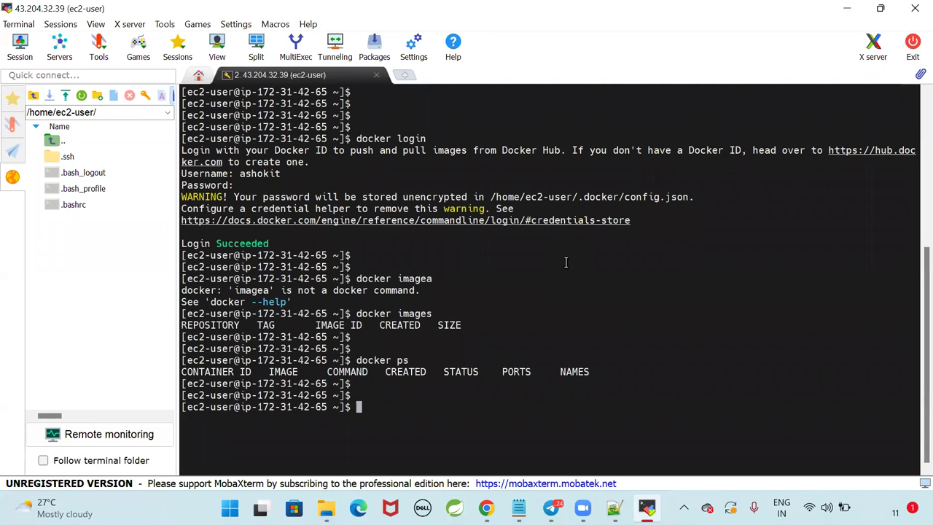
Clear the terminal and write docker pull hello-world at the prompt without running it.
{"action": "type", "text": "clear"}
{"action": "key", "text": "Return"}
{"action": "key", "text": "Return"}
{"action": "key", "text": "Return"}
{"action": "key", "text": "Return"}
{"action": "key", "text": "Return"}
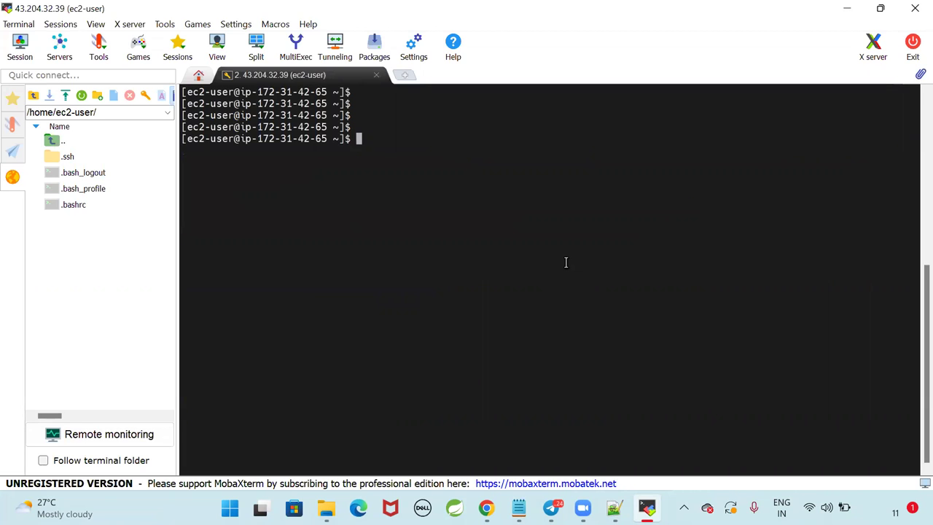
{"action": "key", "text": "Return"}
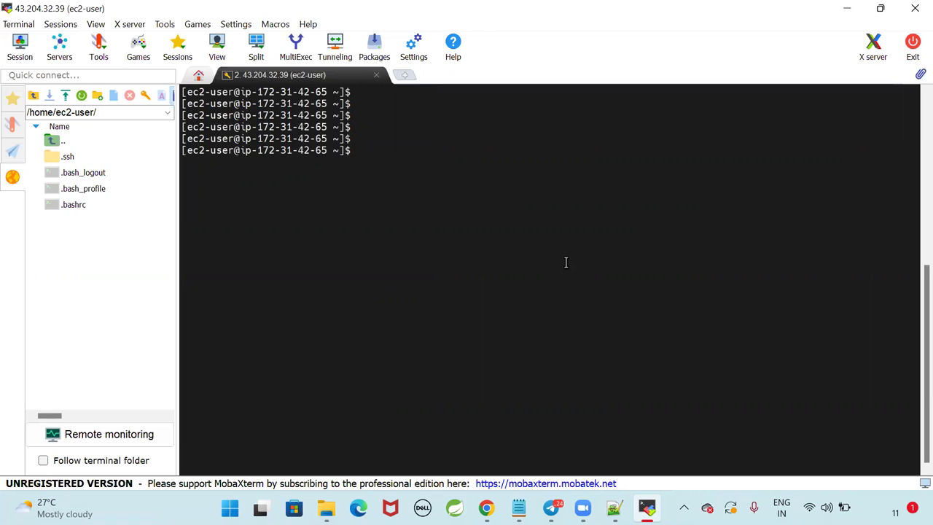
{"action": "type", "text": "docker pull hello"}
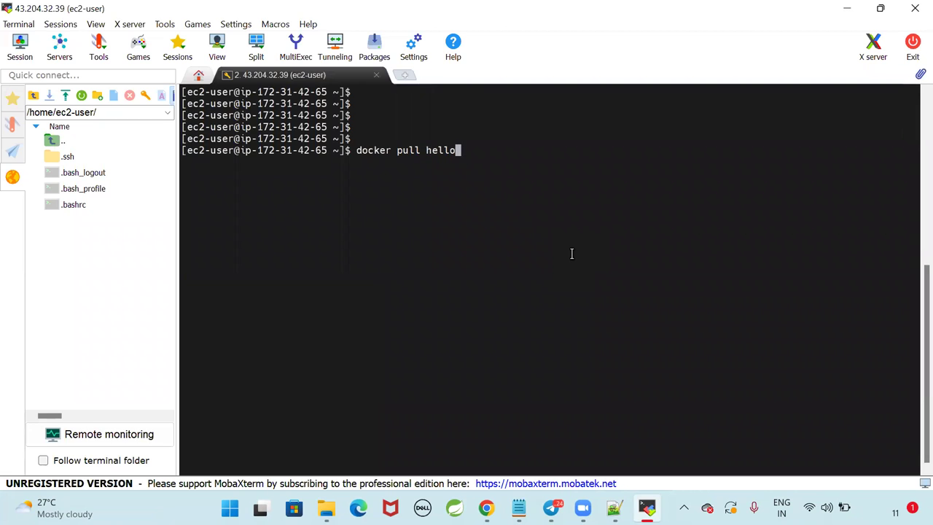
{"action": "type", "text": "-world"}
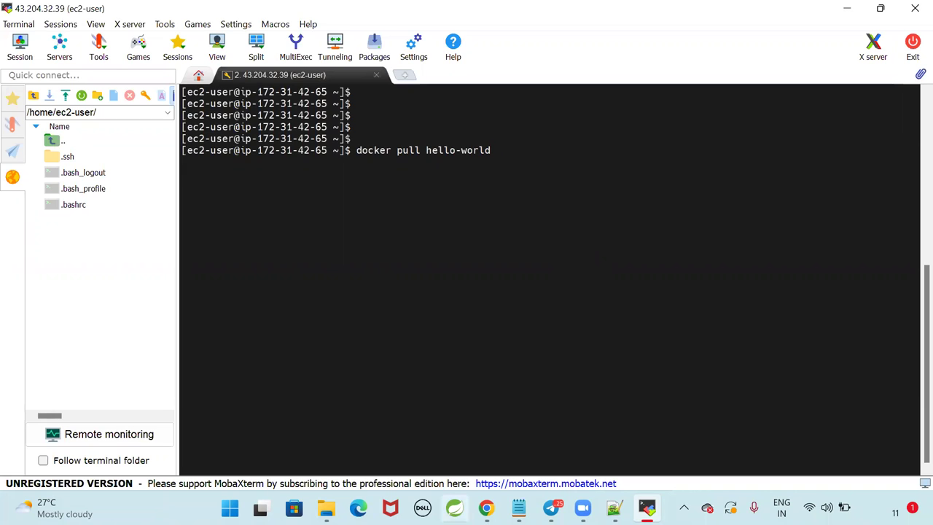
Switch to Docker-Running-Notes.txt in Notepad and add the line "docker pull <image-name>" a few blank lines below the Docker Hub URL.
{"action": "mouse_move", "coordinate": [518, 502]}
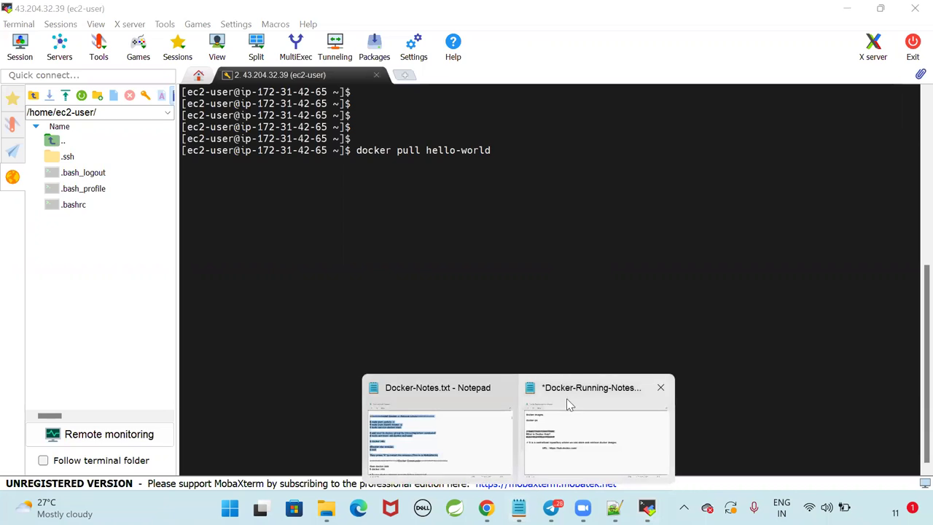
{"action": "left_click", "coordinate": [566, 403]}
{"action": "scroll", "coordinate": [324, 317], "scroll_direction": "down", "scroll_amount": 2}
{"action": "key", "text": "Return"}
{"action": "key", "text": "Return"}
{"action": "key", "text": "Return"}
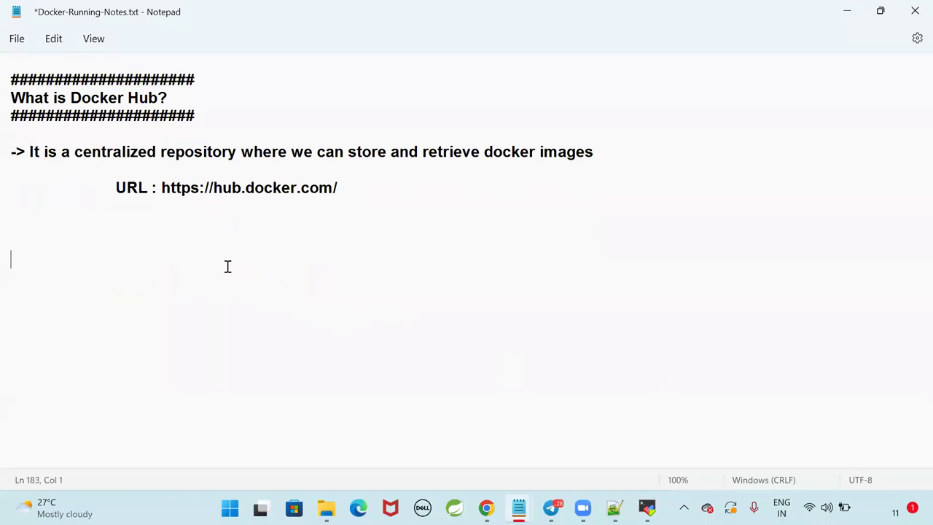
{"action": "key", "text": "Return"}
{"action": "type", "text": "docker image"}
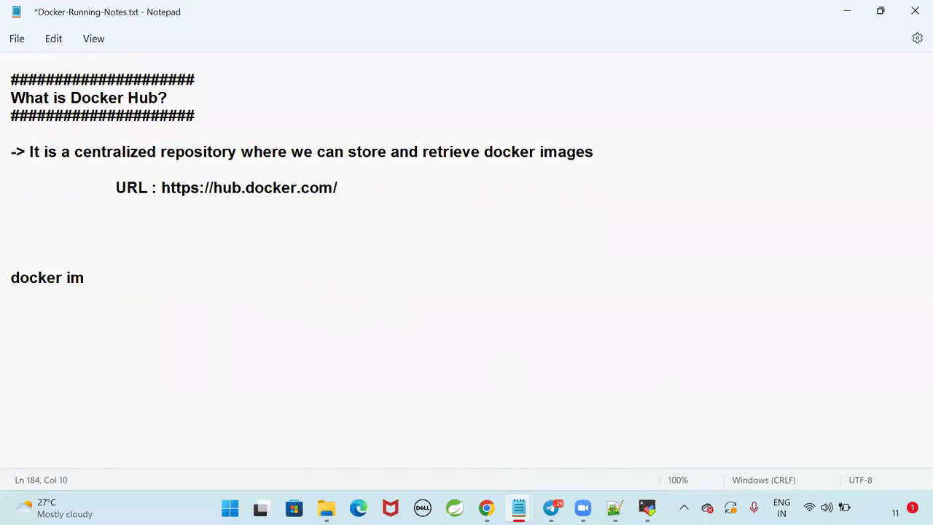
{"action": "key", "text": "BackSpace"}
{"action": "key", "text": "BackSpace"}
{"action": "key", "text": "BackSpace"}
{"action": "key", "text": "BackSpace"}
{"action": "key", "text": "BackSpace"}
{"action": "type", "text": "pull "}
{"action": "type", "text": ">"}
{"action": "key", "text": "BackSpace"}
{"action": "type", "text": "<image-name"}
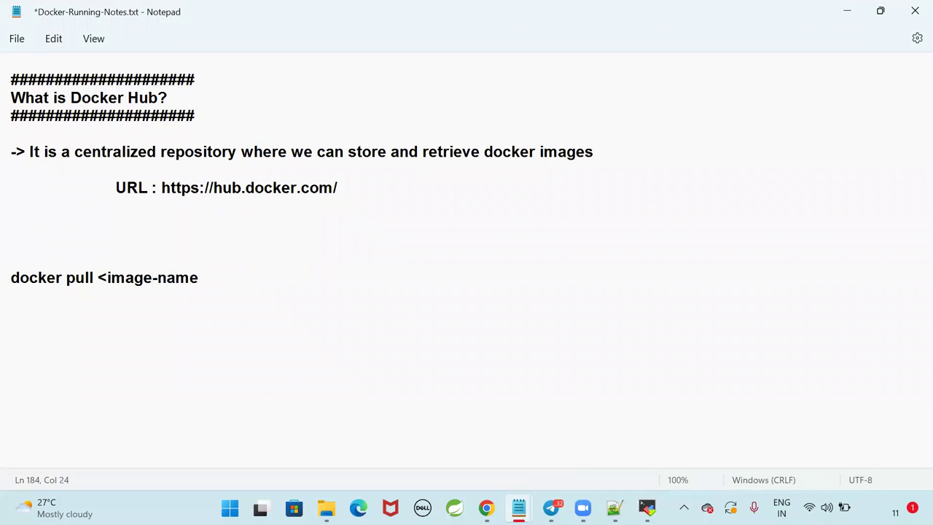
{"action": "type", "text": "> :"}
{"action": "key", "text": "Return"}
Add the line "docker run <image-name>" below the docker pull command, separated by a blank line.
{"action": "type", "text": "docke"}
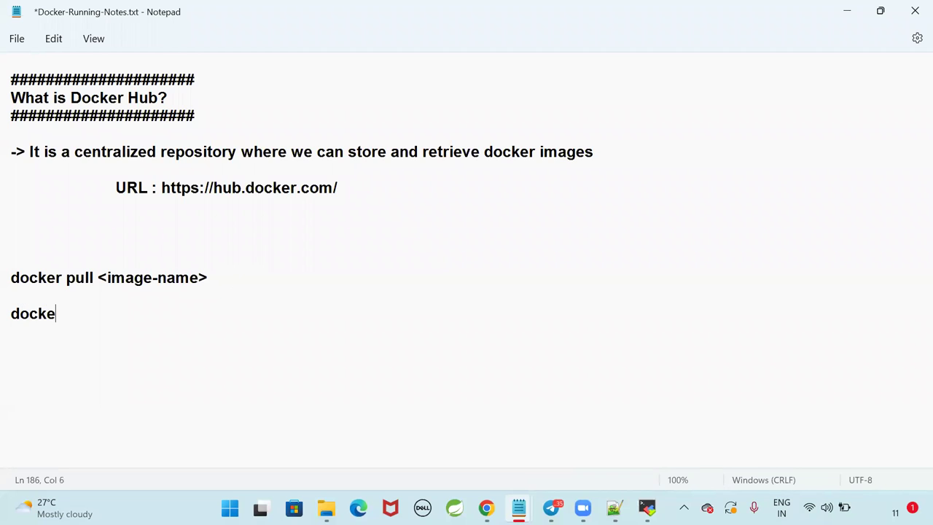
{"action": "type", "text": "r run <image-"}
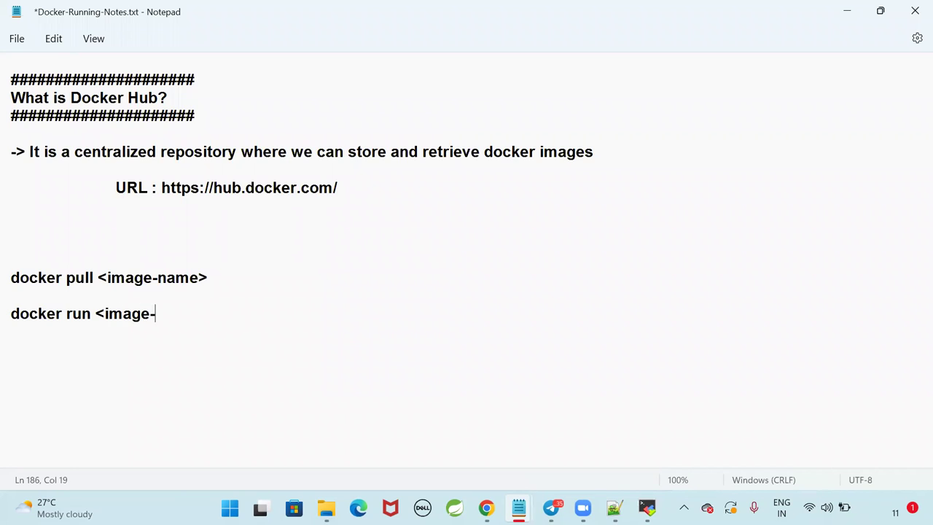
{"action": "type", "text": "name>"}
{"action": "left_click_drag", "start_coordinate": [64, 280], "coordinate": [281, 278]}
{"action": "left_click", "coordinate": [281, 279]}
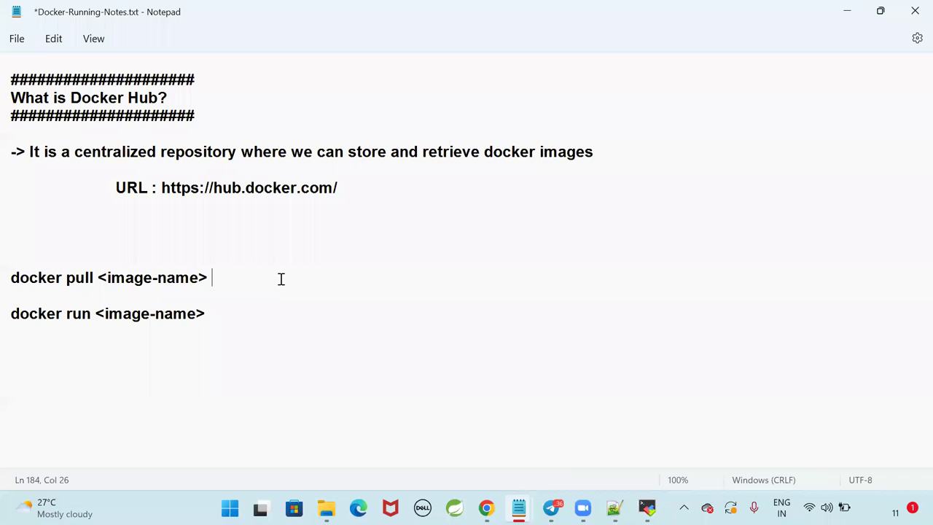
Insert the line "docker images" above the docker pull command, separated by a blank line.
{"action": "left_click", "coordinate": [264, 256]}
{"action": "key", "text": "Return"}
{"action": "key", "text": "Return"}
{"action": "type", "text": "docker images"}
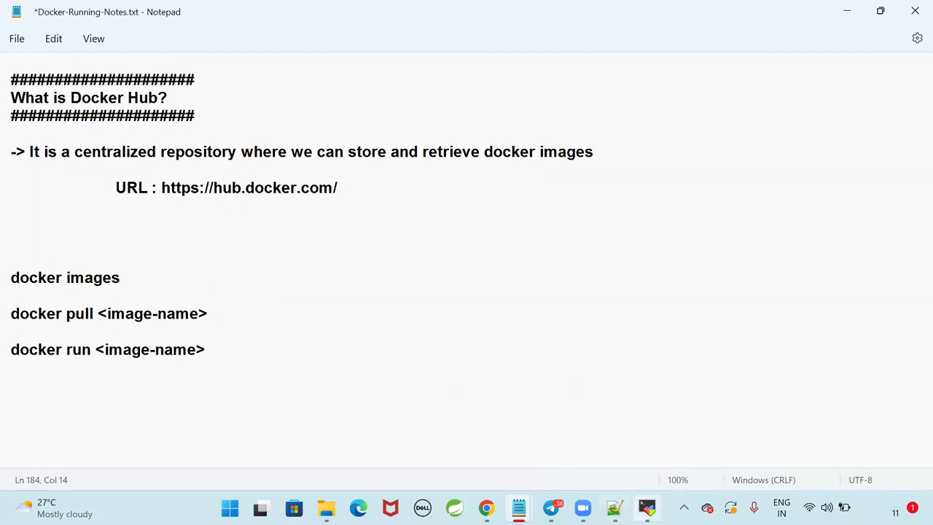
Switch to the MobaXterm terminal and erase the pending docker pull hello-world command from the prompt.
{"action": "left_click", "coordinate": [647, 508]}
{"action": "key", "text": "BackSpace"}
{"action": "key", "text": "BackSpace"}
{"action": "key", "text": "BackSpace"}
{"action": "key", "text": "BackSpace"}
{"action": "key", "text": "BackSpace"}
{"action": "key", "text": "BackSpace"}
{"action": "key", "text": "BackSpace"}
{"action": "key", "text": "BackSpace"}
{"action": "key", "text": "BackSpace"}
{"action": "key", "text": "BackSpace"}
{"action": "key", "text": "BackSpace"}
{"action": "key", "text": "BackSpace"}
{"action": "key", "text": "BackSpace"}
{"action": "key", "text": "BackSpace"}
{"action": "key", "text": "BackSpace"}
{"action": "key", "text": "BackSpace"}
{"action": "key", "text": "BackSpace"}
{"action": "key", "text": "BackSpace"}
{"action": "key", "text": "BackSpace"}
{"action": "key", "text": "BackSpace"}
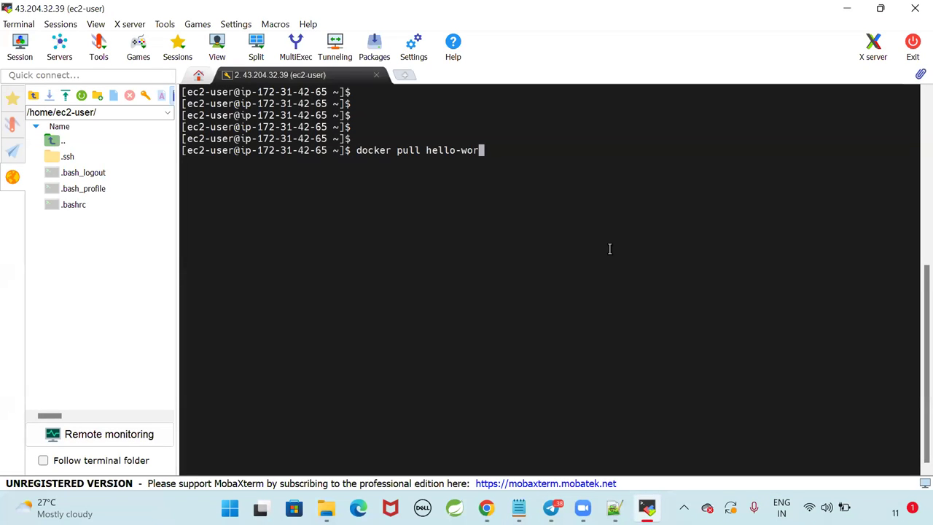
Run docker images to check the local images before pulling, and add a few empty prompts.
{"action": "type", "text": "docker images"}
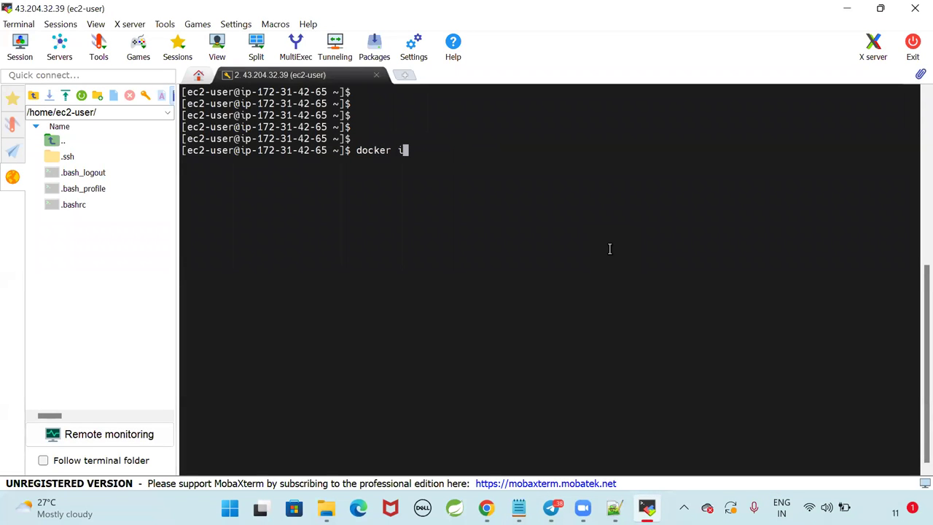
{"action": "key", "text": "Return"}
{"action": "key", "text": "Return"}
{"action": "key", "text": "Return"}
{"action": "key", "text": "Return"}
Pull the hello-world image from Docker Hub with docker pull hello-world.
{"action": "type", "text": "docker pull ru"}
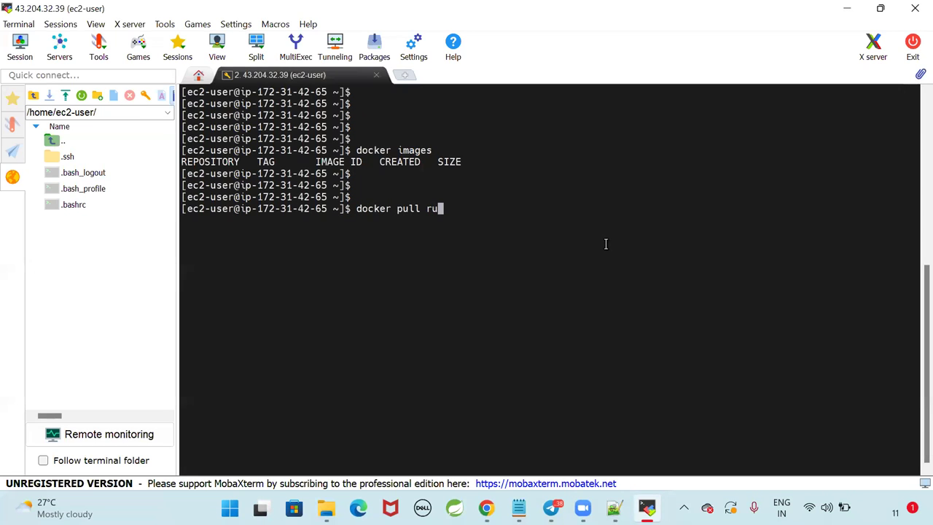
{"action": "key", "text": "BackSpace"}
{"action": "key", "text": "BackSpace"}
{"action": "type", "text": "hello-"}
{"action": "key", "text": "BackSpace"}
{"action": "type", "text": "-world"}
{"action": "key", "text": "Return"}
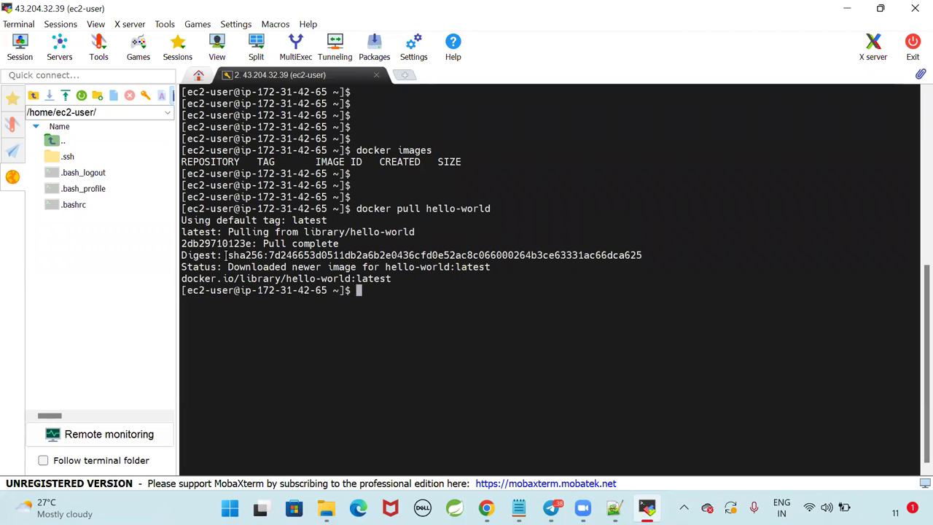
Run docker images to check the local images after the pull, and add two empty prompts.
{"action": "left_click_drag", "start_coordinate": [426, 209], "coordinate": [490, 207]}
{"action": "left_click", "coordinate": [546, 291]}
{"action": "double_click", "coordinate": [368, 209]}
{"action": "triple_click", "coordinate": [423, 209]}
{"action": "left_click", "coordinate": [551, 211]}
{"action": "key", "text": "Return"}
{"action": "key", "text": "Return"}
{"action": "type", "text": "docker images"}
{"action": "key", "text": "Return"}
{"action": "key", "text": "Return"}
{"action": "key", "text": "Return"}
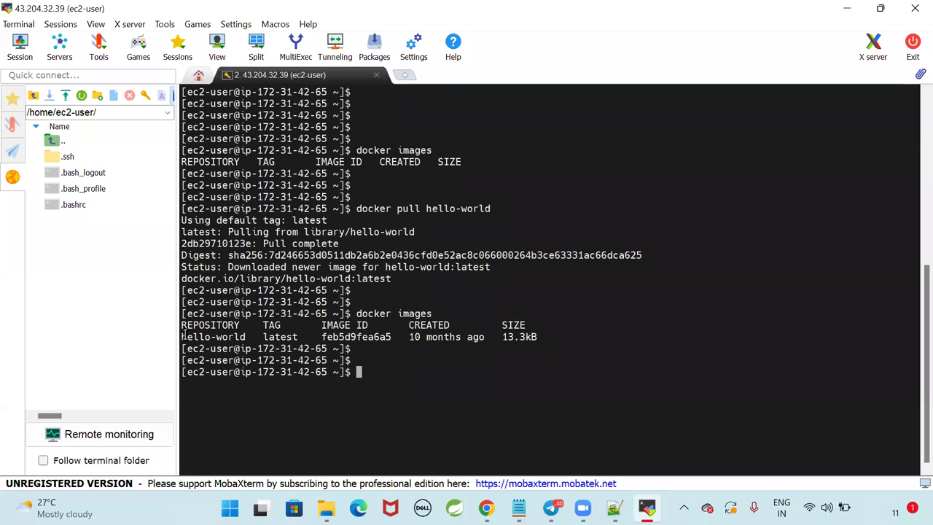
Examine the repository, tag and image ID of the hello-world entry and compare it with the earlier docker pull and docker images commands.
{"action": "left_click_drag", "start_coordinate": [183, 335], "coordinate": [245, 336]}
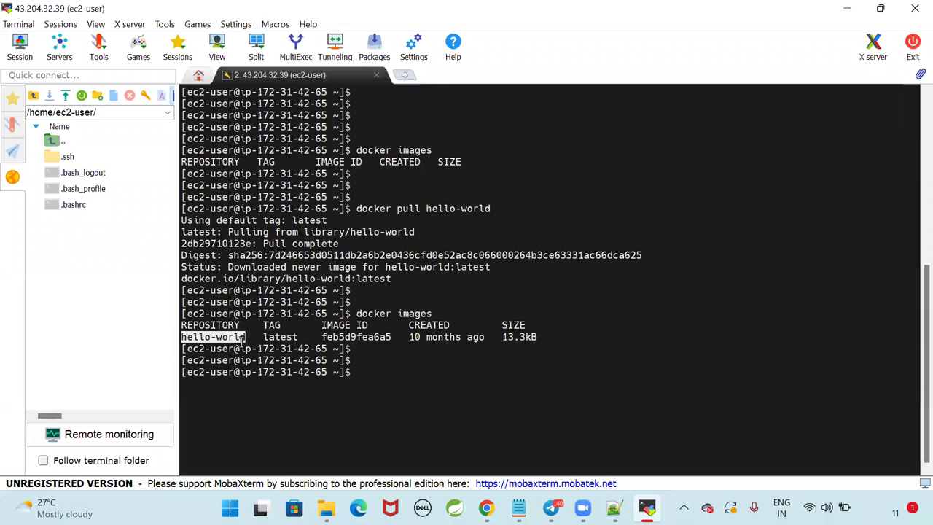
{"action": "left_click", "coordinate": [368, 378]}
{"action": "left_click_drag", "start_coordinate": [182, 335], "coordinate": [245, 337]}
{"action": "double_click", "coordinate": [361, 337]}
{"action": "left_click", "coordinate": [389, 377]}
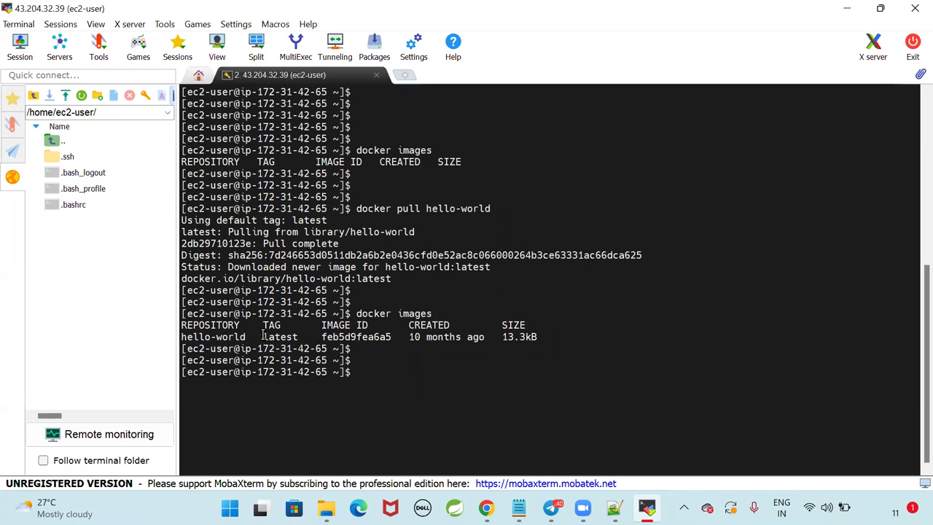
{"action": "left_click_drag", "start_coordinate": [263, 337], "coordinate": [302, 337]}
{"action": "left_click", "coordinate": [437, 380]}
{"action": "left_click_drag", "start_coordinate": [357, 209], "coordinate": [492, 209]}
{"action": "left_click", "coordinate": [547, 202]}
{"action": "left_click_drag", "start_coordinate": [357, 208], "coordinate": [518, 207]}
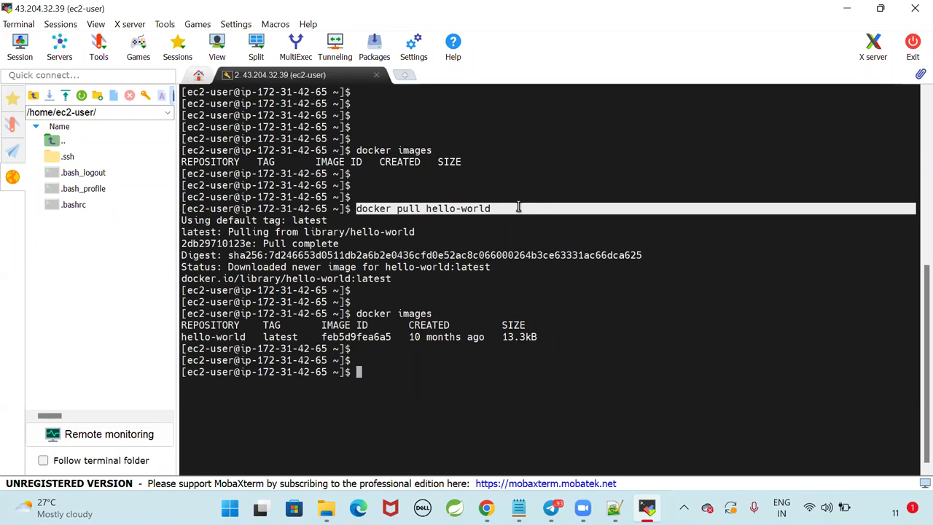
{"action": "left_click", "coordinate": [536, 206]}
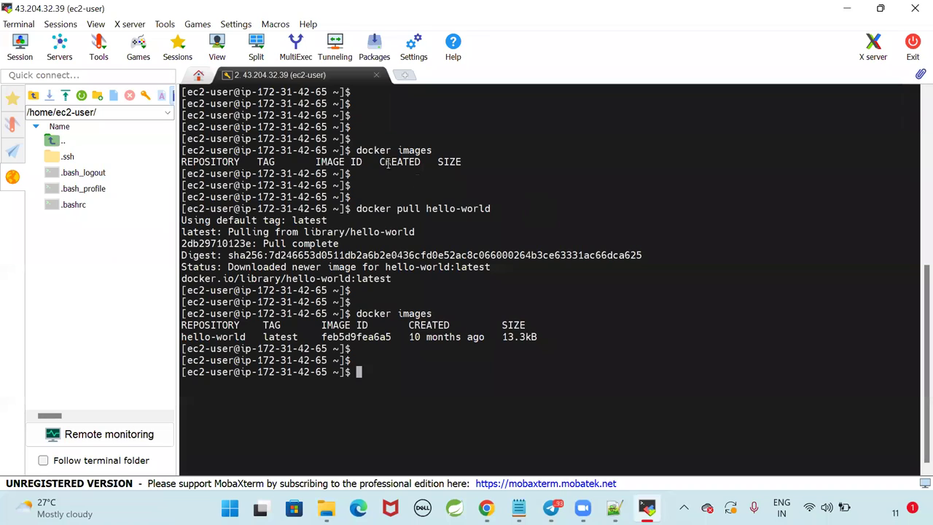
{"action": "left_click_drag", "start_coordinate": [357, 150], "coordinate": [441, 150]}
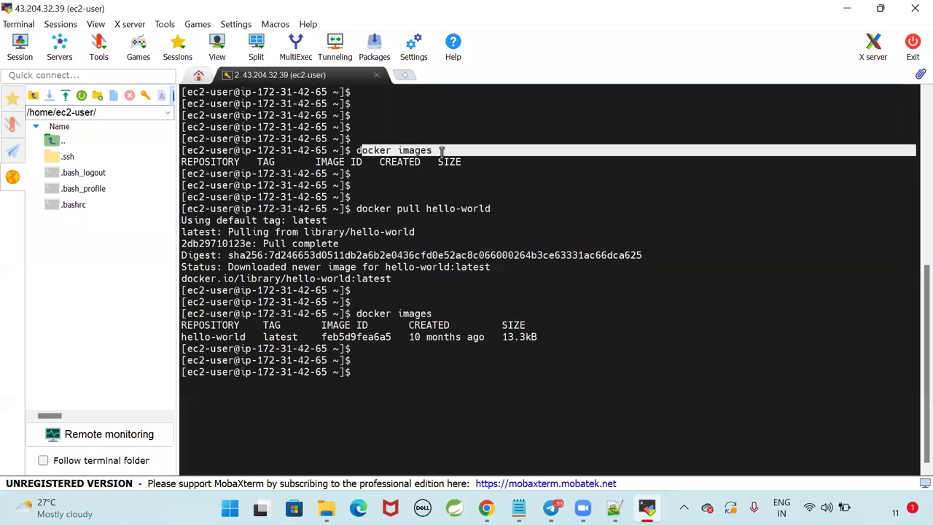
{"action": "left_click", "coordinate": [659, 294]}
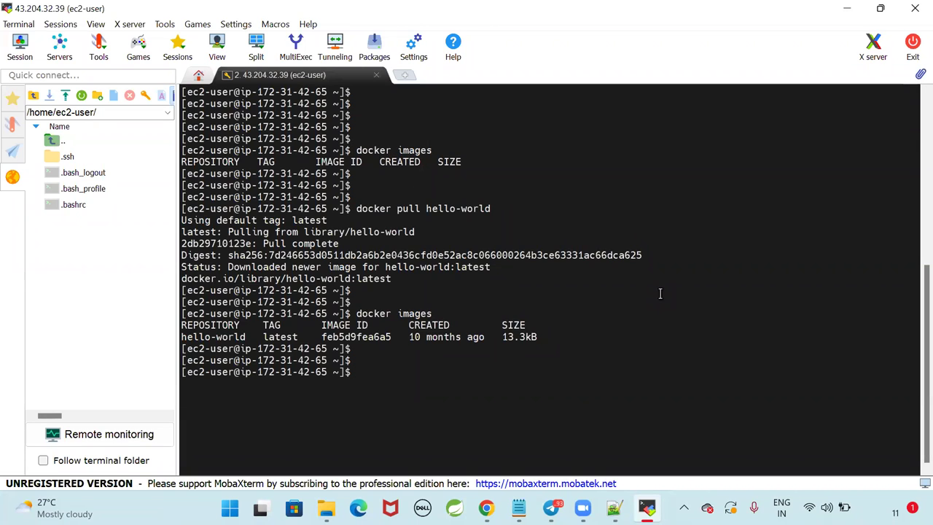
Remove the hello-world image with docker rmi hello-world.
{"action": "type", "text": "docker rmi hello"}
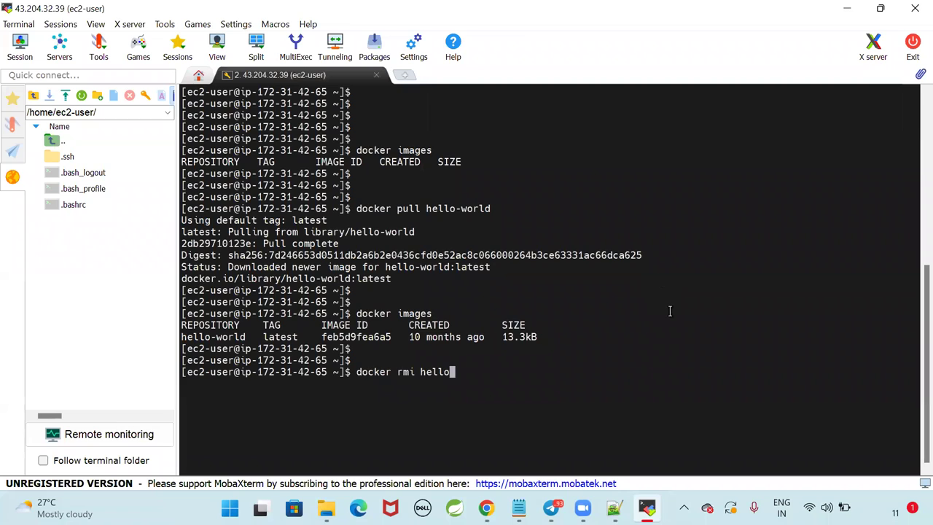
{"action": "type", "text": "-world"}
{"action": "key", "text": "Return"}
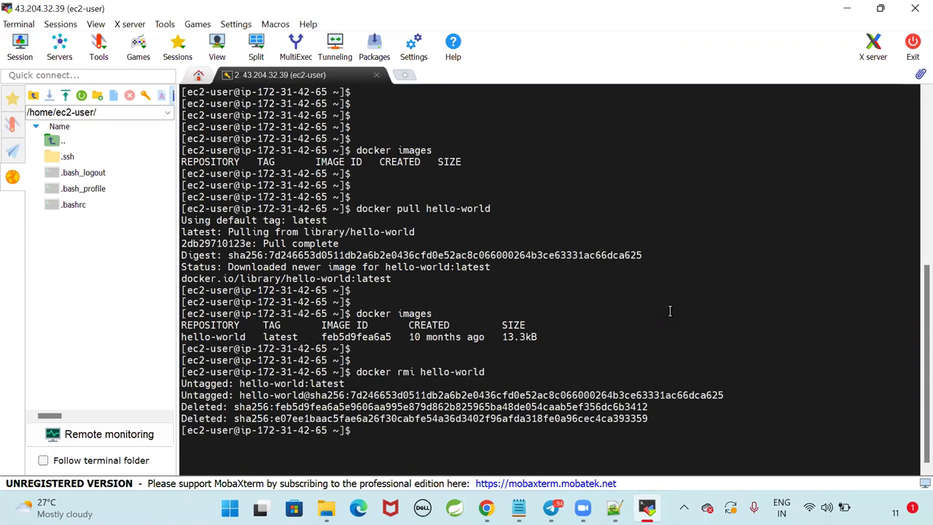
Run docker images to check the local images after the removal, and add a dozen empty prompts.
{"action": "key", "text": "Return"}
{"action": "type", "text": "dock"}
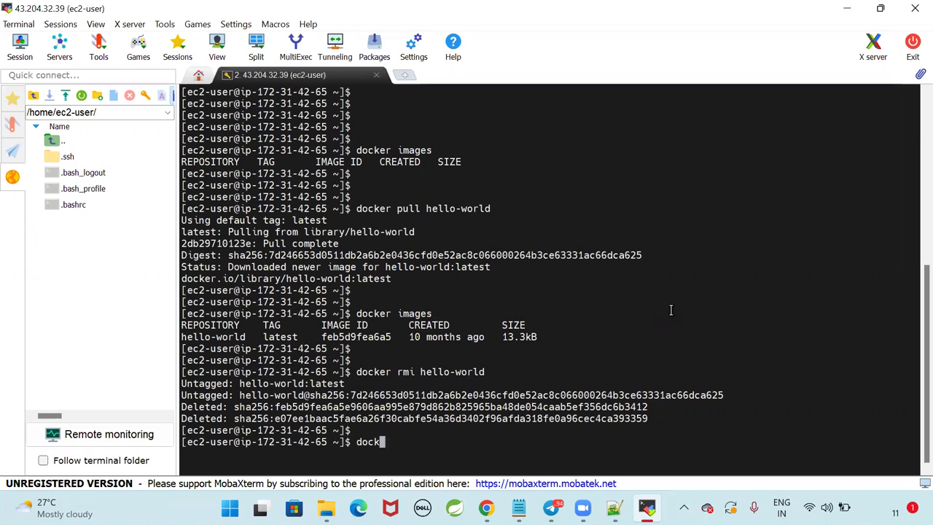
{"action": "type", "text": "er images"}
{"action": "key", "text": "Return"}
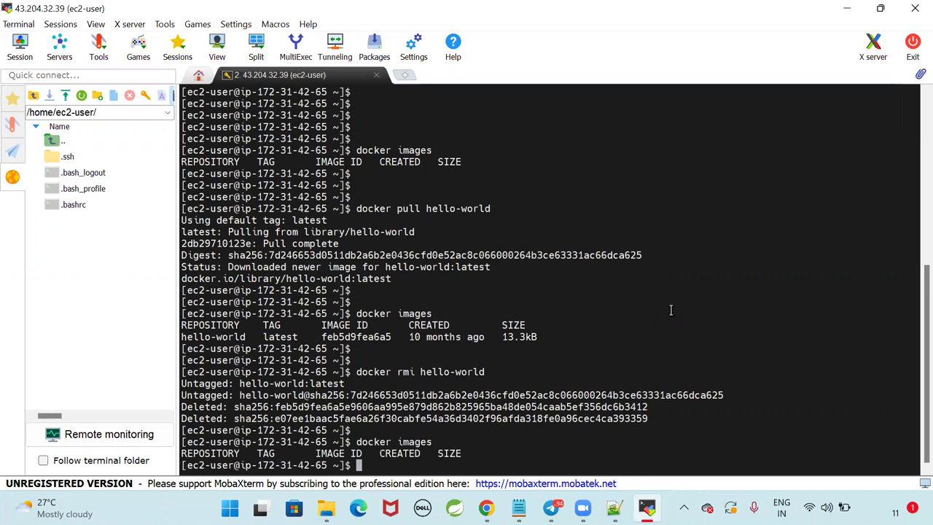
{"action": "key", "text": "Return"}
{"action": "key", "text": "Return"}
{"action": "key", "text": "Return"}
{"action": "key", "text": "Return"}
{"action": "key", "text": "Return"}
{"action": "key", "text": "Return"}
{"action": "key", "text": "Return"}
{"action": "key", "text": "Return"}
{"action": "key", "text": "Return"}
{"action": "key", "text": "Return"}
{"action": "key", "text": "Return"}
{"action": "key", "text": "Return"}
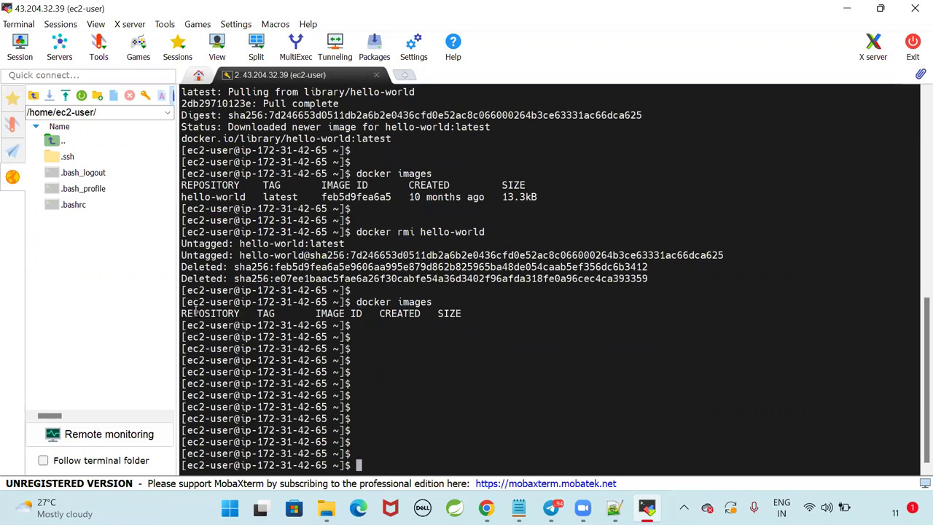
{"action": "left_click_drag", "start_coordinate": [182, 313], "coordinate": [510, 315]}
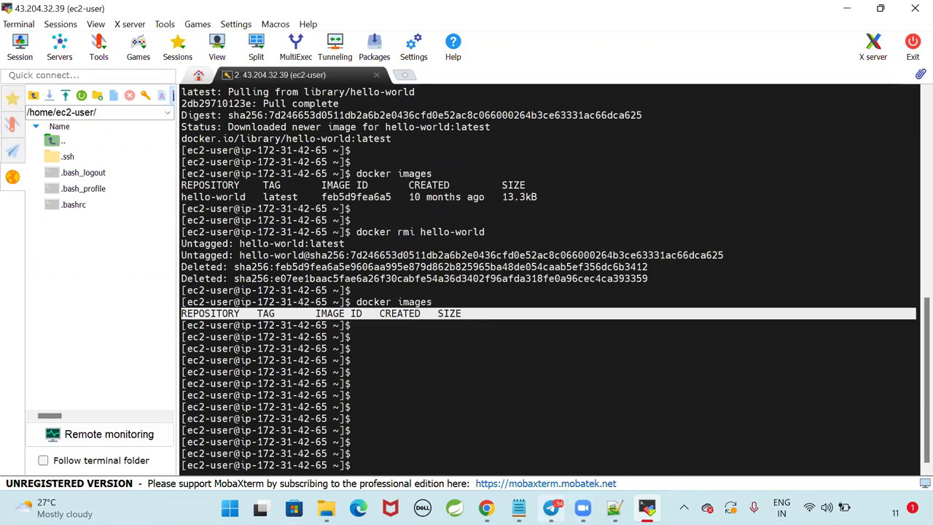
Switch to Docker-Running-Notes in Notepad and insert the line "docker rmi <image-name>" between the docker pull and docker run commands.
{"action": "left_click", "coordinate": [518, 508]}
{"action": "left_click", "coordinate": [568, 435]}
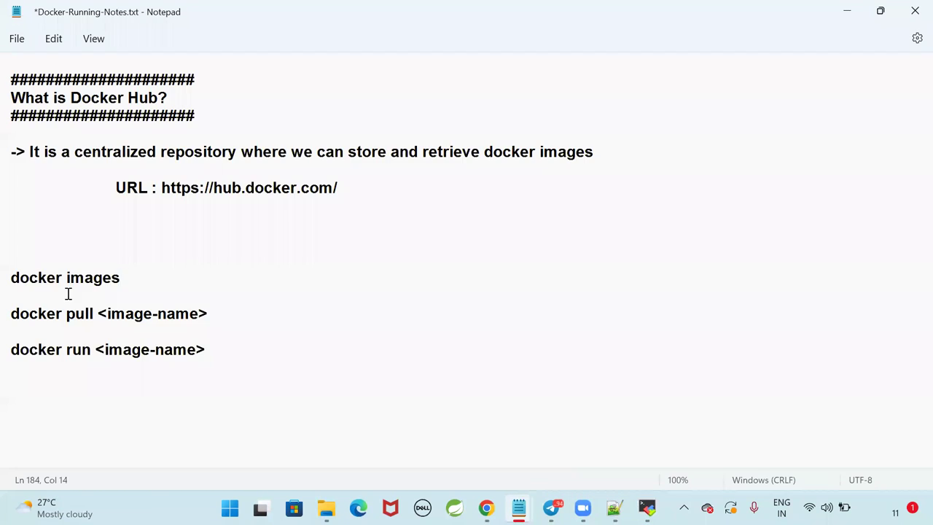
{"action": "left_click", "coordinate": [159, 276]}
{"action": "left_click_drag", "start_coordinate": [67, 313], "coordinate": [228, 319]}
{"action": "left_click", "coordinate": [283, 319]}
{"action": "key", "text": "Return"}
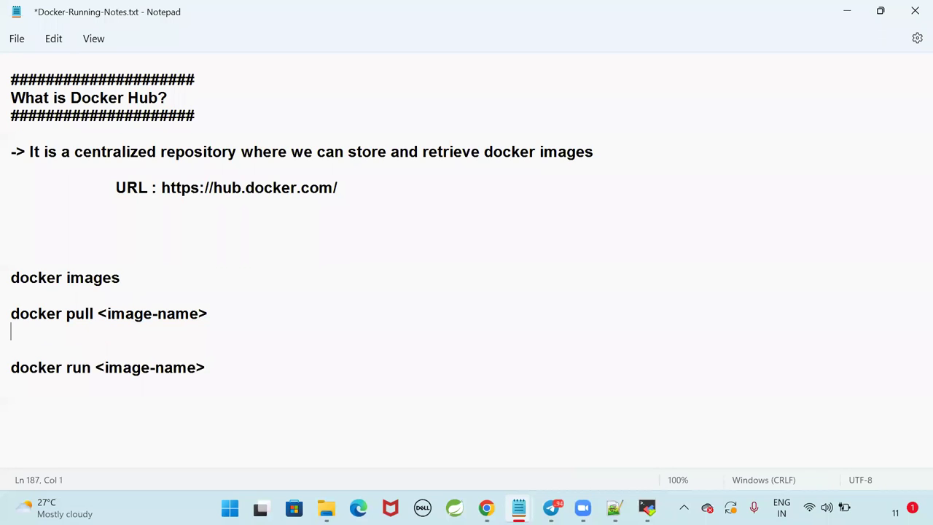
{"action": "key", "text": "Return"}
{"action": "type", "text": "docker r"}
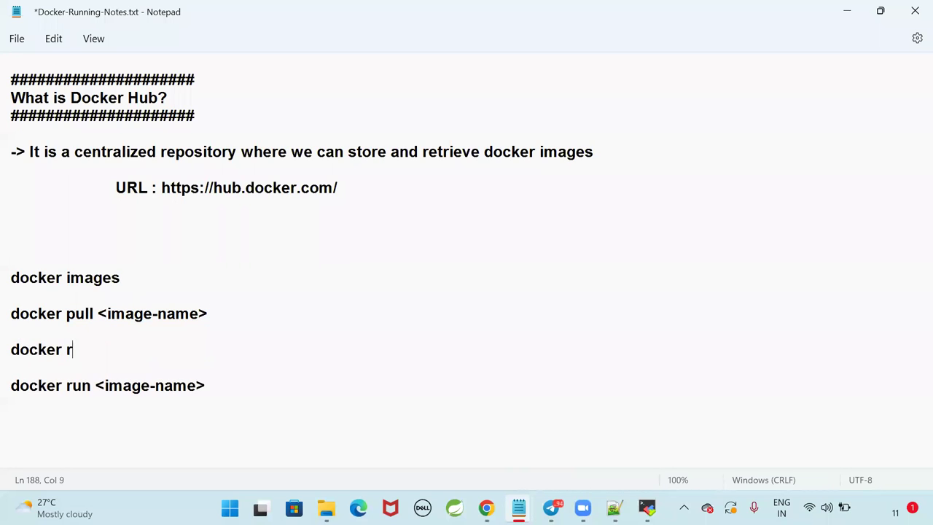
{"action": "type", "text": "mi <ima"}
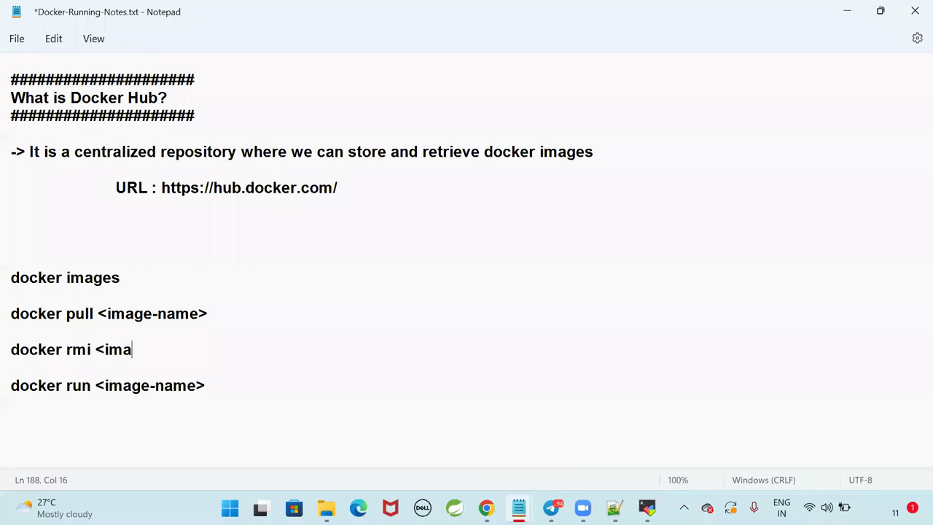
{"action": "type", "text": "ge-name?"}
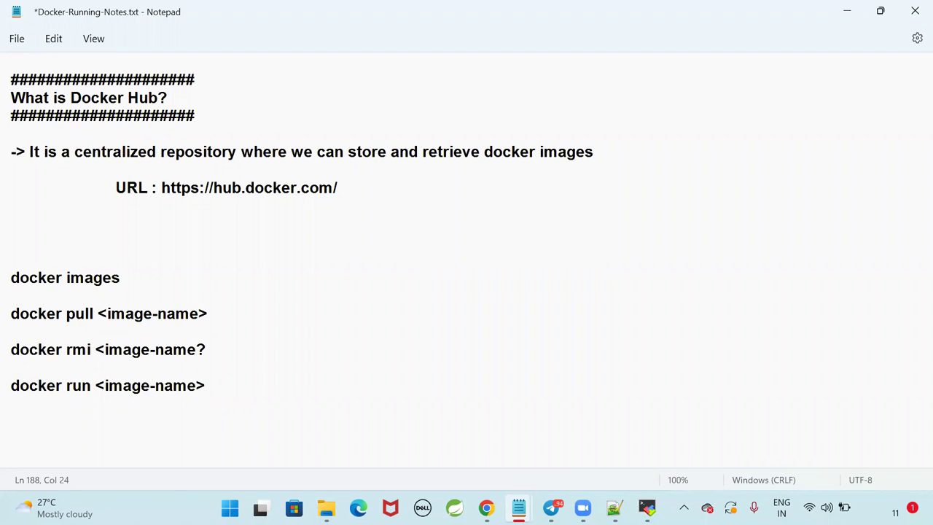
{"action": "key", "text": "BackSpace"}
{"action": "type", "text": ">"}
Switch to the MobaXterm terminal, clear the screen and add four empty prompts.
{"action": "key", "text": "alt+Tab"}
{"action": "type", "text": "clear"}
{"action": "key", "text": "Return"}
{"action": "key", "text": "Return"}
{"action": "key", "text": "Return"}
{"action": "key", "text": "Return"}
{"action": "key", "text": "Return"}
Download the hello-world image again with docker pull hello-world.
{"action": "type", "text": "docker pull hello=wr"}
{"action": "key", "text": "BackSpace"}
{"action": "key", "text": "BackSpace"}
{"action": "key", "text": "BackSpace"}
{"action": "type", "text": "-world"}
{"action": "key", "text": "Return"}
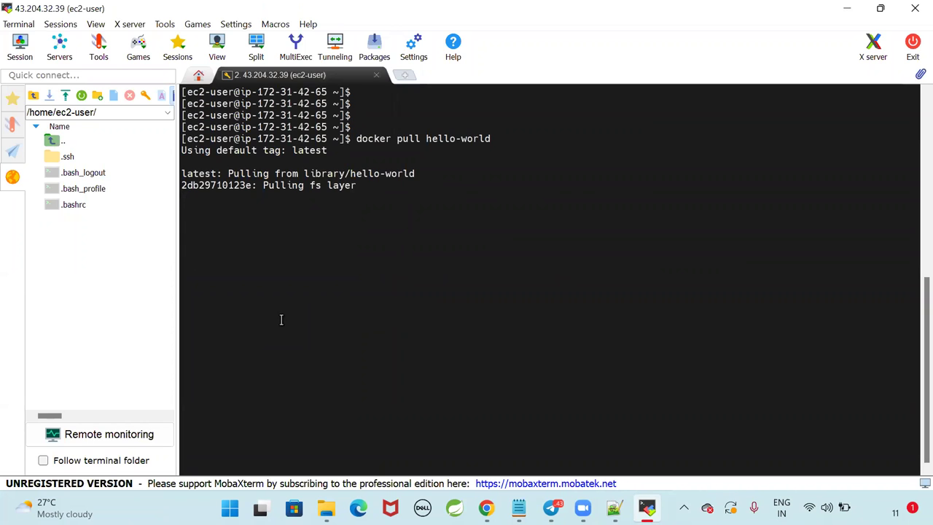
{"action": "key", "text": "Return"}
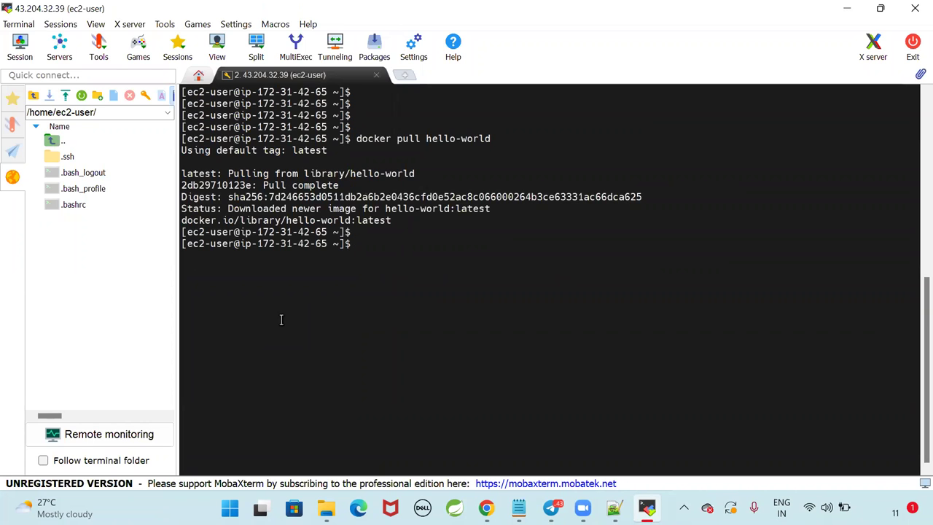
Run docker images to check the local images after the repeated pull, with empty prompts before and after it.
{"action": "key", "text": "Return"}
{"action": "key", "text": "Return"}
{"action": "type", "text": "docker images"}
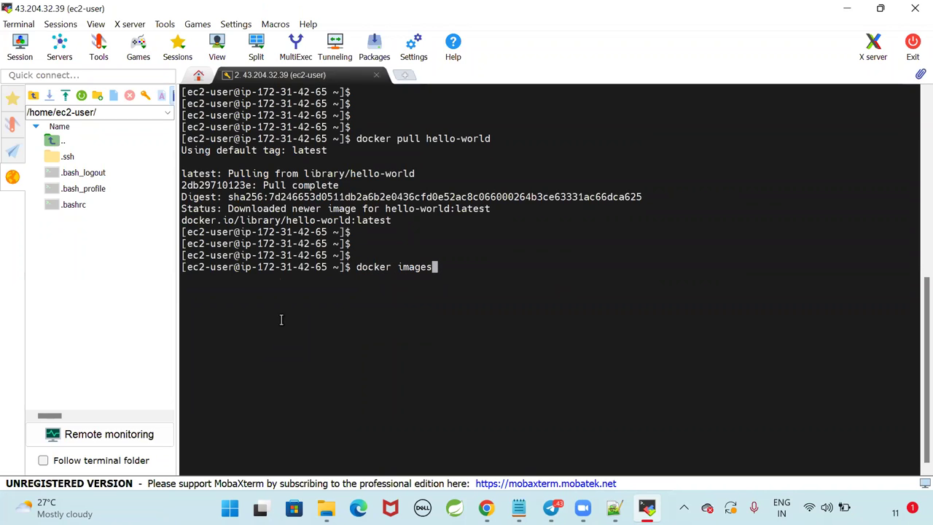
{"action": "key", "text": "Return"}
{"action": "key", "text": "Return"}
{"action": "key", "text": "Return"}
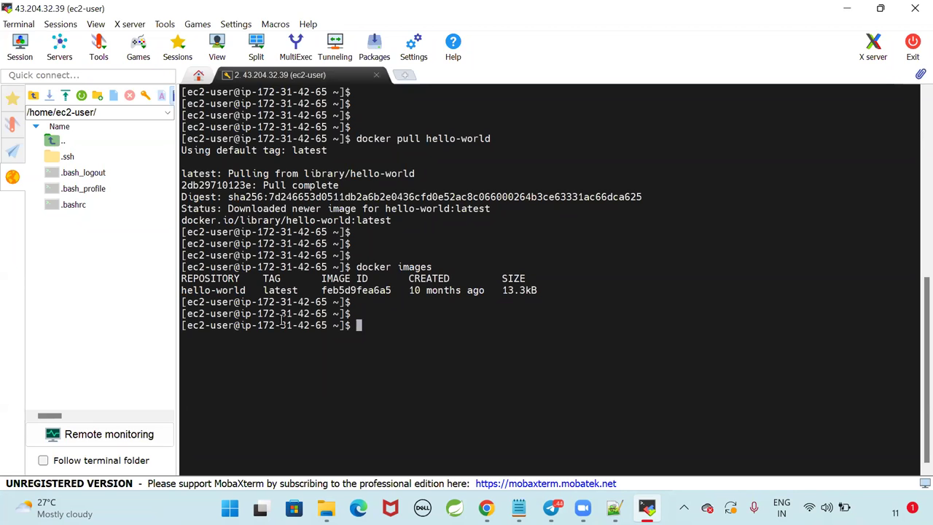
Switch to Docker-Running-Notes in Notepad and review the Dockerfile, Docker Image and Docker Container flow and the pull, rmi and run commands.
{"action": "mouse_move", "coordinate": [519, 507]}
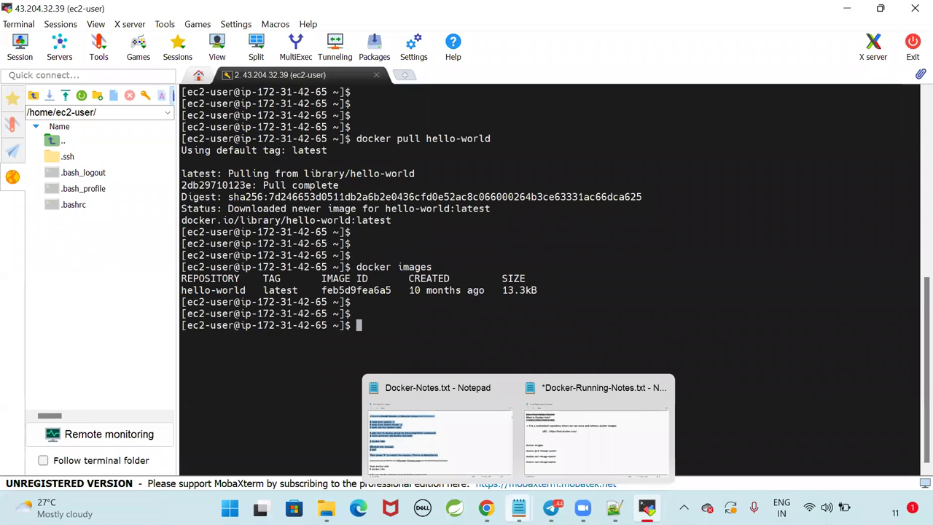
{"action": "left_click", "coordinate": [569, 440]}
{"action": "scroll", "coordinate": [312, 257], "scroll_direction": "up", "scroll_amount": 10}
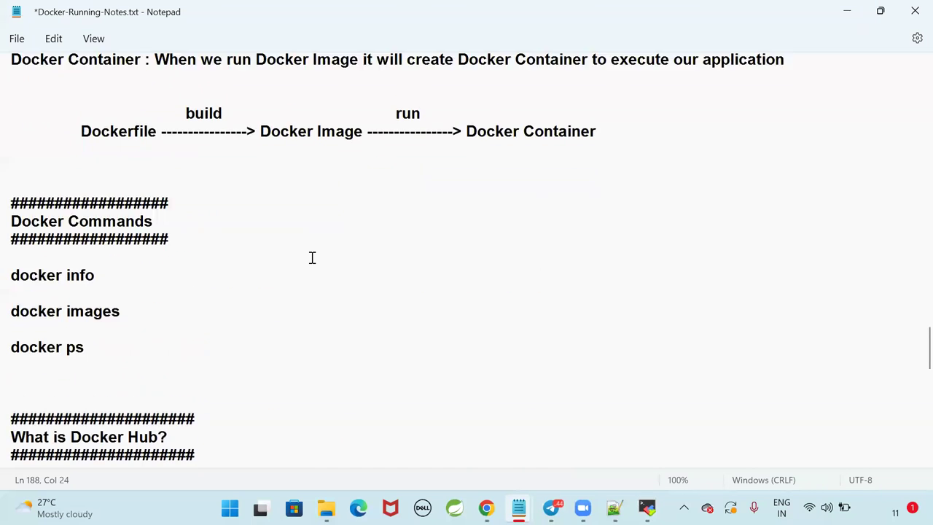
{"action": "left_click", "coordinate": [74, 333]}
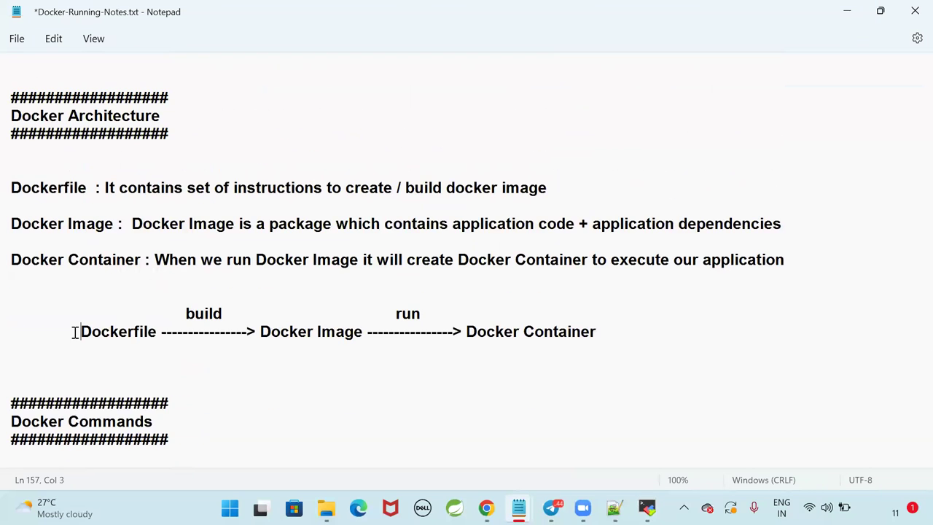
{"action": "left_click_drag", "start_coordinate": [81, 331], "coordinate": [158, 332]}
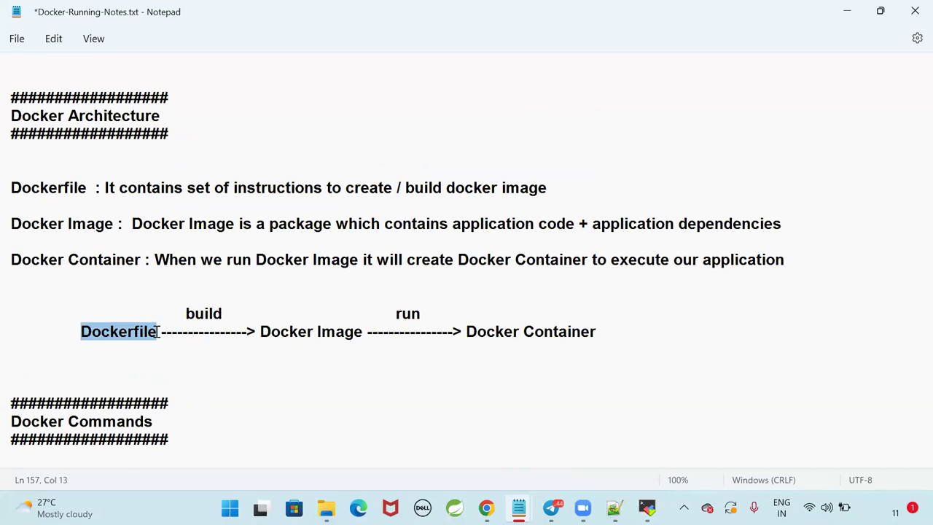
{"action": "left_click", "coordinate": [212, 377]}
{"action": "left_click_drag", "start_coordinate": [257, 333], "coordinate": [362, 336]}
{"action": "left_click", "coordinate": [395, 365]}
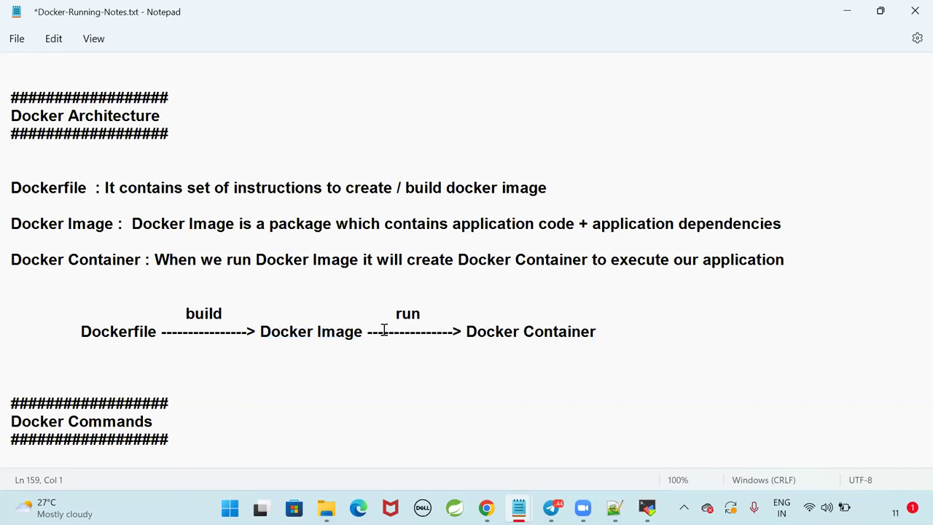
{"action": "left_click_drag", "start_coordinate": [467, 333], "coordinate": [622, 334]}
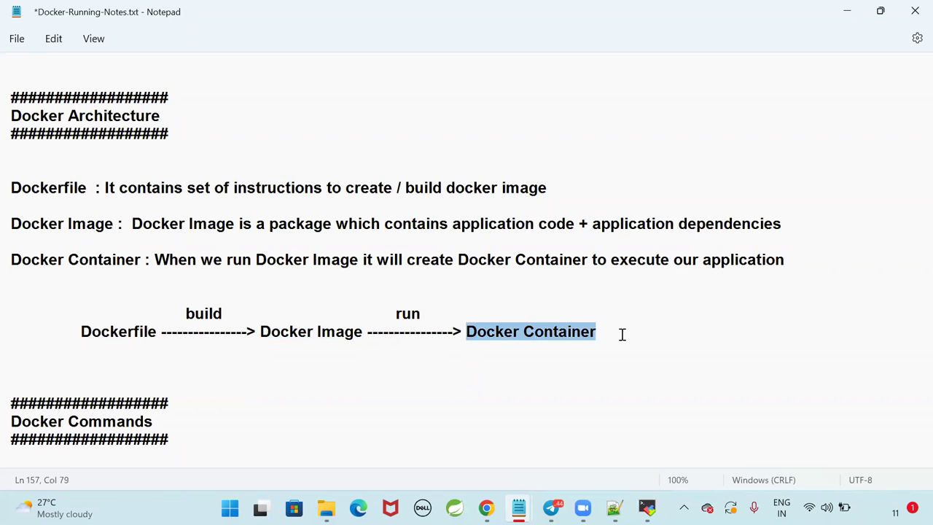
{"action": "left_click", "coordinate": [573, 388]}
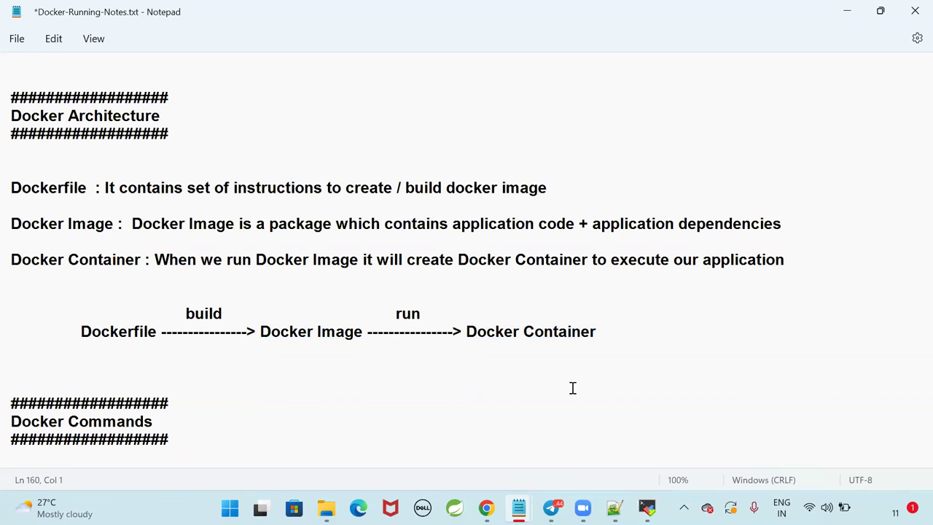
{"action": "scroll", "coordinate": [572, 388], "scroll_direction": "down", "scroll_amount": 10}
{"action": "scroll", "coordinate": [572, 387], "scroll_direction": "down", "scroll_amount": 1}
{"action": "scroll", "coordinate": [573, 388], "scroll_direction": "up", "scroll_amount": 1}
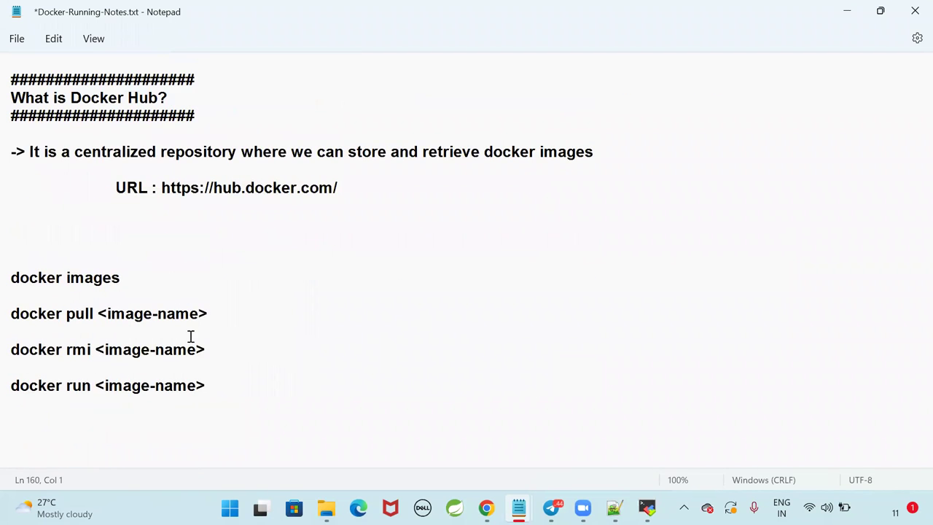
{"action": "left_click_drag", "start_coordinate": [63, 313], "coordinate": [255, 401]}
{"action": "left_click", "coordinate": [355, 394]}
Copy the "What is Docker Hub?" section, from its heading to the URL line, and delete it below the docker ps command.
{"action": "scroll", "coordinate": [355, 395], "scroll_direction": "up", "scroll_amount": 2}
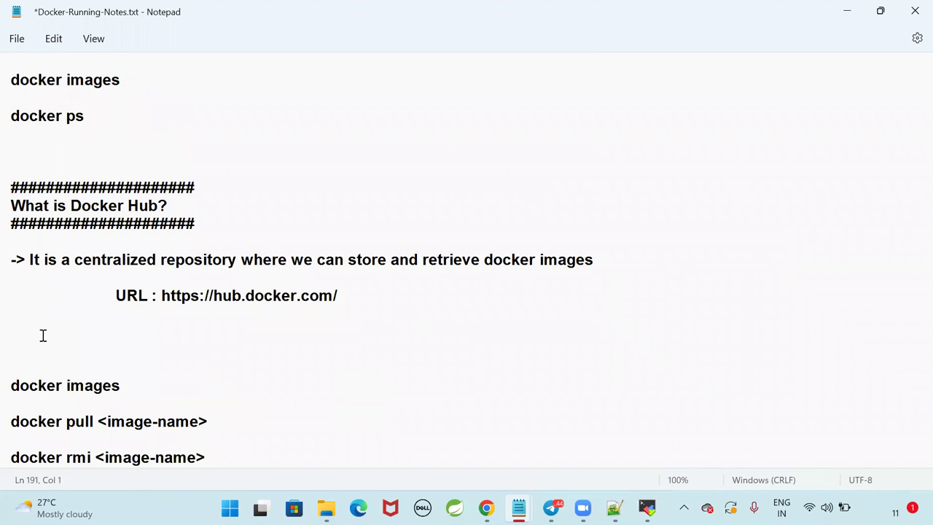
{"action": "scroll", "coordinate": [182, 368], "scroll_direction": "down", "scroll_amount": 1}
{"action": "scroll", "coordinate": [248, 378], "scroll_direction": "up", "scroll_amount": 2}
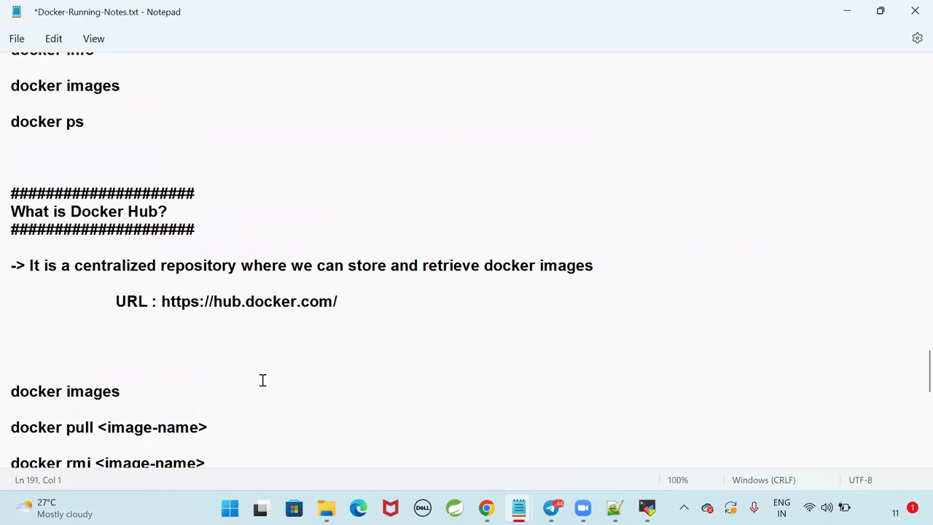
{"action": "left_click_drag", "start_coordinate": [378, 354], "coordinate": [8, 235]}
{"action": "key", "text": "ctrl+c"}
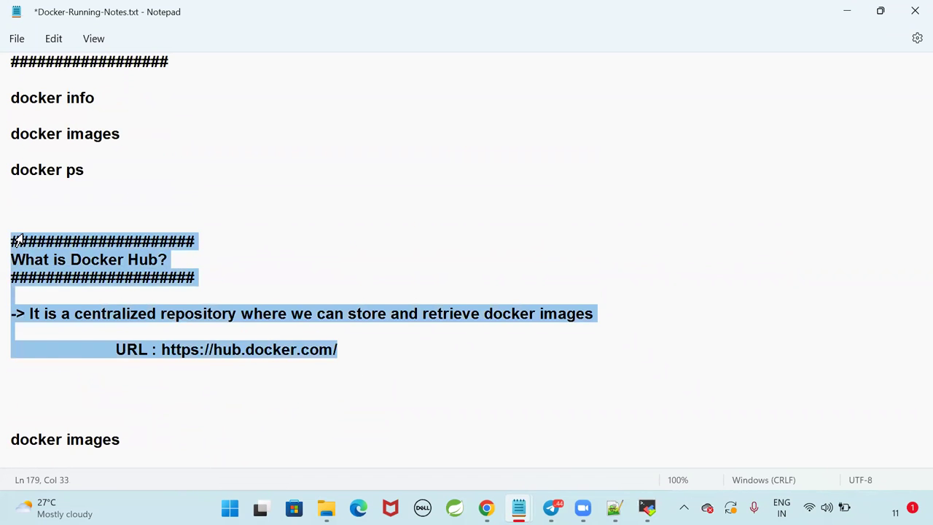
{"action": "key", "text": "Delete"}
Insert three blank lines between the Docker architecture flow and the Docker Commands heading, and place the text cursor among them.
{"action": "scroll", "coordinate": [162, 246], "scroll_direction": "up", "scroll_amount": 4}
{"action": "left_click", "coordinate": [221, 202]}
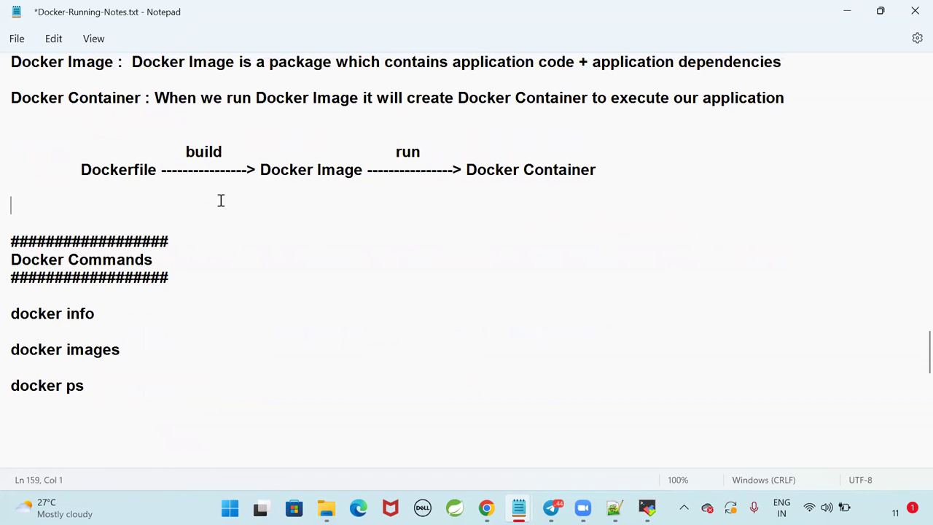
{"action": "key", "text": "Return"}
{"action": "key", "text": "Return"}
{"action": "key", "text": "Return"}
{"action": "key", "text": "Up"}
{"action": "key", "text": "Up"}
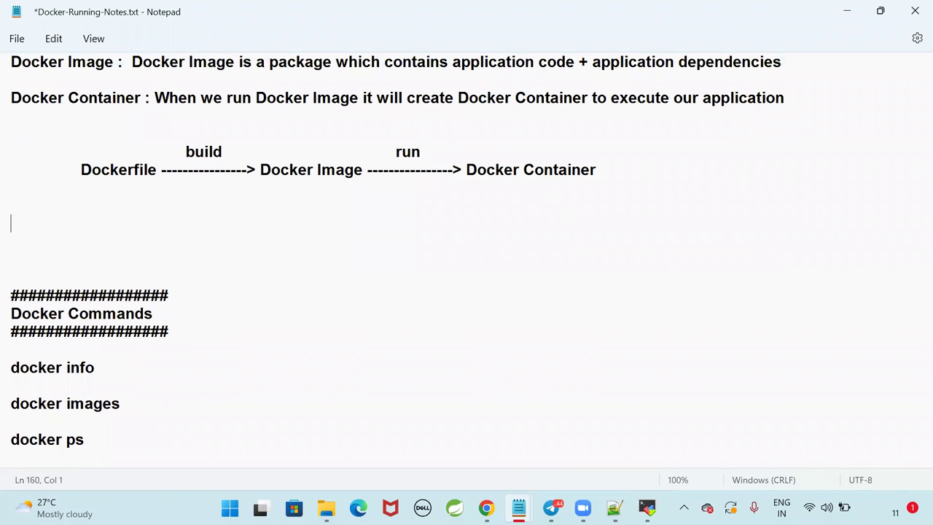
Paste the copied "What is Docker Hub?" section between the Docker architecture flow and the Docker Commands heading.
{"action": "key", "text": "ctrl+v"}
{"action": "scroll", "coordinate": [217, 248], "scroll_direction": "down", "scroll_amount": 5}
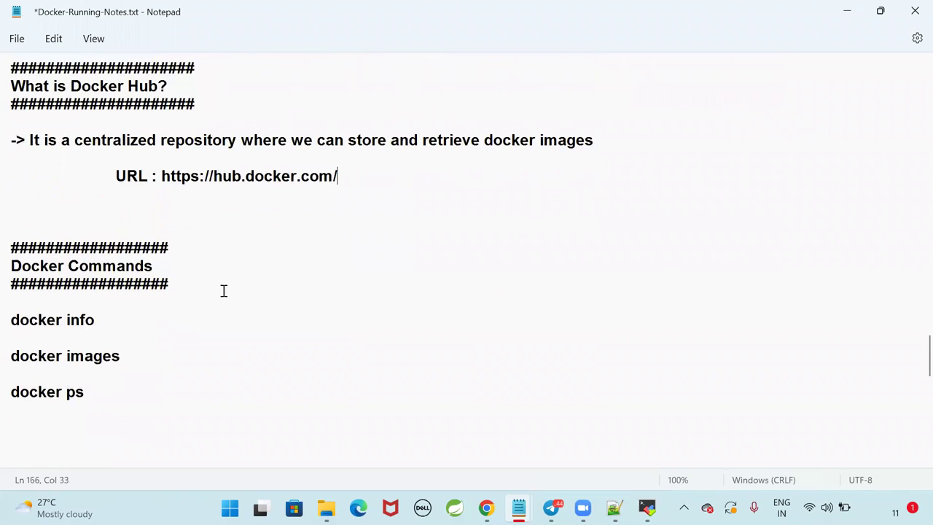
Remove the surplus blank lines between docker ps and the second docker images line, and save the notes.
{"action": "left_click", "coordinate": [216, 300]}
{"action": "key", "text": "Delete"}
{"action": "key", "text": "Delete"}
{"action": "key", "text": "Delete"}
{"action": "key", "text": "Delete"}
{"action": "key", "text": "Delete"}
{"action": "key", "text": "Delete"}
{"action": "key", "text": "Delete"}
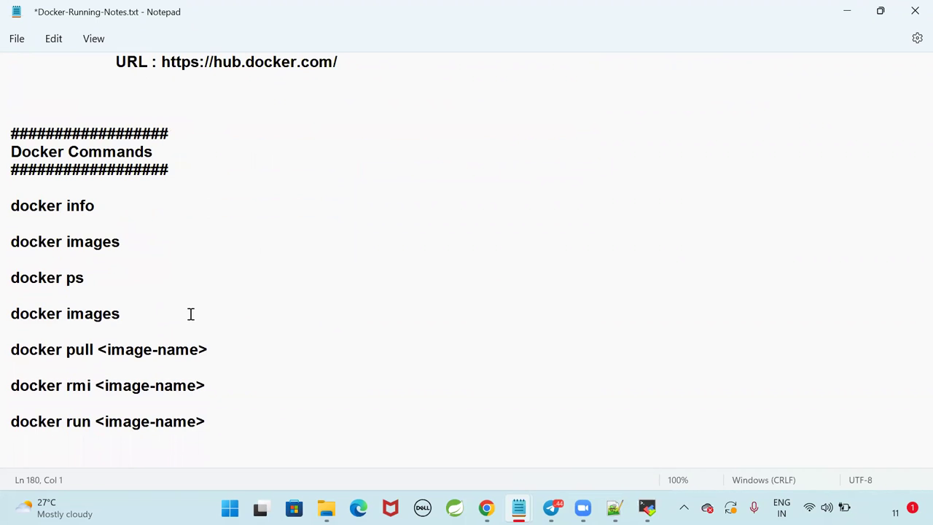
{"action": "key", "text": "ctrl+s"}
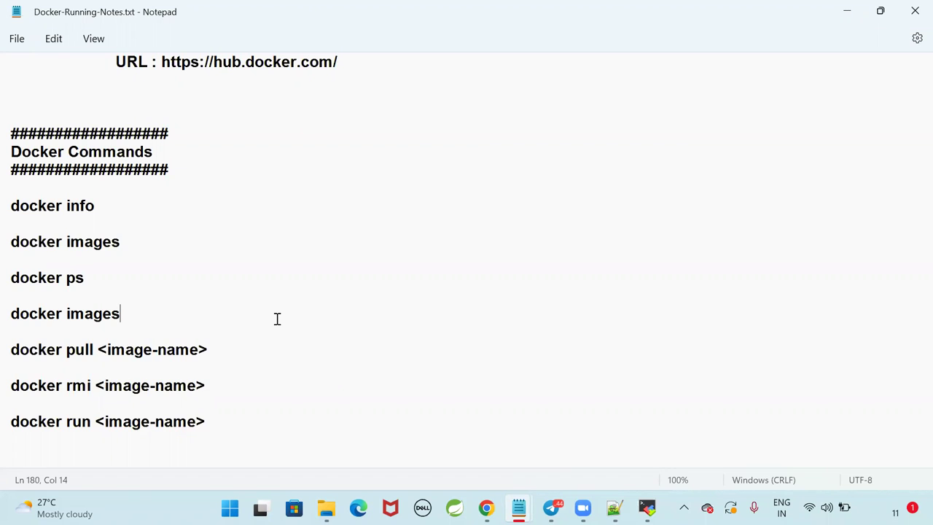
Switch to the MobaXterm terminal and run the hello-world image with docker run hello-world.
{"action": "left_click_drag", "start_coordinate": [229, 430], "coordinate": [8, 198]}
{"action": "left_click", "coordinate": [193, 273]}
{"action": "left_click", "coordinate": [647, 507]}
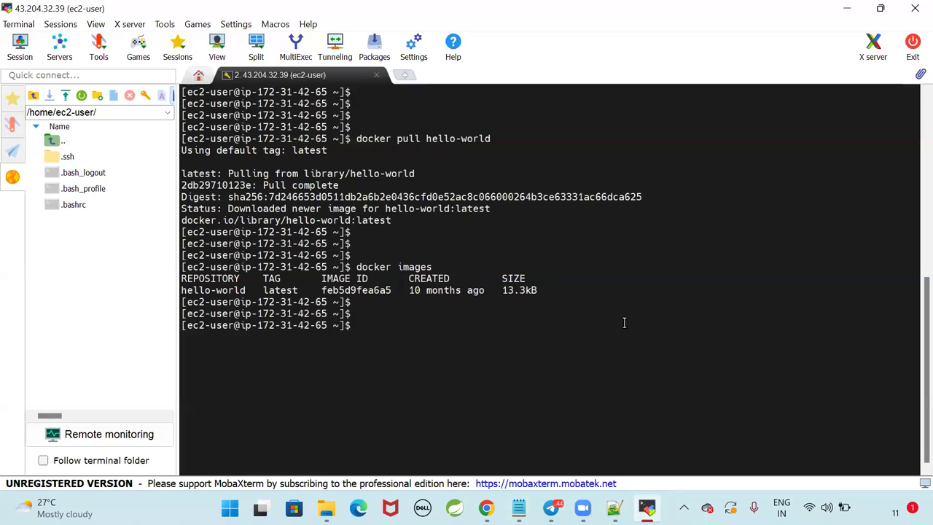
{"action": "key", "text": "Return"}
{"action": "key", "text": "Return"}
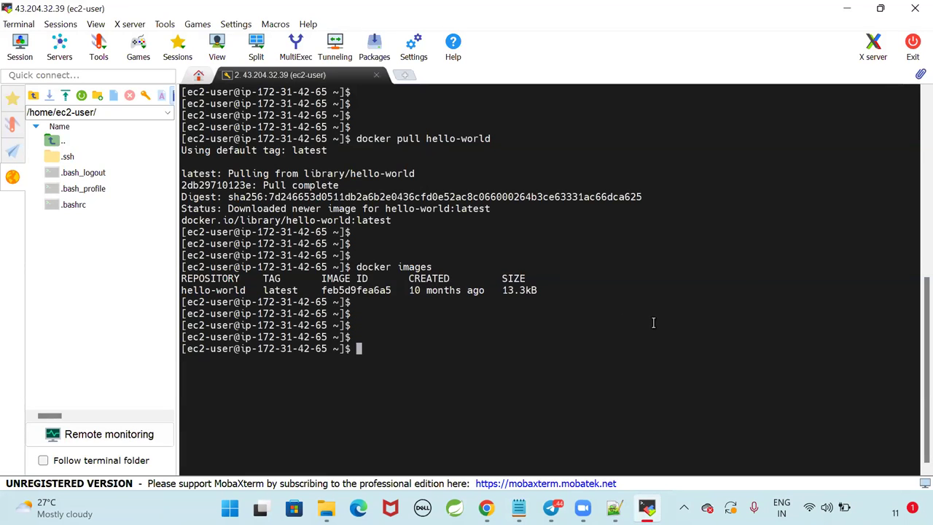
{"action": "type", "text": "docker run hello-world"}
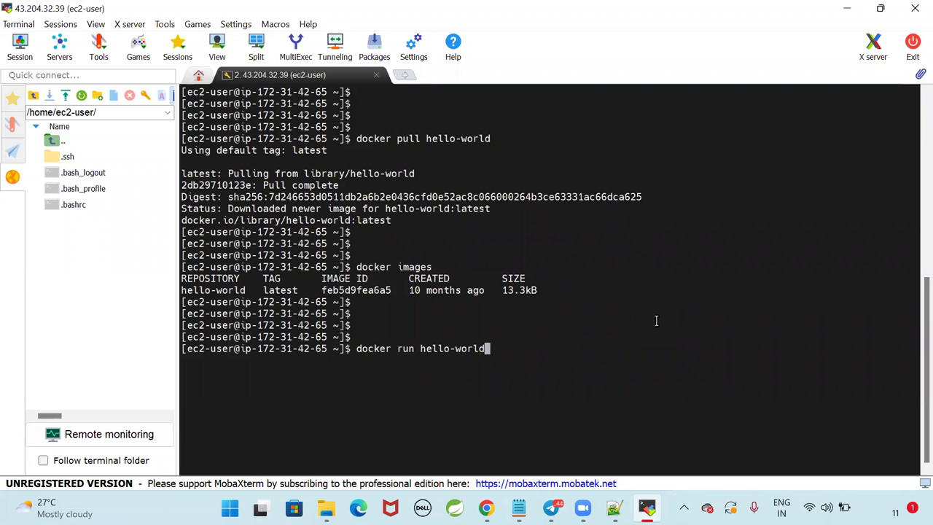
{"action": "key", "text": "Return"}
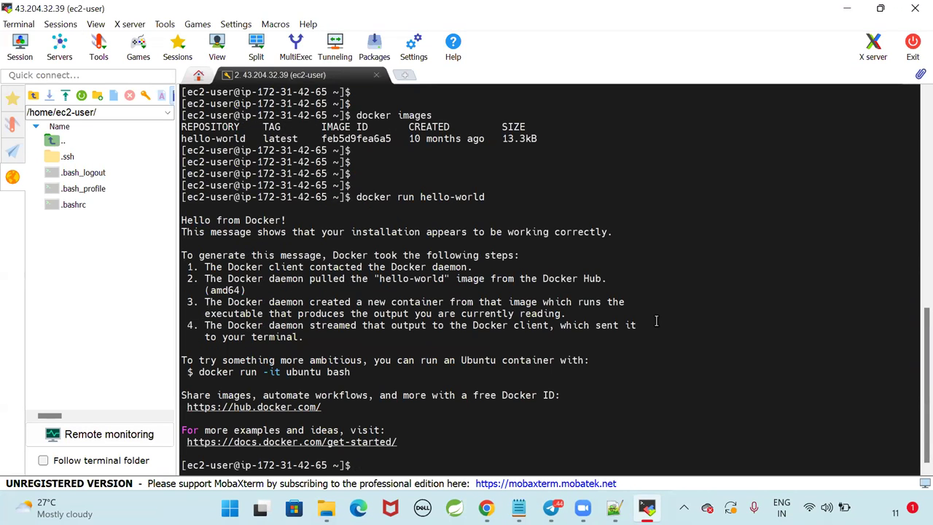
Examine the executed docker run hello-world command, including its run keyword and image name.
{"action": "left_click_drag", "start_coordinate": [420, 197], "coordinate": [509, 197]}
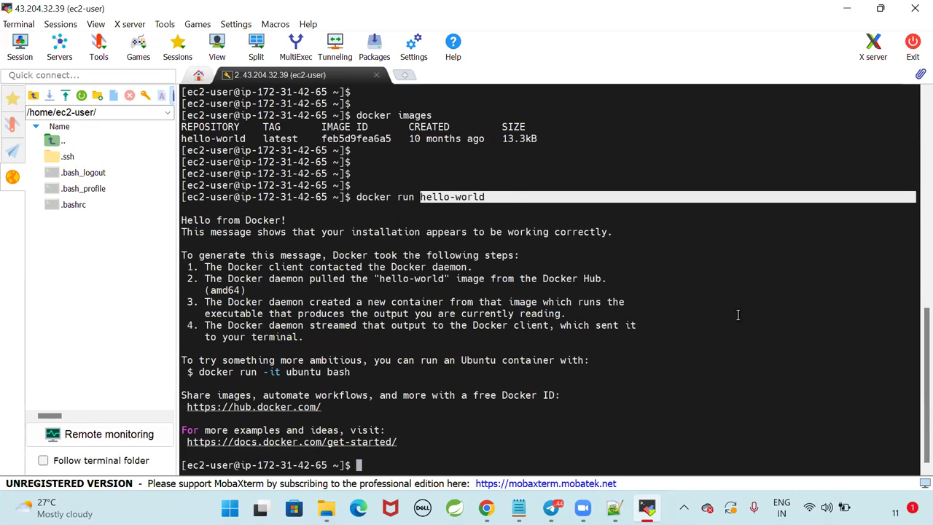
{"action": "left_click", "coordinate": [510, 196]}
{"action": "left_click_drag", "start_coordinate": [351, 197], "coordinate": [392, 196]}
{"action": "double_click", "coordinate": [405, 197]}
{"action": "left_click", "coordinate": [429, 197]}
{"action": "triple_click", "coordinate": [548, 211]}
{"action": "left_click", "coordinate": [399, 230]}
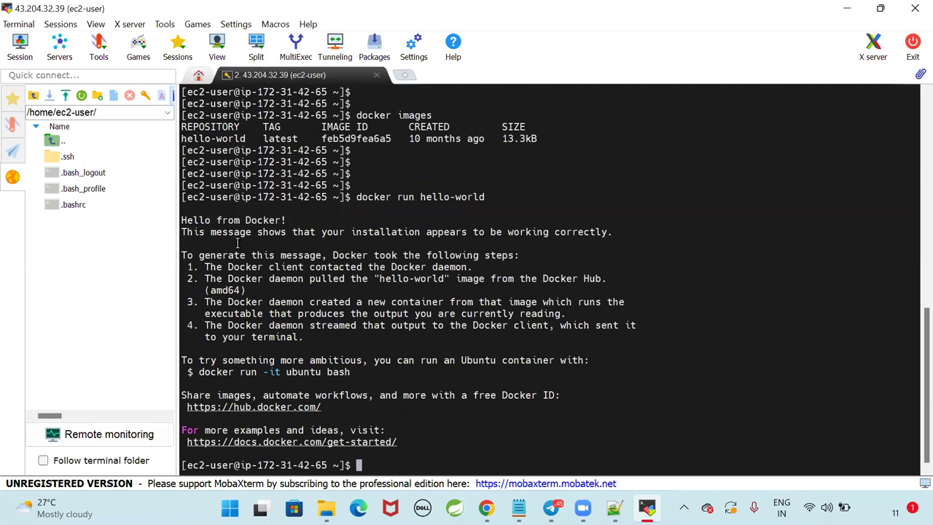
Examine the container output, from the "Hello from Docker!" greeting to the numbered steps Docker took to generate it.
{"action": "left_click_drag", "start_coordinate": [180, 220], "coordinate": [348, 220]}
{"action": "left_click", "coordinate": [435, 231]}
{"action": "left_click_drag", "start_coordinate": [423, 196], "coordinate": [508, 195]}
{"action": "left_click", "coordinate": [293, 231]}
{"action": "left_click_drag", "start_coordinate": [181, 220], "coordinate": [292, 220]}
{"action": "left_click", "coordinate": [292, 220]}
{"action": "left_click_drag", "start_coordinate": [181, 232], "coordinate": [612, 232]}
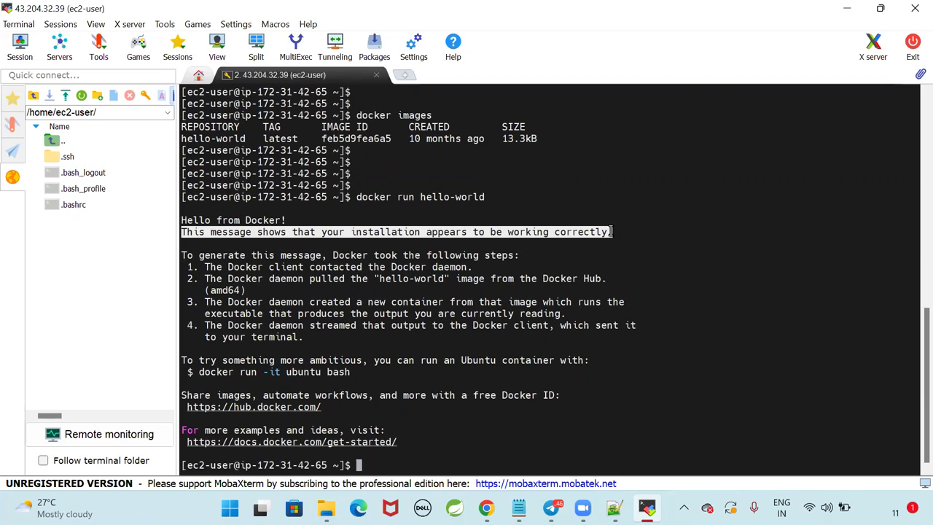
{"action": "left_click", "coordinate": [679, 237]}
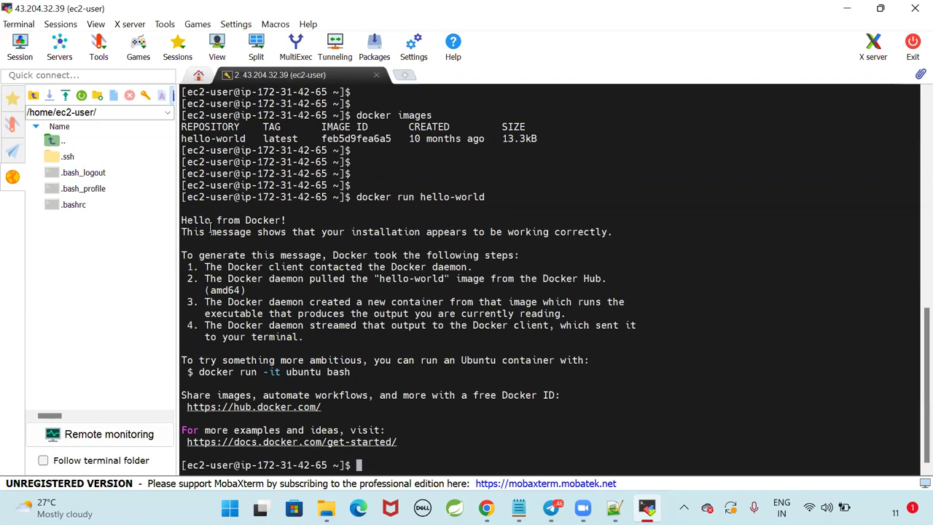
{"action": "left_click_drag", "start_coordinate": [184, 222], "coordinate": [267, 232]}
{"action": "left_click_drag", "start_coordinate": [420, 197], "coordinate": [443, 198]}
{"action": "left_click", "coordinate": [493, 199]}
{"action": "left_click_drag", "start_coordinate": [184, 255], "coordinate": [333, 343]}
{"action": "left_click", "coordinate": [333, 343]}
{"action": "left_click_drag", "start_coordinate": [182, 255], "coordinate": [327, 335]}
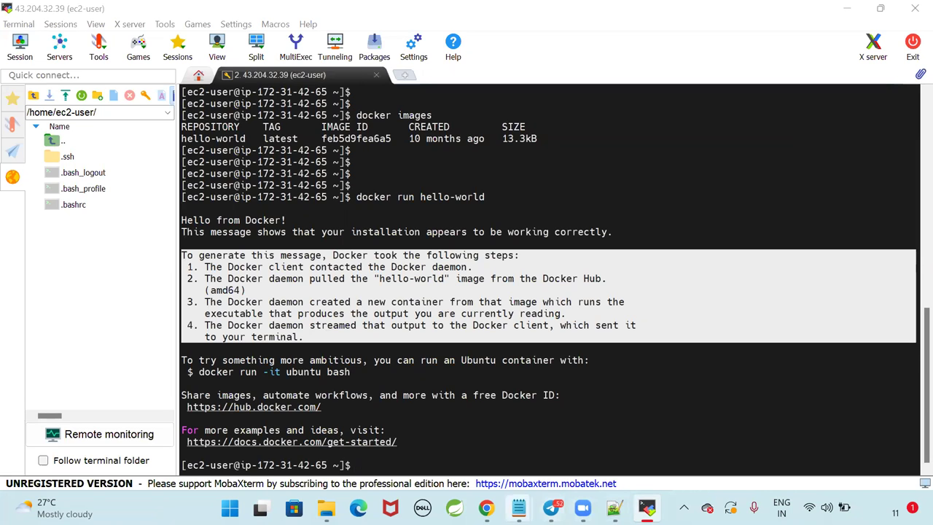
Switch to Docker-Running-Notes in Notepad and review the docker info, docker images and docker ps commands.
{"action": "mouse_move", "coordinate": [519, 507]}
{"action": "left_click", "coordinate": [586, 412]}
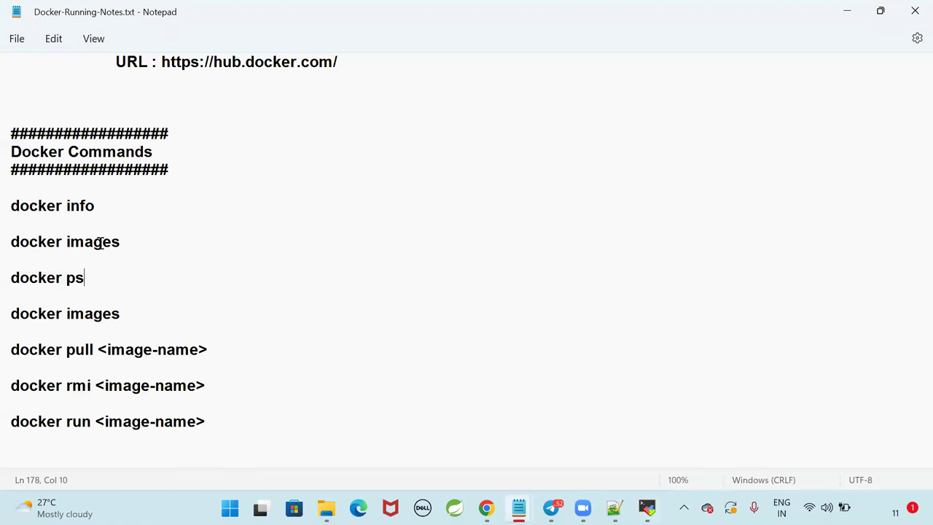
{"action": "left_click", "coordinate": [18, 206]}
{"action": "left_click_drag", "start_coordinate": [136, 206], "coordinate": [6, 206]}
{"action": "left_click", "coordinate": [173, 204]}
{"action": "left_click_drag", "start_coordinate": [157, 242], "coordinate": [7, 242]}
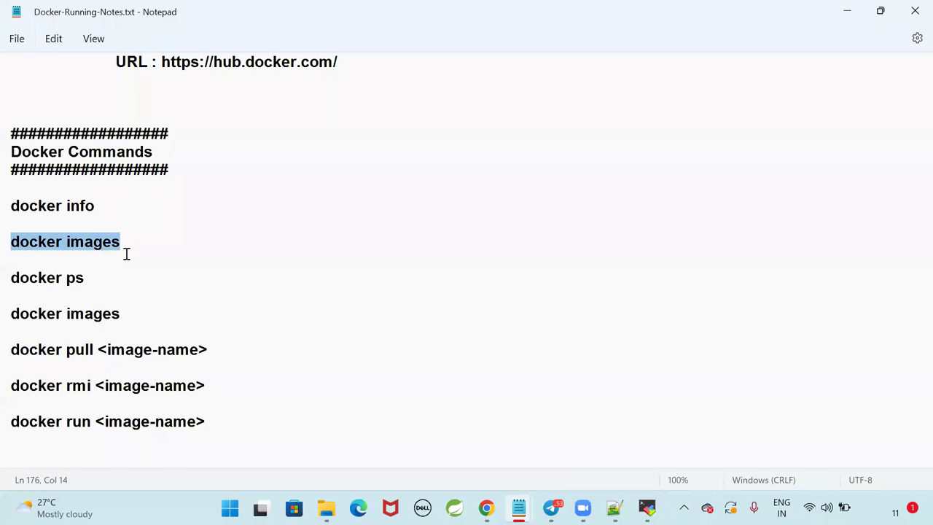
{"action": "left_click", "coordinate": [167, 246]}
{"action": "left_click_drag", "start_coordinate": [110, 277], "coordinate": [7, 278]}
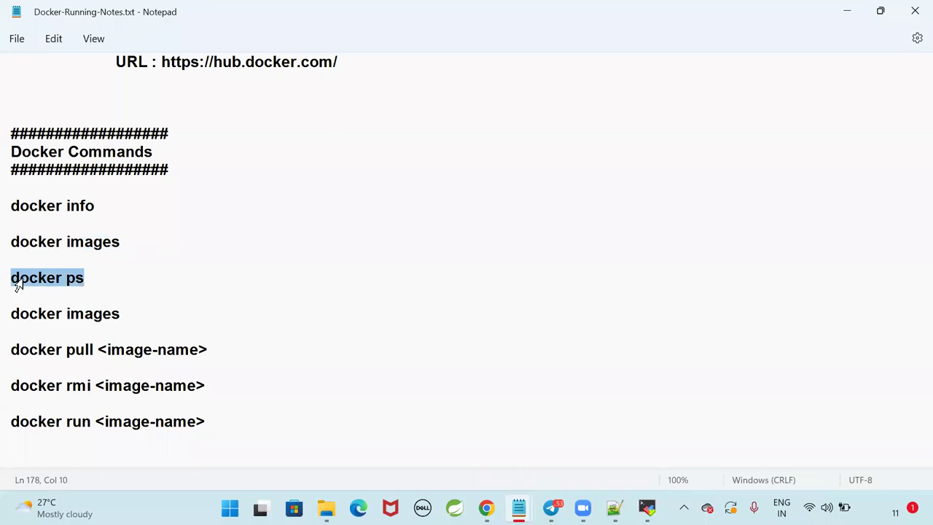
{"action": "left_click", "coordinate": [205, 278]}
{"action": "mouse_move", "coordinate": [647, 508]}
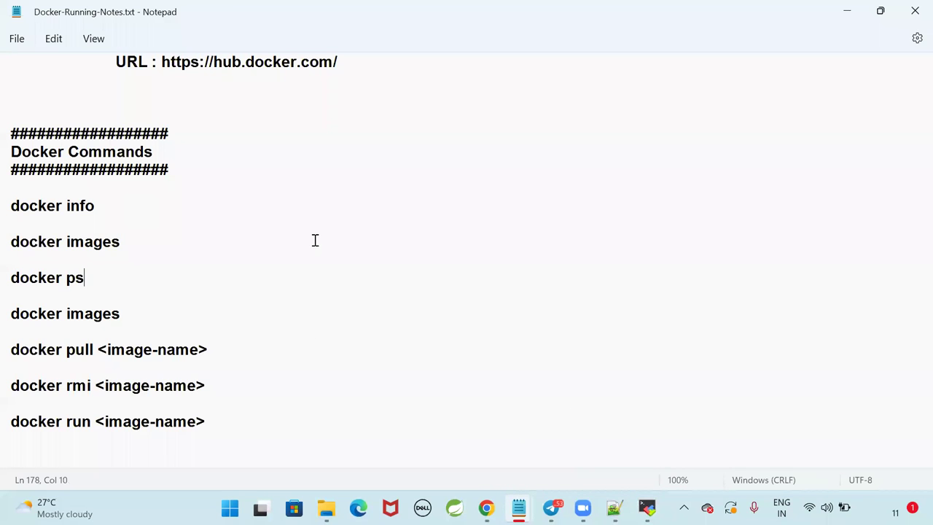
Delete the duplicate docker images line below docker ps, and highlight the <image-name> placeholder of the docker pull command.
{"action": "left_click", "coordinate": [153, 311]}
{"action": "left_click_drag", "start_coordinate": [154, 310], "coordinate": [18, 313]}
{"action": "key", "text": "BackSpace"}
{"action": "key", "text": "BackSpace"}
{"action": "key", "text": "BackSpace"}
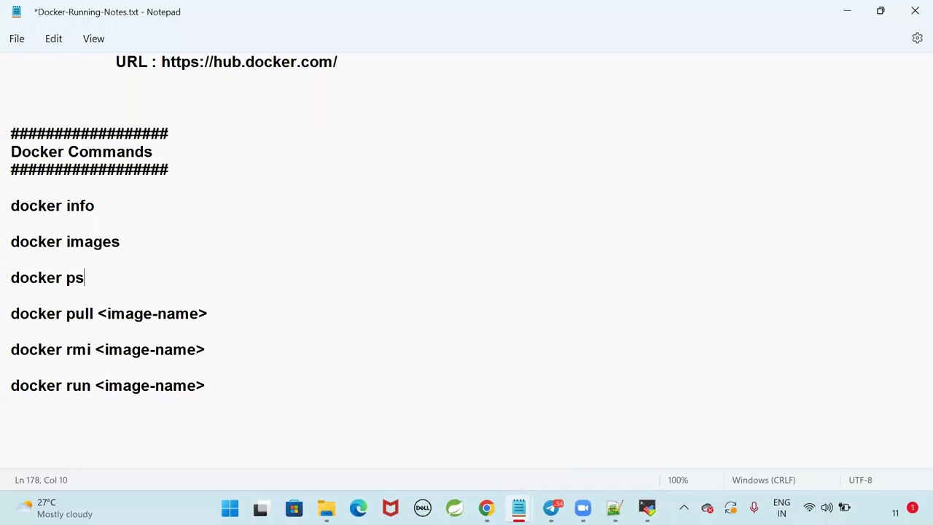
{"action": "left_click_drag", "start_coordinate": [99, 311], "coordinate": [268, 311]}
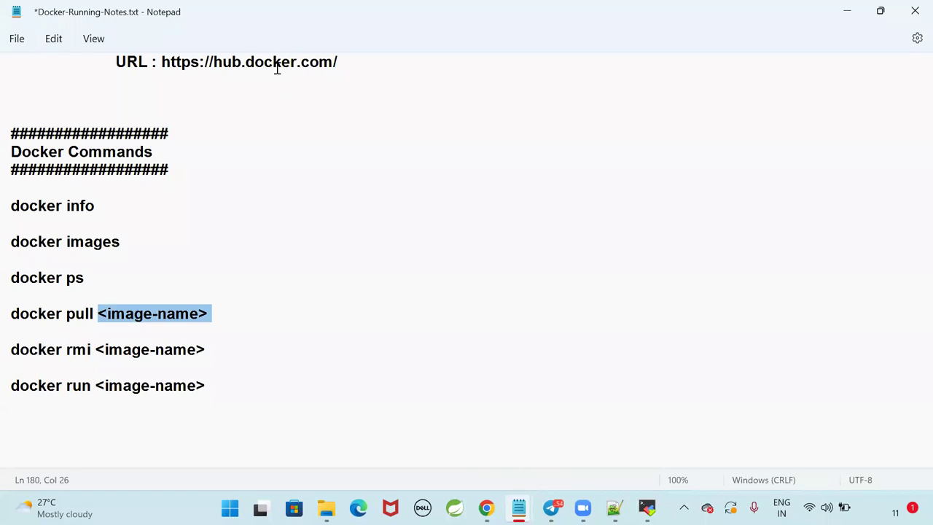
{"action": "key", "text": "Right"}
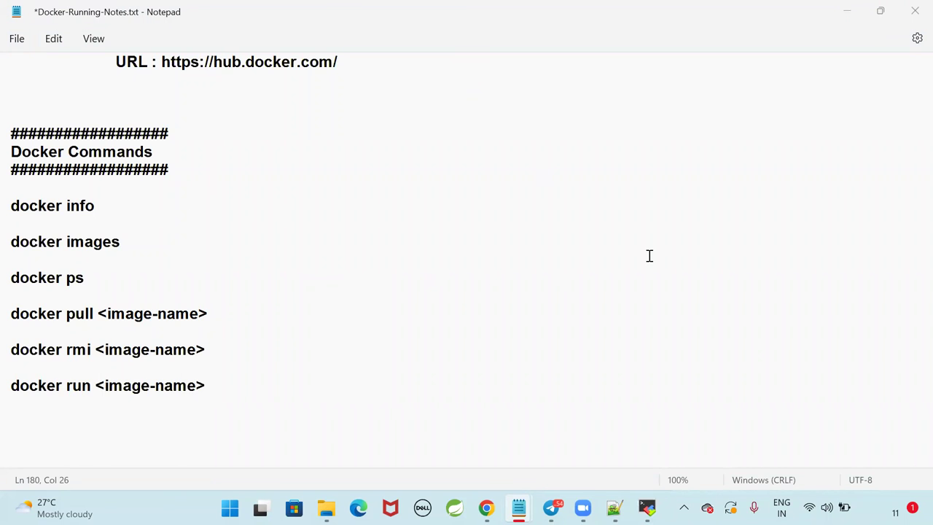
Switch to MobaXterm and examine the output of docker run hello-world, including the numbered steps taken by the Docker client and daemon.
{"action": "left_click", "coordinate": [646, 508]}
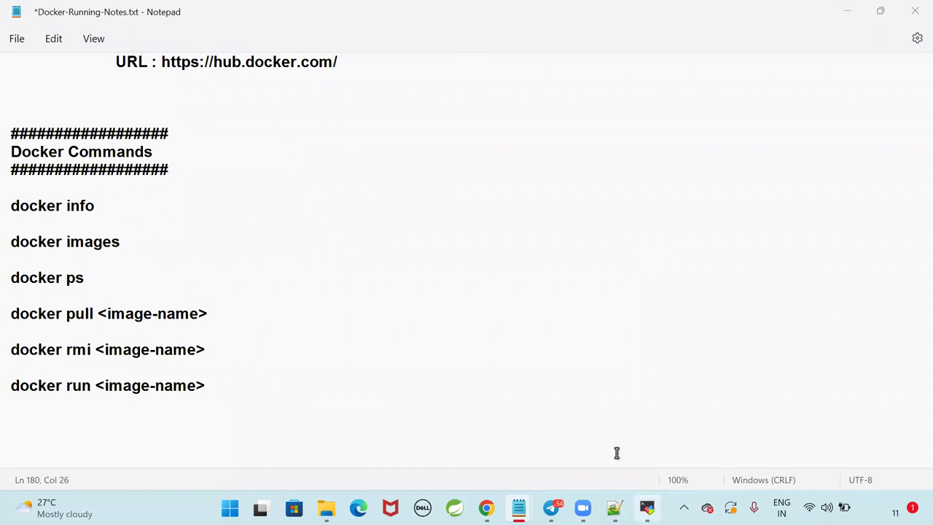
{"action": "left_click_drag", "start_coordinate": [182, 256], "coordinate": [636, 325]}
{"action": "left_click", "coordinate": [207, 289]}
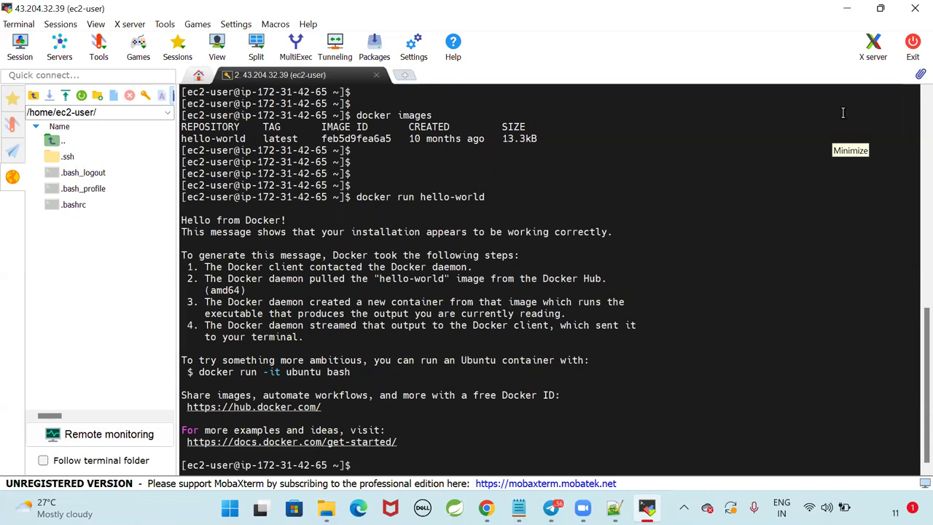
{"action": "left_click_drag", "start_coordinate": [357, 197], "coordinate": [472, 197]}
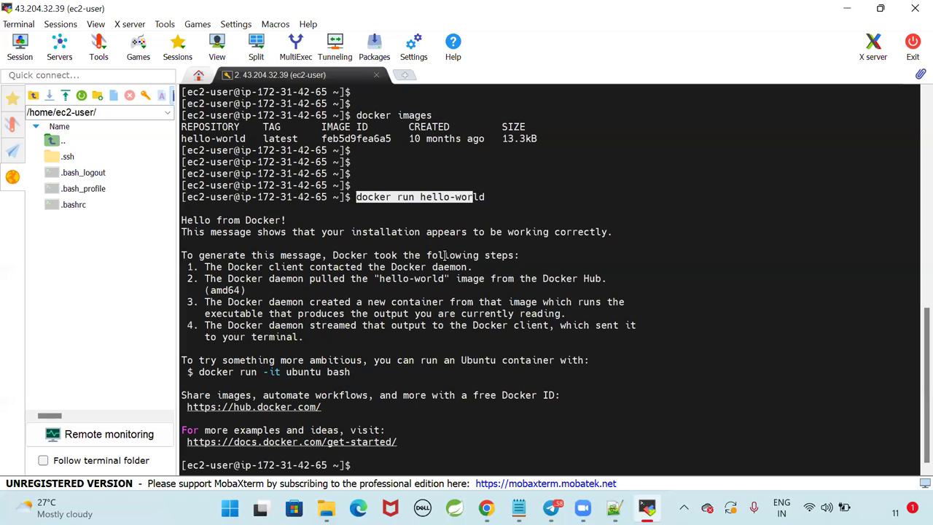
{"action": "left_click_drag", "start_coordinate": [205, 266], "coordinate": [455, 265]}
{"action": "left_click", "coordinate": [364, 284]}
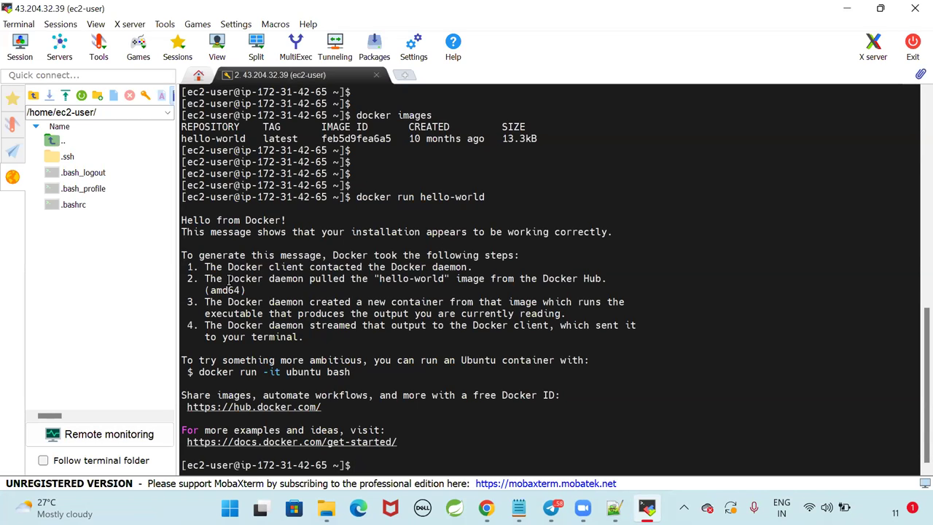
{"action": "left_click_drag", "start_coordinate": [202, 279], "coordinate": [594, 279]}
{"action": "left_click", "coordinate": [347, 325]}
{"action": "left_click_drag", "start_coordinate": [206, 301], "coordinate": [557, 301]}
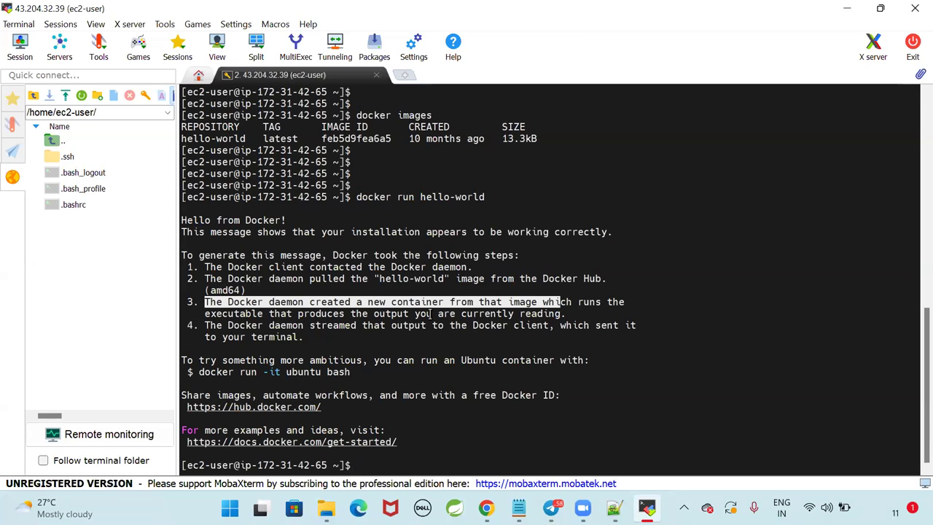
{"action": "left_click", "coordinate": [326, 322]}
{"action": "left_click_drag", "start_coordinate": [326, 315], "coordinate": [548, 314]}
{"action": "left_click", "coordinate": [548, 315]}
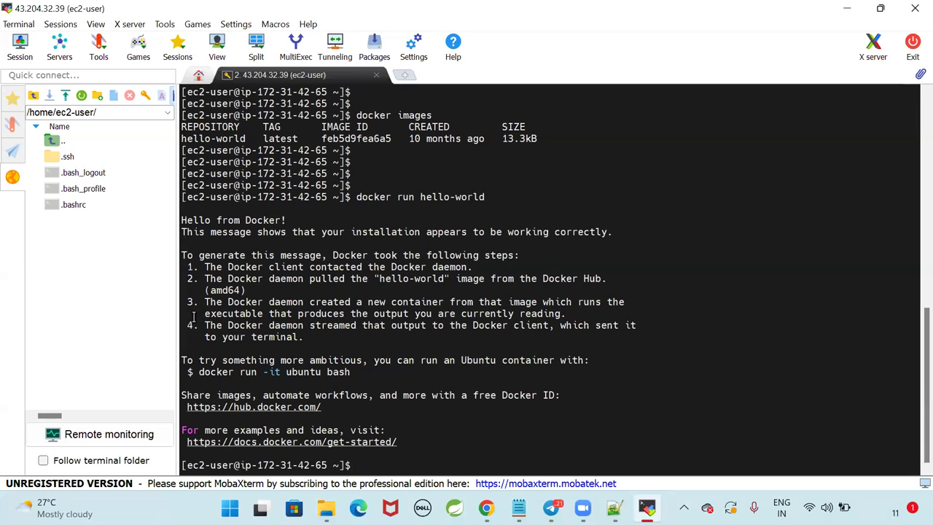
{"action": "left_click_drag", "start_coordinate": [194, 316], "coordinate": [619, 324]}
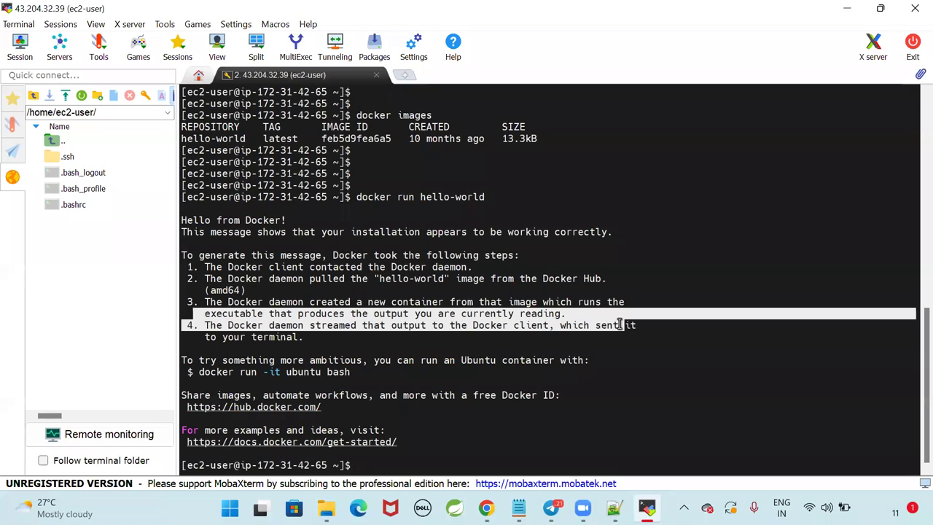
{"action": "left_click", "coordinate": [524, 324]}
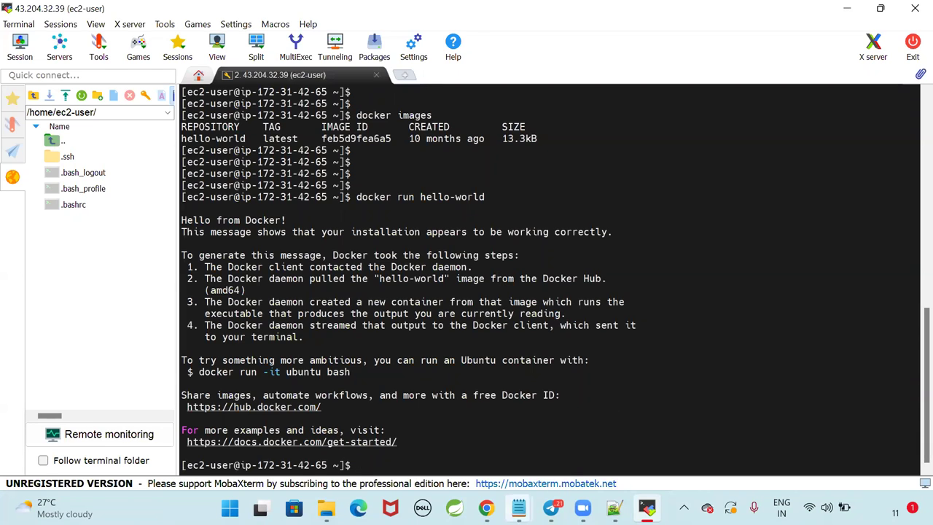
Switch to the Docker notes in Notepad and review the Dockerfile, Docker Image and Docker Container flow with its build and run stages.
{"action": "mouse_move", "coordinate": [518, 508]}
{"action": "left_click", "coordinate": [592, 408]}
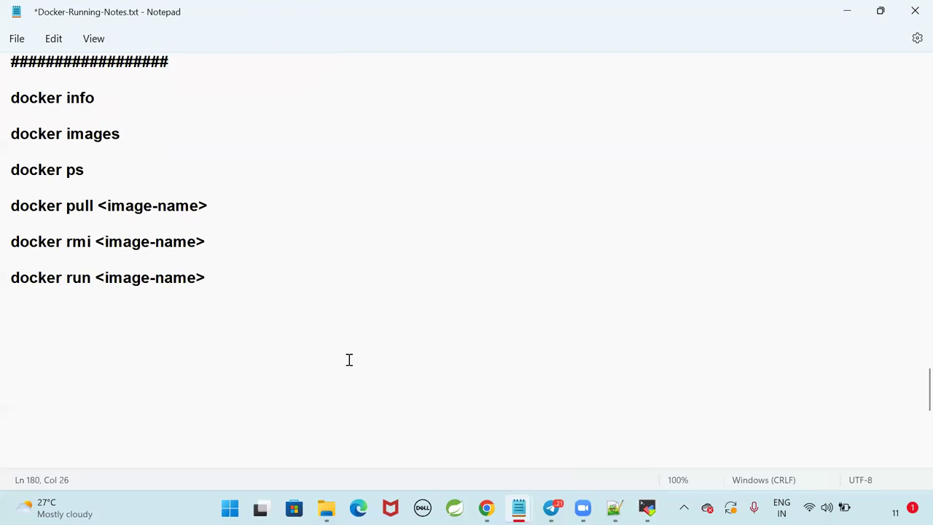
{"action": "left_click", "coordinate": [283, 321]}
{"action": "scroll", "coordinate": [283, 321], "scroll_direction": "up", "scroll_amount": 7}
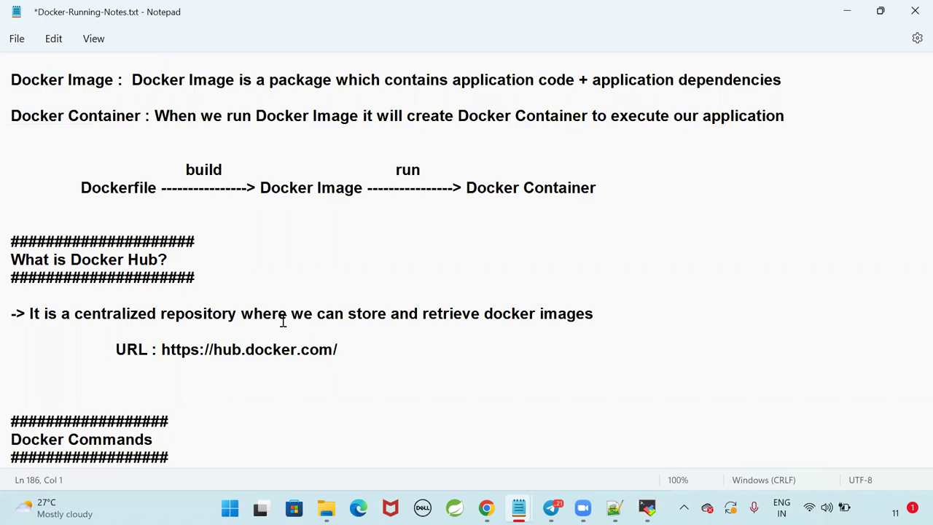
{"action": "left_click", "coordinate": [341, 204]}
{"action": "key", "text": "Left"}
{"action": "double_click", "coordinate": [518, 190]}
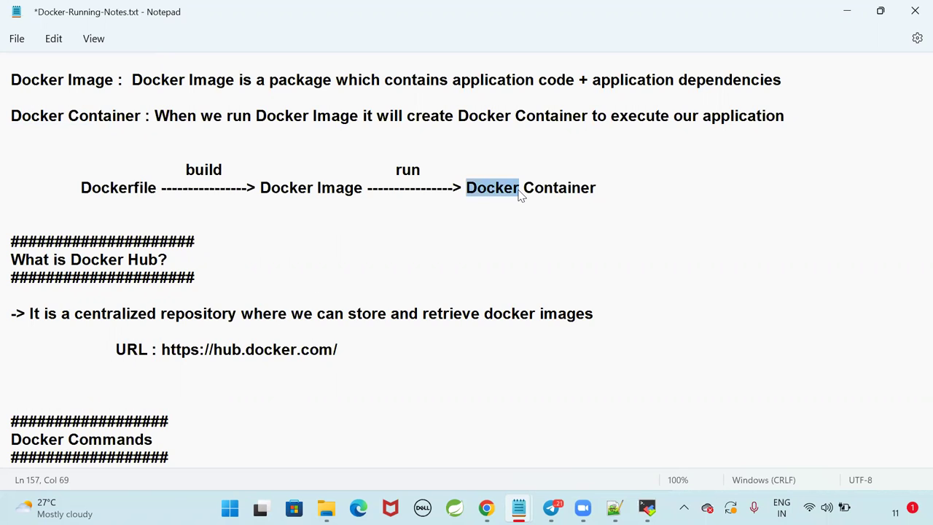
{"action": "double_click", "coordinate": [408, 168]}
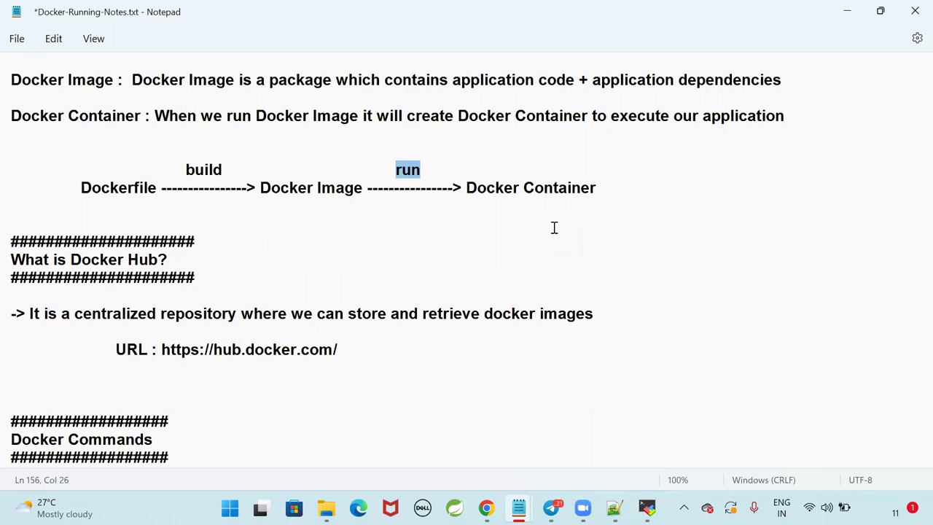
{"action": "left_click", "coordinate": [449, 250]}
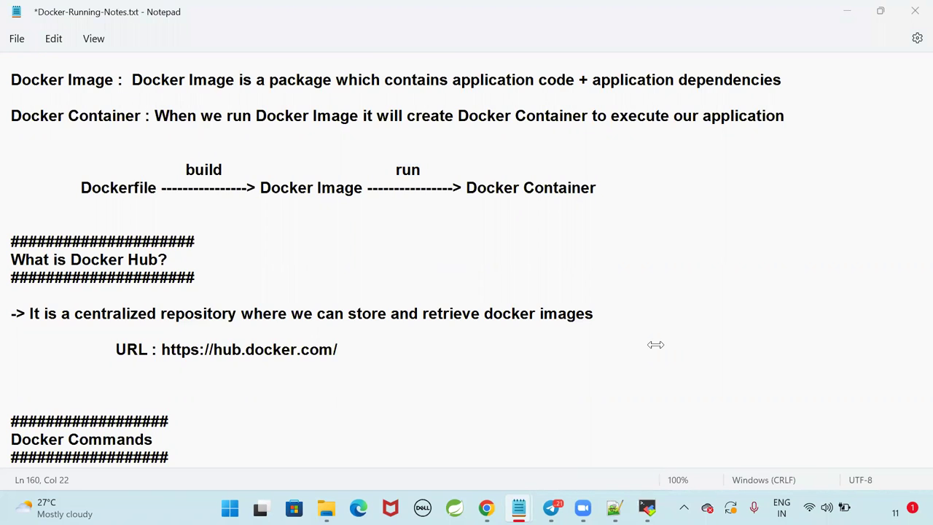
Read through the notes from the Docker Hub section to the end of the Docker Commands list.
{"action": "left_click", "coordinate": [498, 323]}
{"action": "scroll", "coordinate": [497, 323], "scroll_direction": "down", "scroll_amount": 1}
{"action": "scroll", "coordinate": [498, 323], "scroll_direction": "down", "scroll_amount": 1}
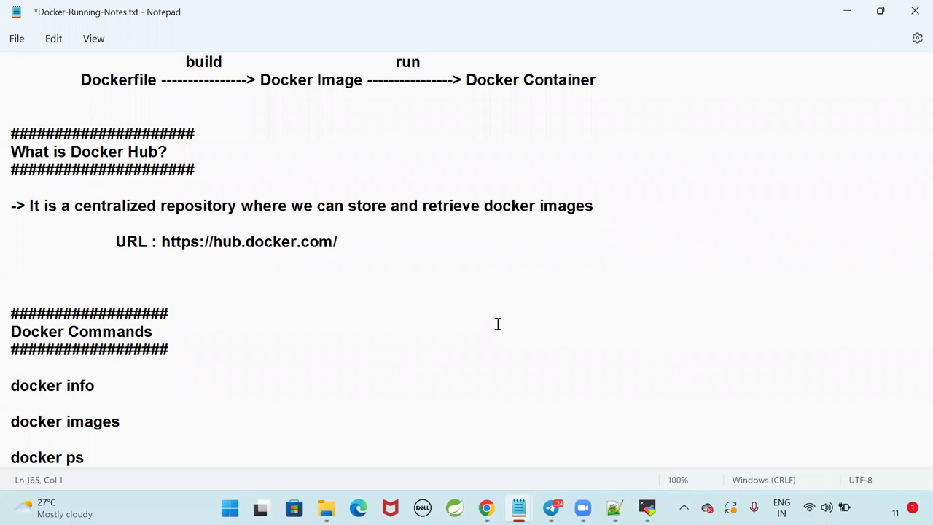
{"action": "scroll", "coordinate": [498, 324], "scroll_direction": "down", "scroll_amount": 1}
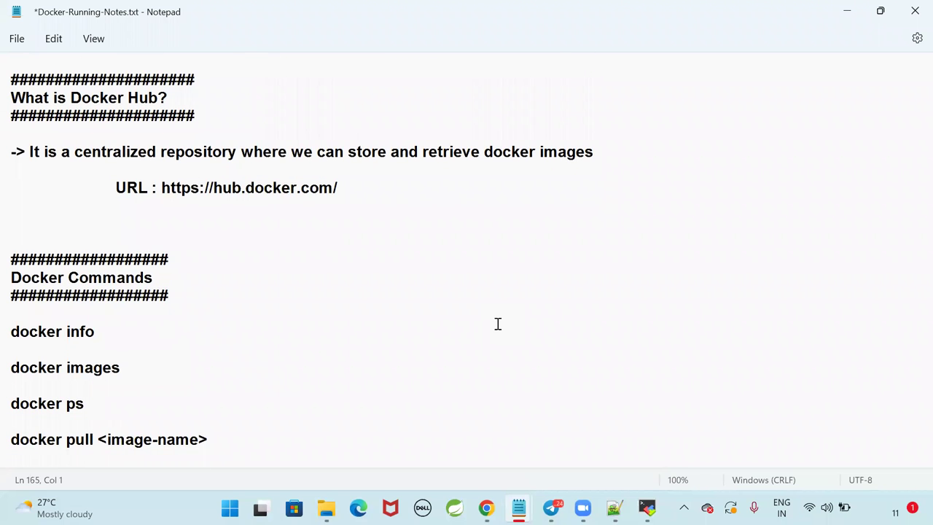
{"action": "scroll", "coordinate": [498, 323], "scroll_direction": "down", "scroll_amount": 1}
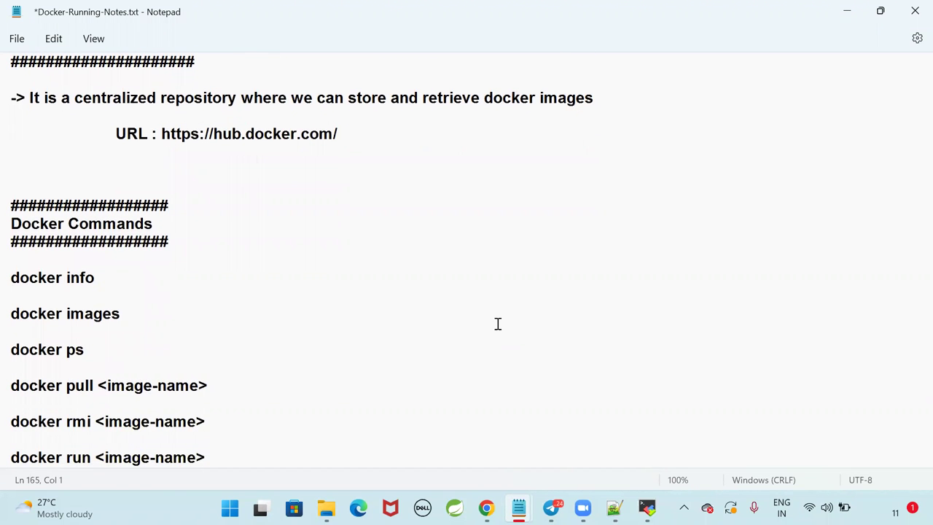
{"action": "scroll", "coordinate": [497, 323], "scroll_direction": "down", "scroll_amount": 1}
{"action": "scroll", "coordinate": [498, 323], "scroll_direction": "down", "scroll_amount": 1}
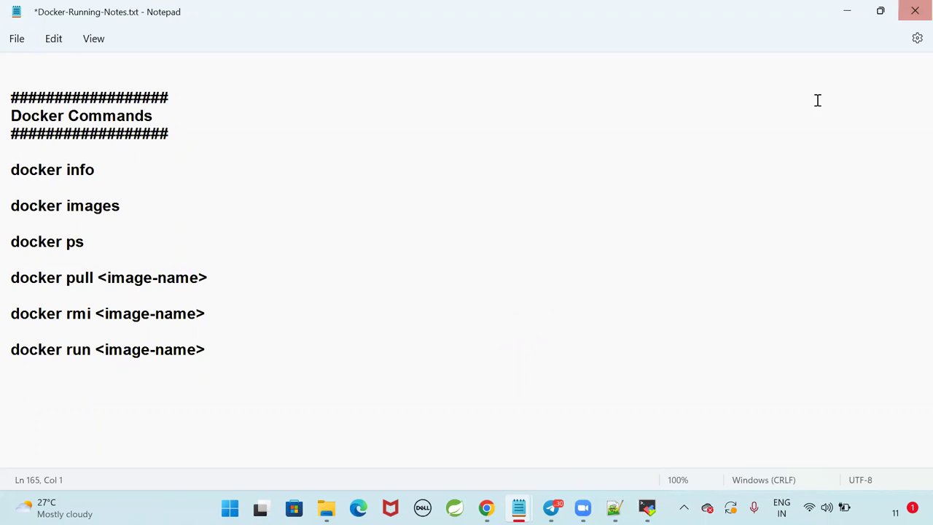
Below the Docker commands list, add the line "Q) Can we run the image directley without pulling ?".
{"action": "mouse_move", "coordinate": [647, 508]}
{"action": "left_click", "coordinate": [323, 413]}
{"action": "left_click", "coordinate": [348, 391]}
{"action": "key", "text": "Return"}
{"action": "type", "text": "@"}
{"action": "key", "text": "BackSpace"}
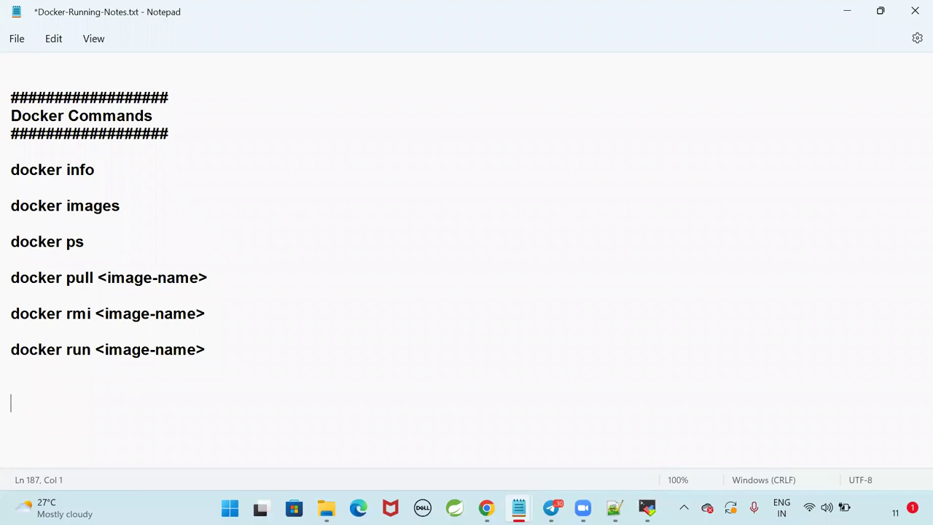
{"action": "type", "text": "Q) Can we run the image directley wit"}
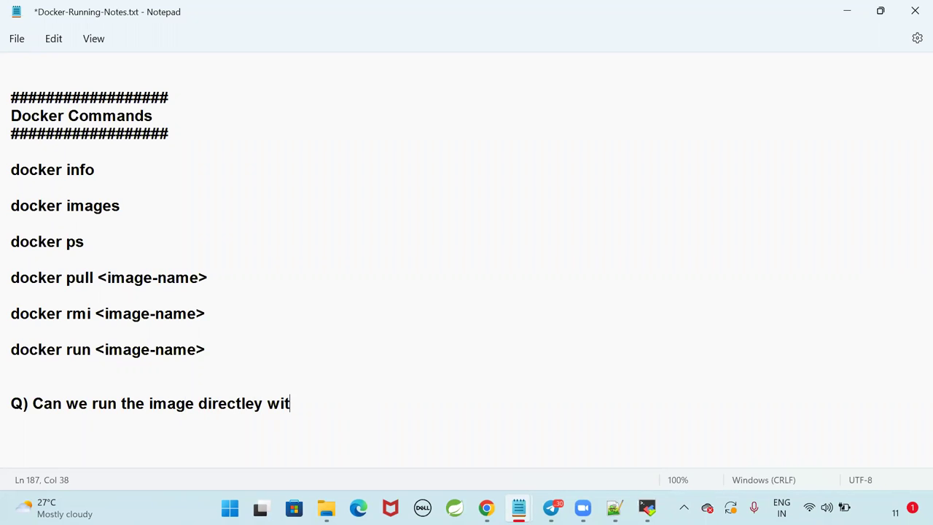
{"action": "type", "text": "hout pulling ?"}
Below the question, leave a blank line and add "Ans) Yes, docker daemon will pull it and it will run it.".
{"action": "key", "text": "Return"}
{"action": "key", "text": "Return"}
{"action": "key", "text": "Return"}
{"action": "key", "text": "Return"}
{"action": "key", "text": "Return"}
{"action": "key", "text": "Return"}
{"action": "key", "text": "BackSpace"}
{"action": "key", "text": "BackSpace"}
{"action": "key", "text": "BackSpace"}
{"action": "key", "text": "BackSpace"}
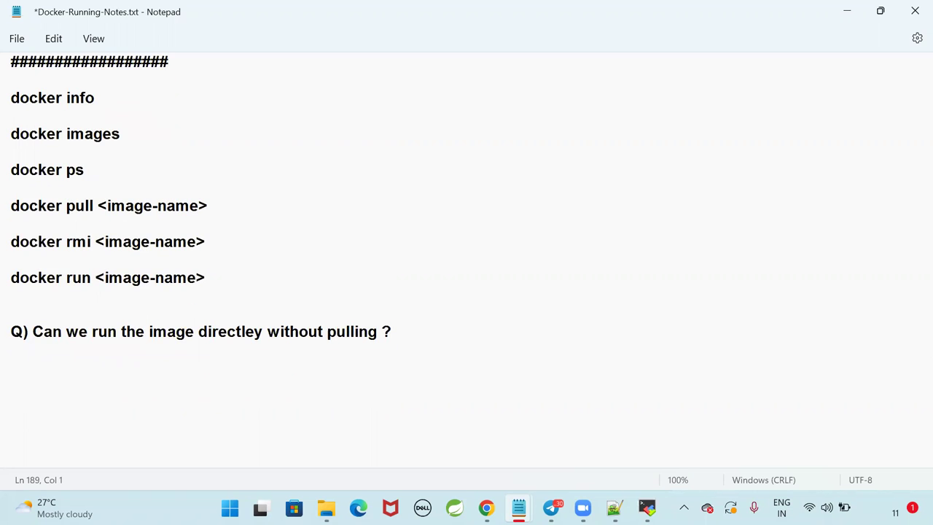
{"action": "type", "text": "Ans) Yes, d"}
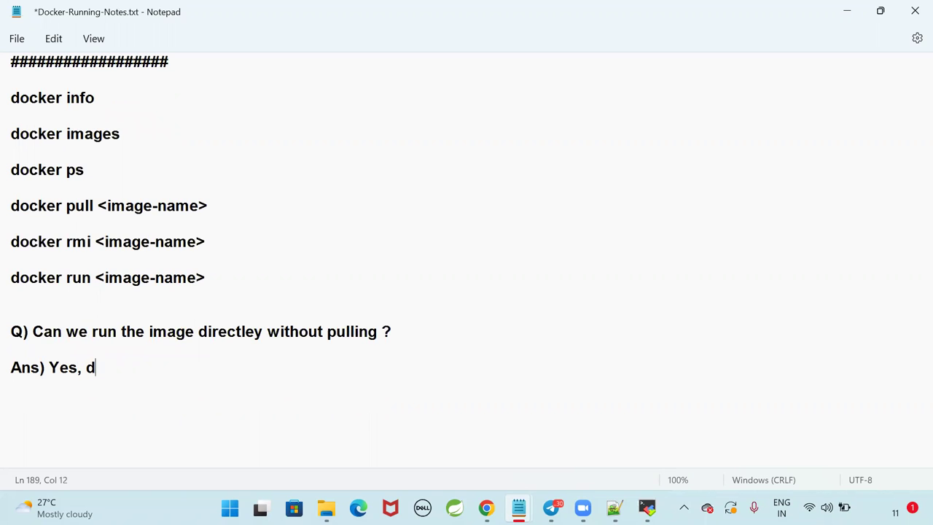
{"action": "type", "text": "ocker de"}
{"action": "key", "text": "BackSpace"}
{"action": "type", "text": "aemon will pull it and it will r"}
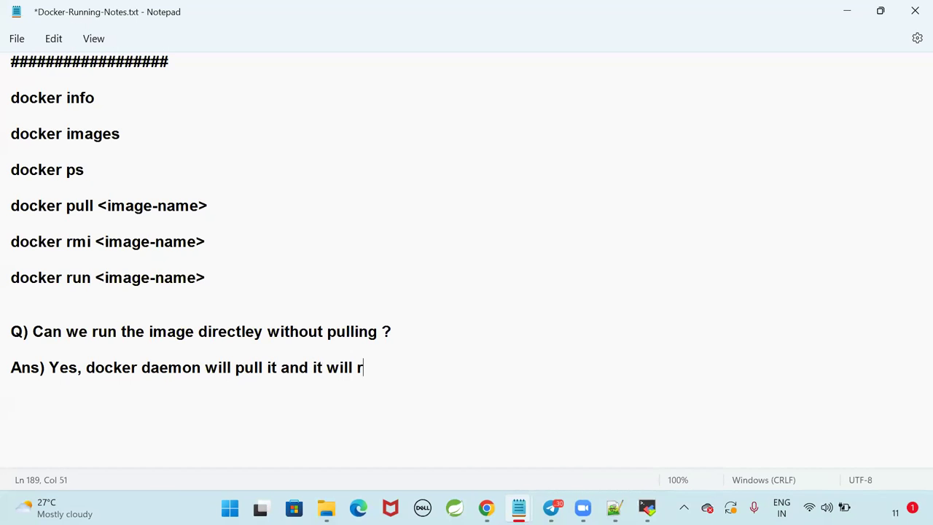
{"action": "type", "text": "un it."}
Switch to the MobaXterm session, clear the terminal and add a few empty prompt lines.
{"action": "key", "text": "alt+Tab"}
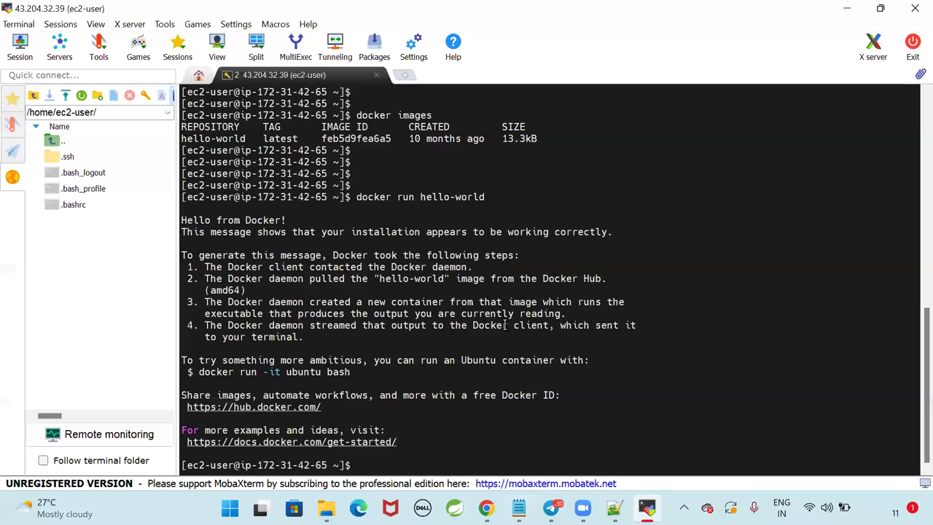
{"action": "type", "text": "clear"}
{"action": "key", "text": "Return"}
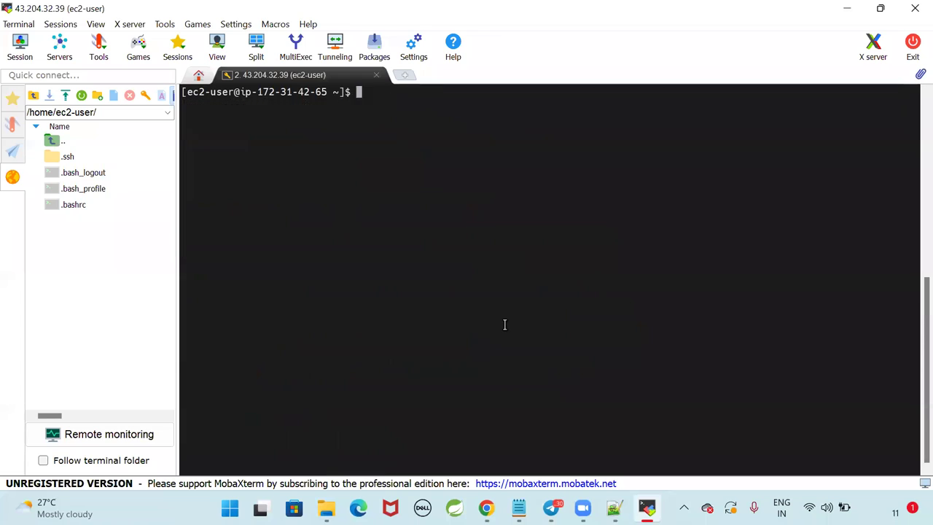
{"action": "key", "text": "Return"}
{"action": "key", "text": "Return"}
{"action": "key", "text": "Return"}
{"action": "key", "text": "Return"}
List the local Docker images with docker images.
{"action": "type", "text": "doc"}
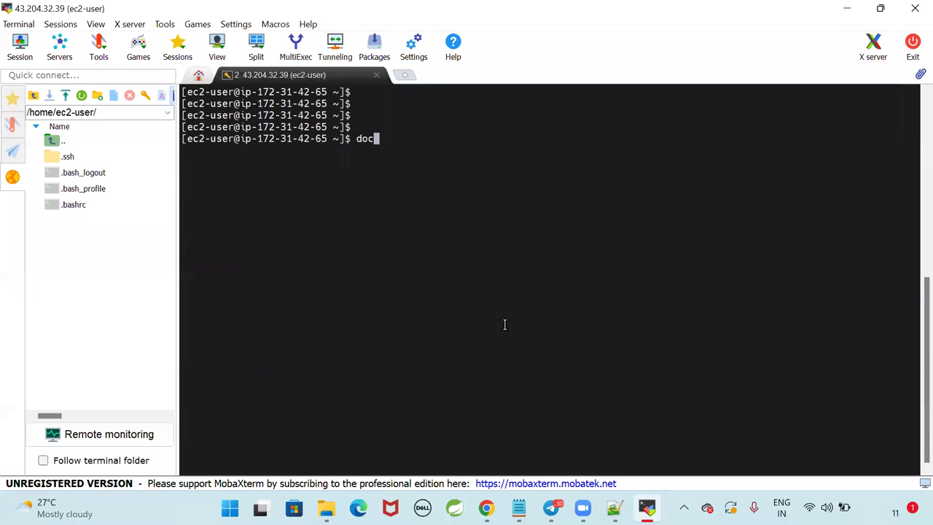
{"action": "type", "text": "ker images"}
{"action": "key", "text": "Return"}
{"action": "key", "text": "Return"}
{"action": "key", "text": "Return"}
{"action": "key", "text": "Return"}
Try to remove the hello-world image with docker rmi hello-world.
{"action": "type", "text": "docs"}
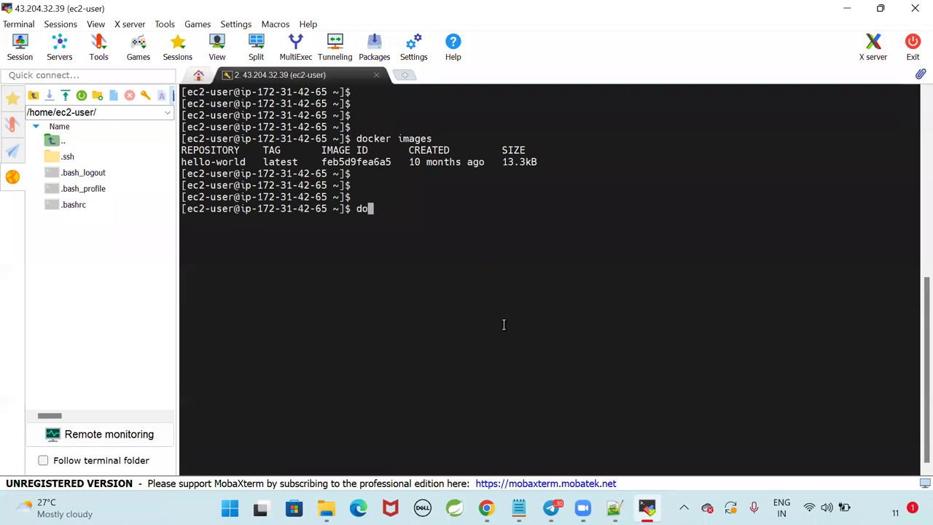
{"action": "key", "text": "BackSpace"}
{"action": "type", "text": "ker rmi hello"}
{"action": "type", "text": "-w"}
{"action": "key", "text": "BackSpace"}
{"action": "key", "text": "BackSpace"}
{"action": "type", "text": "-world"}
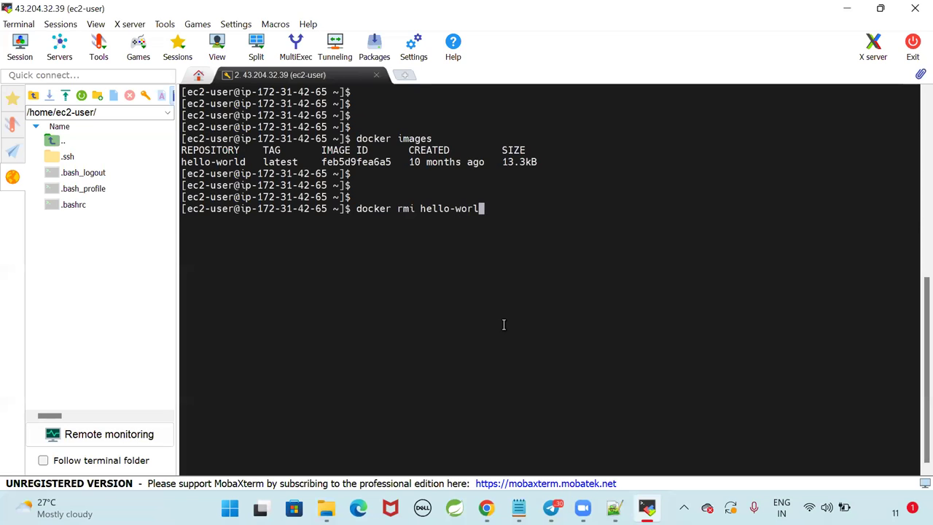
{"action": "key", "text": "Return"}
{"action": "key", "text": "Return"}
{"action": "key", "text": "Return"}
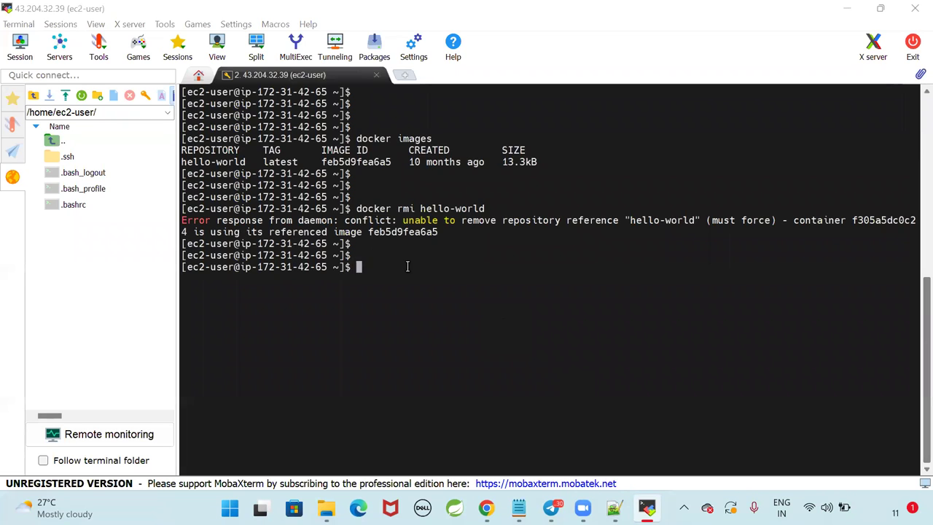
List the running containers with docker ps.
{"action": "key", "text": "Return"}
{"action": "key", "text": "Return"}
{"action": "key", "text": "Return"}
{"action": "type", "text": "docker ps"}
{"action": "key", "text": "Return"}
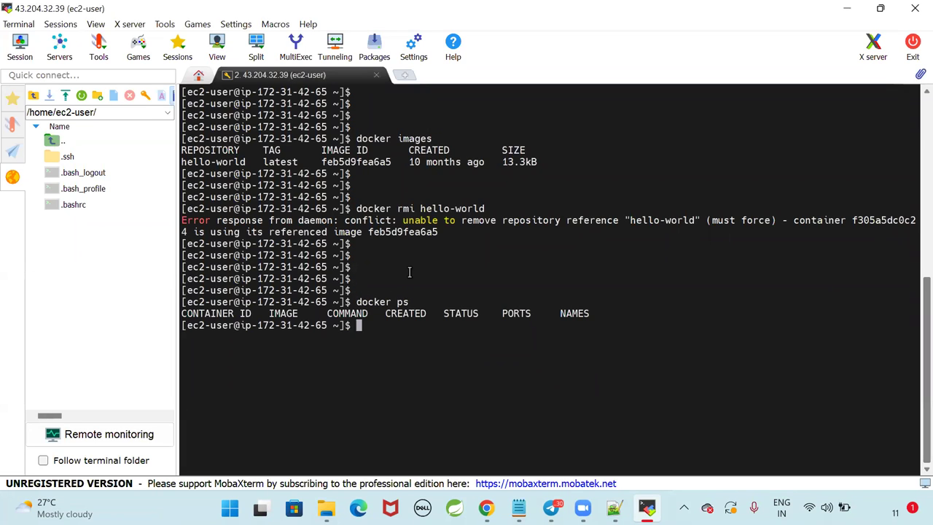
List all containers, including stopped ones, with docker ps -a.
{"action": "key", "text": "Return"}
{"action": "key", "text": "Return"}
{"action": "type", "text": "docker ps -a"}
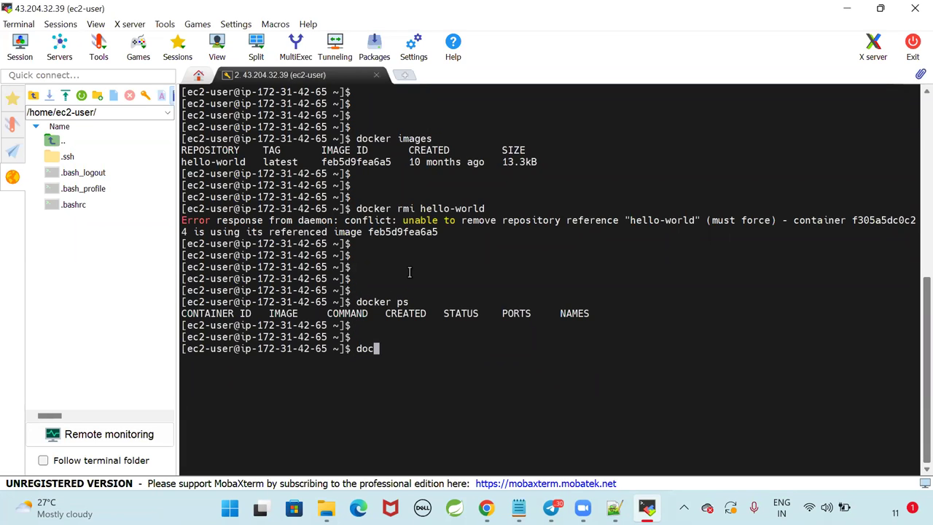
{"action": "key", "text": "Return"}
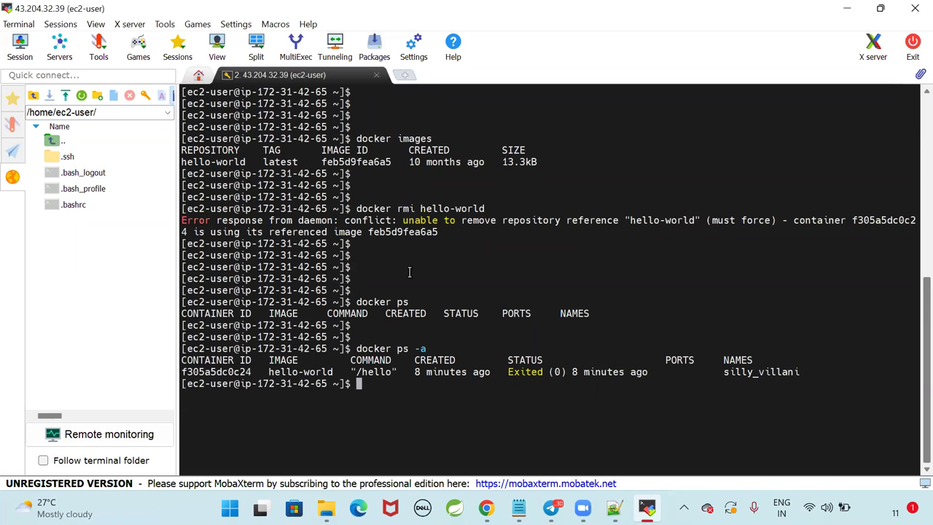
{"action": "key", "text": "Return"}
{"action": "key", "text": "Return"}
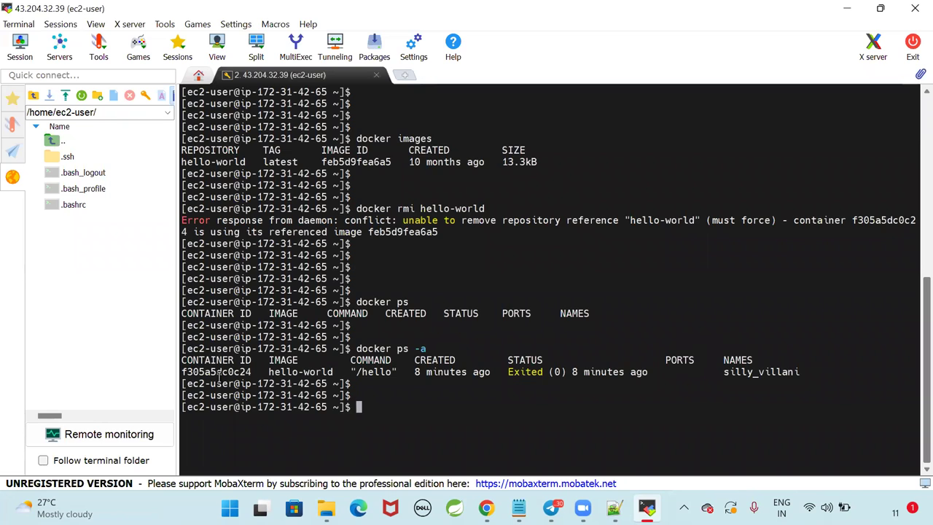
Remove the exited hello-world container with docker rm, using its container ID f305a5dc0c24 copied from the listing.
{"action": "left_click_drag", "start_coordinate": [183, 372], "coordinate": [795, 390]}
{"action": "left_click", "coordinate": [656, 405]}
{"action": "type", "text": "docker rm"}
{"action": "double_click", "coordinate": [219, 372]}
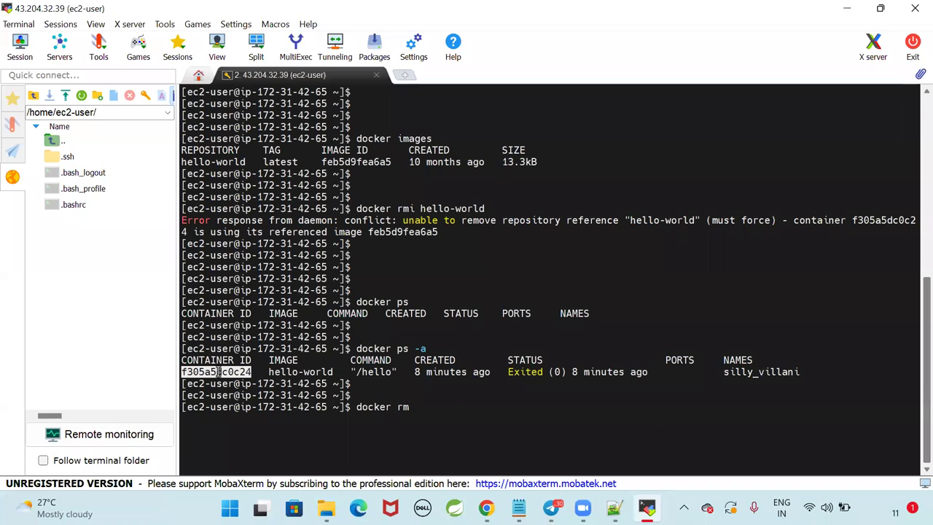
{"action": "right_click", "coordinate": [219, 371]}
{"action": "key", "text": "Return"}
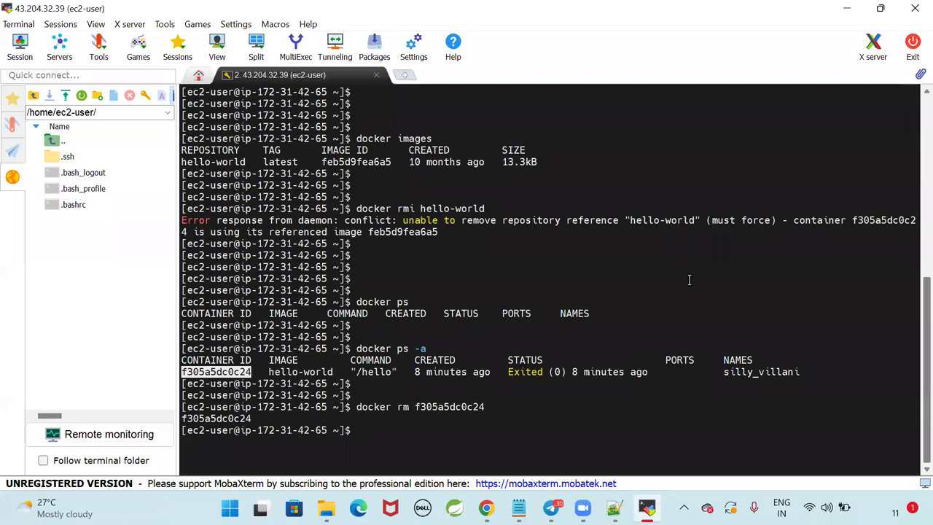
Delete the hello-world image with docker rmi hello-world.
{"action": "type", "text": "docker rmi hello-world"}
{"action": "key", "text": "Return"}
{"action": "key", "text": "Return"}
{"action": "key", "text": "Return"}
{"action": "key", "text": "Return"}
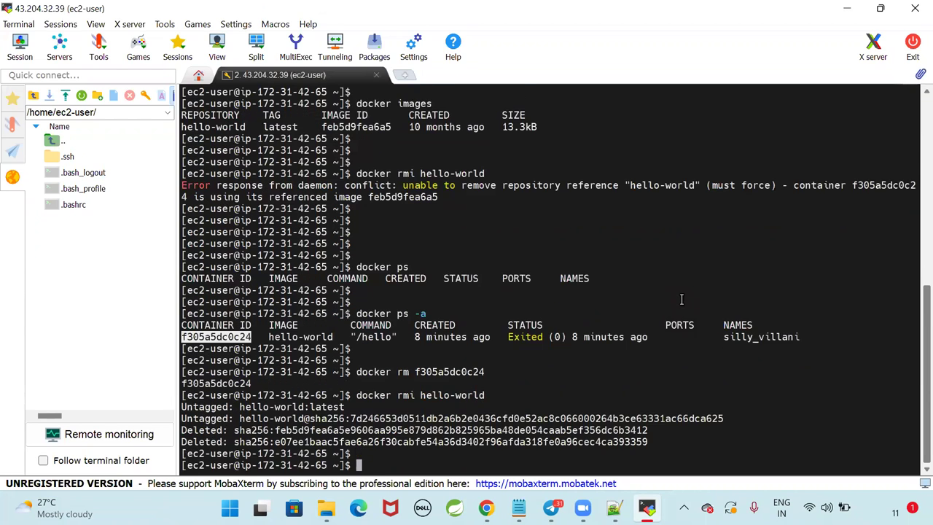
Clear the terminal screen with the clear command and leave a few blank prompt lines.
{"action": "type", "text": "clear"}
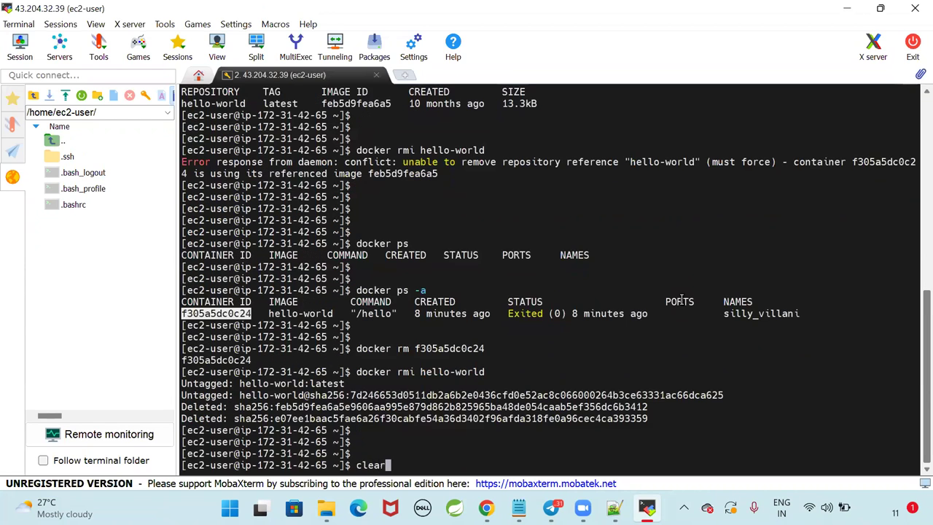
{"action": "key", "text": "Return"}
{"action": "key", "text": "Return"}
{"action": "key", "text": "Return"}
{"action": "key", "text": "Return"}
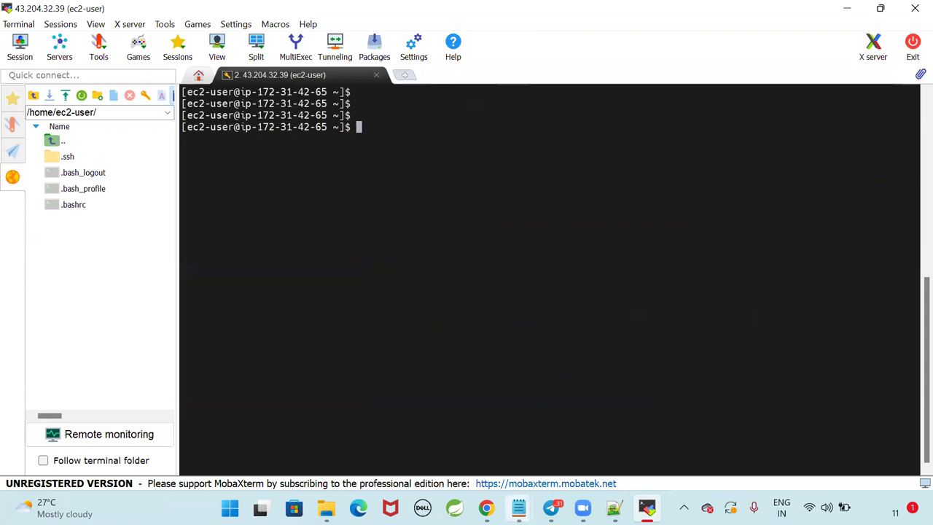
Switch to the Docker notes in Notepad and add a docker ps line below docker run <image-name>.
{"action": "mouse_move", "coordinate": [518, 507]}
{"action": "left_click", "coordinate": [574, 436]}
{"action": "left_click", "coordinate": [377, 404]}
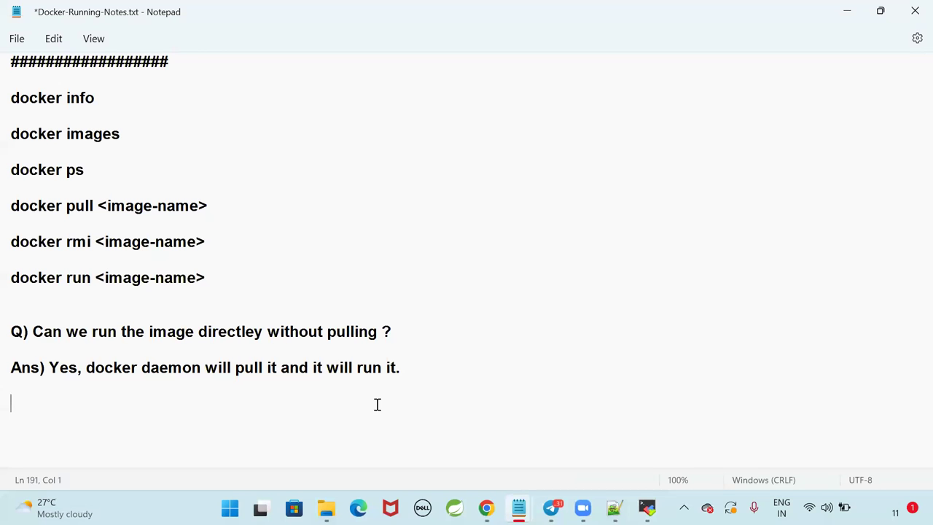
{"action": "left_click", "coordinate": [298, 282]}
{"action": "key", "text": "Return"}
{"action": "key", "text": "Return"}
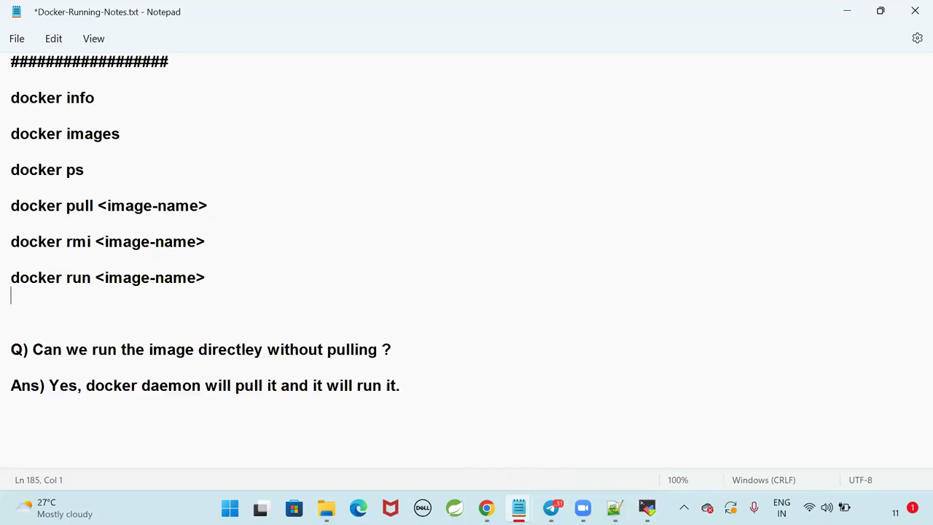
{"action": "type", "text": "docker ps"}
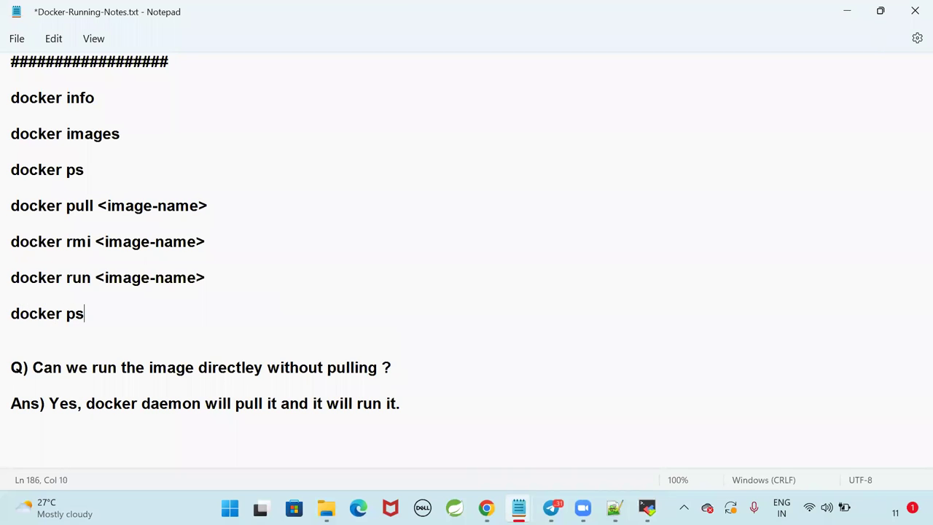
Add the command docker rm <container-id> to the notes below the new docker ps line.
{"action": "key", "text": "Return"}
{"action": "key", "text": "Return"}
{"action": "type", "text": "docker "}
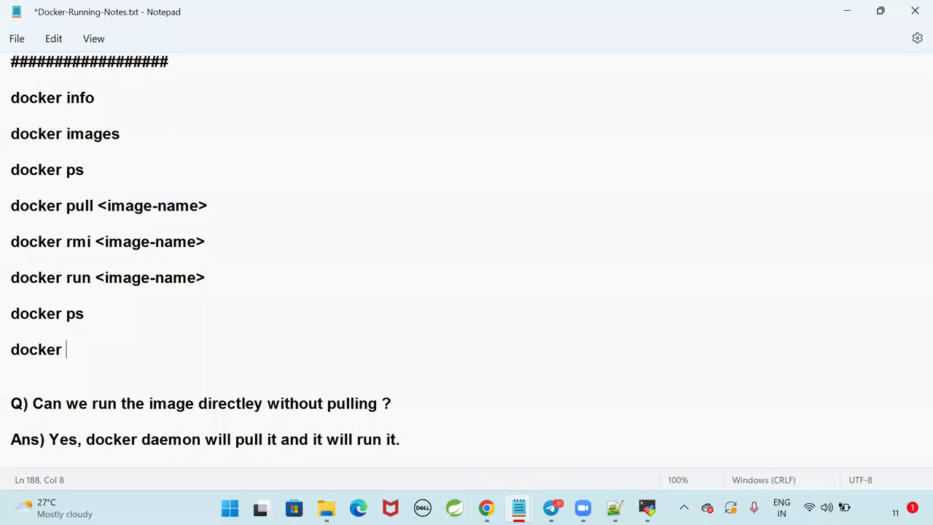
{"action": "type", "text": "rm <container0di"}
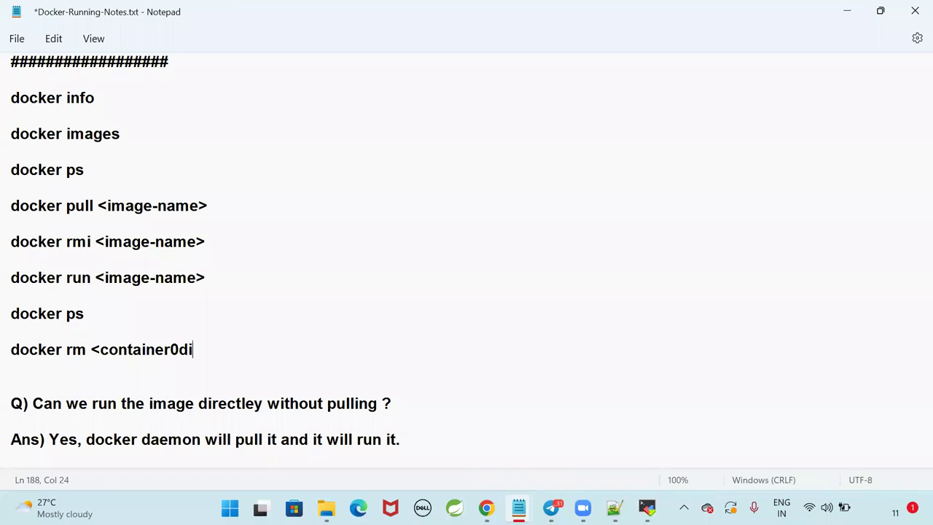
{"action": "key", "text": "BackSpace"}
{"action": "key", "text": "BackSpace"}
{"action": "key", "text": "BackSpace"}
{"action": "type", "text": "-id>"}
{"action": "key", "text": "Return"}
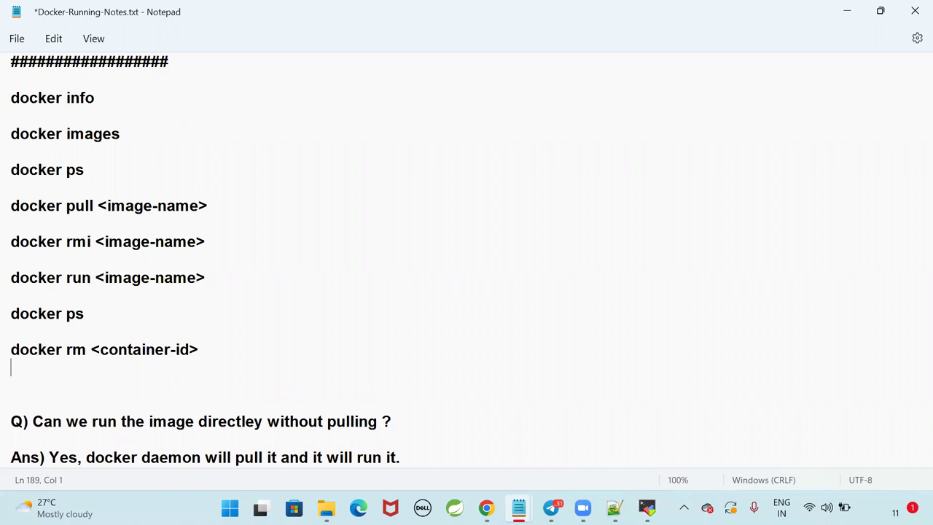
{"action": "key", "text": "Delete"}
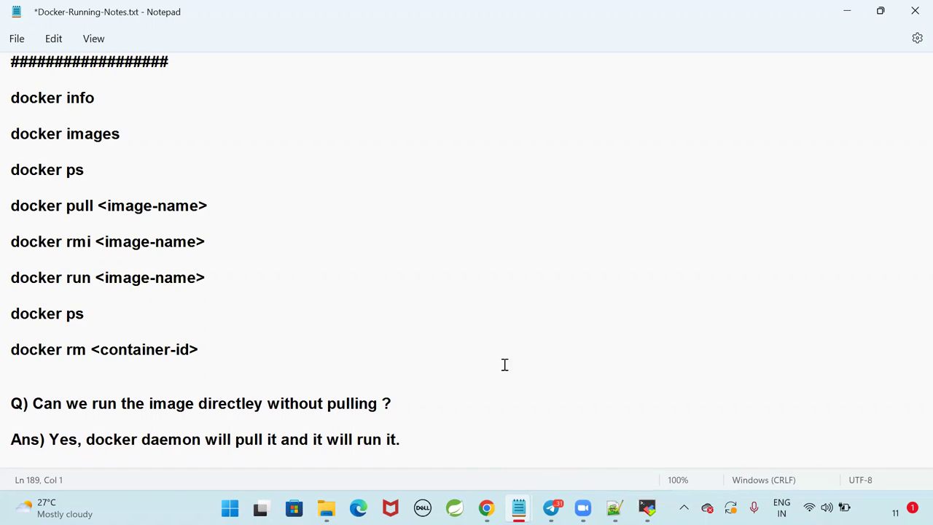
Switch to the MobaXterm terminal and list the local images with docker images.
{"action": "left_click", "coordinate": [647, 508]}
{"action": "type", "text": "docker images"}
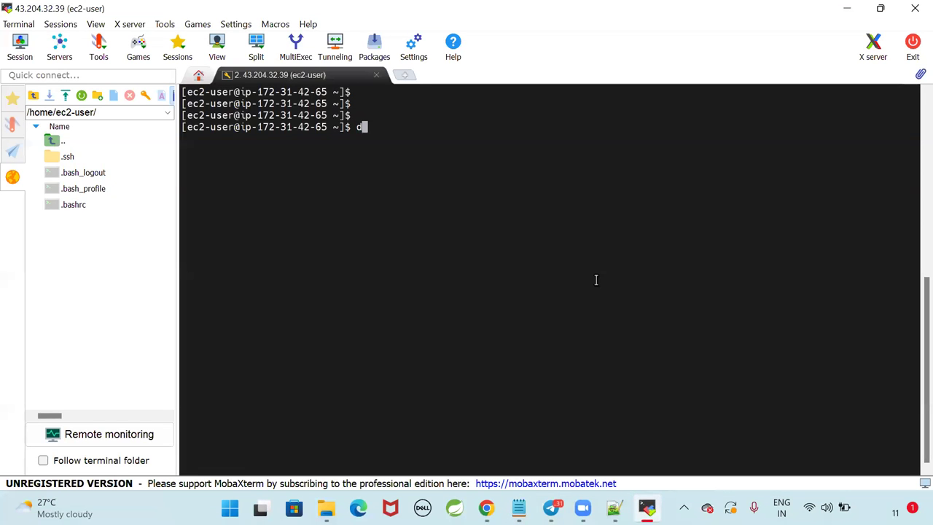
{"action": "key", "text": "Return"}
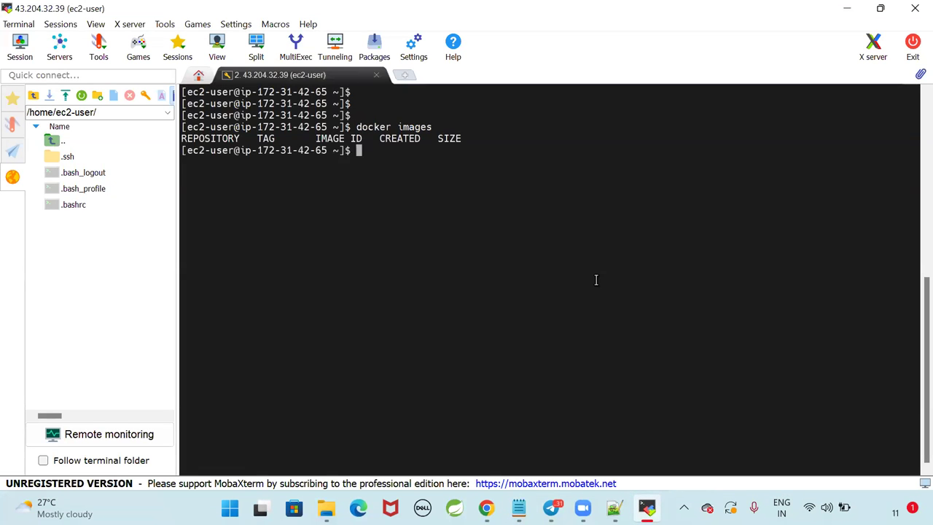
{"action": "key", "text": "Return"}
{"action": "key", "text": "Return"}
{"action": "key", "text": "Return"}
{"action": "key", "text": "Return"}
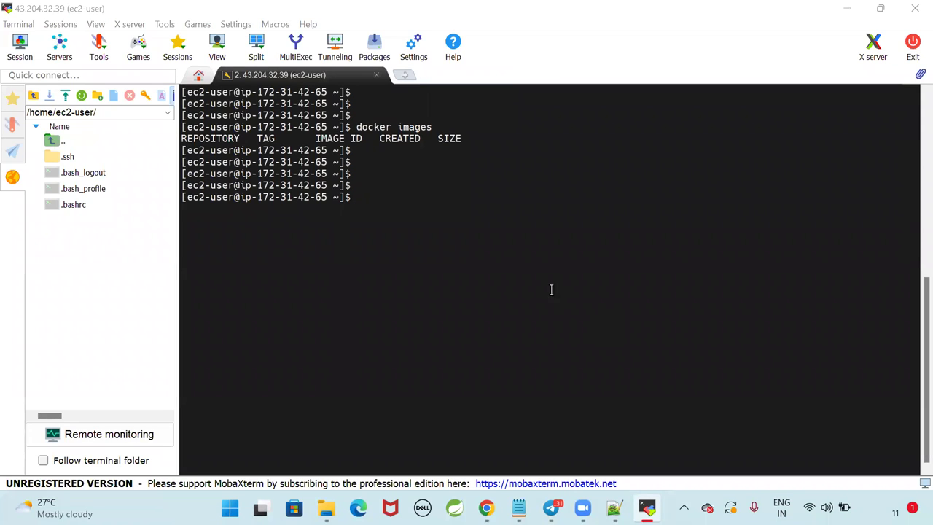
Run the hello-world image directly, without pulling it first, using docker run hello-world.
{"action": "left_click", "coordinate": [511, 251]}
{"action": "type", "text": "d"}
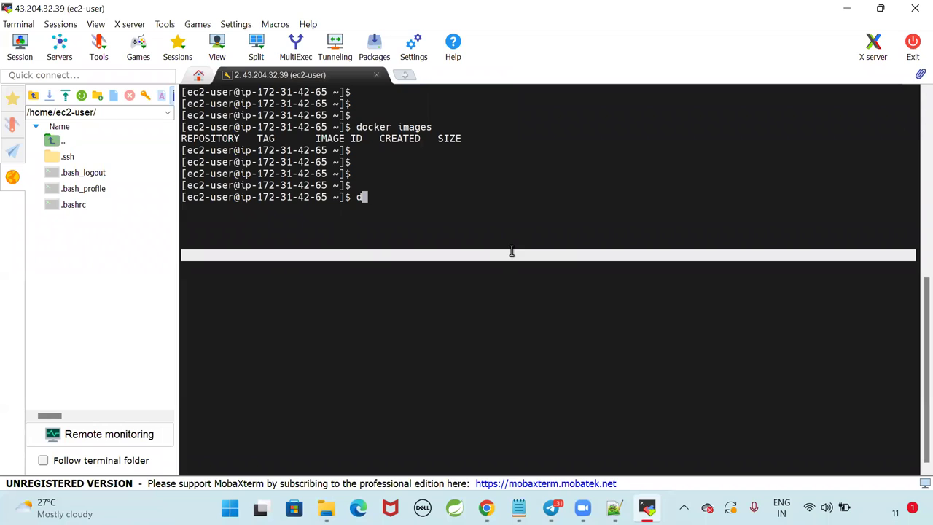
{"action": "type", "text": "ocker run hello=w"}
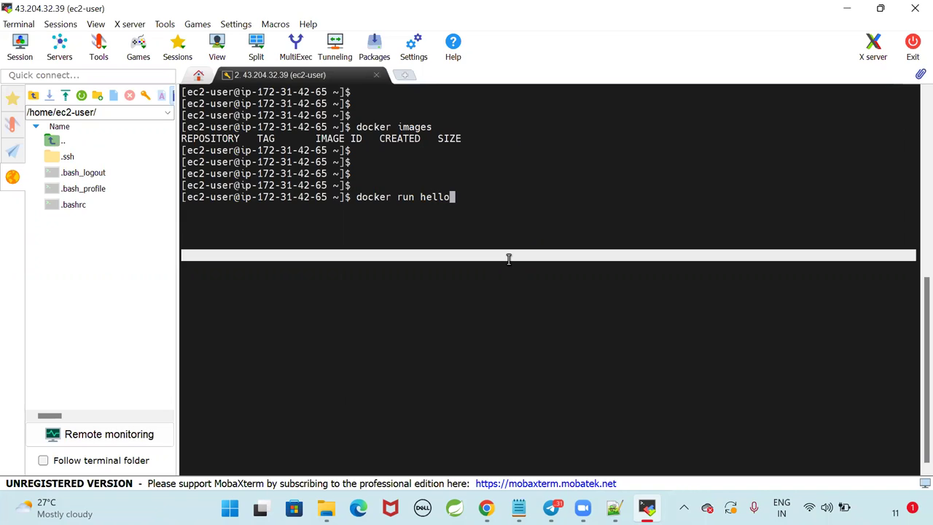
{"action": "key", "text": "BackSpace"}
{"action": "key", "text": "BackSpace"}
{"action": "type", "text": "-world"}
{"action": "key", "text": "Return"}
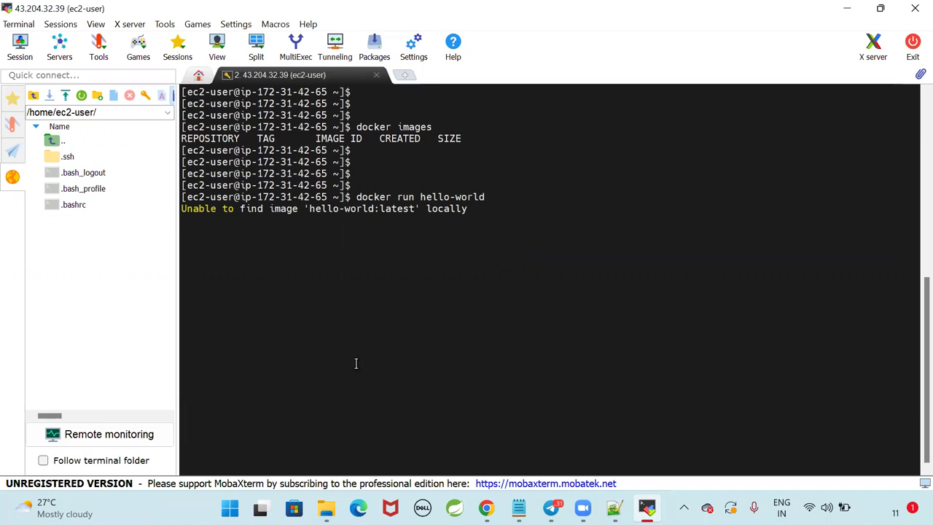
Examine the docker run output, from the local image lookup and library pull through the hello-world message.
{"action": "left_click_drag", "start_coordinate": [182, 209], "coordinate": [489, 208]}
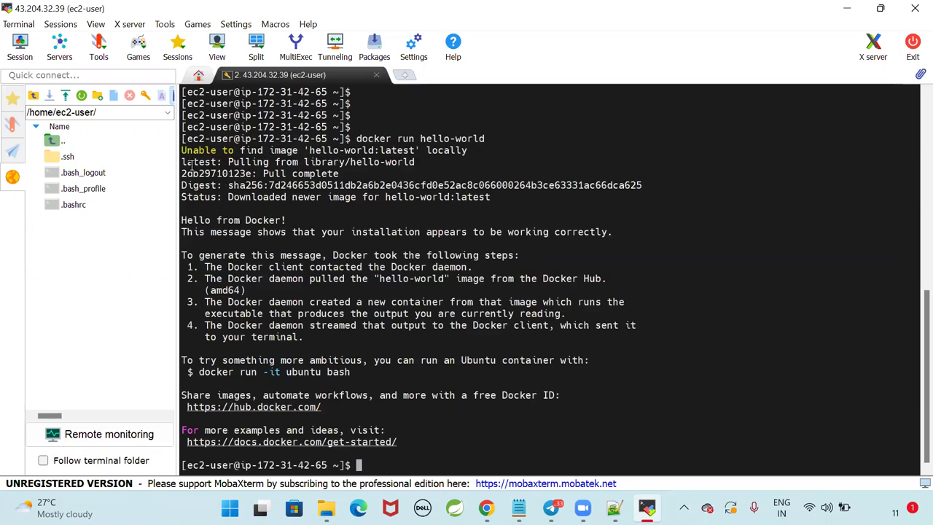
{"action": "left_click_drag", "start_coordinate": [182, 159], "coordinate": [357, 182]}
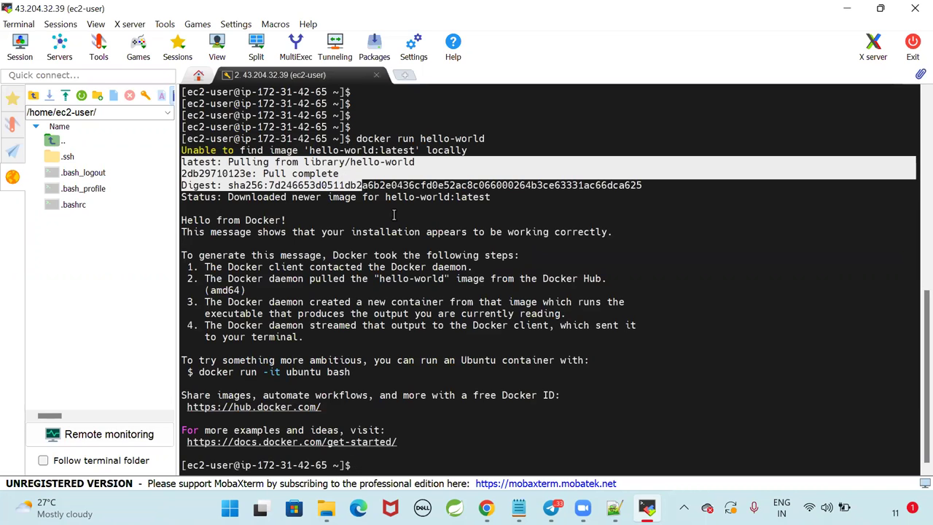
{"action": "left_click", "coordinate": [358, 185]}
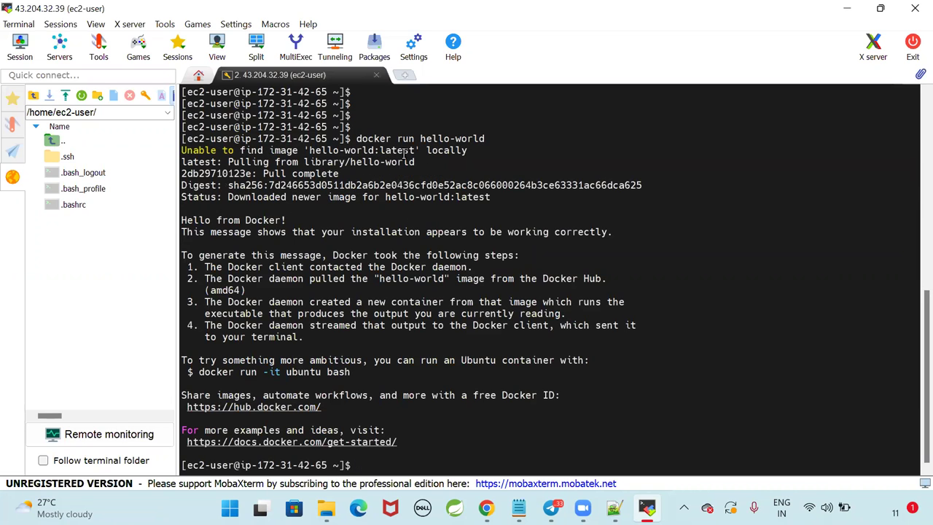
{"action": "left_click_drag", "start_coordinate": [396, 138], "coordinate": [502, 140]}
{"action": "left_click", "coordinate": [507, 173]}
{"action": "left_click_drag", "start_coordinate": [357, 138], "coordinate": [483, 158]}
{"action": "left_click", "coordinate": [483, 158]}
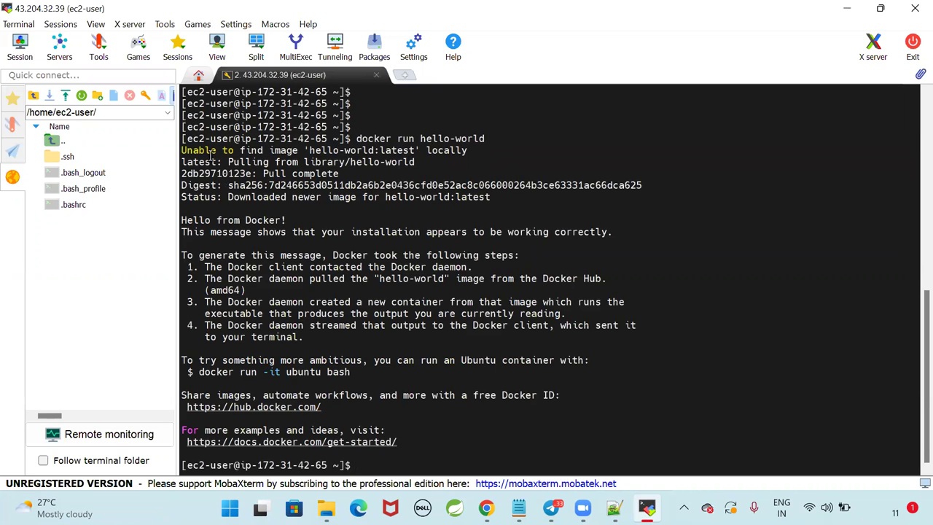
{"action": "left_click_drag", "start_coordinate": [181, 150], "coordinate": [428, 442]}
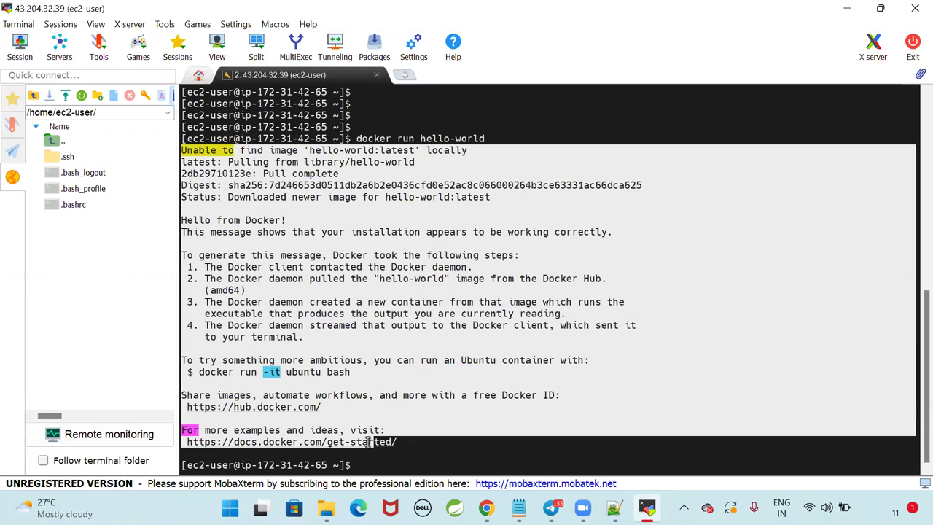
{"action": "left_click", "coordinate": [364, 173]}
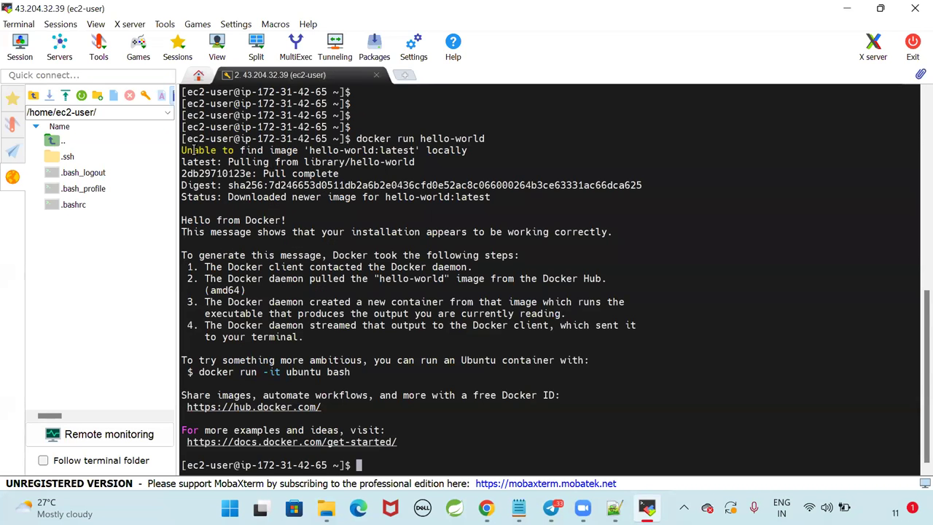
{"action": "left_click_drag", "start_coordinate": [182, 150], "coordinate": [397, 441]}
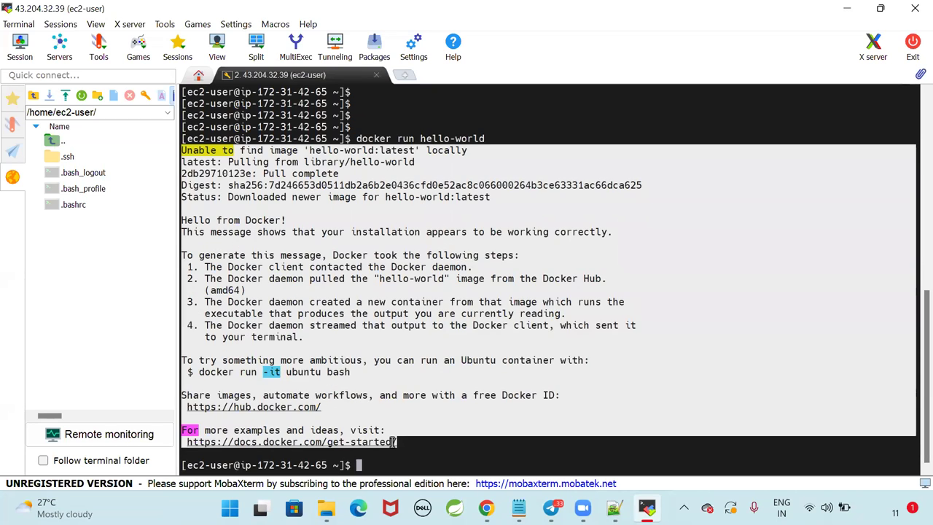
{"action": "left_click", "coordinate": [380, 174]}
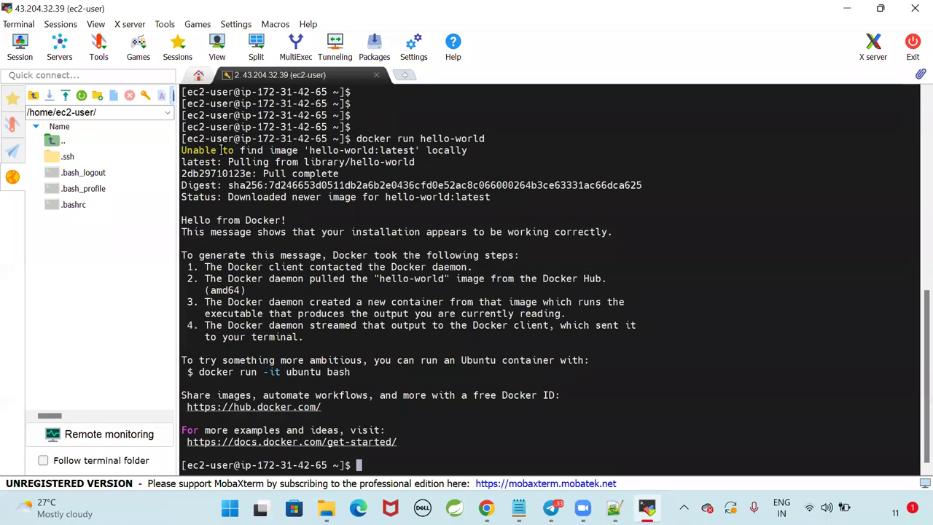
{"action": "left_click_drag", "start_coordinate": [223, 151], "coordinate": [419, 174]}
{"action": "left_click", "coordinate": [475, 218]}
{"action": "left_click_drag", "start_coordinate": [305, 162], "coordinate": [430, 162]}
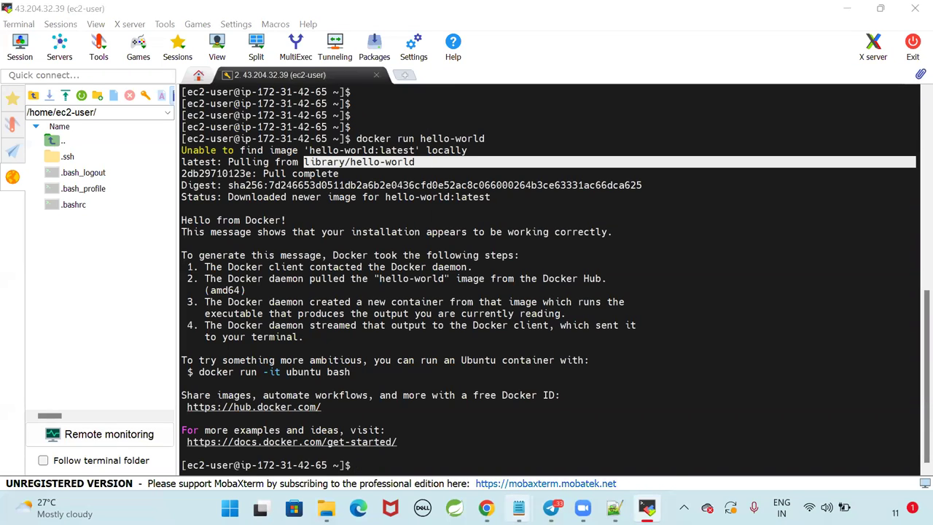
Switch to the Docker notes in Notepad and review them from the installation section through the Docker commands and the question on running without pulling.
{"action": "mouse_move", "coordinate": [518, 508]}
{"action": "left_click", "coordinate": [561, 446]}
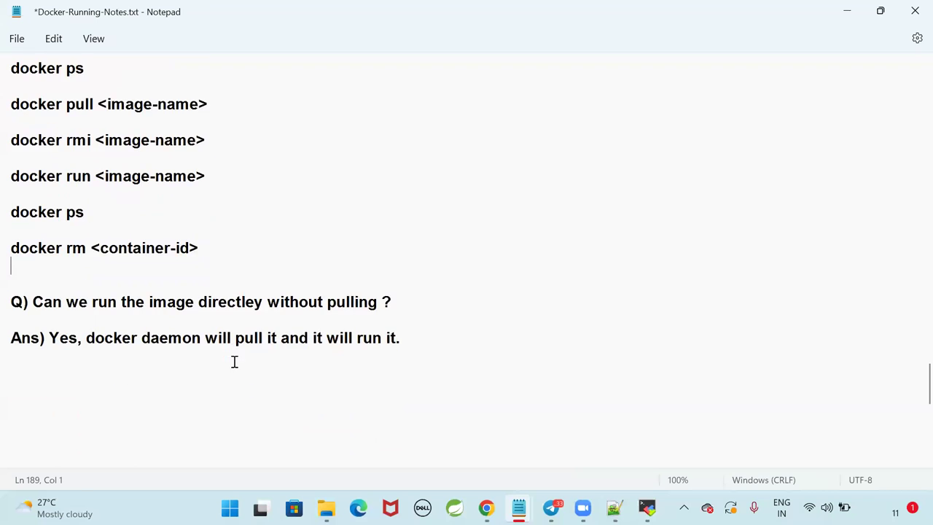
{"action": "left_click", "coordinate": [306, 373]}
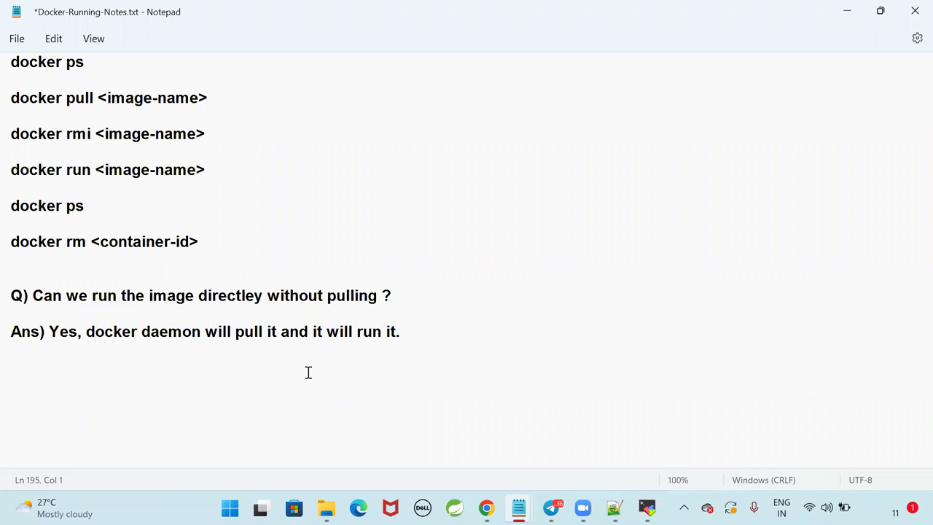
{"action": "scroll", "coordinate": [308, 372], "scroll_direction": "up", "scroll_amount": 3}
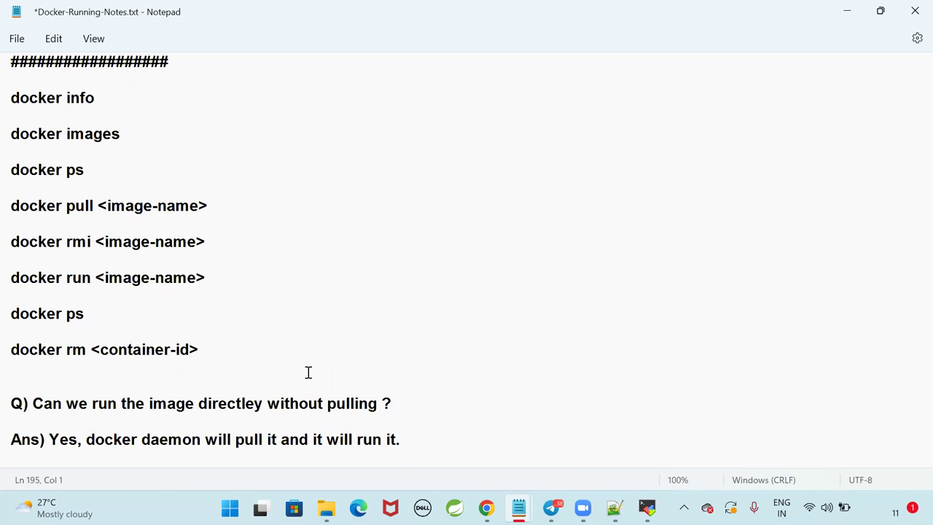
{"action": "scroll", "coordinate": [278, 272], "scroll_direction": "up", "scroll_amount": 2}
{"action": "scroll", "coordinate": [278, 271], "scroll_direction": "up", "scroll_amount": 5}
{"action": "scroll", "coordinate": [278, 271], "scroll_direction": "up", "scroll_amount": 6}
{"action": "scroll", "coordinate": [278, 272], "scroll_direction": "up", "scroll_amount": 6}
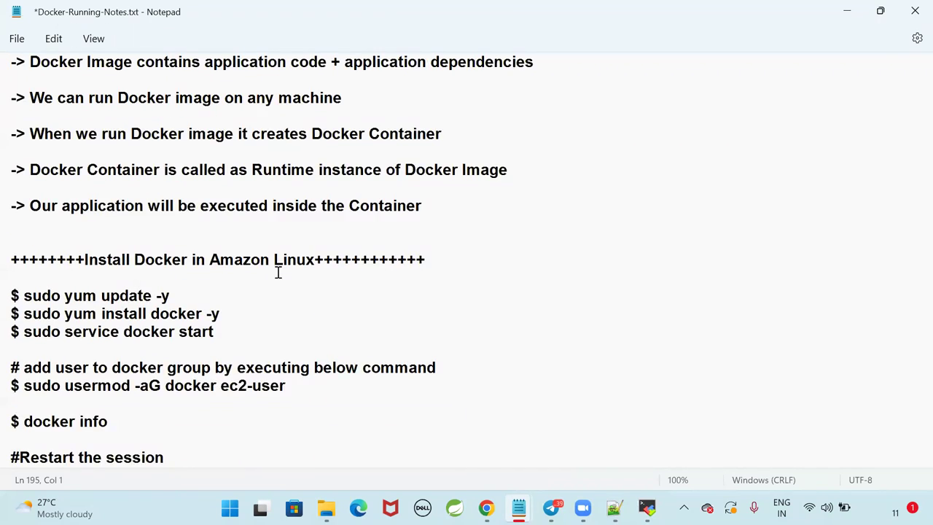
{"action": "scroll", "coordinate": [278, 272], "scroll_direction": "down", "scroll_amount": 9}
{"action": "scroll", "coordinate": [277, 272], "scroll_direction": "down", "scroll_amount": 3}
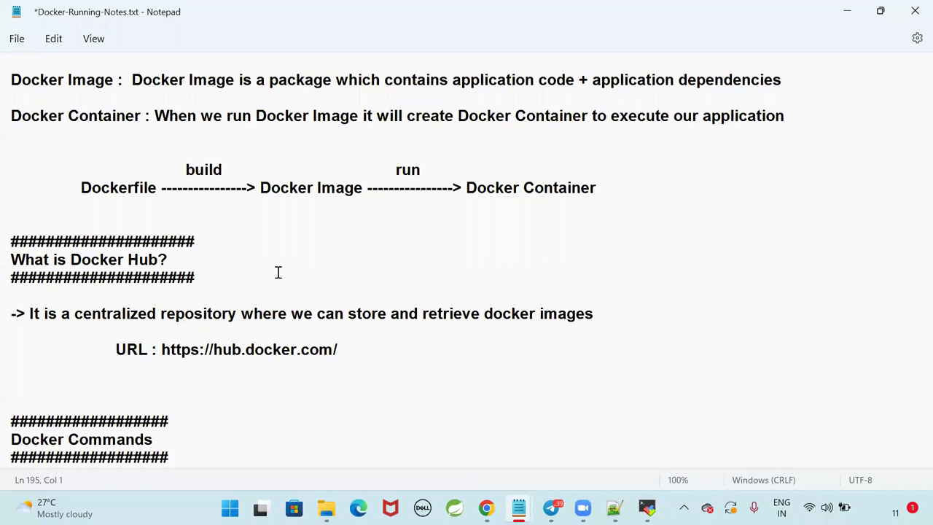
{"action": "scroll", "coordinate": [278, 272], "scroll_direction": "down", "scroll_amount": 5}
{"action": "scroll", "coordinate": [278, 272], "scroll_direction": "down", "scroll_amount": 2}
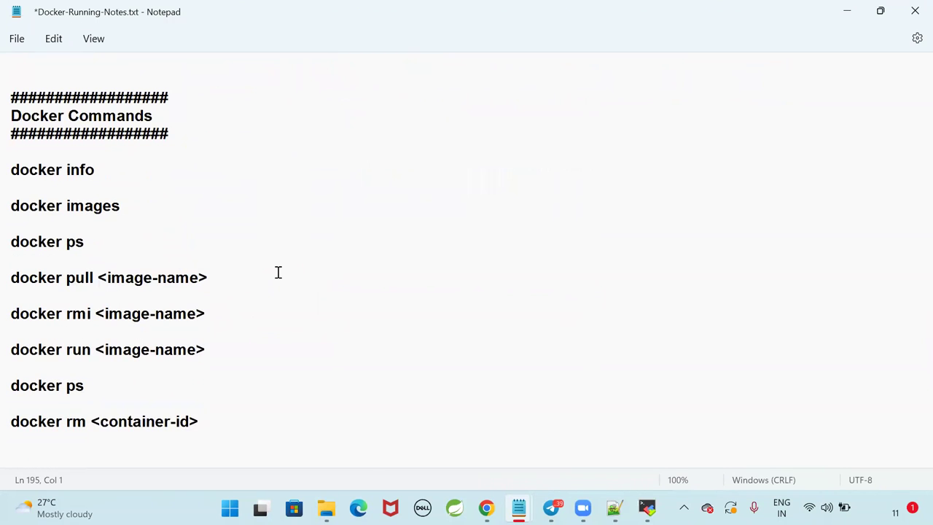
{"action": "scroll", "coordinate": [278, 271], "scroll_direction": "down", "scroll_amount": 1}
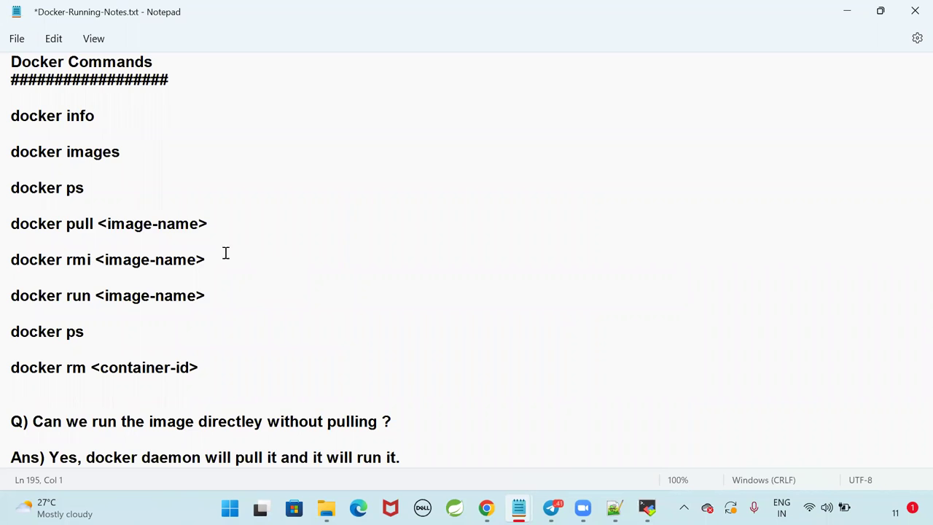
{"action": "left_click_drag", "start_coordinate": [10, 115], "coordinate": [244, 382]}
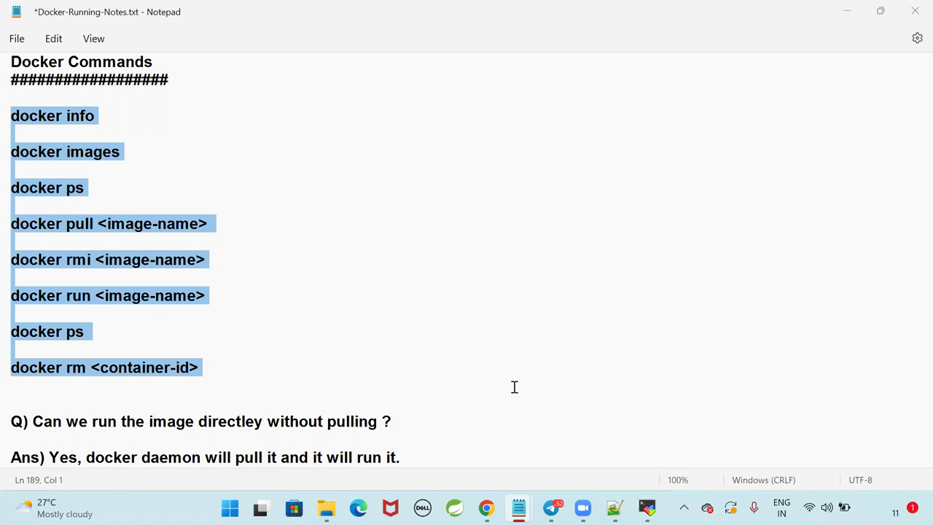
{"action": "left_click", "coordinate": [475, 377]}
{"action": "scroll", "coordinate": [475, 374], "scroll_direction": "down", "scroll_amount": 1}
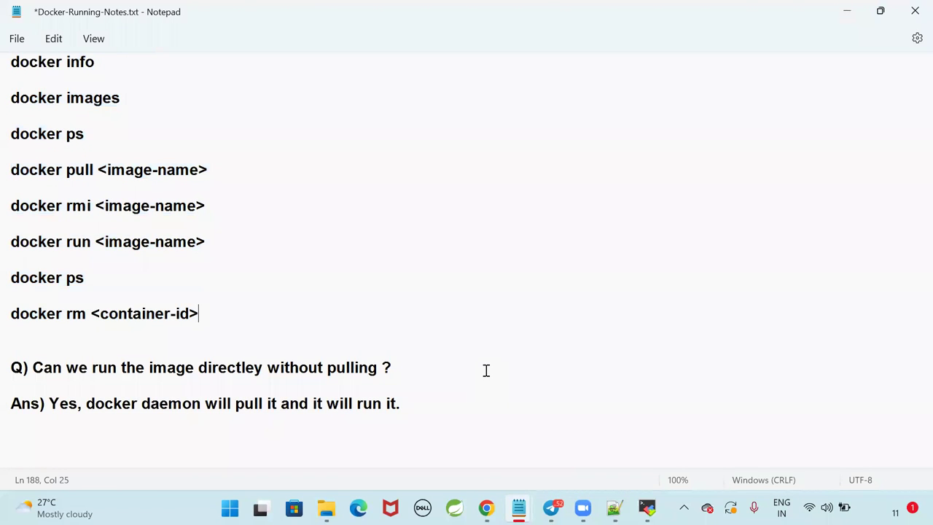
Switch to Docker Hub in Chrome, open the ashokit/spring-boot-rest-api repository and select its full name.
{"action": "left_click", "coordinate": [486, 508]}
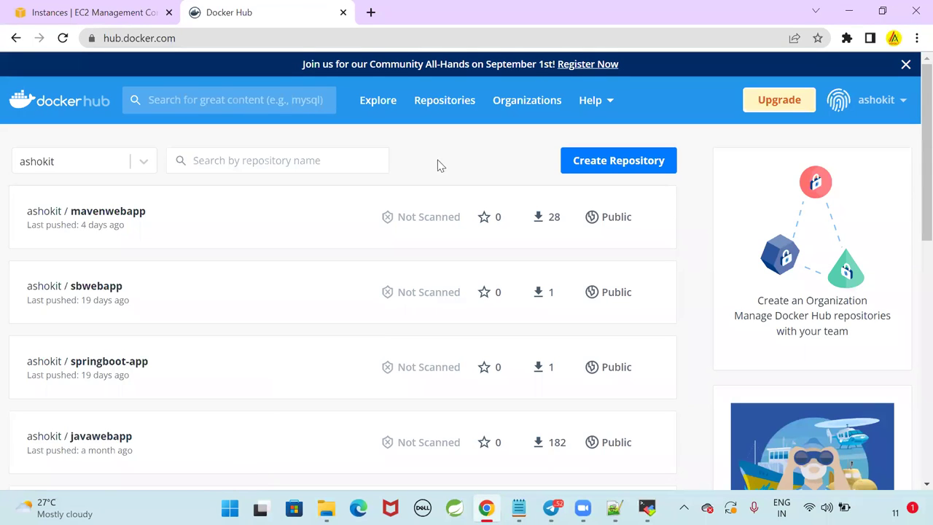
{"action": "scroll", "coordinate": [200, 312], "scroll_direction": "down", "scroll_amount": 3}
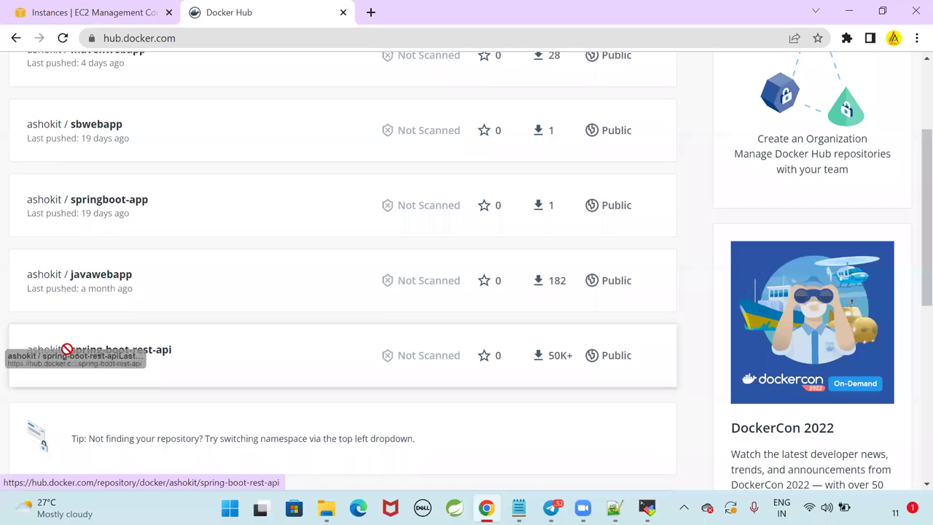
{"action": "left_click", "coordinate": [187, 355]}
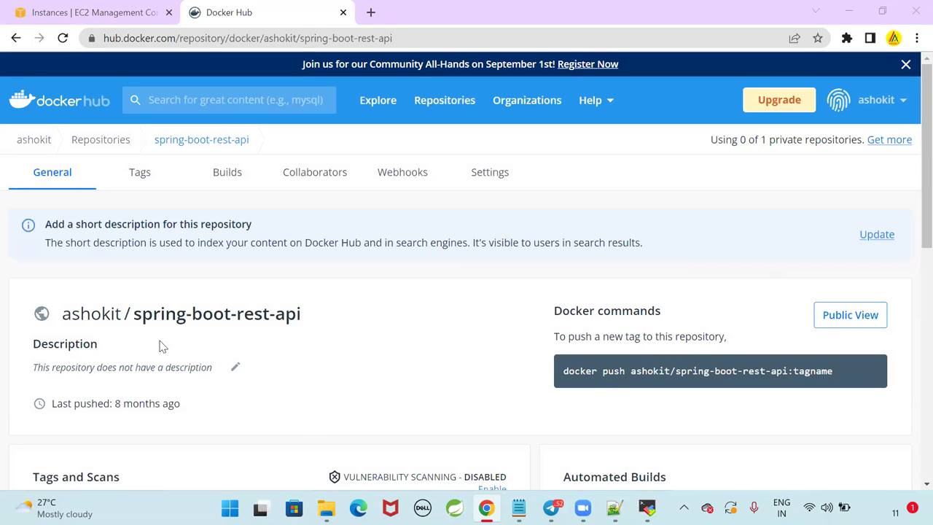
{"action": "left_click_drag", "start_coordinate": [63, 313], "coordinate": [317, 320]}
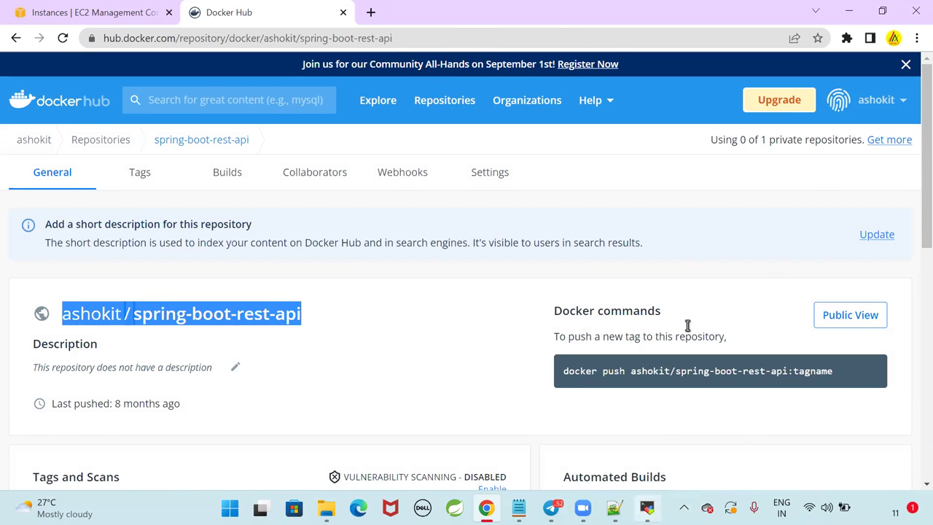
Switch to the MobaXterm terminal, clear it and list the local images with docker images.
{"action": "key", "text": "alt+Tab"}
{"action": "key", "text": "ctrl+l"}
{"action": "key", "text": "Return"}
{"action": "key", "text": "Return"}
{"action": "key", "text": "Return"}
{"action": "key", "text": "Return"}
{"action": "type", "text": "docker images"}
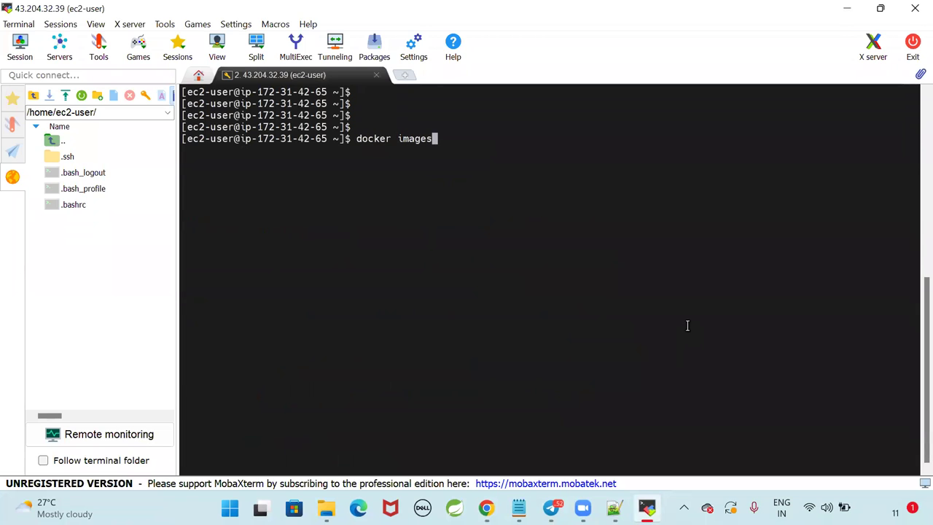
{"action": "key", "text": "Return"}
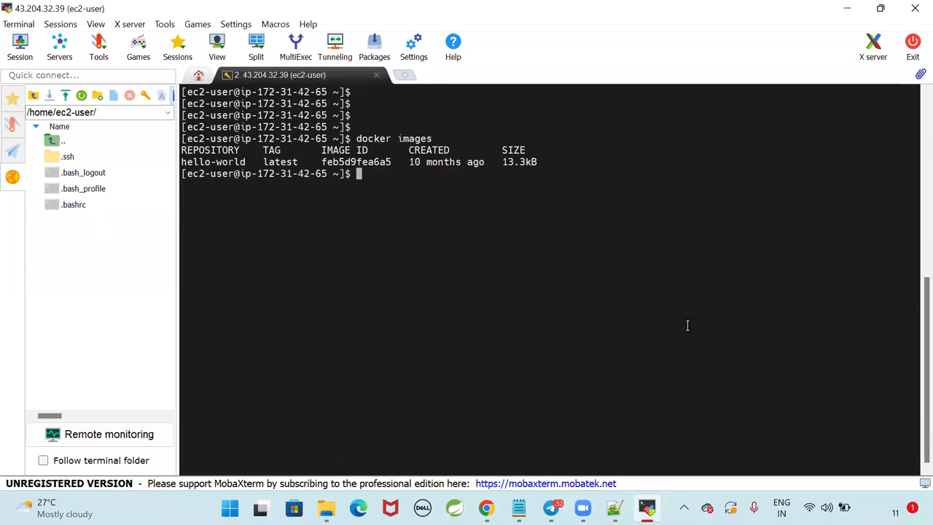
{"action": "key", "text": "Return"}
{"action": "key", "text": "Return"}
{"action": "key", "text": "Return"}
{"action": "key", "text": "Return"}
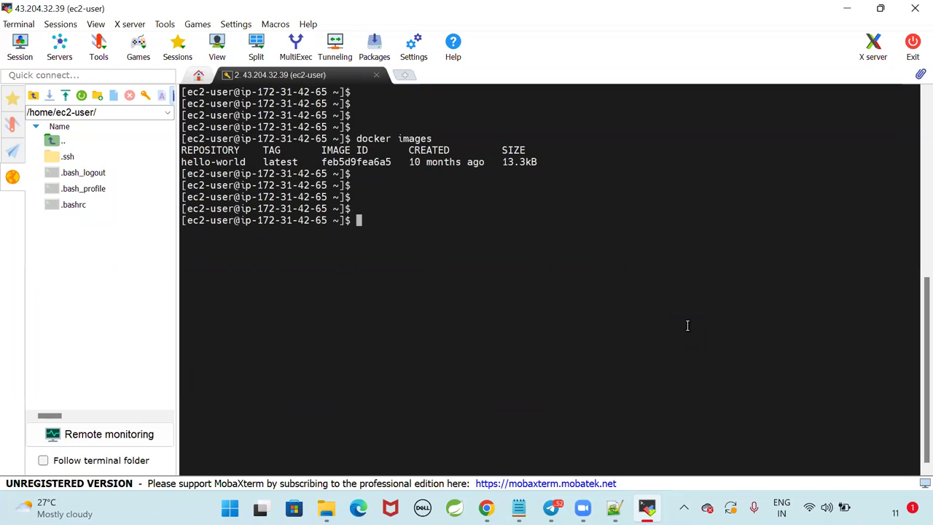
Try to pull the ashokit/spring-boot-rest-api image using the name copied from Docker Hub.
{"action": "type", "text": "docker pull "}
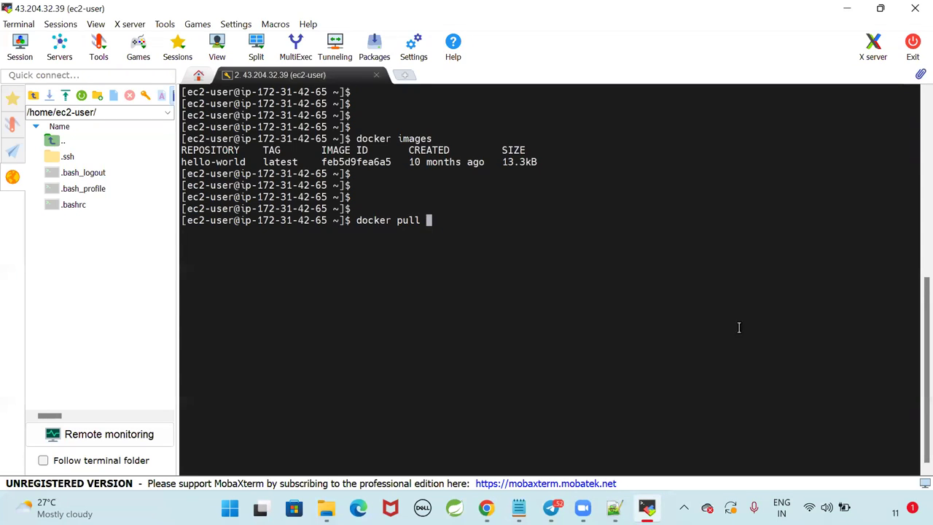
{"action": "type", "text": "ashokit"}
{"action": "key", "text": "Return"}
{"action": "type", "text": "/"}
{"action": "key", "text": "Return"}
{"action": "type", "text": "spring-boot-rest-ap"}
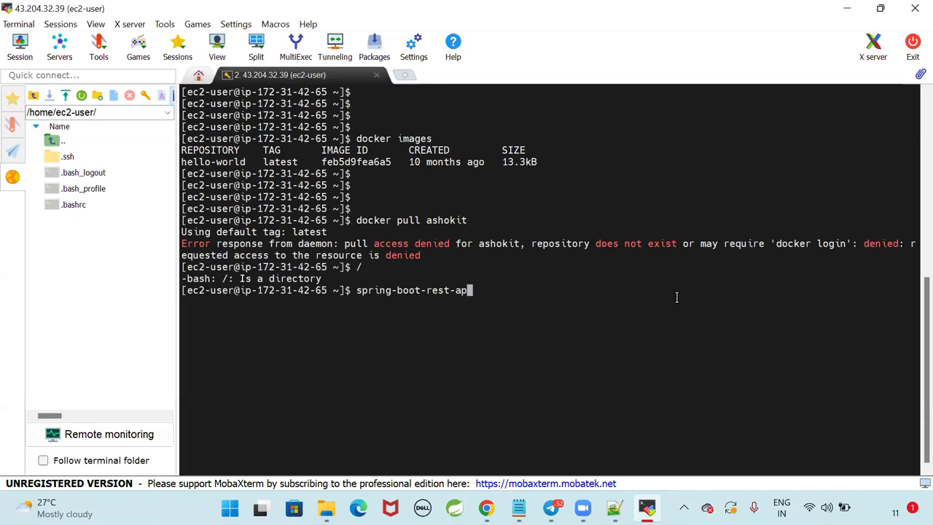
{"action": "key", "text": "Return"}
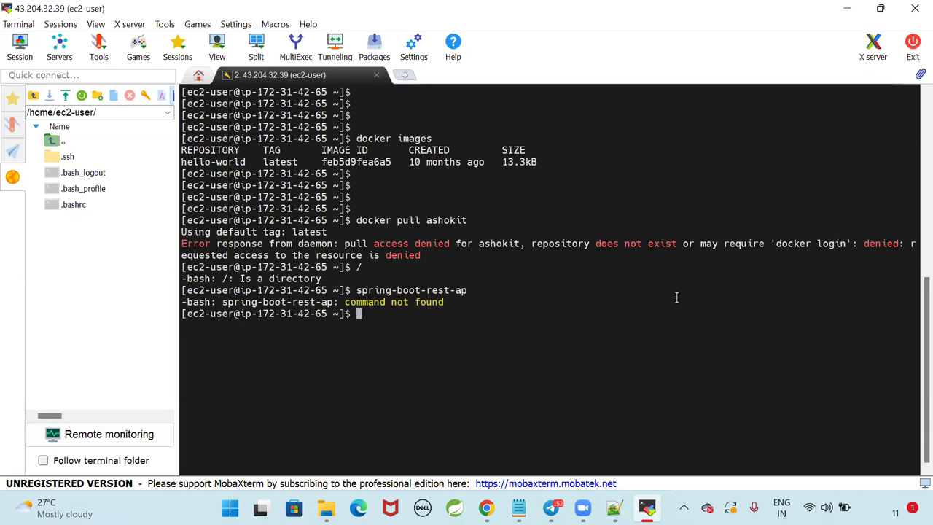
{"action": "key", "text": "Return"}
{"action": "key", "text": "Return"}
Clear the terminal and pull the application image with docker pull ashokit/spring-boot-rest-api, checking the exact name on Docker Hub.
{"action": "type", "text": "clear"}
{"action": "key", "text": "Return"}
{"action": "type", "text": "docker pull "}
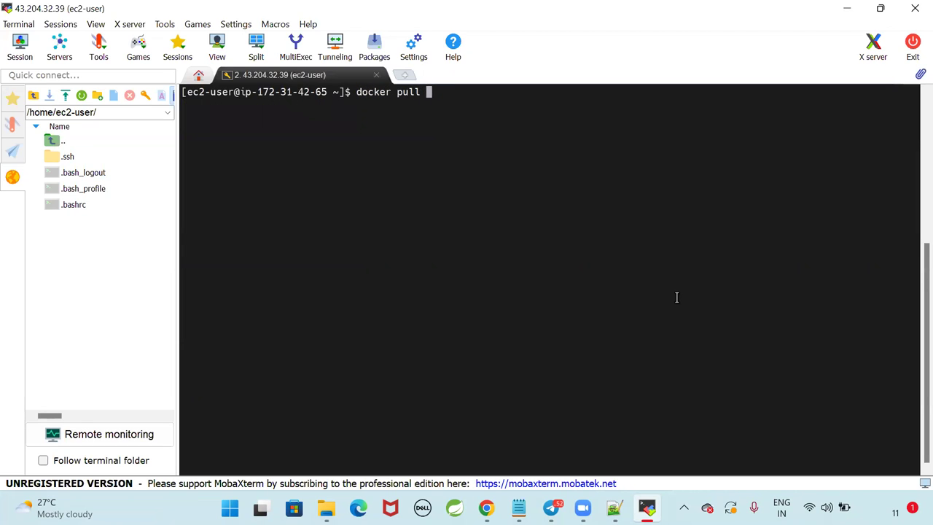
{"action": "type", "text": "ashokit/sb"}
{"action": "key", "text": "alt+Tab"}
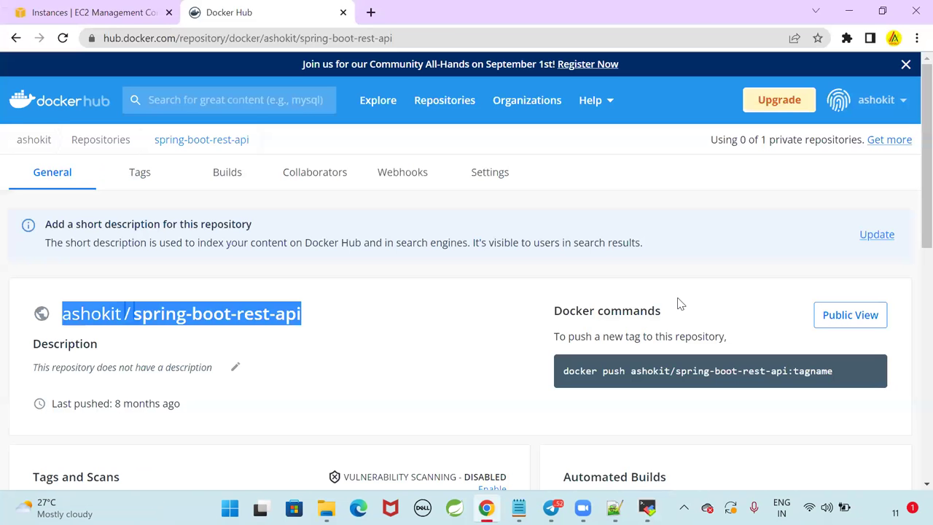
{"action": "key", "text": "alt+Tab"}
{"action": "key", "text": "BackSpace"}
{"action": "key", "text": "BackSpace"}
{"action": "type", "text": "pring-boot-rest-api"}
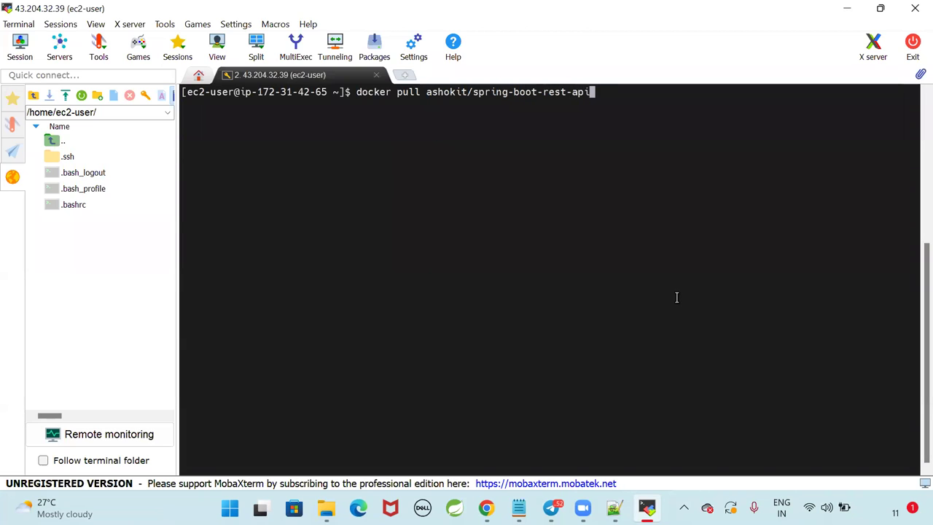
{"action": "key", "text": "Return"}
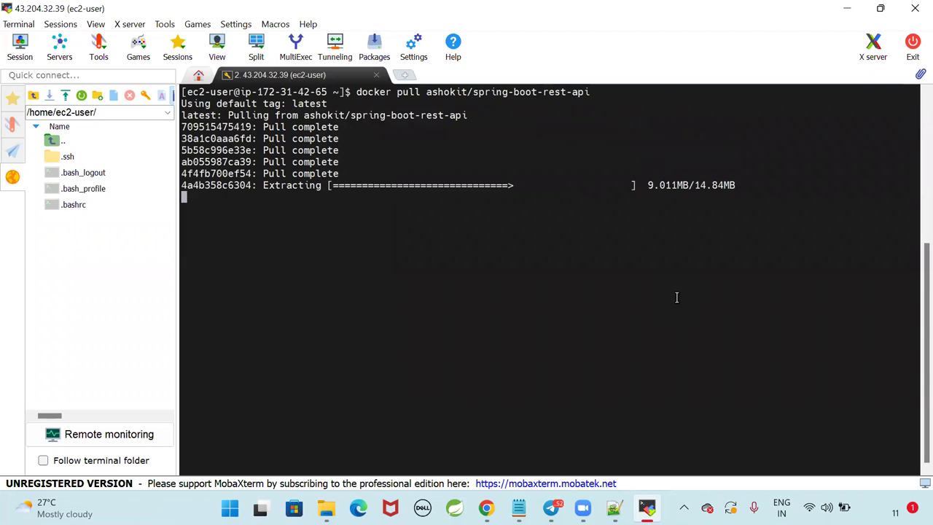
List the local images with docker images to check the pulled application image.
{"action": "key", "text": "Return"}
{"action": "key", "text": "Return"}
{"action": "key", "text": "Return"}
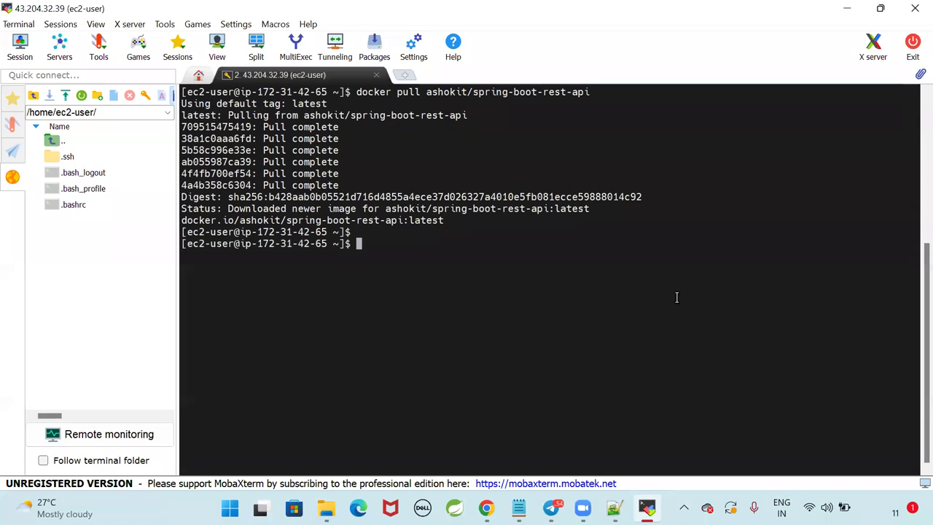
{"action": "type", "text": "docker images"}
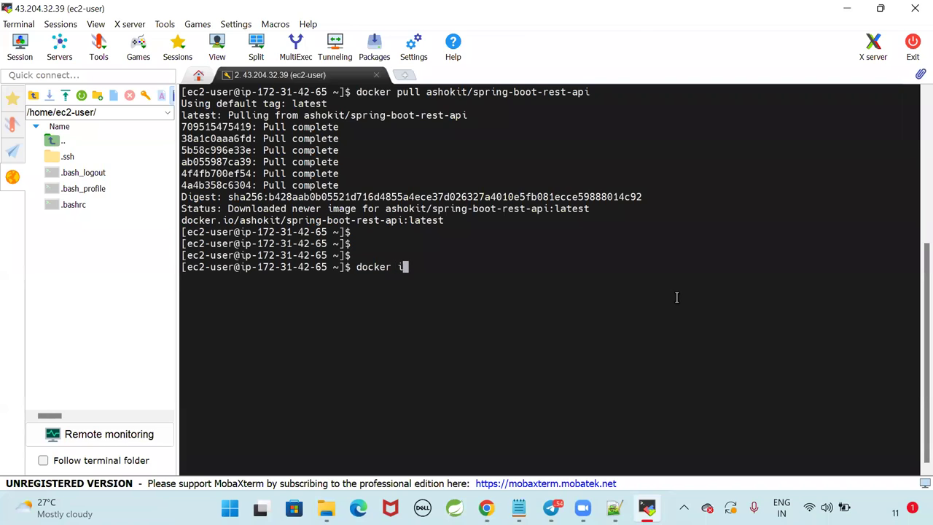
{"action": "key", "text": "Return"}
{"action": "key", "text": "Return"}
{"action": "key", "text": "Return"}
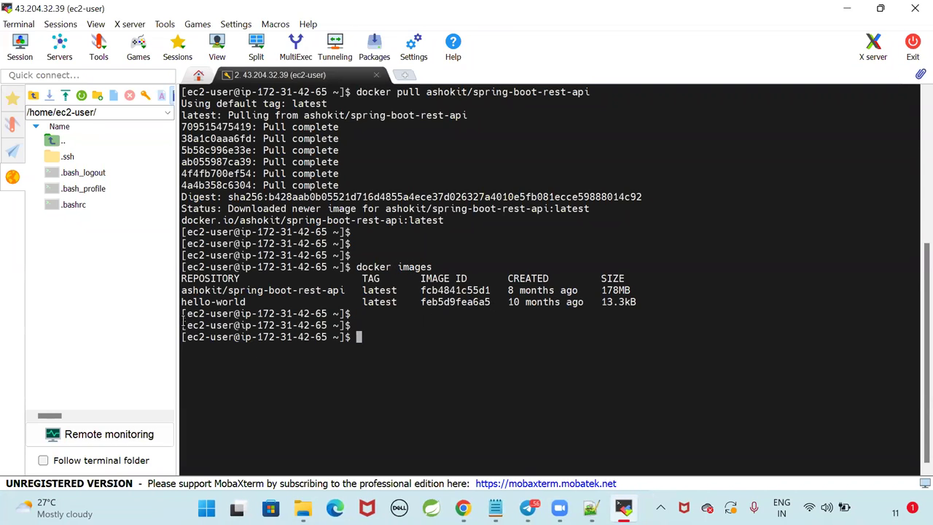
Compare the hello-world and ashokit/spring-boot-rest-api rows in the image list, including their sizes.
{"action": "left_click_drag", "start_coordinate": [183, 302], "coordinate": [674, 302]}
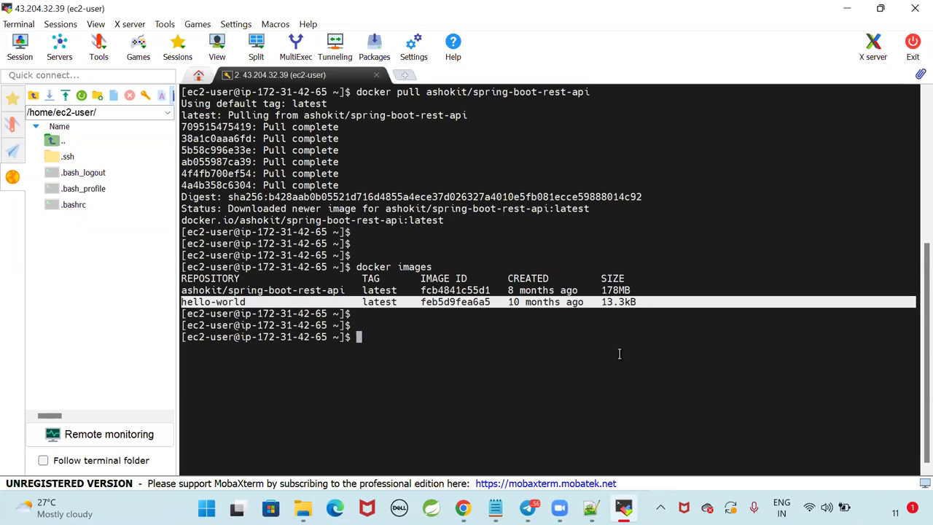
{"action": "left_click", "coordinate": [543, 354]}
{"action": "left_click_drag", "start_coordinate": [182, 290], "coordinate": [763, 304]}
{"action": "left_click", "coordinate": [607, 352]}
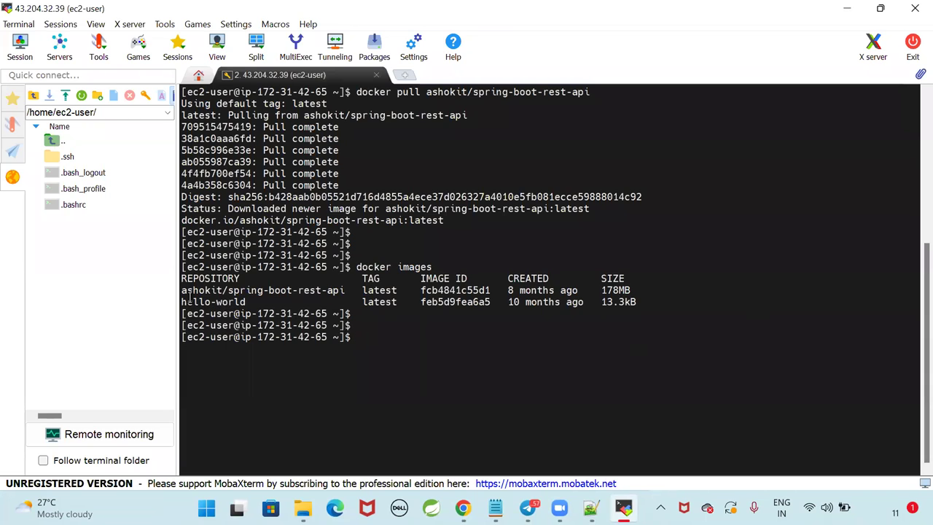
{"action": "left_click_drag", "start_coordinate": [182, 302], "coordinate": [663, 302]}
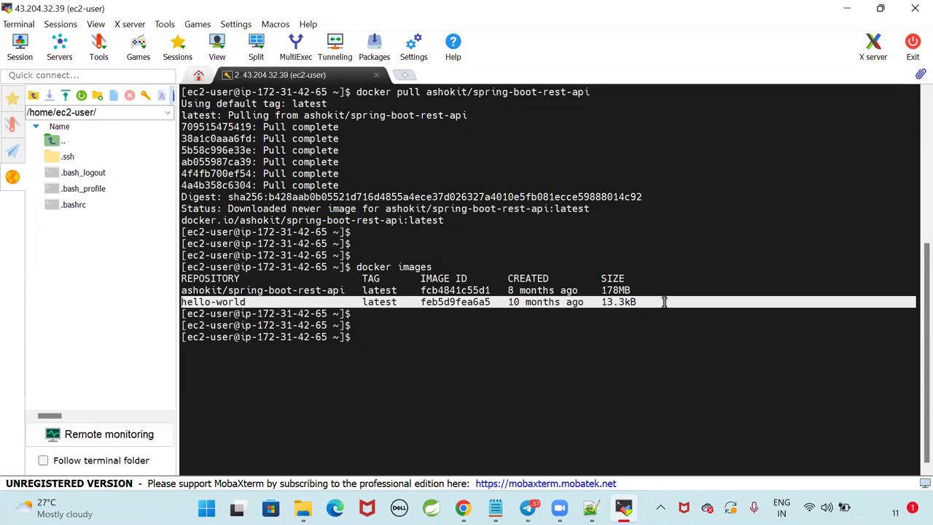
{"action": "left_click", "coordinate": [663, 302]}
{"action": "left_click_drag", "start_coordinate": [182, 290], "coordinate": [790, 327]}
{"action": "left_click", "coordinate": [790, 335]}
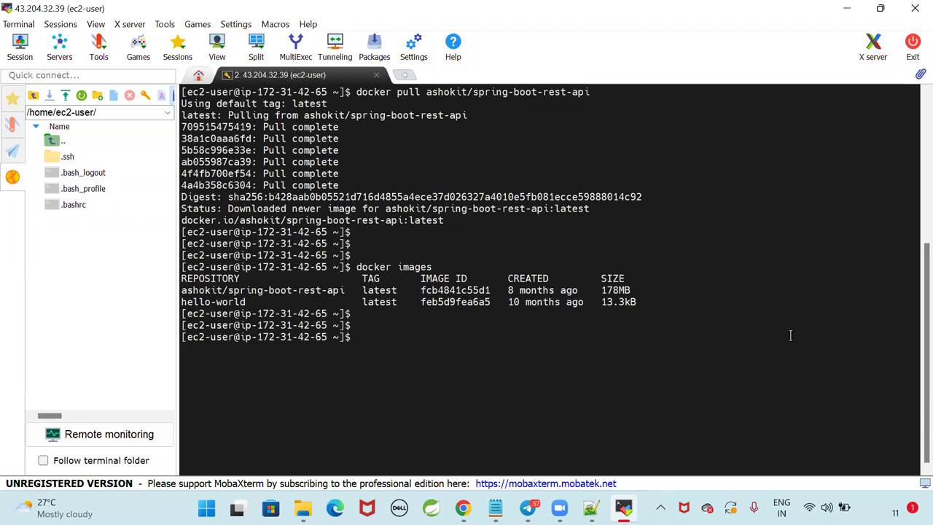
Remove the ashokit/spring-boot-rest-api image by its image ID with docker rmi fcb4841c55d1.
{"action": "type", "text": "docker rmi"}
{"action": "double_click", "coordinate": [454, 289]}
{"action": "right_click", "coordinate": [483, 349]}
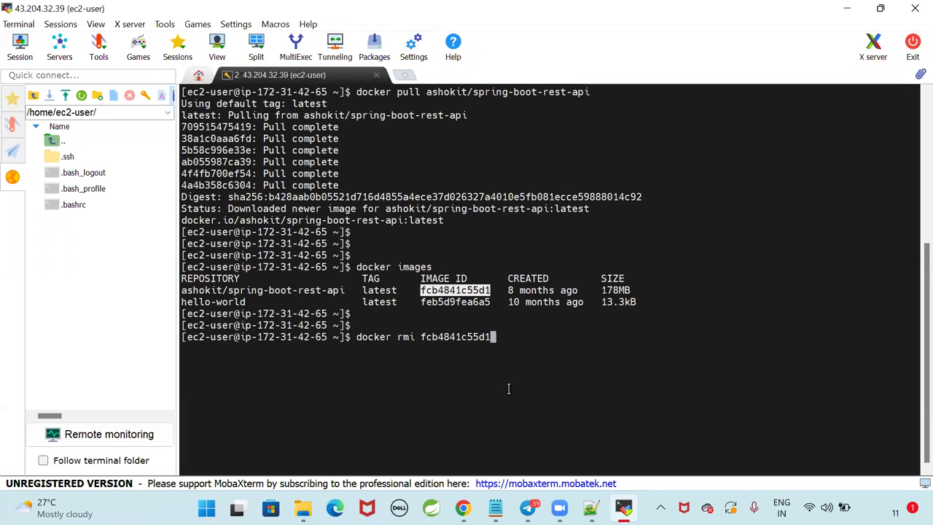
{"action": "key", "text": "Return"}
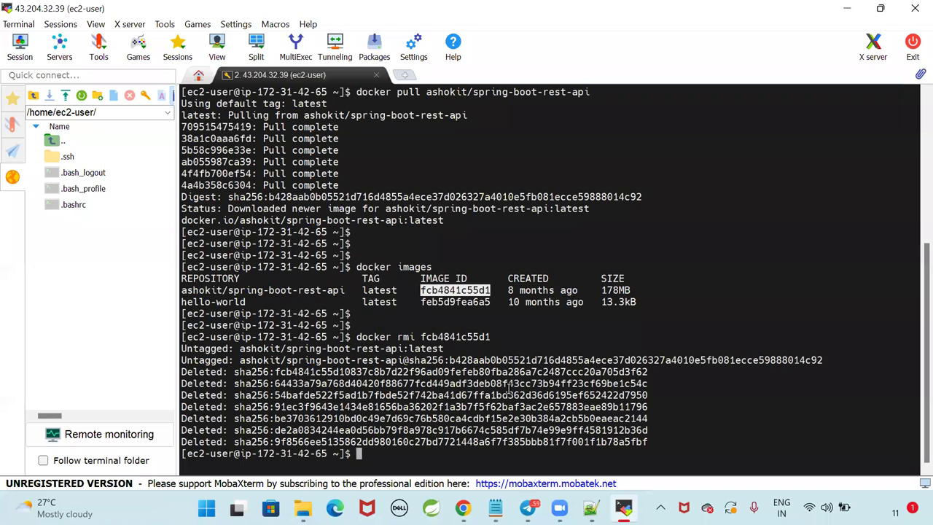
Clear the terminal and run docker images to check the image list after the removal.
{"action": "type", "text": "clear"}
{"action": "key", "text": "Return"}
{"action": "key", "text": "Return"}
{"action": "key", "text": "Return"}
{"action": "type", "text": "docker images"}
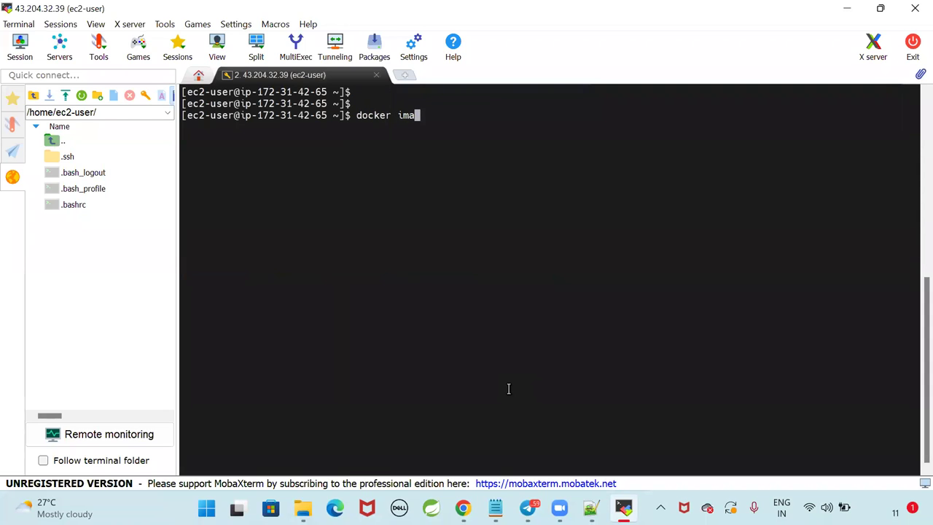
{"action": "key", "text": "Return"}
{"action": "key", "text": "Return"}
{"action": "key", "text": "Return"}
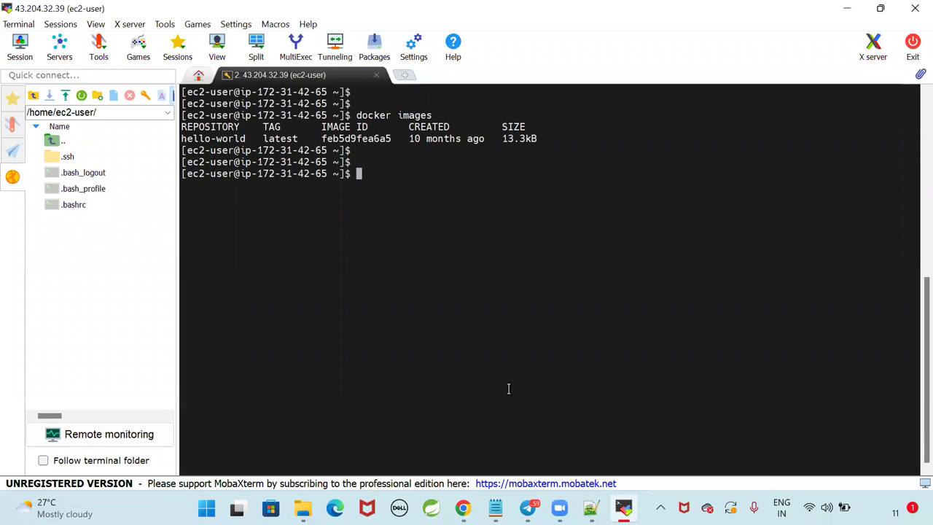
Pull the application image again by recalling and running docker pull ashokit/spring-boot-rest-api.
{"action": "key", "text": "Up"}
{"action": "key", "text": "Up"}
{"action": "key", "text": "Down"}
{"action": "key", "text": "Up"}
{"action": "key", "text": "Up"}
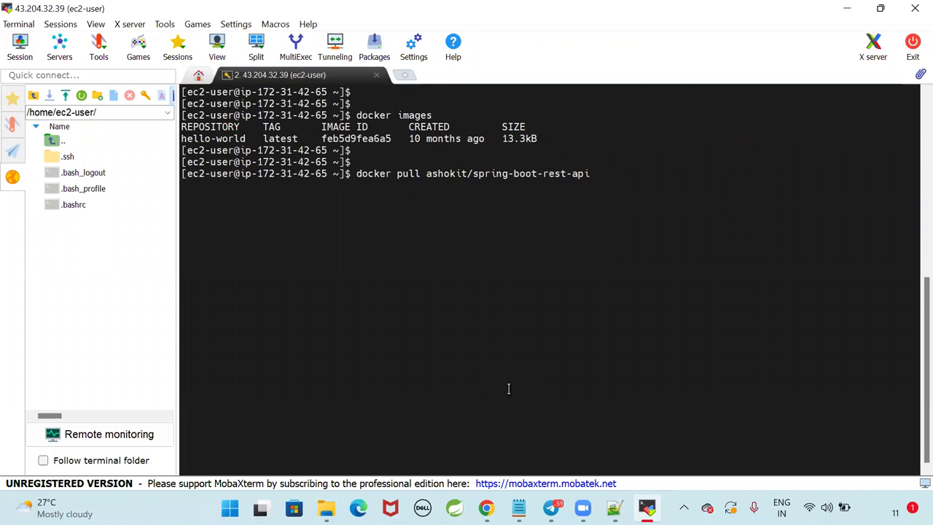
{"action": "key", "text": "Return"}
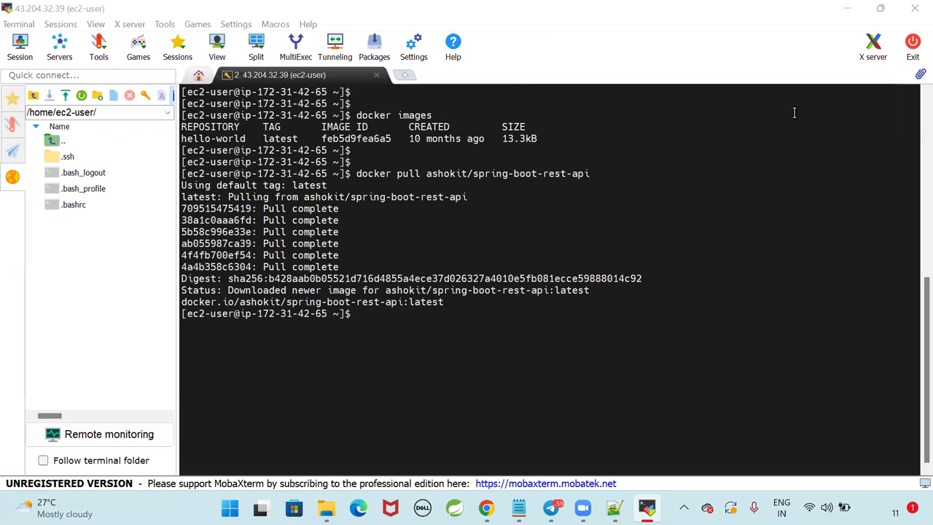
{"action": "left_click", "coordinate": [569, 338]}
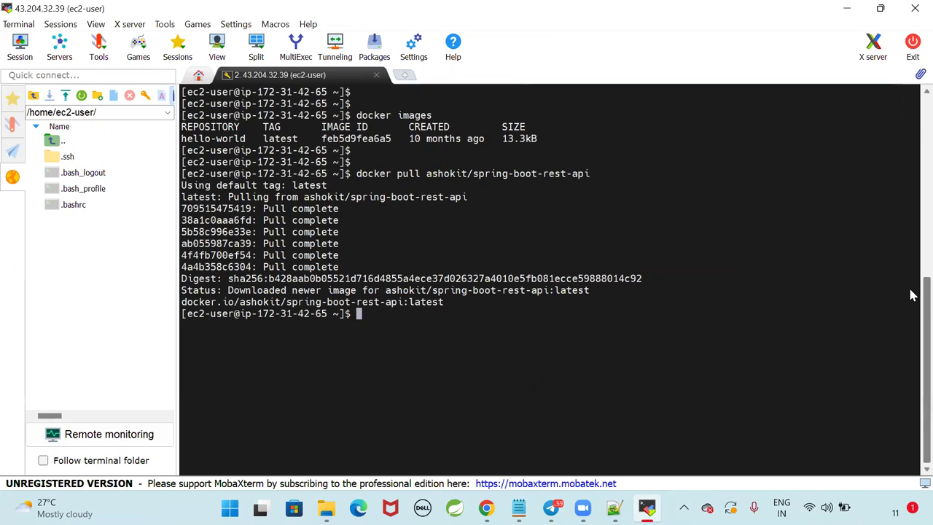
Clear the terminal and run docker images to check the local images after the second pull.
{"action": "key", "text": "Return"}
{"action": "key", "text": "Return"}
{"action": "key", "text": "Return"}
{"action": "type", "text": "dock"}
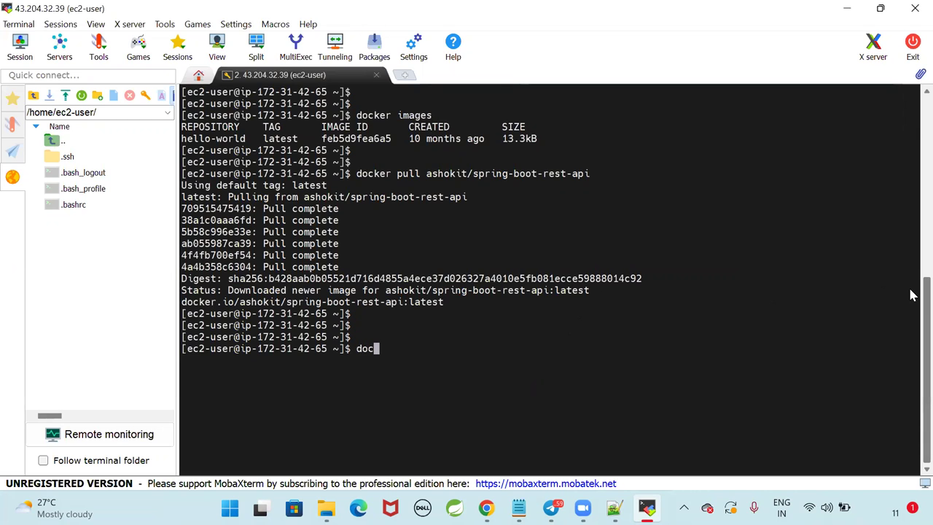
{"action": "key", "text": "BackSpace"}
{"action": "key", "text": "BackSpace"}
{"action": "key", "text": "BackSpace"}
{"action": "key", "text": "BackSpace"}
{"action": "type", "text": "clear"}
{"action": "key", "text": "Return"}
{"action": "key", "text": "Return"}
{"action": "key", "text": "Return"}
{"action": "type", "text": "docker "}
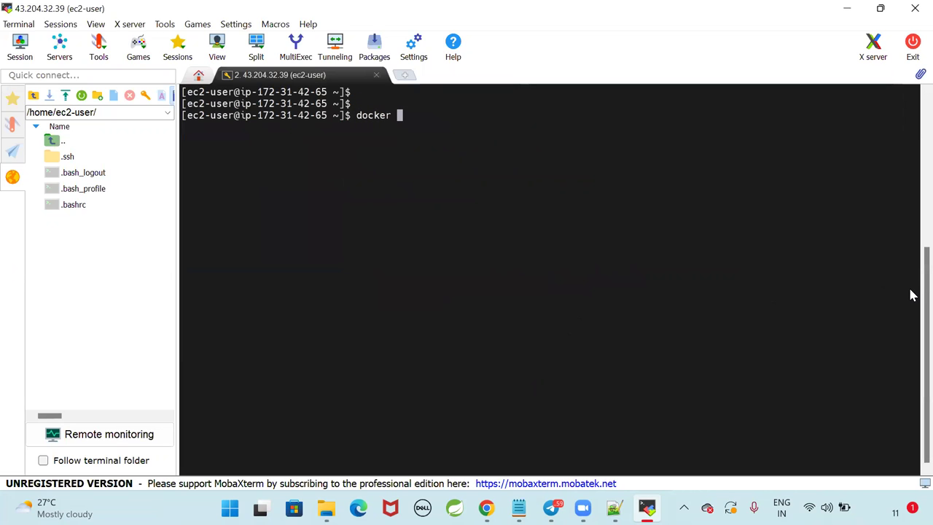
{"action": "type", "text": "images"}
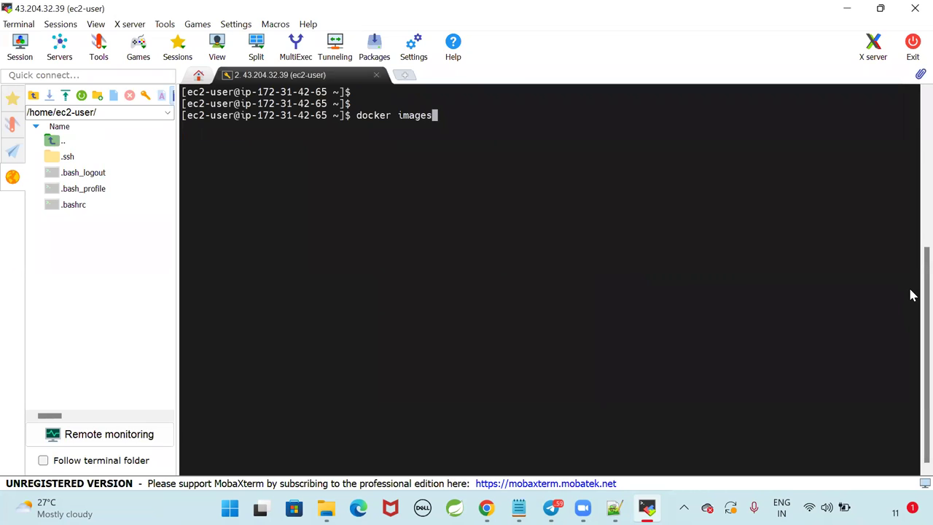
{"action": "key", "text": "Return"}
{"action": "key", "text": "Return"}
{"action": "key", "text": "Return"}
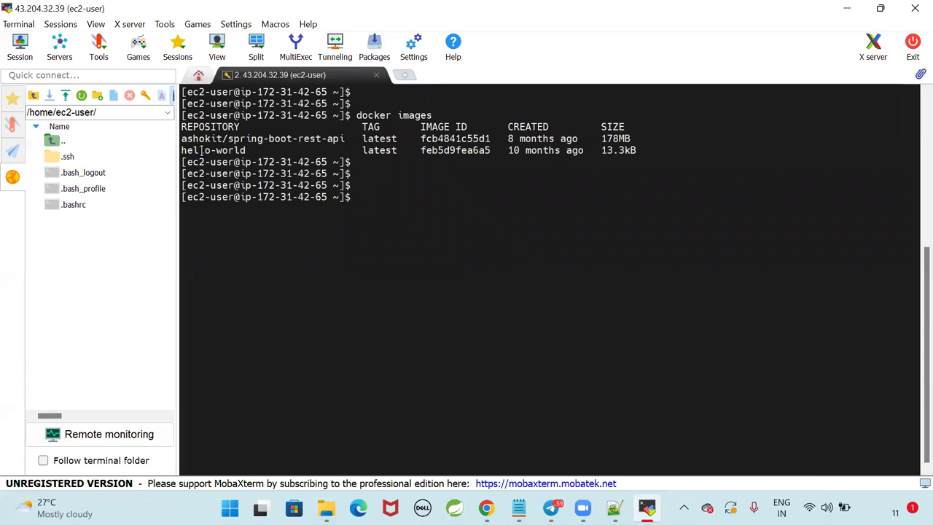
Start a container from the pulled application image with docker run ashokit/spring-boot-rest-api, copying the image name from the image list.
{"action": "left_click_drag", "start_coordinate": [182, 138], "coordinate": [341, 139]}
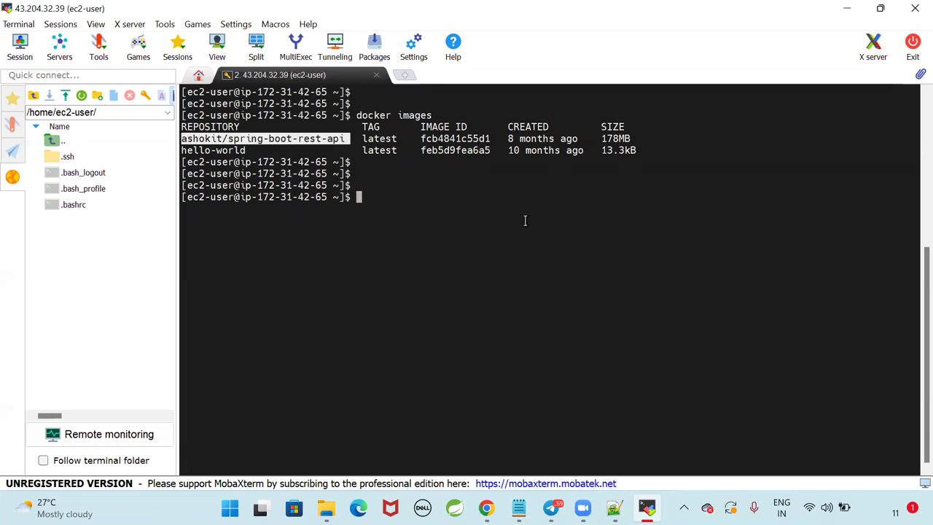
{"action": "left_click", "coordinate": [283, 185]}
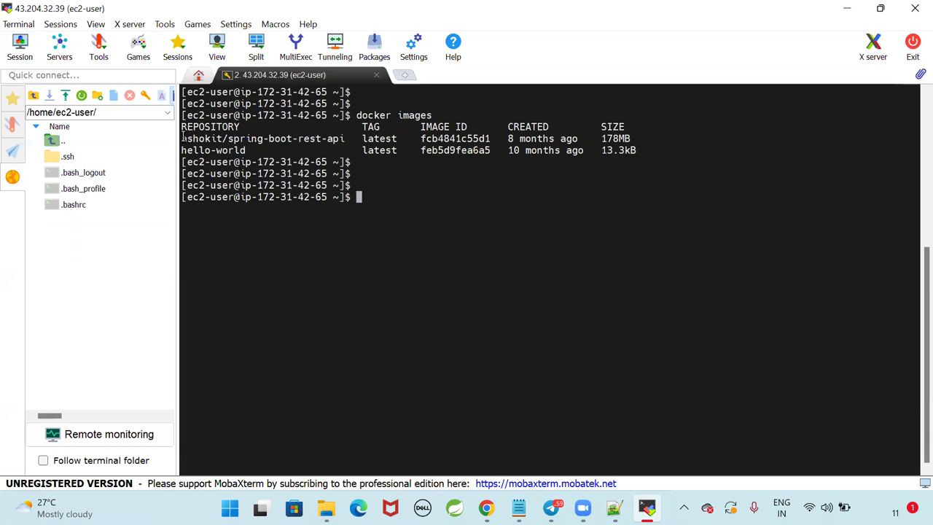
{"action": "left_click_drag", "start_coordinate": [182, 139], "coordinate": [343, 139]}
{"action": "key", "text": "ctrl+c"}
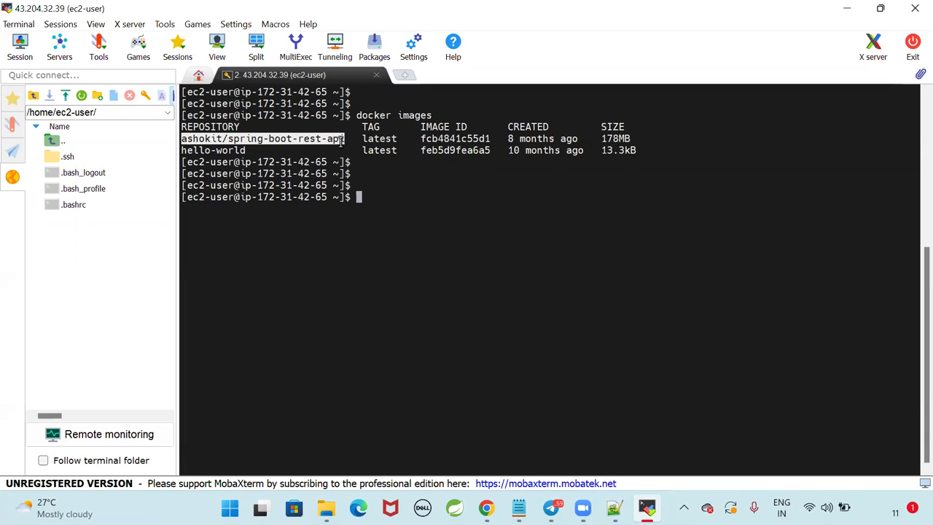
{"action": "left_click", "coordinate": [490, 199]}
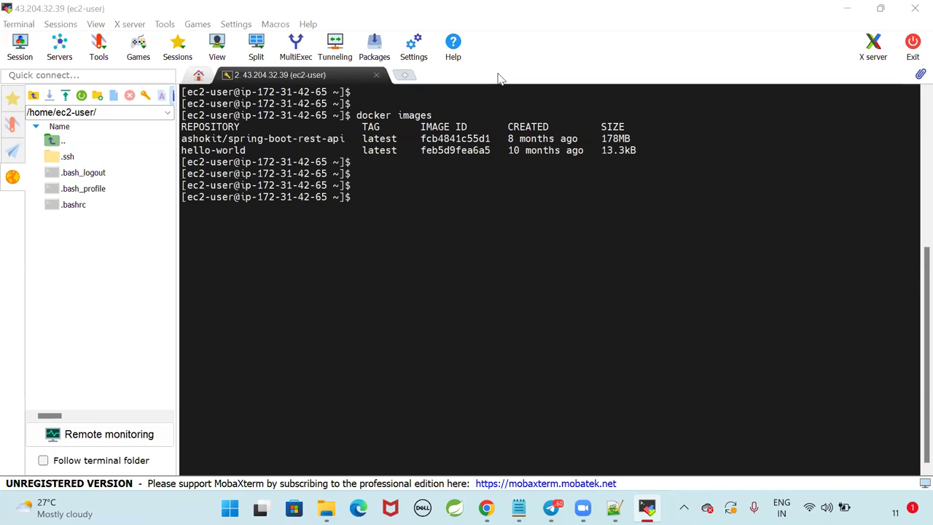
{"action": "left_click", "coordinate": [518, 225]}
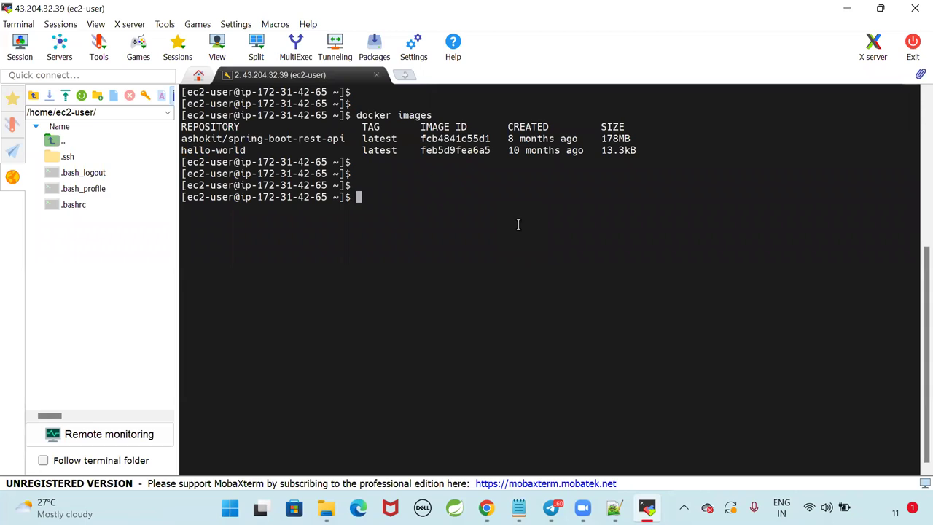
{"action": "type", "text": "docker run"}
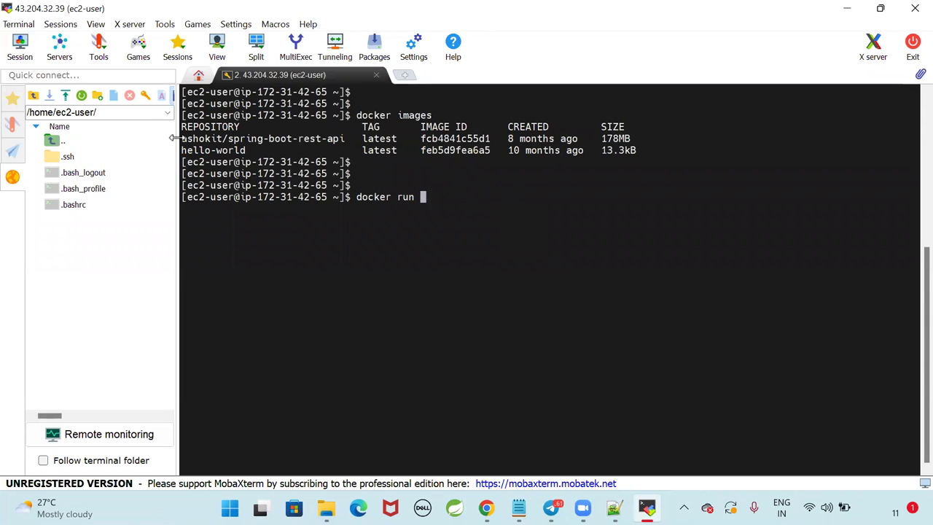
{"action": "left_click_drag", "start_coordinate": [182, 137], "coordinate": [344, 139]}
{"action": "right_click", "coordinate": [535, 193]}
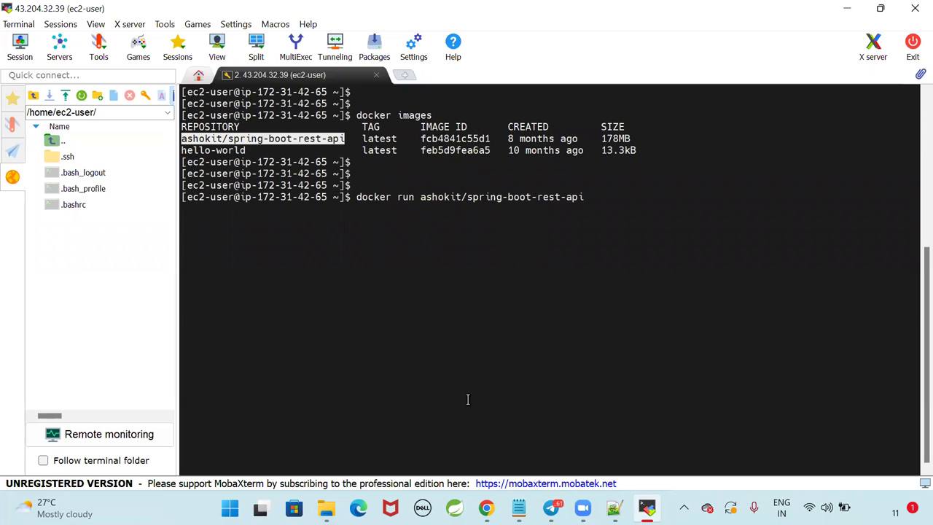
{"action": "key", "text": "Return"}
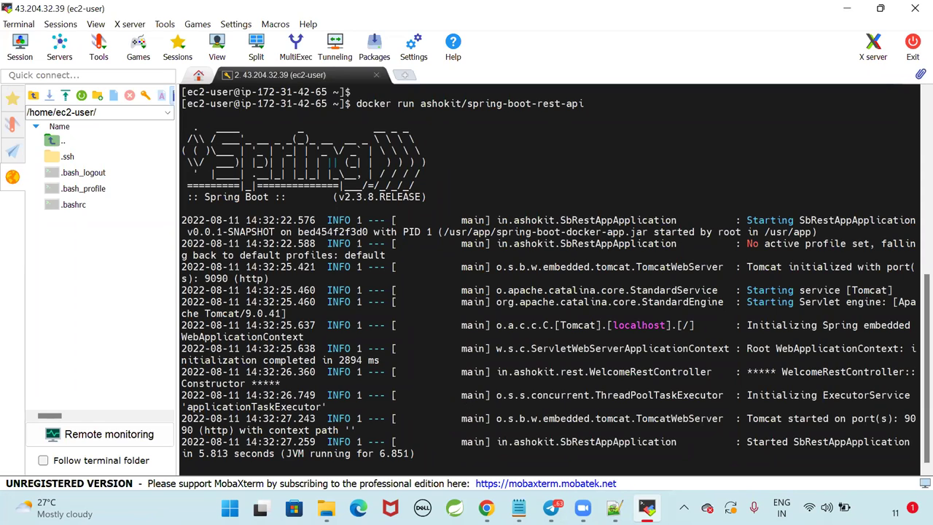
Switch to the Docker-Running-Notes file in Notepad and review the first two points under "What is Docker?", highlighting each.
{"action": "mouse_move", "coordinate": [582, 508]}
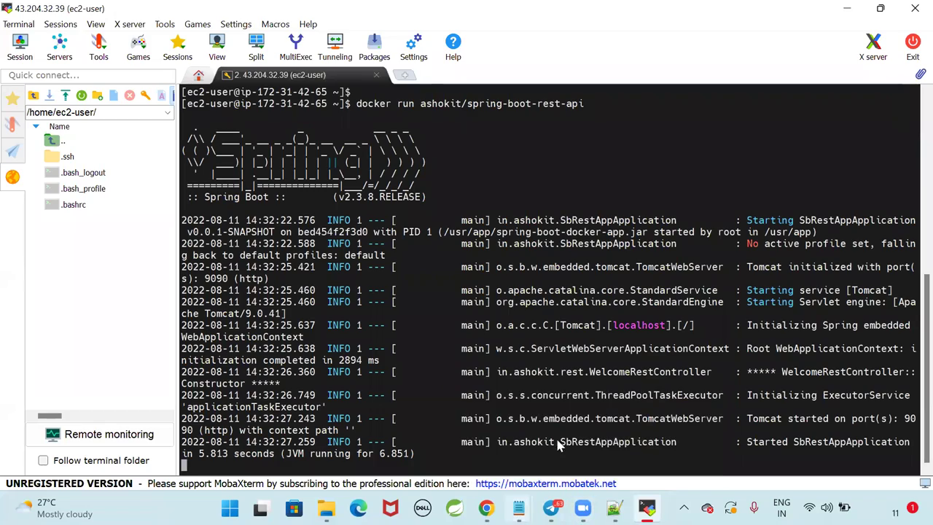
{"action": "mouse_move", "coordinate": [518, 507]}
{"action": "left_click", "coordinate": [562, 441]}
{"action": "scroll", "coordinate": [379, 293], "scroll_direction": "up", "scroll_amount": 10}
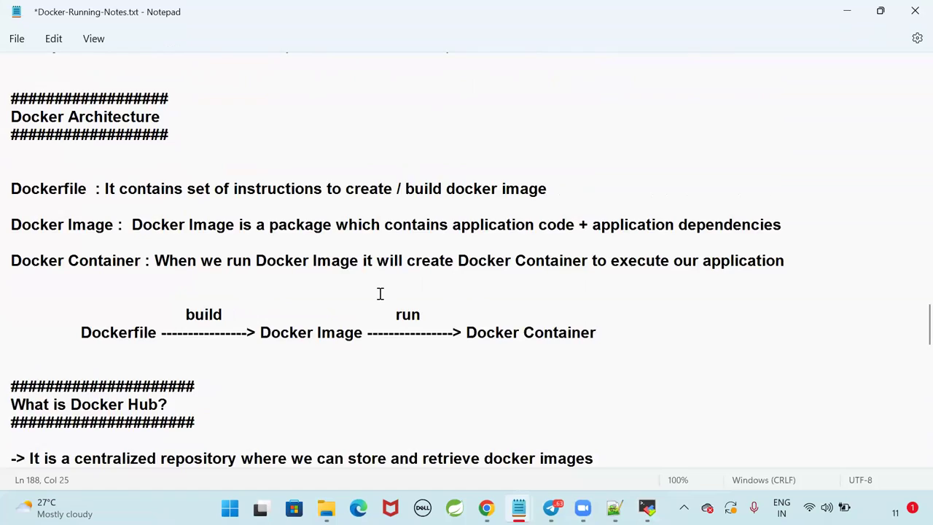
{"action": "scroll", "coordinate": [292, 255], "scroll_direction": "up", "scroll_amount": 7}
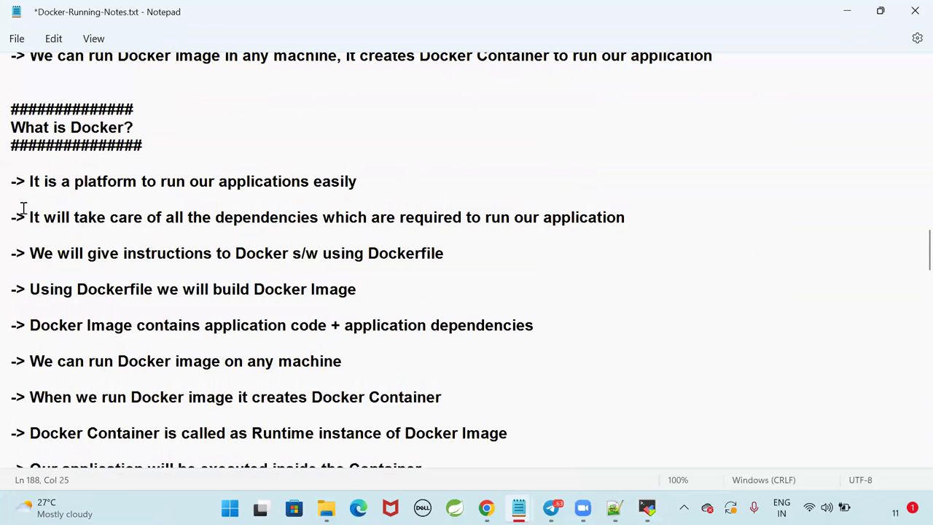
{"action": "left_click_drag", "start_coordinate": [30, 205], "coordinate": [362, 217]}
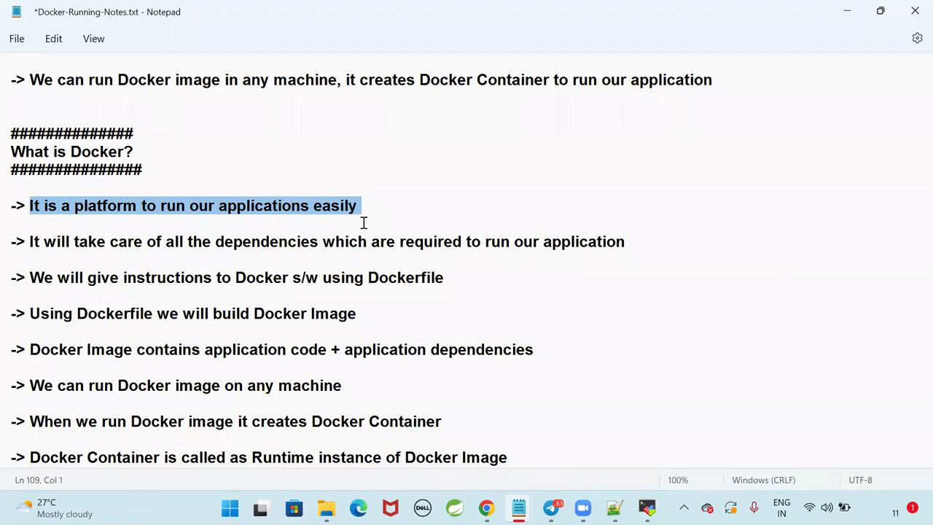
{"action": "left_click", "coordinate": [27, 241]}
{"action": "left_click_drag", "start_coordinate": [28, 241], "coordinate": [631, 243]}
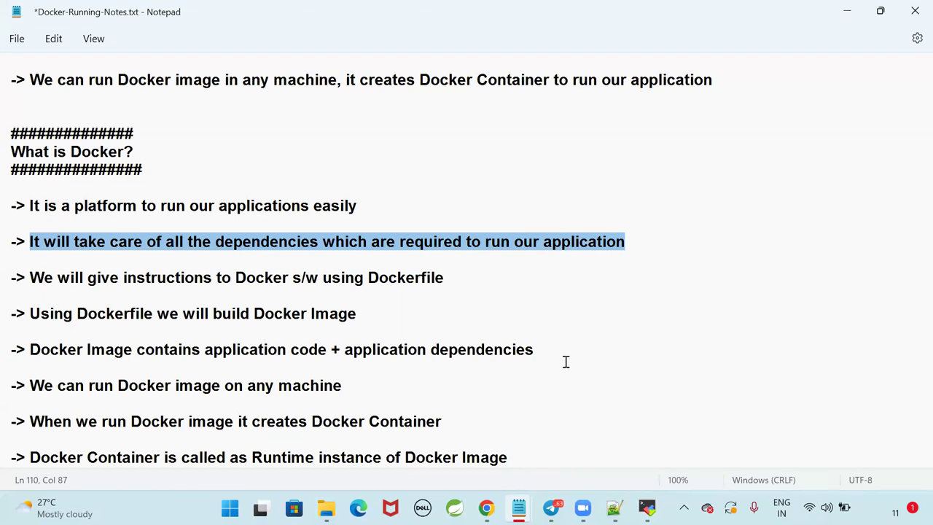
Switch to the Docker Hub page in Chrome, highlight the spring-boot-rest-api repository name, and return to the terminal.
{"action": "left_click", "coordinate": [486, 508]}
{"action": "left_click", "coordinate": [345, 297]}
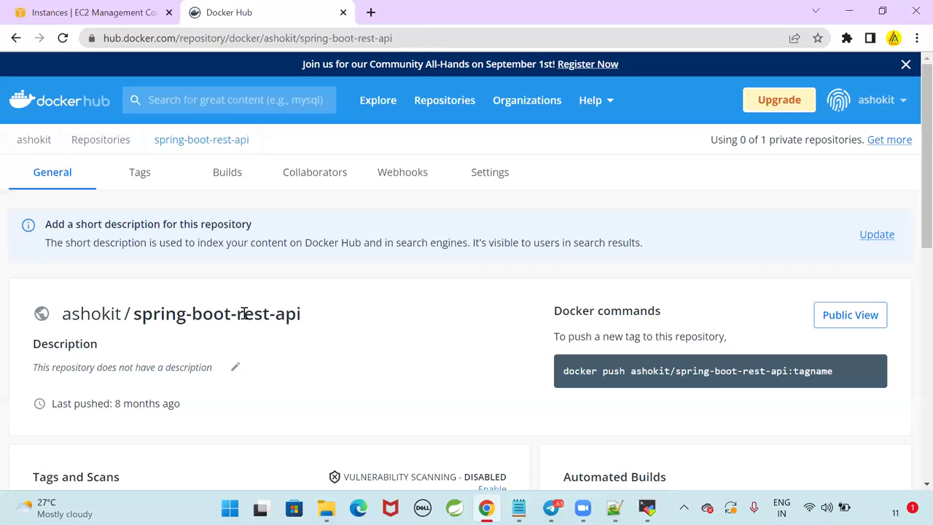
{"action": "left_click_drag", "start_coordinate": [132, 321], "coordinate": [323, 323]}
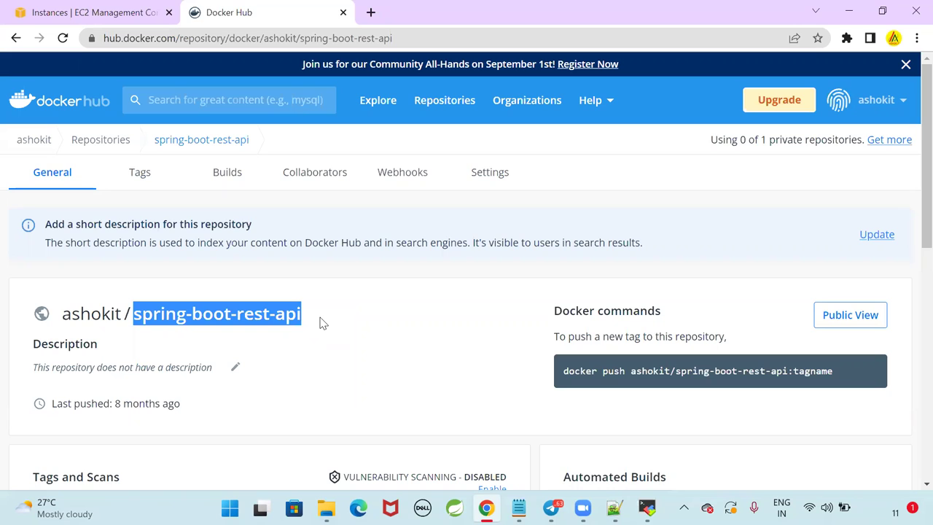
{"action": "left_click_drag", "start_coordinate": [132, 315], "coordinate": [330, 321]}
{"action": "key", "text": "alt+Tab"}
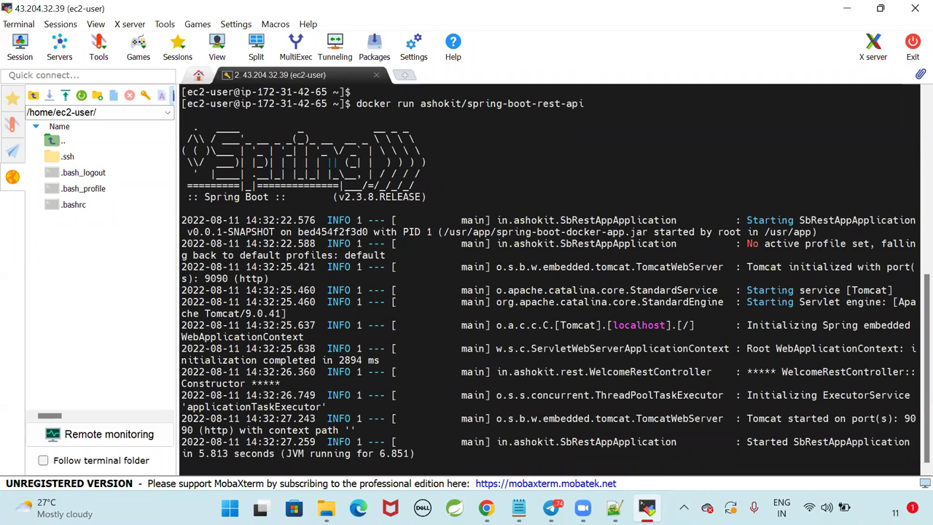
Review the Docker notes down to the Docker Architecture flow, highlighting the Dockerfile, image and container stages, and return to the terminal.
{"action": "mouse_move", "coordinate": [518, 508]}
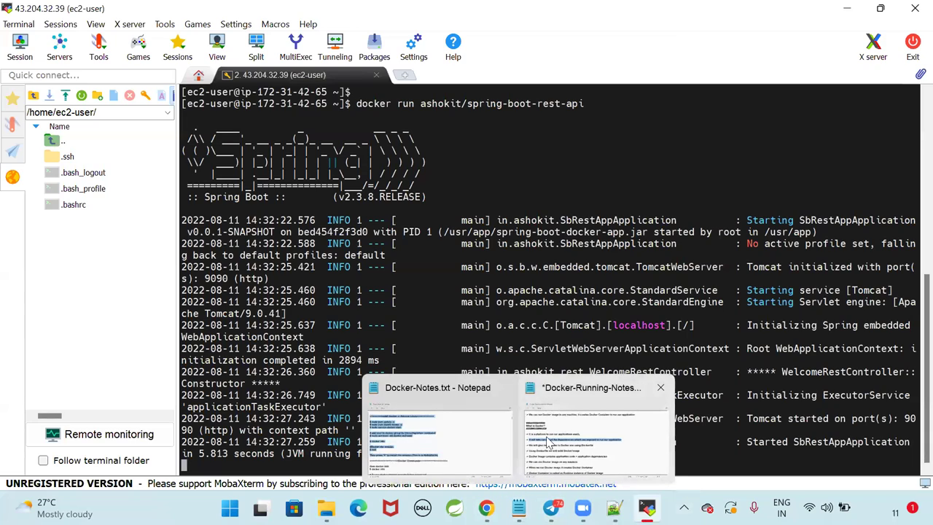
{"action": "left_click", "coordinate": [550, 443]}
{"action": "scroll", "coordinate": [393, 284], "scroll_direction": "up", "scroll_amount": 2}
{"action": "scroll", "coordinate": [393, 284], "scroll_direction": "up", "scroll_amount": 1}
{"action": "scroll", "coordinate": [390, 288], "scroll_direction": "down", "scroll_amount": 2}
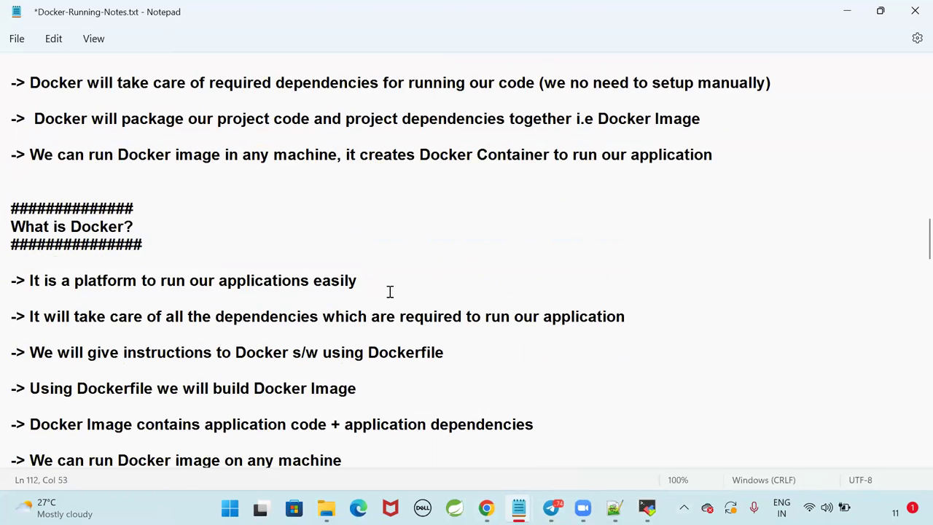
{"action": "scroll", "coordinate": [390, 292], "scroll_direction": "down", "scroll_amount": 9}
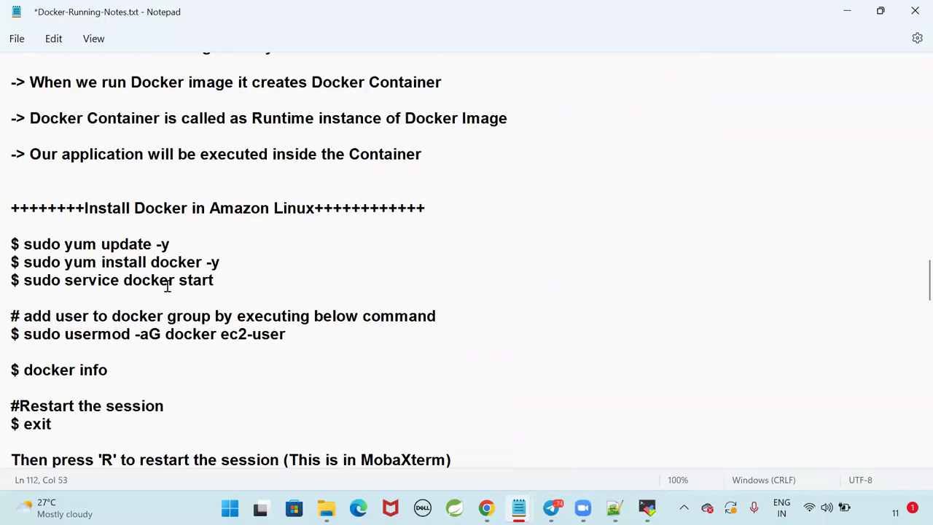
{"action": "scroll", "coordinate": [134, 295], "scroll_direction": "down", "scroll_amount": 5}
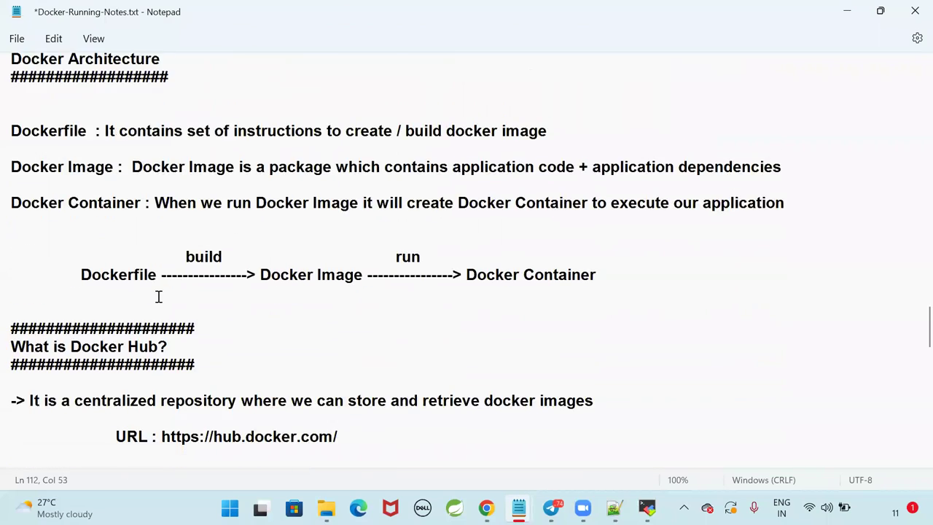
{"action": "scroll", "coordinate": [158, 296], "scroll_direction": "up", "scroll_amount": 2}
{"action": "double_click", "coordinate": [145, 295]}
{"action": "left_click_drag", "start_coordinate": [261, 295], "coordinate": [612, 313]}
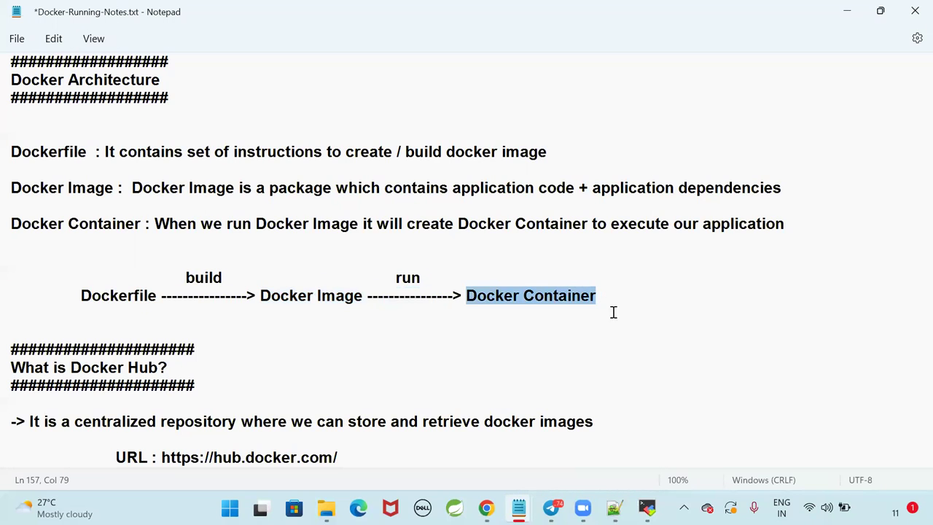
{"action": "mouse_move", "coordinate": [647, 507]}
{"action": "key", "text": "alt+Tab"}
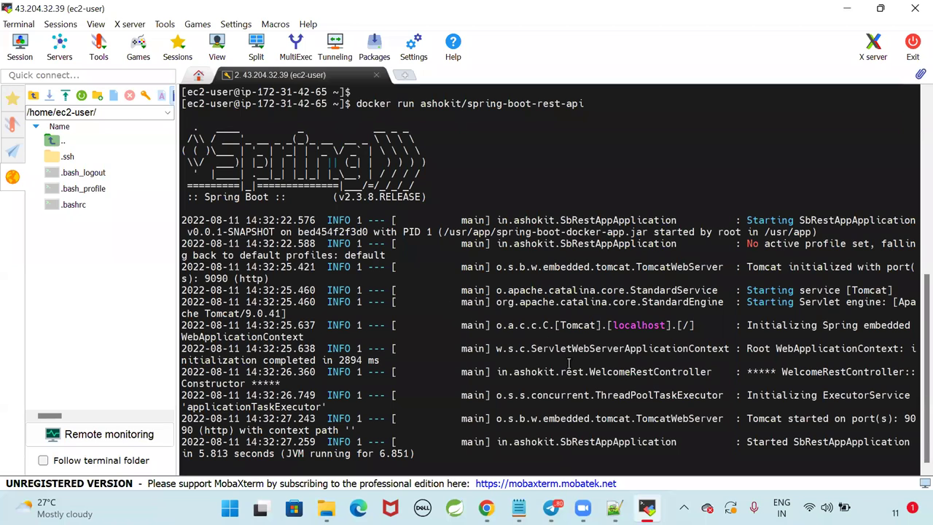
Open Paint and draw a rectangle about 314 × 329 px near the middle of the blank canvas.
{"action": "key", "text": "super"}
{"action": "type", "text": "mspaint"}
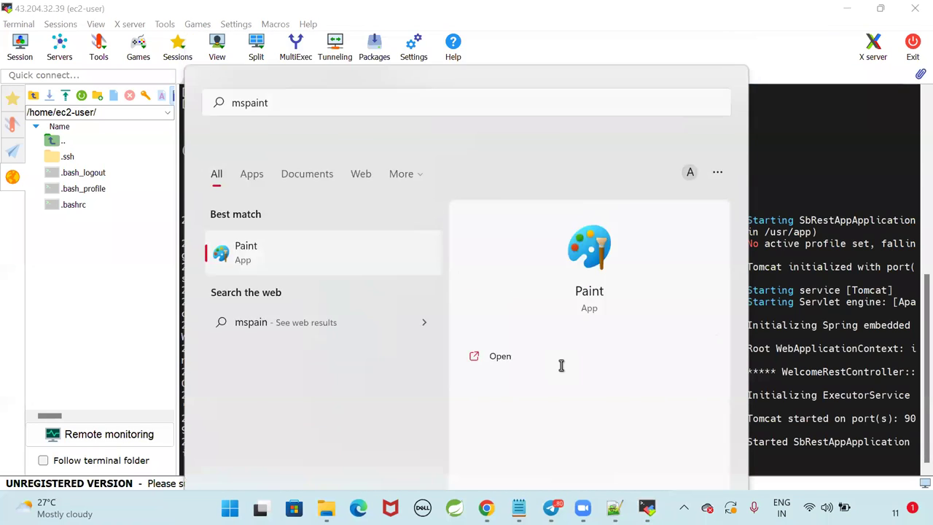
{"action": "key", "text": "Return"}
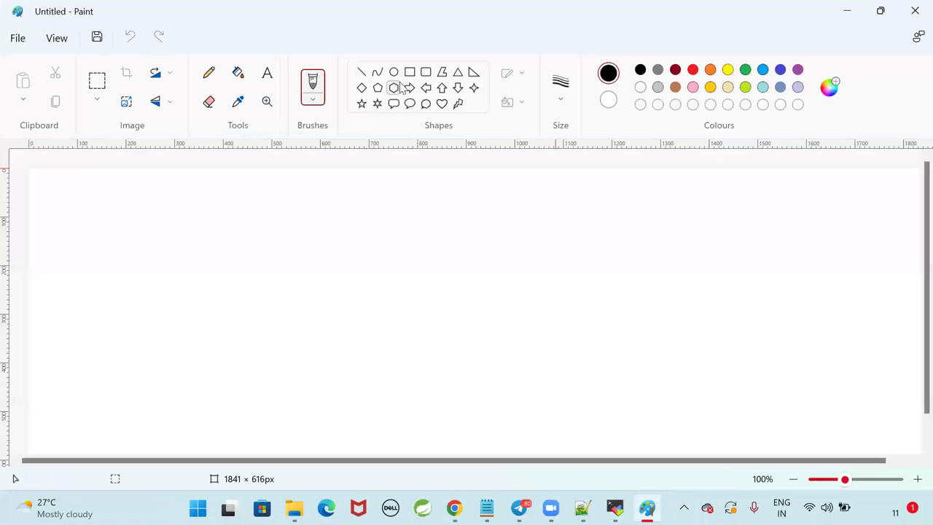
{"action": "left_click", "coordinate": [410, 72]}
{"action": "left_click_drag", "start_coordinate": [323, 228], "coordinate": [478, 390]}
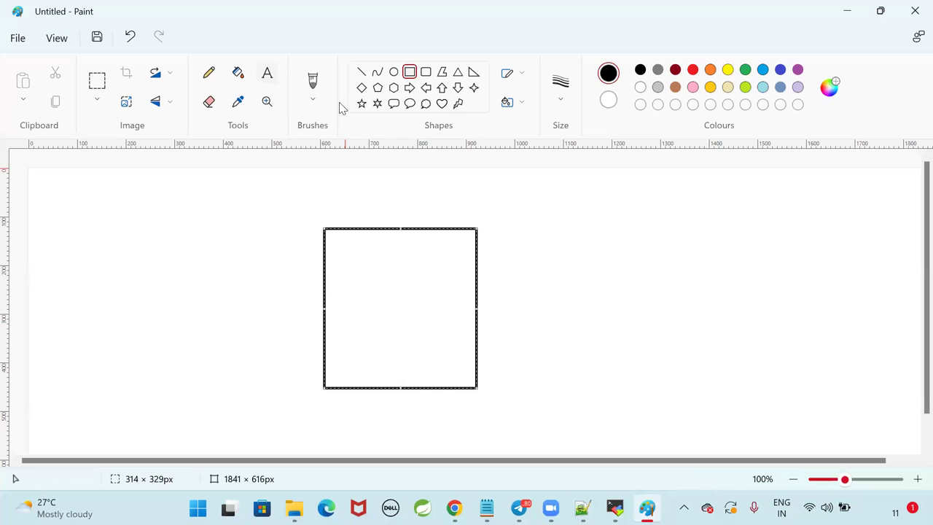
Add the text label "AWS Cloud" just above the rectangle.
{"action": "left_click", "coordinate": [267, 74]}
{"action": "left_click", "coordinate": [374, 202]}
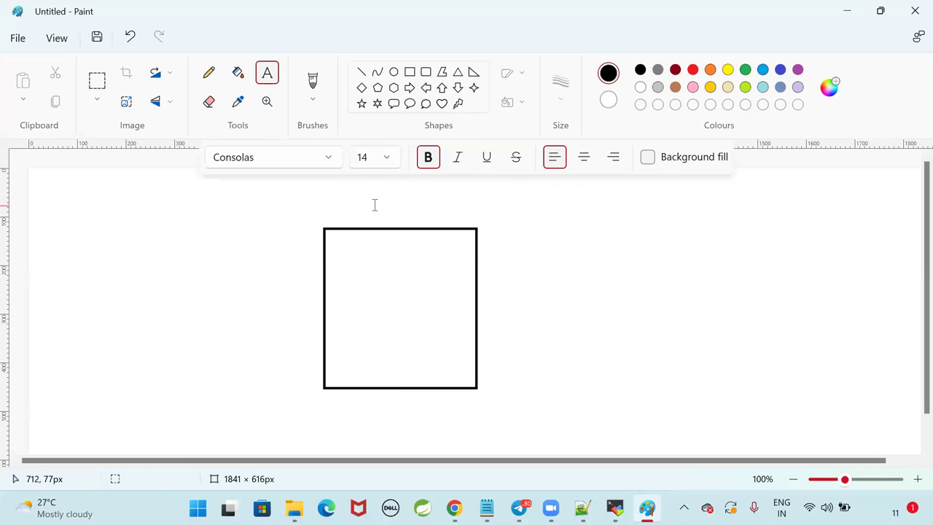
{"action": "type", "text": "AWS Cloud"}
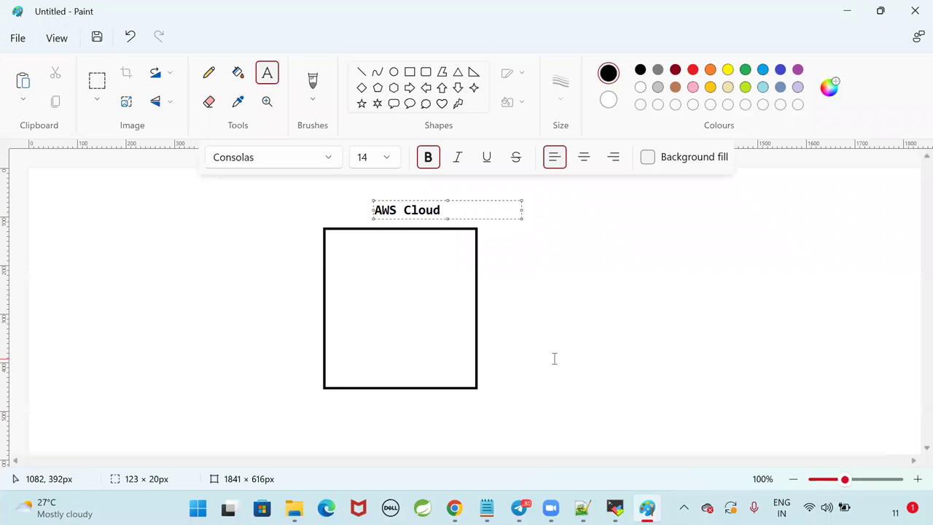
Draw a smaller rectangle inside the AWS Cloud box and label it "EC2 Instance" just above its upper edge.
{"action": "left_click", "coordinate": [410, 72]}
{"action": "left_click_drag", "start_coordinate": [347, 258], "coordinate": [455, 359]}
{"action": "left_click", "coordinate": [267, 72]}
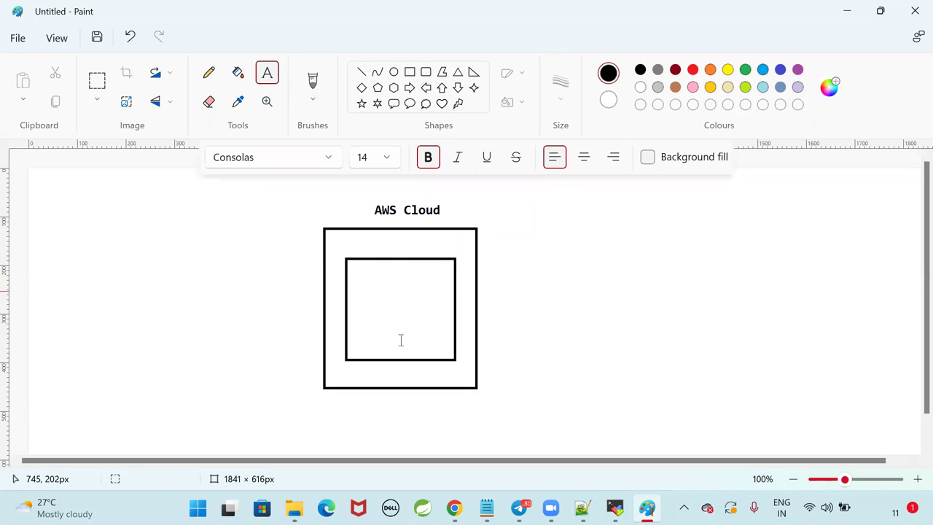
{"action": "left_click_drag", "start_coordinate": [370, 241], "coordinate": [410, 252]}
{"action": "type", "text": "EC2"}
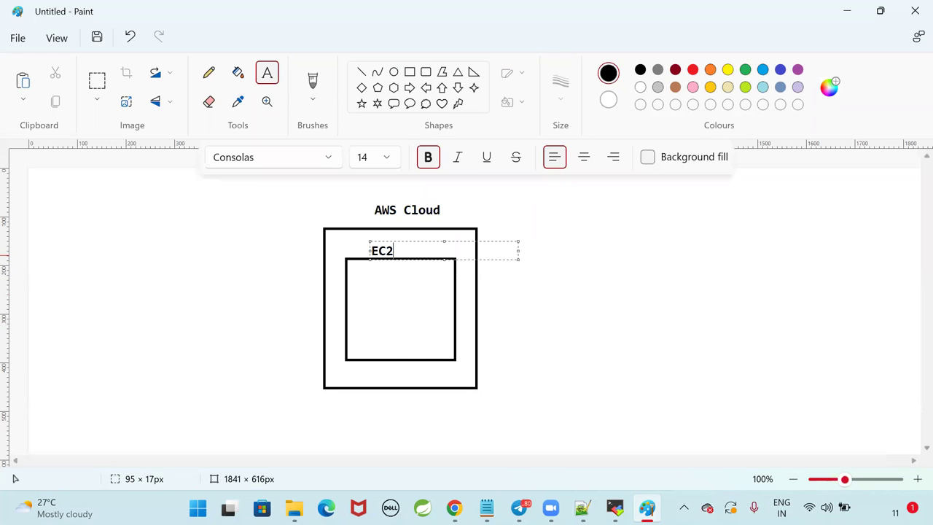
{"action": "type", "text": " Linux VM"}
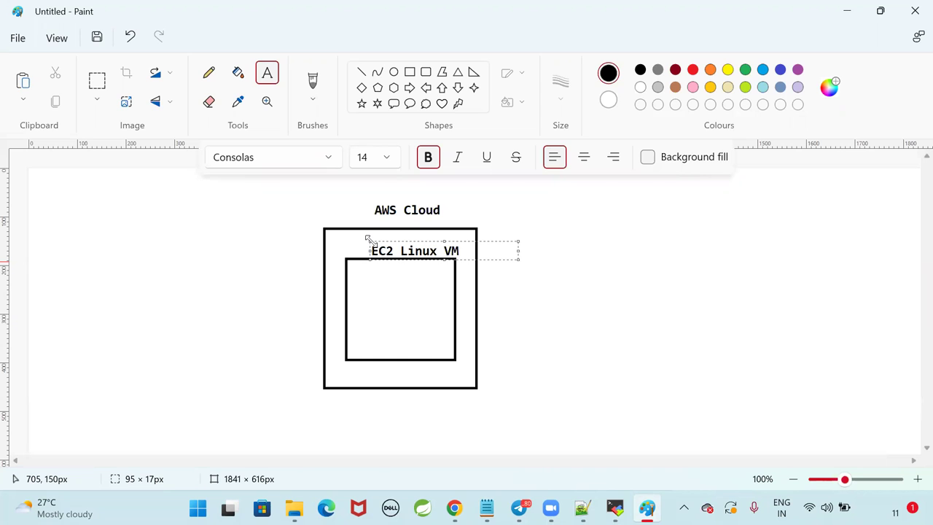
{"action": "left_click_drag", "start_coordinate": [368, 239], "coordinate": [450, 251]}
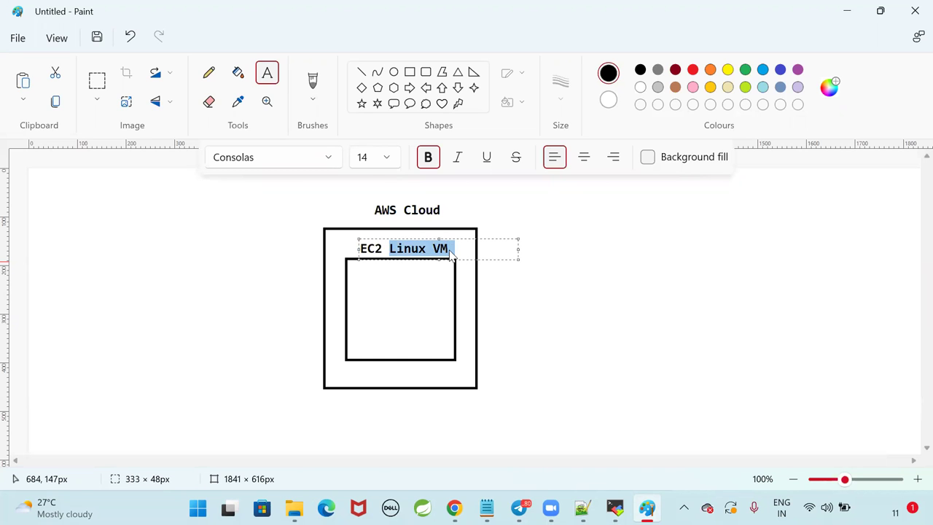
{"action": "type", "text": "Instance"}
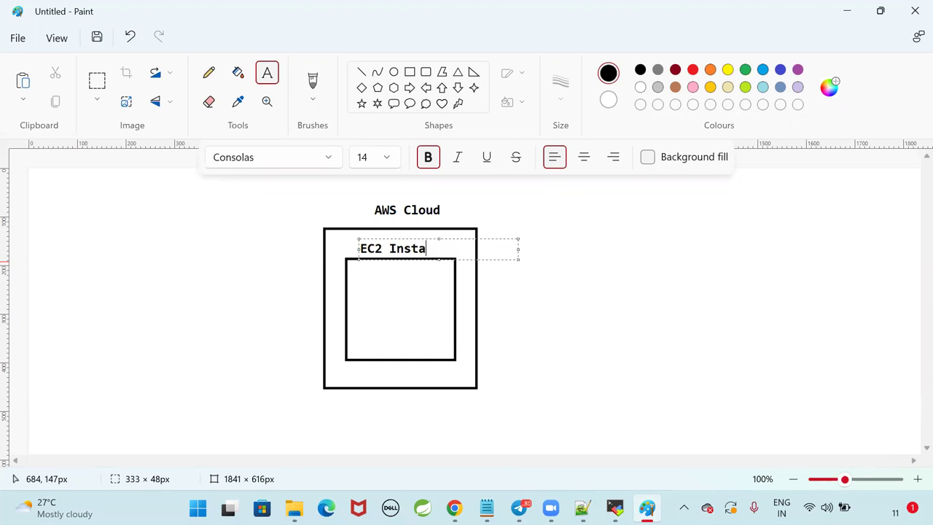
{"action": "left_click", "coordinate": [412, 352]}
Add the text "Linux OS" at the base of the EC2 Instance box and draw a dividing line across the box above it.
{"action": "left_click_drag", "start_coordinate": [372, 338], "coordinate": [436, 350]}
{"action": "type", "text": "Linux OS"}
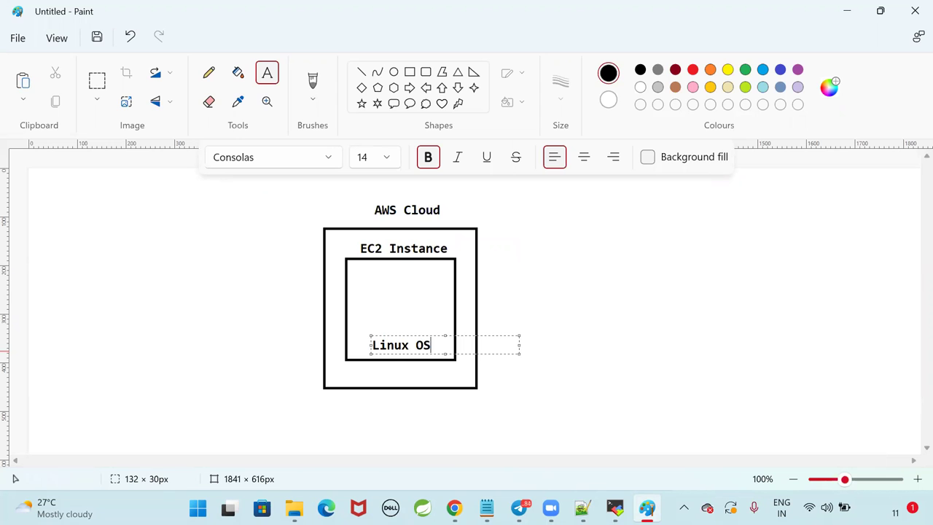
{"action": "left_click", "coordinate": [581, 292]}
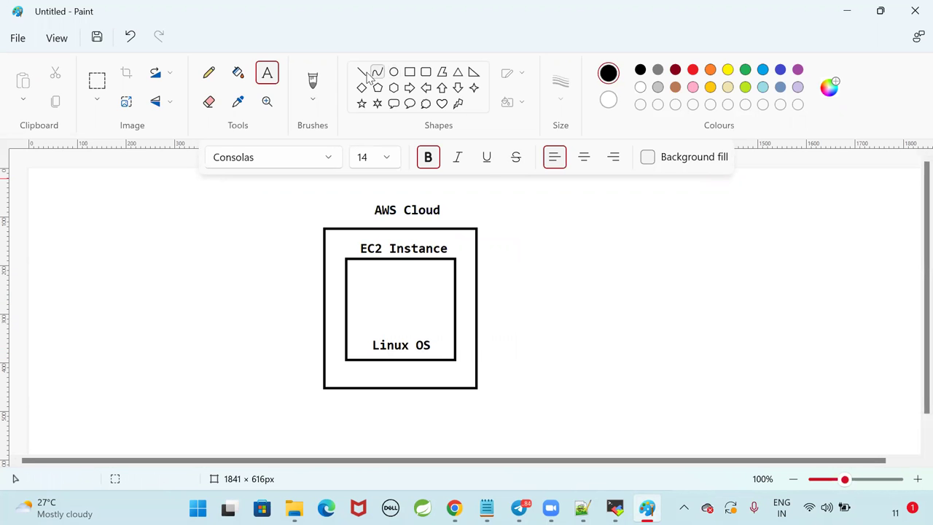
{"action": "left_click", "coordinate": [362, 72]}
{"action": "left_click_drag", "start_coordinate": [347, 326], "coordinate": [452, 328]}
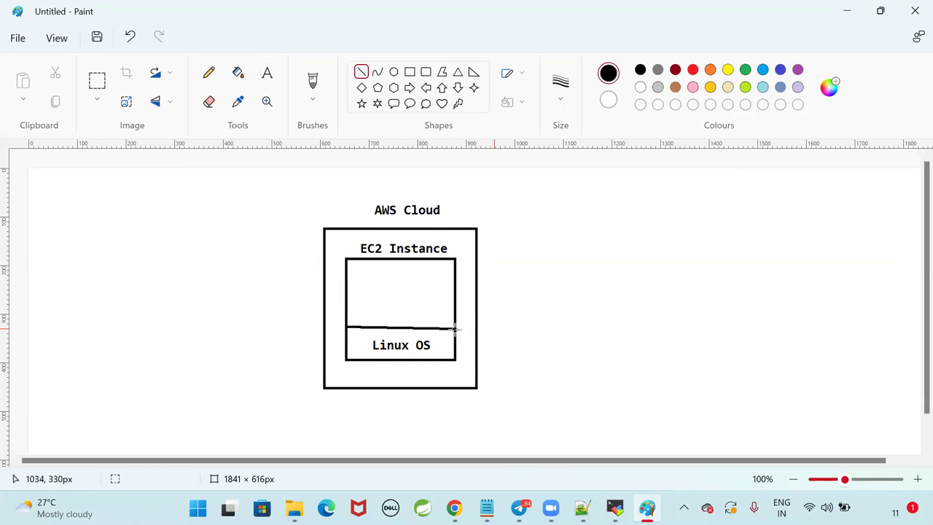
{"action": "left_click", "coordinate": [267, 74]}
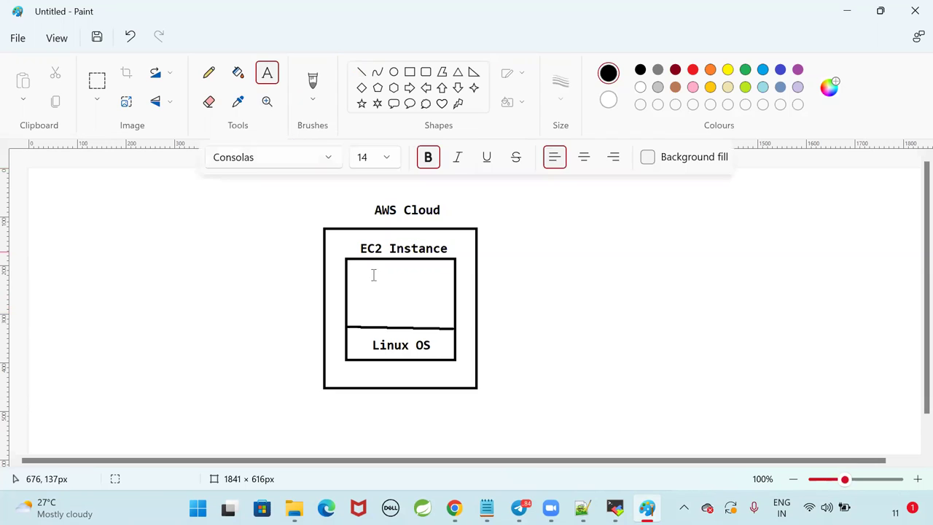
{"action": "left_click", "coordinate": [410, 71]}
{"action": "left_click_drag", "start_coordinate": [364, 276], "coordinate": [438, 309]}
{"action": "key", "text": "ctrl+z"}
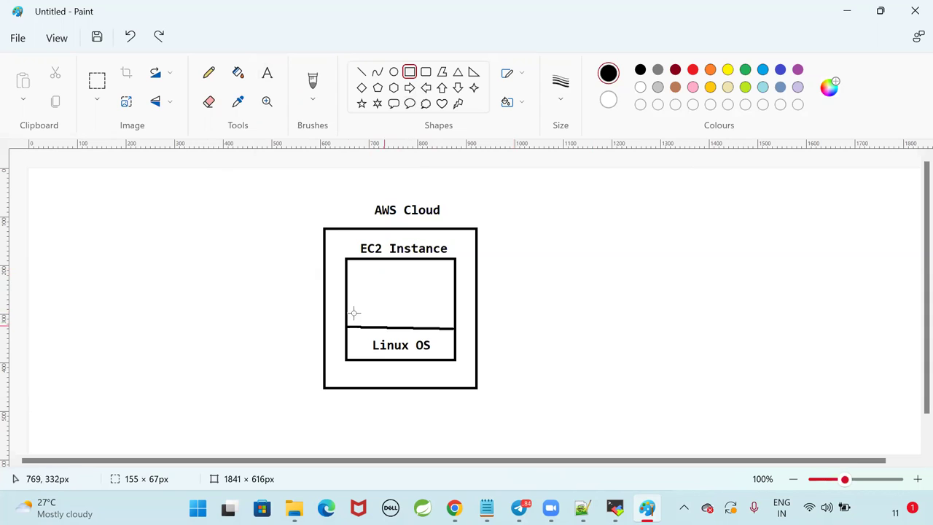
Add the text "Docker Eng" just above the Linux OS section and draw a dividing line about 213 px long above it.
{"action": "left_click", "coordinate": [266, 74]}
{"action": "left_click_drag", "start_coordinate": [366, 306], "coordinate": [433, 321]}
{"action": "type", "text": "Docker Eng"}
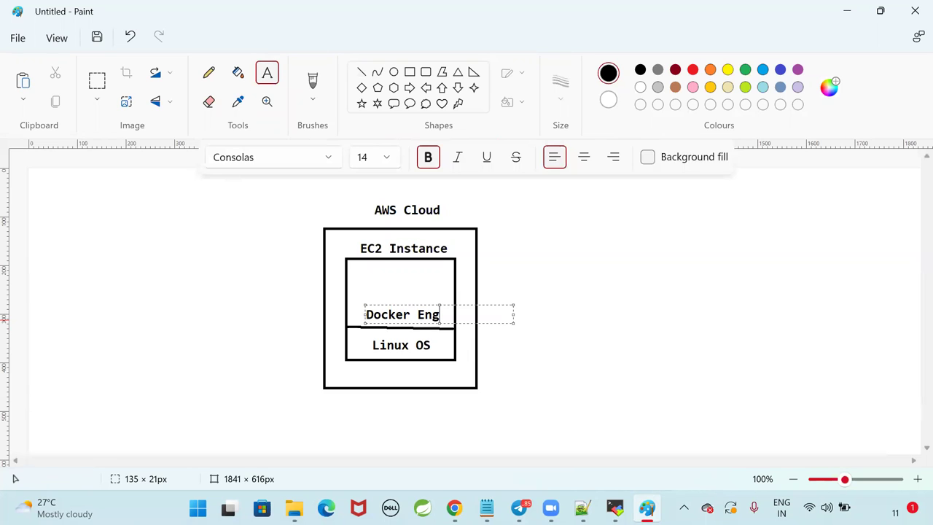
{"action": "left_click", "coordinate": [550, 398]}
{"action": "left_click", "coordinate": [361, 72]}
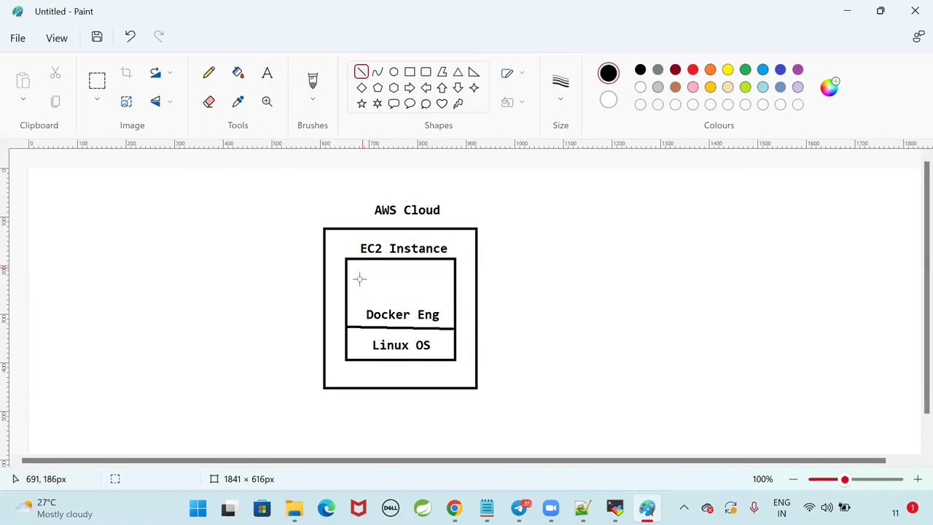
{"action": "left_click_drag", "start_coordinate": [345, 302], "coordinate": [450, 301]}
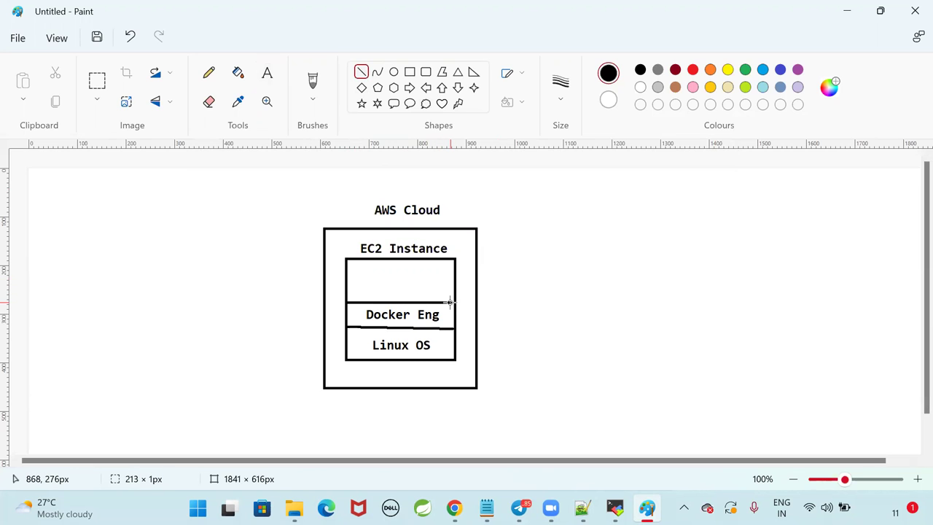
Draw a small rectangle in the empty section above Docker Eng and label it "D Container" in size 12 text.
{"action": "left_click", "coordinate": [410, 71]}
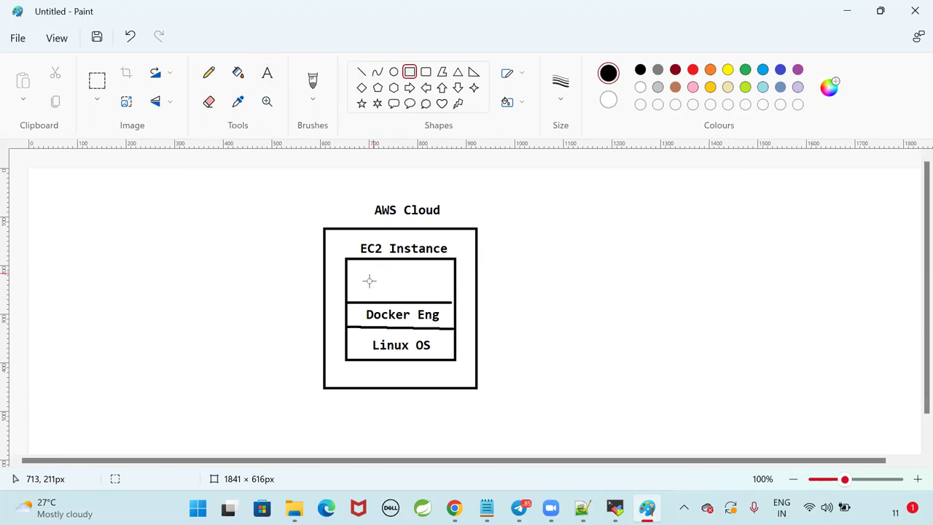
{"action": "left_click_drag", "start_coordinate": [360, 267], "coordinate": [441, 290]}
{"action": "left_click", "coordinate": [267, 73]}
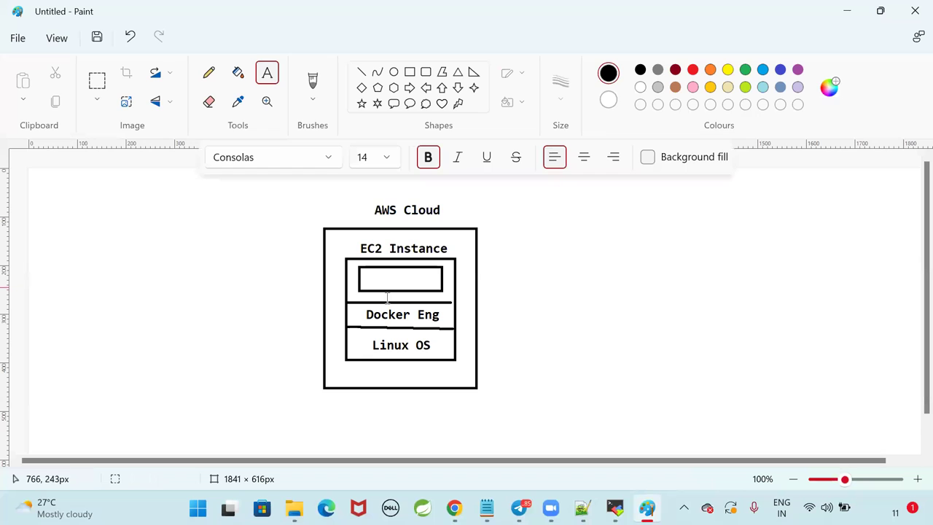
{"action": "left_click_drag", "start_coordinate": [370, 274], "coordinate": [437, 283]}
{"action": "type", "text": "D Containe"}
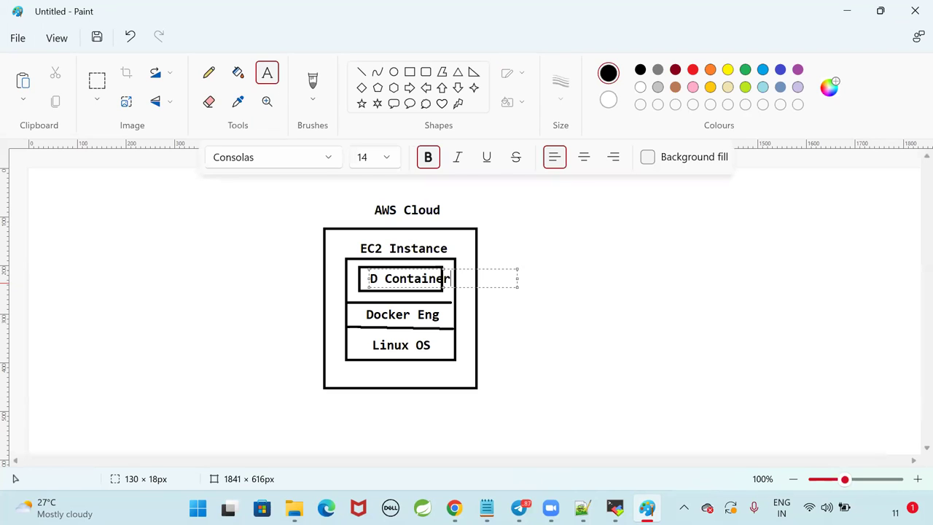
{"action": "type", "text": "r"}
{"action": "key", "text": "ctrl+a"}
{"action": "left_click", "coordinate": [386, 157]}
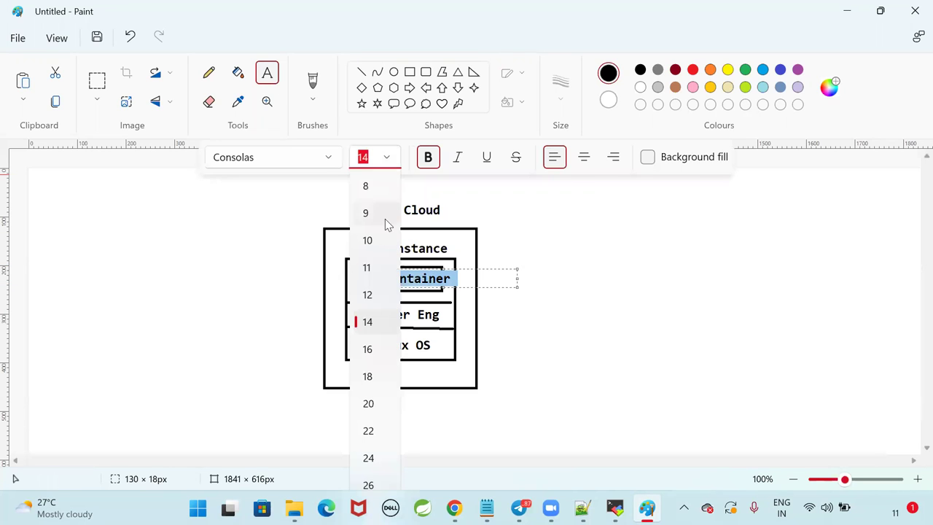
{"action": "left_click", "coordinate": [367, 295]}
{"action": "left_click", "coordinate": [576, 333]}
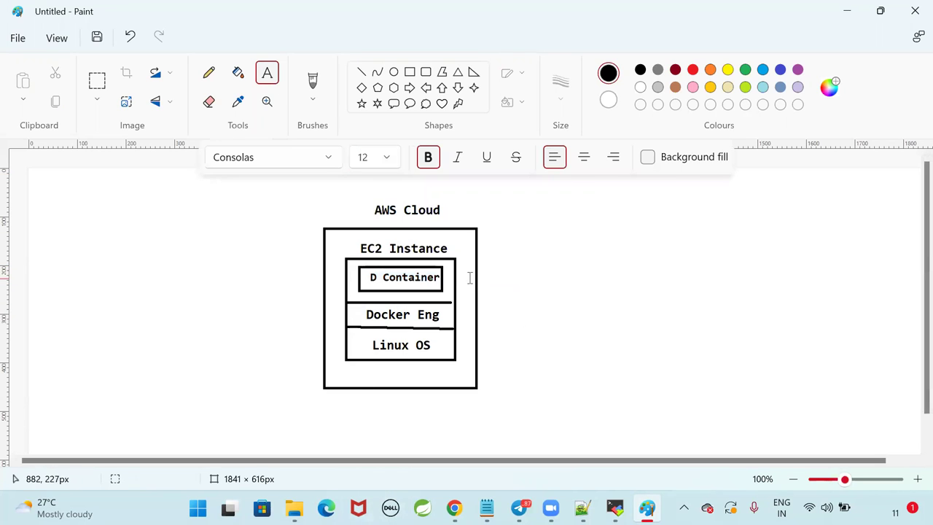
{"action": "left_click_drag", "start_coordinate": [288, 183], "coordinate": [527, 416]}
{"action": "left_click", "coordinate": [551, 408]}
Draw a cloud callout about 244 × 177 px to the left of the AWS Cloud box.
{"action": "left_click", "coordinate": [458, 103]}
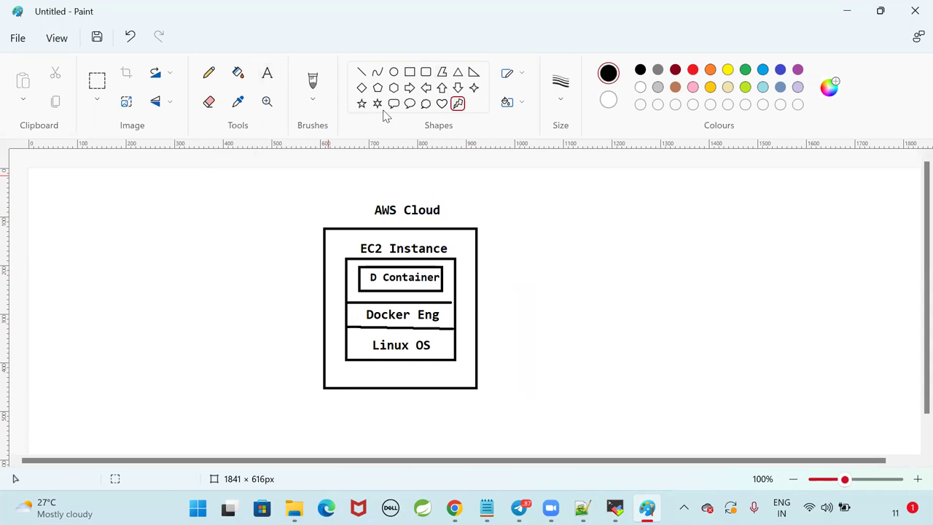
{"action": "left_click", "coordinate": [426, 103]}
{"action": "left_click_drag", "start_coordinate": [158, 198], "coordinate": [277, 284]}
Add the text "docker hub" with "<image>" on a second line inside the cloud callout.
{"action": "left_click", "coordinate": [266, 73]}
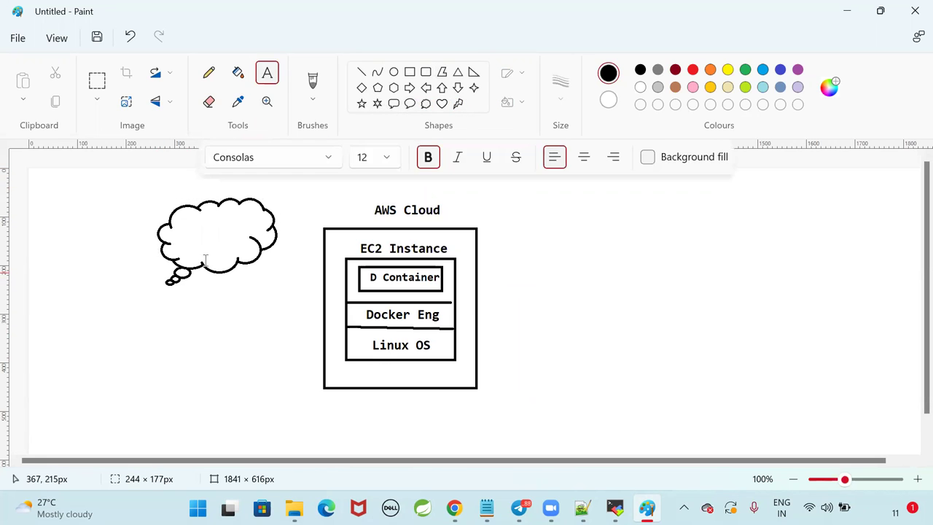
{"action": "left_click_drag", "start_coordinate": [184, 221], "coordinate": [265, 241]}
{"action": "type", "text": "doc"}
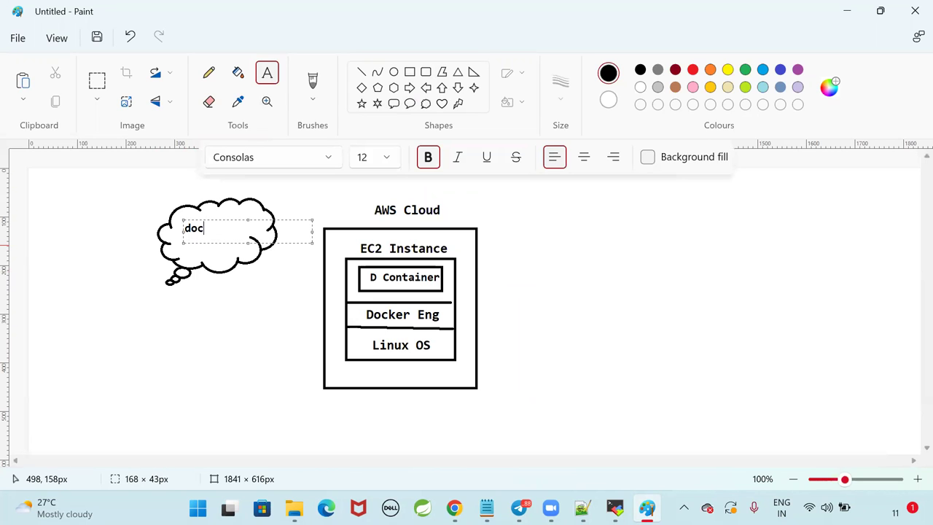
{"action": "type", "text": "ker hub"}
{"action": "key", "text": "Return"}
{"action": "type", "text": "ia"}
{"action": "key", "text": "BackSpace"}
{"action": "type", "text": "ma"}
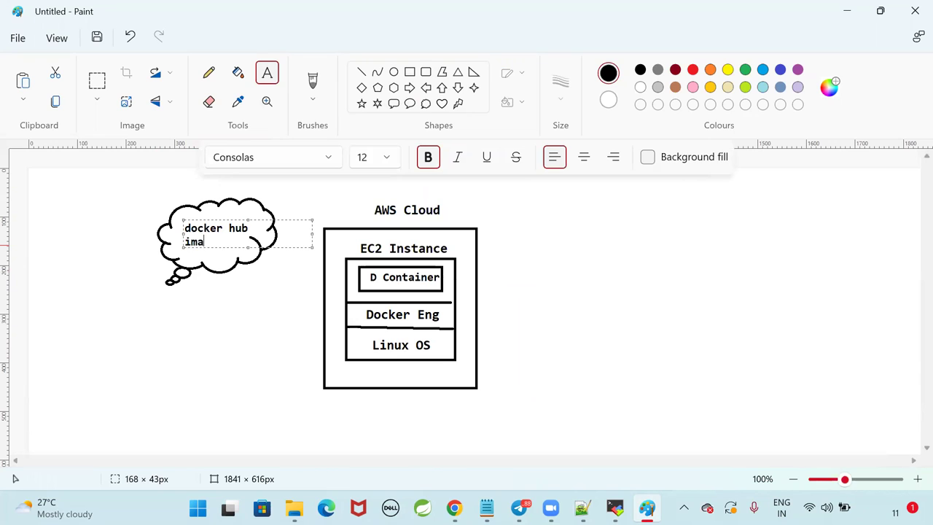
{"action": "type", "text": "<"}
{"action": "key", "text": "End"}
{"action": "key", "text": "Return"}
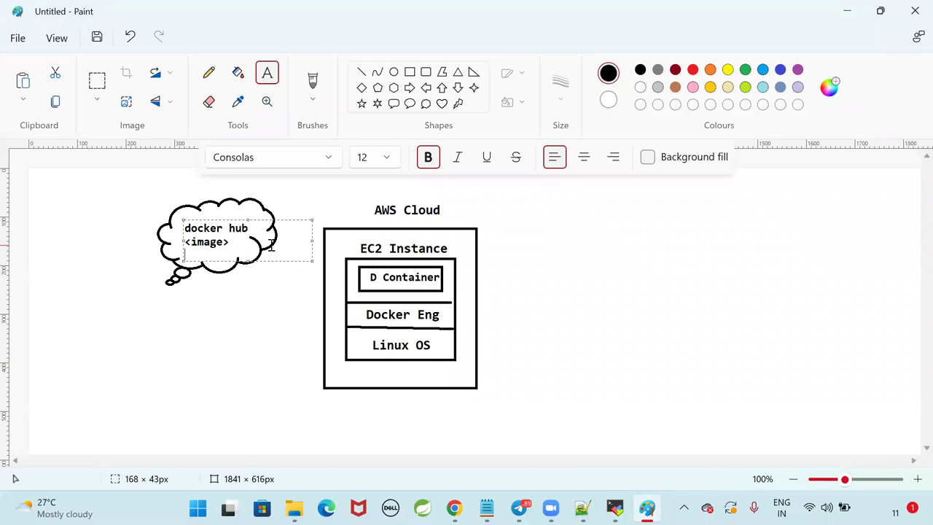
{"action": "left_click", "coordinate": [298, 366]}
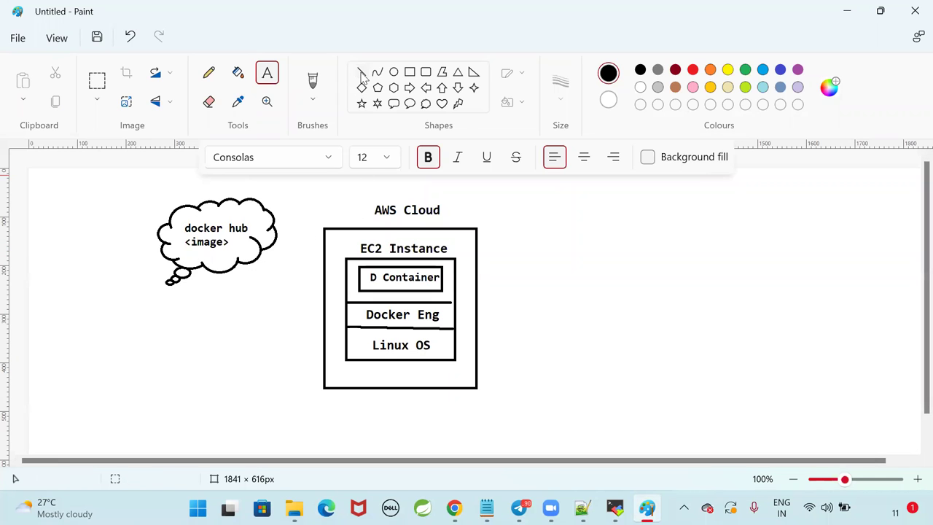
Draw a double-headed arrow connecting the docker hub cloud with the left edge of the EC2 Instance box.
{"action": "left_click", "coordinate": [360, 73]}
{"action": "left_click_drag", "start_coordinate": [348, 293], "coordinate": [258, 254]}
{"action": "left_click", "coordinate": [262, 271]}
{"action": "left_click_drag", "start_coordinate": [331, 299], "coordinate": [347, 292]}
{"action": "left_click", "coordinate": [574, 302]}
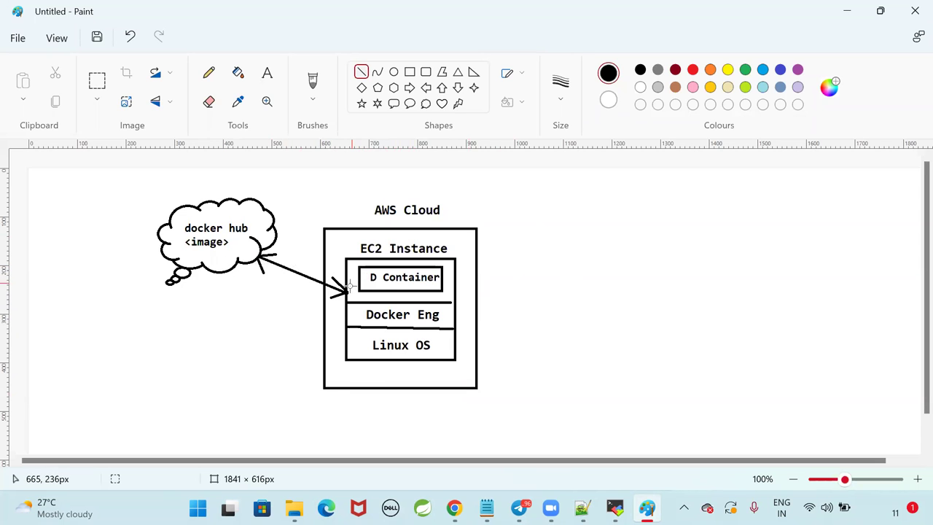
Add a text block below the cloud with the lines "docker pull <image>" and "docker run <image>", separated by a blank line.
{"action": "left_click", "coordinate": [267, 75]}
{"action": "left_click_drag", "start_coordinate": [73, 314], "coordinate": [202, 365]}
{"action": "type", "text": "docker p"}
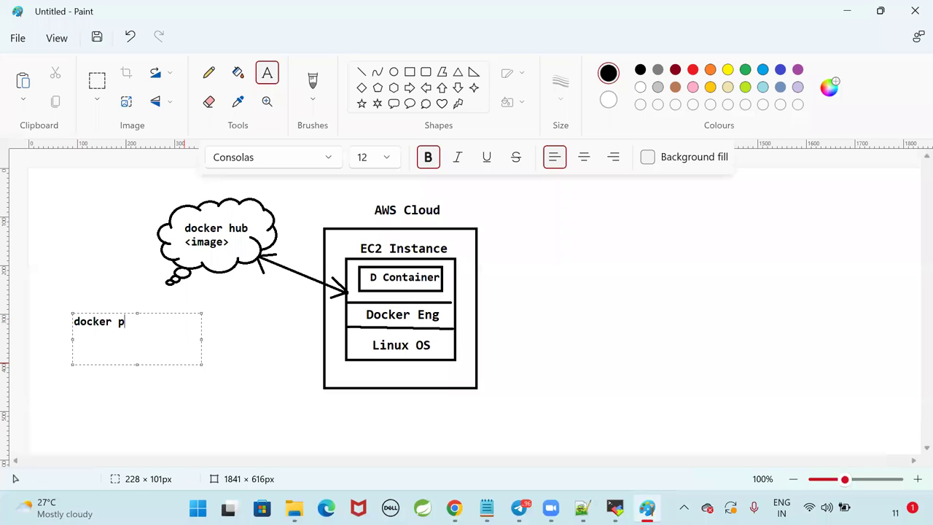
{"action": "type", "text": "ull <image>"}
{"action": "key", "text": "Return"}
{"action": "key", "text": "Return"}
{"action": "type", "text": "docker"}
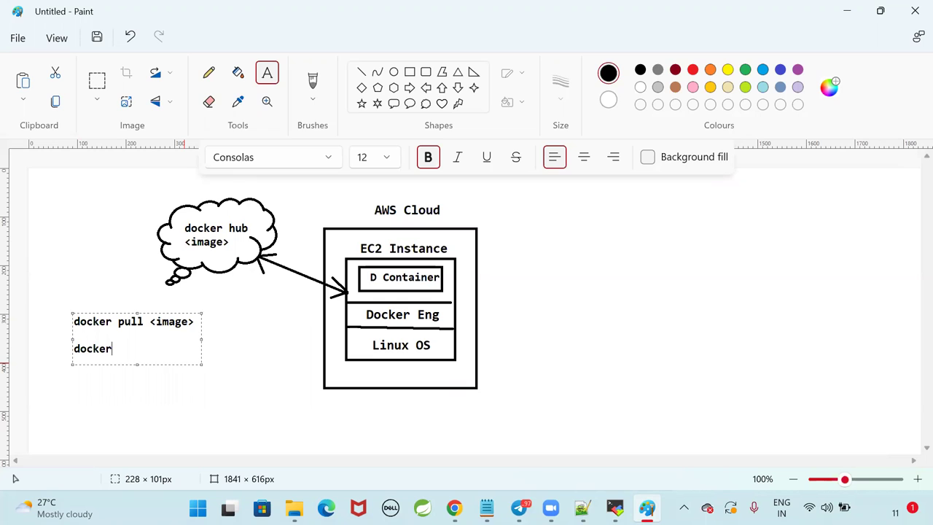
{"action": "type", "text": " run <image?"}
{"action": "key", "text": "BackSpace"}
{"action": "type", "text": ">"}
{"action": "key", "text": "Return"}
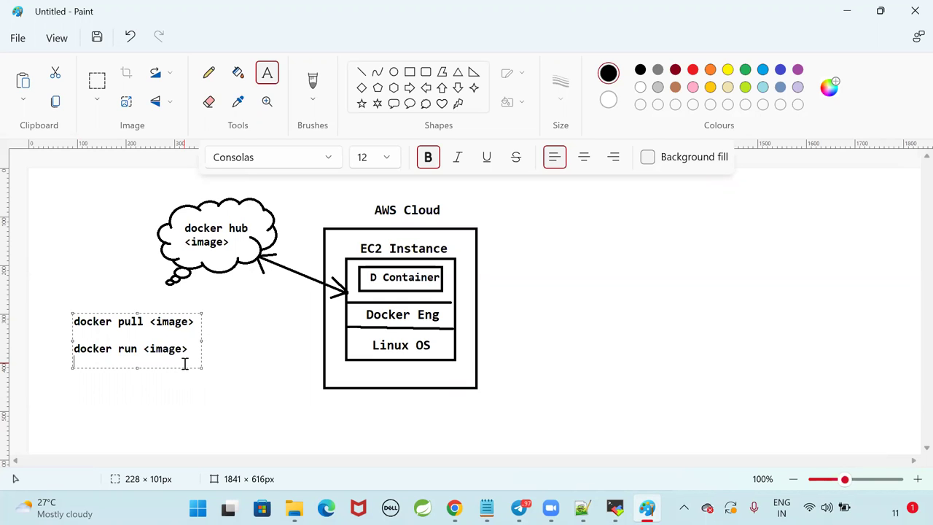
Widen the command text block and prefix both docker commands with "$ ".
{"action": "left_click_drag", "start_coordinate": [202, 341], "coordinate": [324, 340]}
{"action": "left_click", "coordinate": [199, 320]}
{"action": "key", "text": "Home"}
{"action": "type", "text": "$"}
{"action": "key", "text": "Home"}
{"action": "type", "text": "$"}
{"action": "key", "text": "BackSpace"}
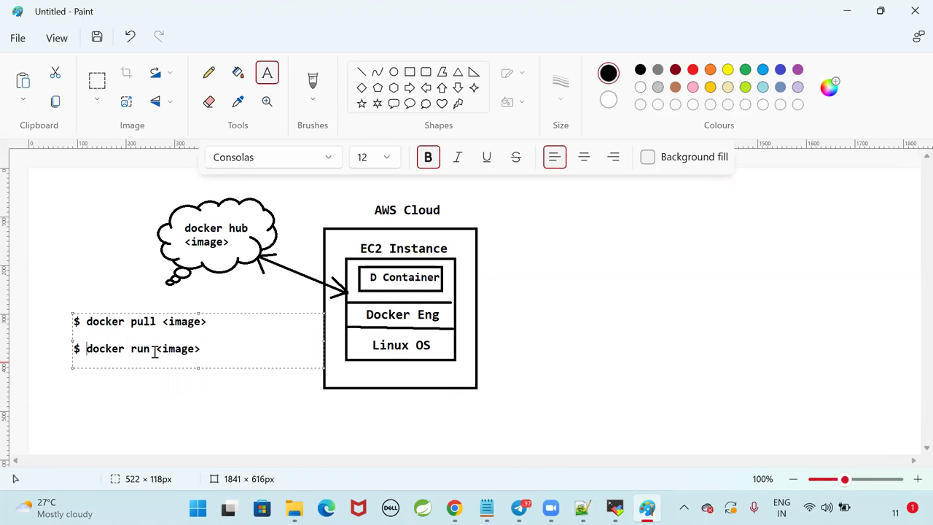
{"action": "left_click_drag", "start_coordinate": [154, 350], "coordinate": [229, 352]}
{"action": "left_click", "coordinate": [268, 428]}
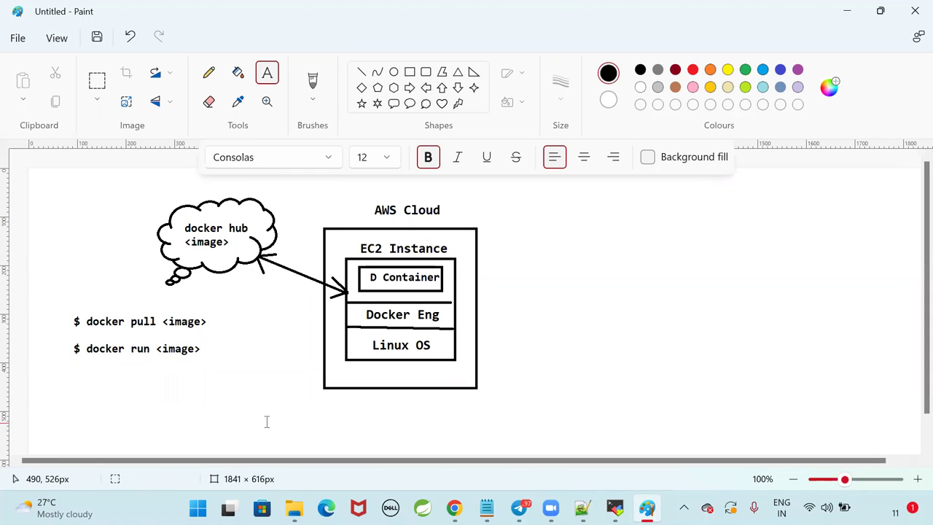
{"action": "left_click_drag", "start_coordinate": [120, 182], "coordinate": [287, 289]}
{"action": "left_click", "coordinate": [281, 354]}
{"action": "left_click_drag", "start_coordinate": [144, 192], "coordinate": [260, 263]}
{"action": "left_click", "coordinate": [289, 373]}
Draw a red line about 177 × 21 px from the D Container box out to the right and label its end "port : 9090" in red.
{"action": "left_click", "coordinate": [362, 73]}
{"action": "left_click_drag", "start_coordinate": [447, 277], "coordinate": [527, 267]}
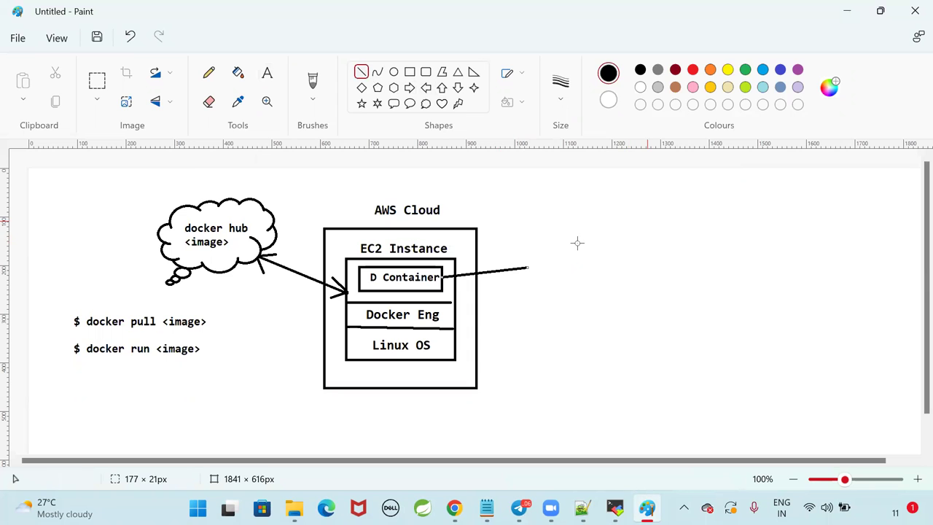
{"action": "left_click", "coordinate": [692, 69]}
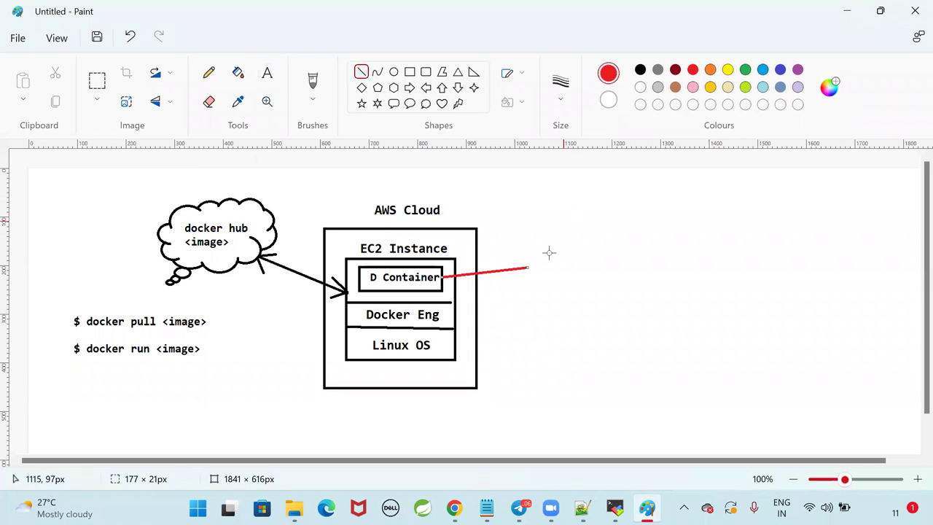
{"action": "left_click", "coordinate": [264, 73]}
{"action": "left_click_drag", "start_coordinate": [534, 255], "coordinate": [597, 277]}
{"action": "type", "text": "po"}
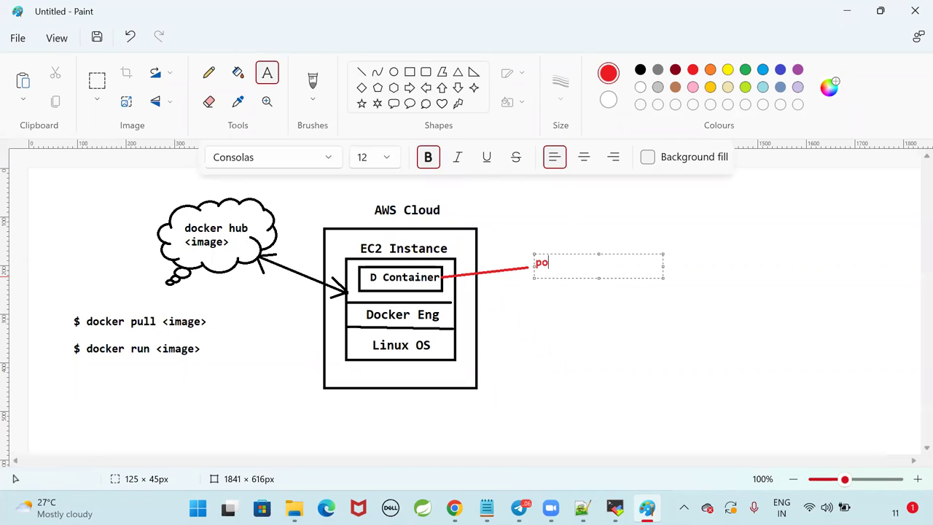
{"action": "type", "text": "rt : 9090"}
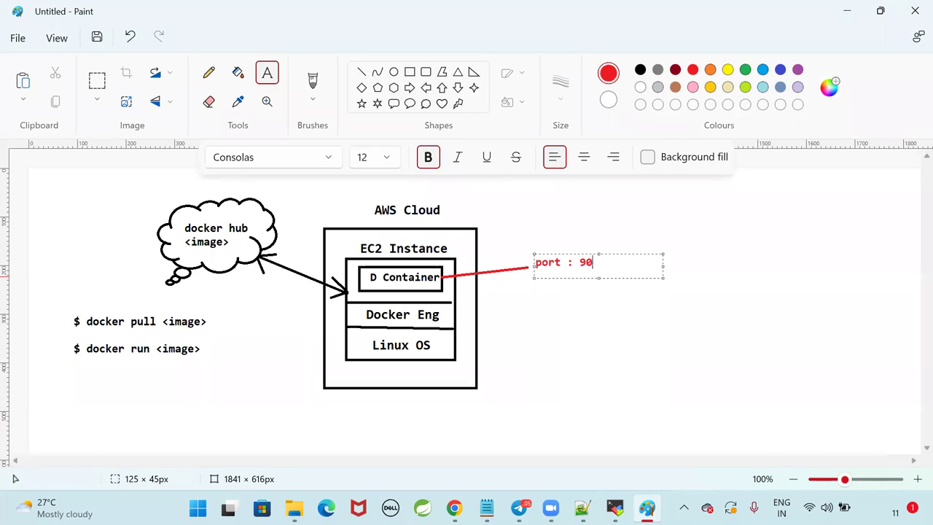
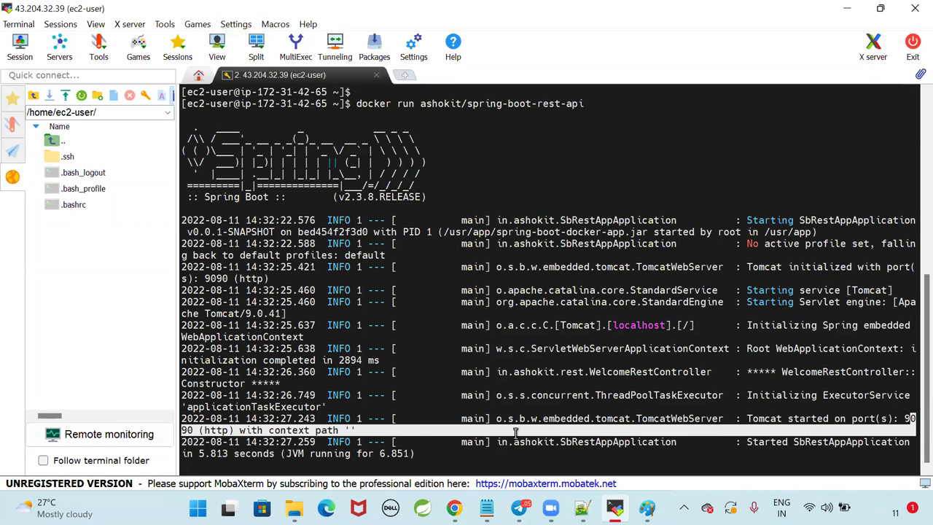
Switch to Paint and review the port mapping between the container and Linux OS in the diagram.
{"action": "key", "text": "alt+Tab"}
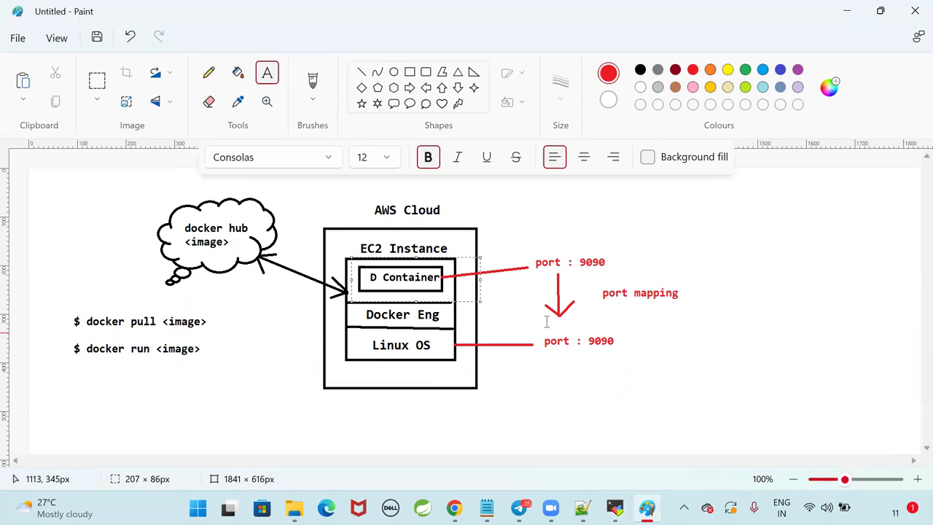
{"action": "left_click", "coordinate": [638, 237]}
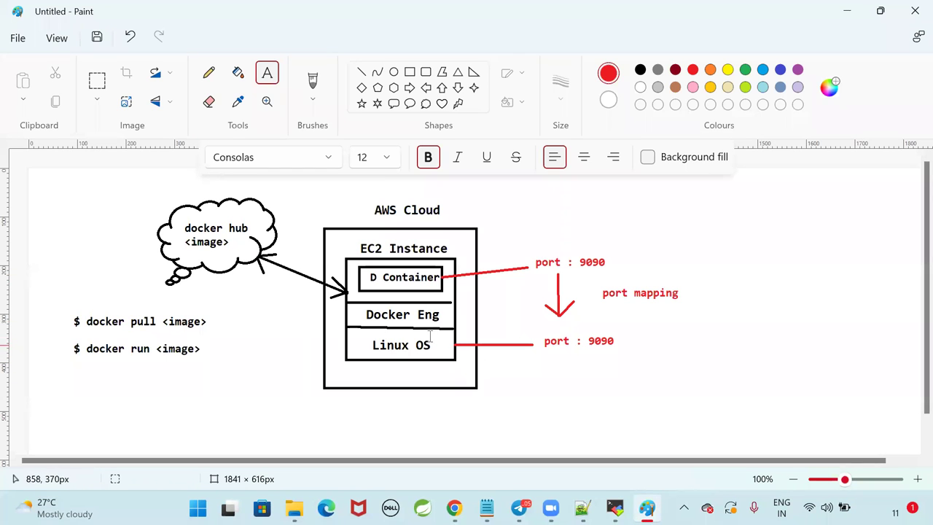
Switch to the MobaXterm terminal, stop the running Spring Boot container and clear the screen.
{"action": "key", "text": "alt+Tab"}
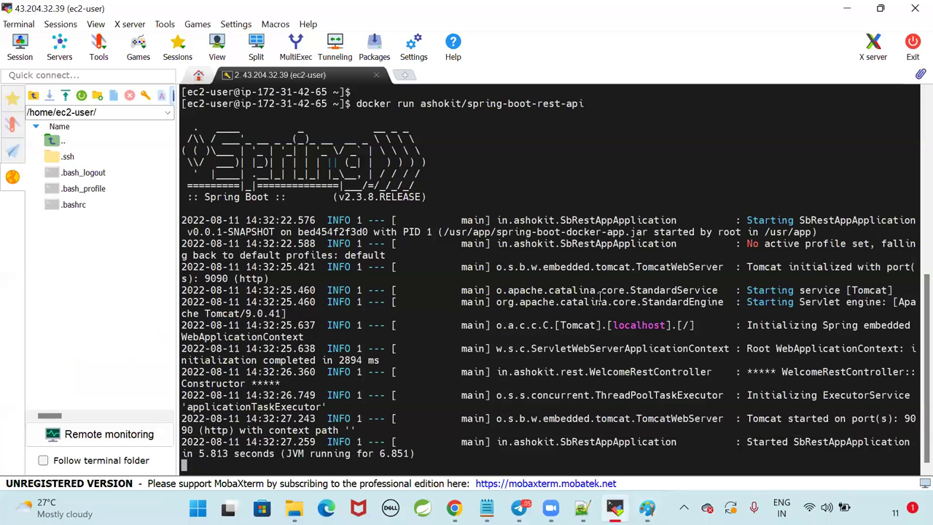
{"action": "key", "text": "ctrl+c"}
{"action": "type", "text": "clear"}
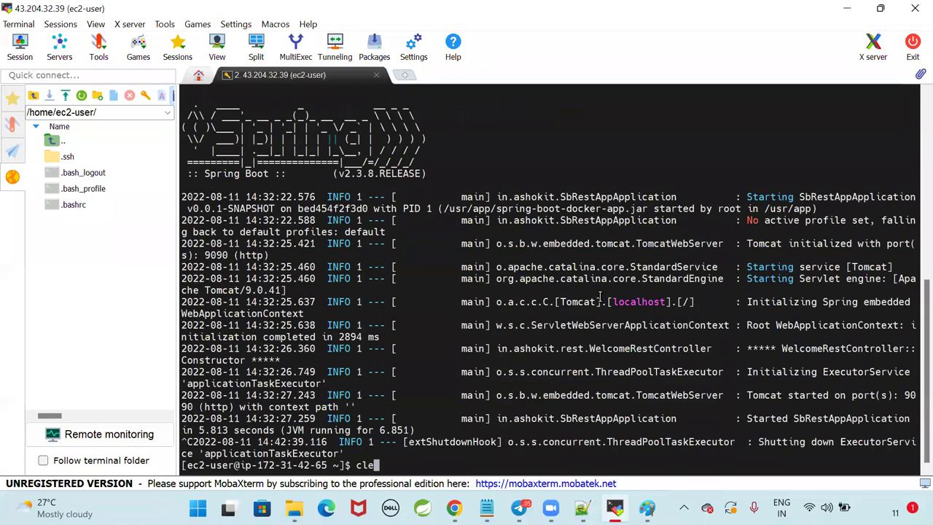
{"action": "key", "text": "Return"}
{"action": "key", "text": "Return"}
{"action": "key", "text": "Return"}
{"action": "key", "text": "Return"}
{"action": "key", "text": "Return"}
{"action": "key", "text": "Return"}
Try to run the command "docker run ps" and interrupt it.
{"action": "type", "text": "docker run ps"}
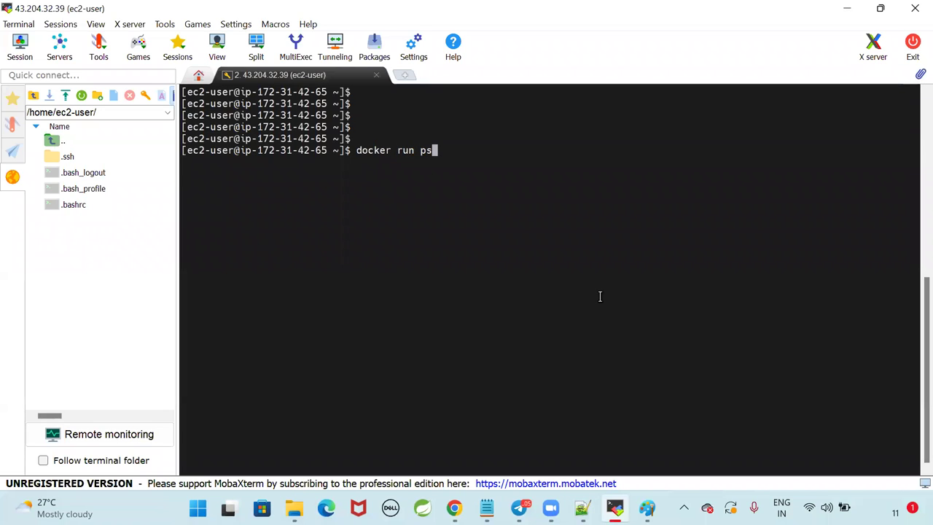
{"action": "key", "text": "Return"}
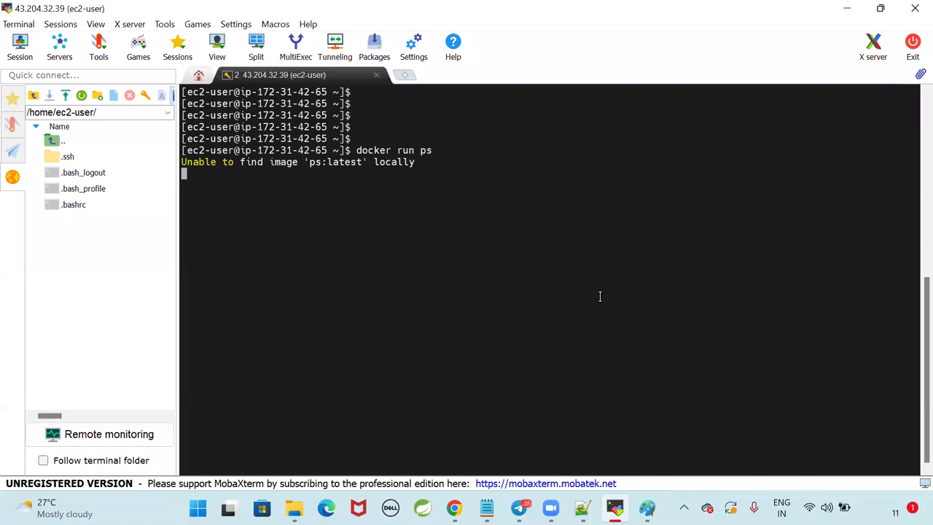
{"action": "key", "text": "ctrl+c"}
{"action": "key", "text": "ctrl+c"}
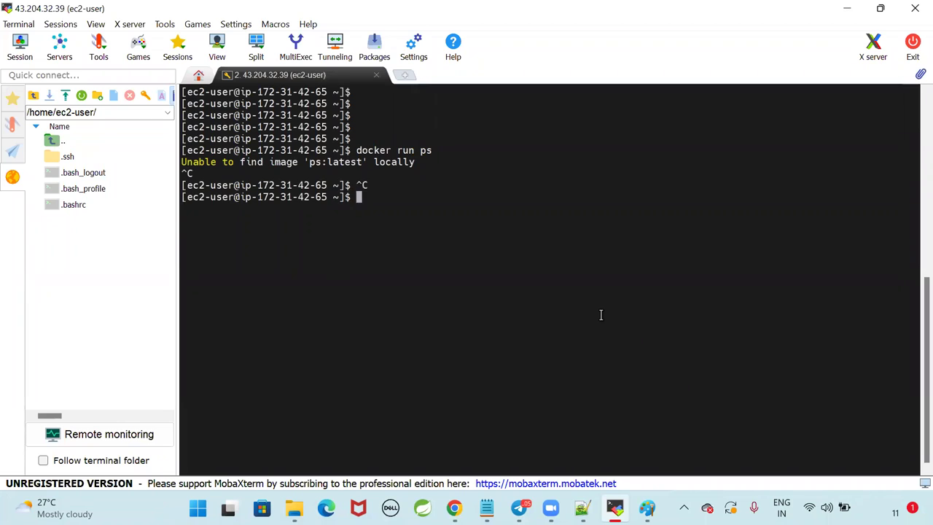
List the running Docker containers with the command "docker ps".
{"action": "key", "text": "Return"}
{"action": "key", "text": "Return"}
{"action": "type", "text": "docker"}
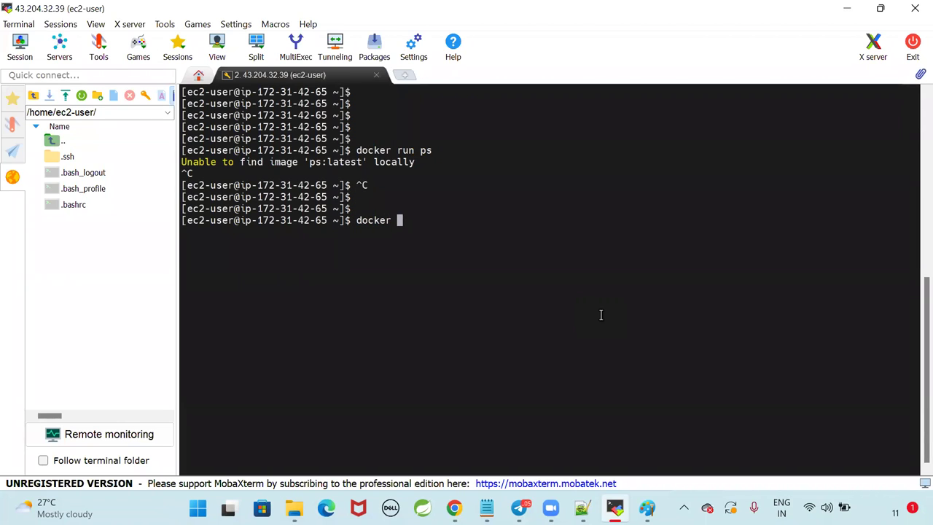
{"action": "type", "text": "psps"}
{"action": "key", "text": "Return"}
{"action": "key", "text": "Return"}
{"action": "key", "text": "Return"}
{"action": "key", "text": "Return"}
List all Docker containers, including stopped ones, with "docker ps -a" and highlight the parts of that command.
{"action": "type", "text": "docker ps -a"}
{"action": "key", "text": "Return"}
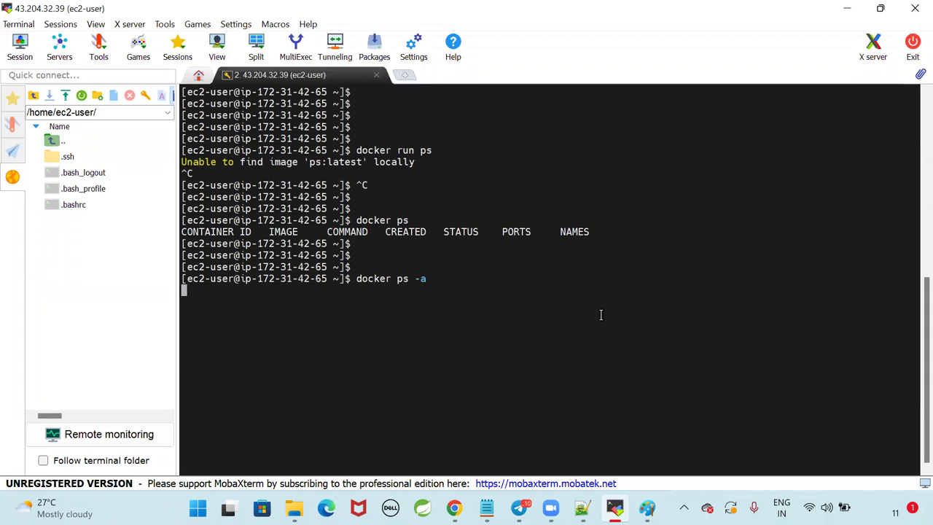
{"action": "key", "text": "Return"}
{"action": "key", "text": "Return"}
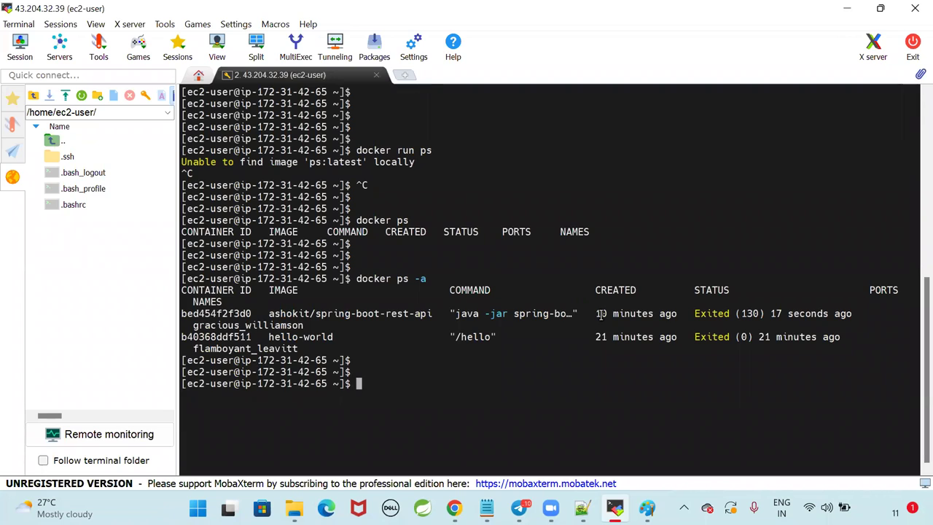
{"action": "left_click_drag", "start_coordinate": [357, 279], "coordinate": [403, 280]}
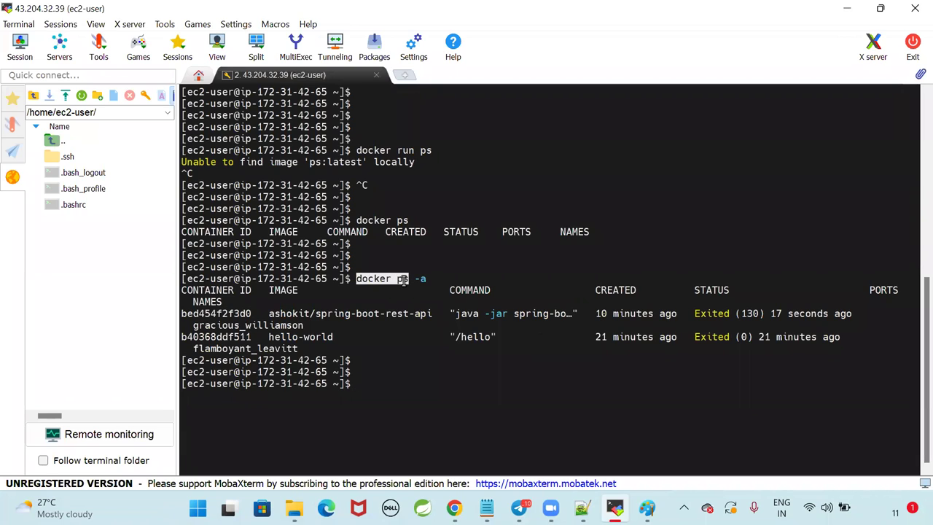
{"action": "left_click", "coordinate": [450, 376]}
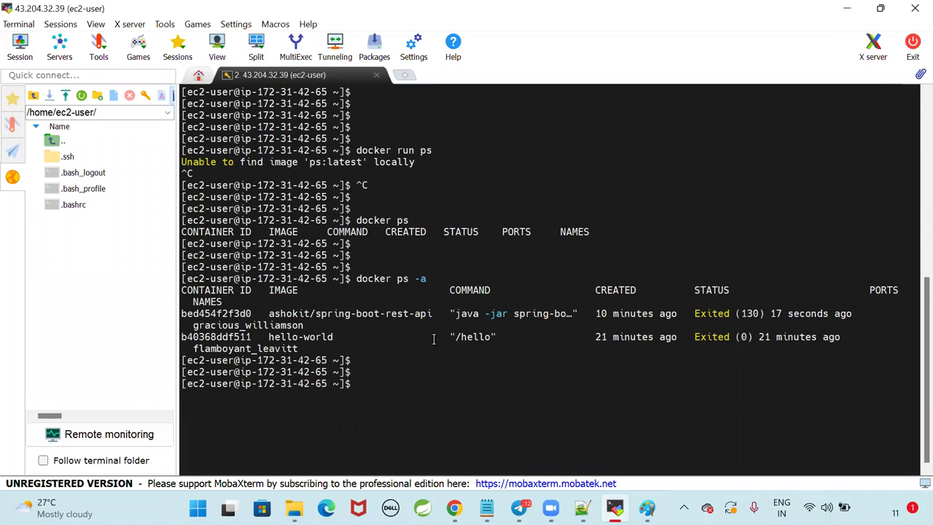
{"action": "left_click_drag", "start_coordinate": [414, 278], "coordinate": [911, 280]}
{"action": "left_click", "coordinate": [450, 378]}
Remove the ashokit/spring-boot-rest-api container with "docker rm bed454f2f3d0".
{"action": "type", "text": "docker rm"}
{"action": "double_click", "coordinate": [231, 313]}
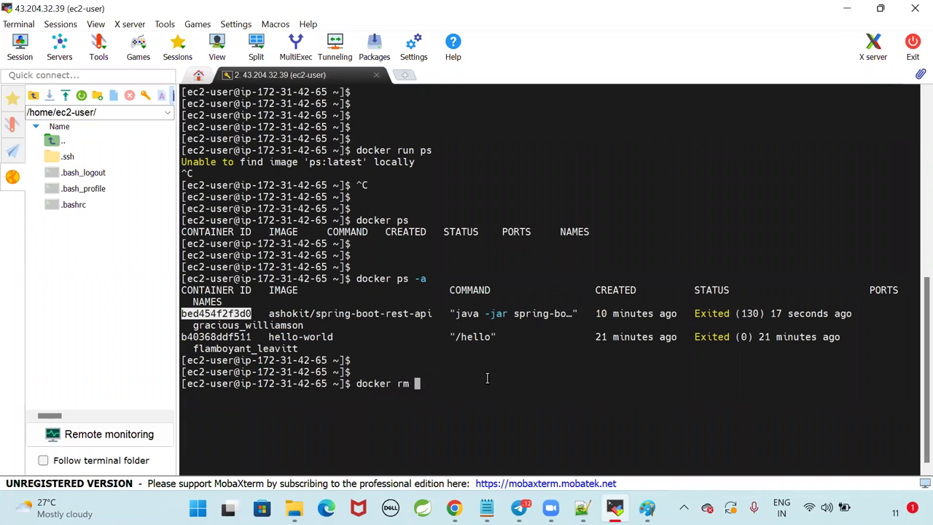
{"action": "right_click", "coordinate": [613, 362]}
{"action": "key", "text": "Return"}
Reuse the docker rm command to remove the hello-world container with ID b40368ddf511.
{"action": "key", "text": "Up"}
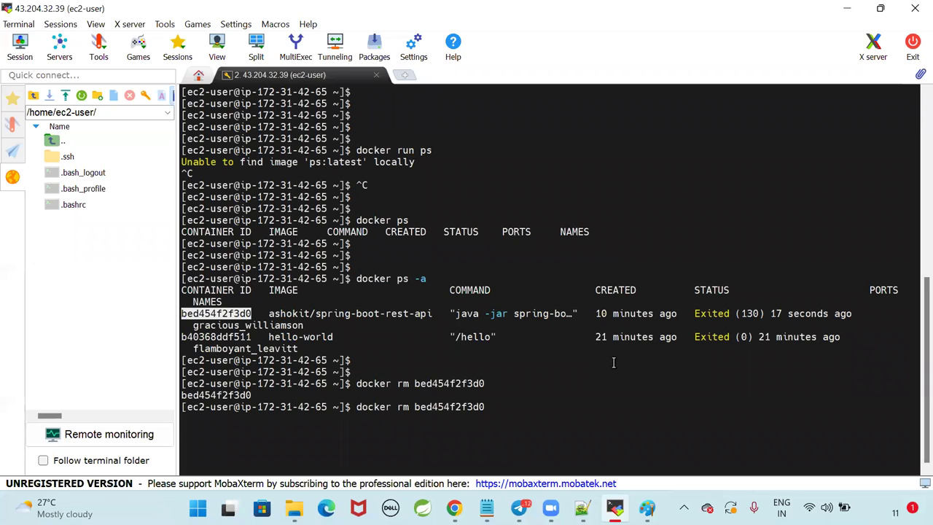
{"action": "key", "text": "BackSpace"}
{"action": "key", "text": "BackSpace"}
{"action": "key", "text": "BackSpace"}
{"action": "key", "text": "BackSpace"}
{"action": "key", "text": "BackSpace"}
{"action": "key", "text": "BackSpace"}
{"action": "key", "text": "BackSpace"}
{"action": "key", "text": "BackSpace"}
{"action": "key", "text": "BackSpace"}
{"action": "key", "text": "BackSpace"}
{"action": "key", "text": "BackSpace"}
{"action": "double_click", "coordinate": [216, 336]}
{"action": "right_click", "coordinate": [484, 400]}
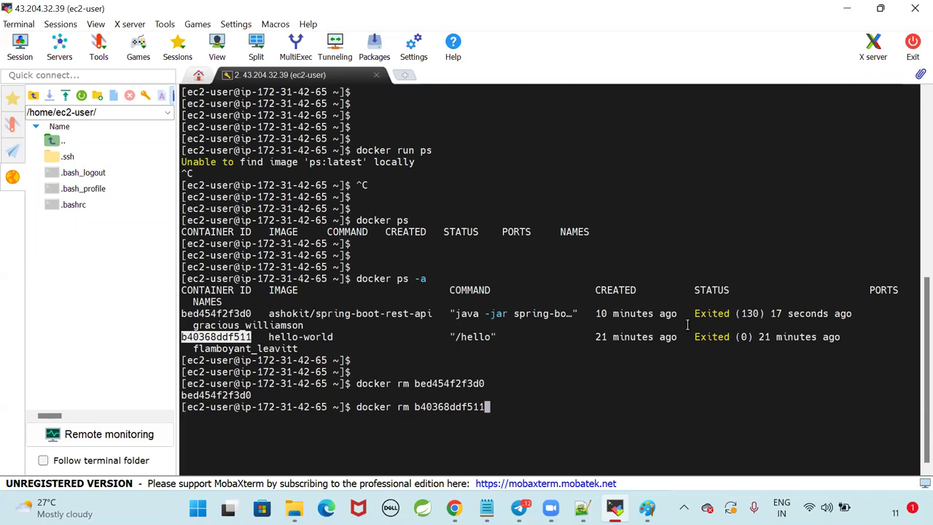
{"action": "key", "text": "Return"}
Clear the terminal and check for running containers with "docker ps".
{"action": "type", "text": "clear"}
{"action": "key", "text": "Return"}
{"action": "key", "text": "Return"}
{"action": "key", "text": "Return"}
{"action": "key", "text": "Return"}
{"action": "type", "text": "docker ps"}
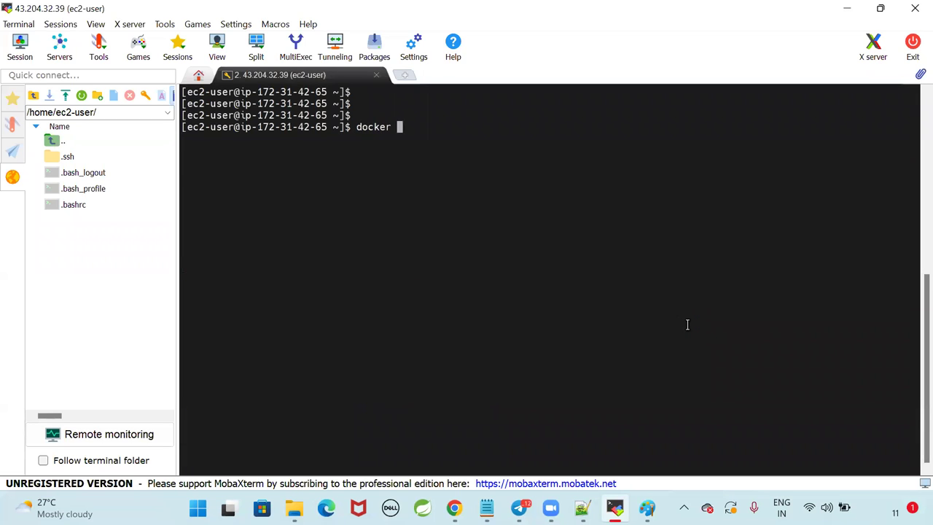
{"action": "key", "text": "Return"}
{"action": "key", "text": "Return"}
{"action": "key", "text": "Return"}
{"action": "key", "text": "Return"}
{"action": "key", "text": "Return"}
List all containers with "docker ps -a" and the local images with "docker images".
{"action": "type", "text": "docker ps -a"}
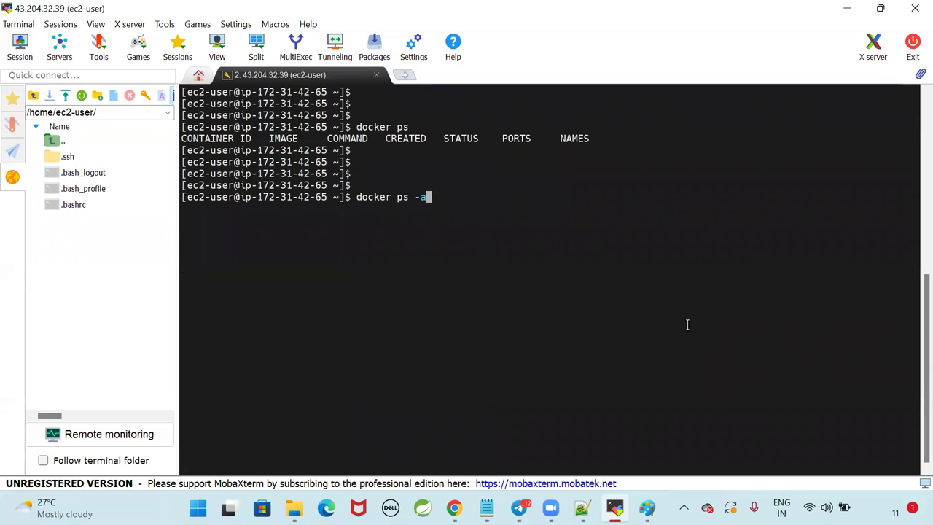
{"action": "key", "text": "Return"}
{"action": "key", "text": "Return"}
{"action": "key", "text": "Return"}
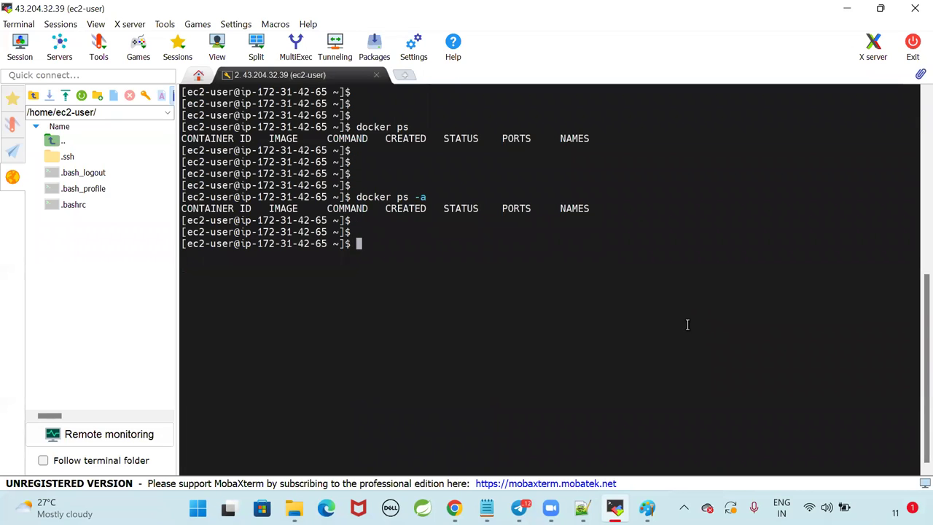
{"action": "type", "text": "docker images"}
{"action": "key", "text": "Return"}
{"action": "key", "text": "Return"}
{"action": "key", "text": "Return"}
Delete the ashokit/spring-boot-rest-api image with "docker rmi fcb4841c55d1".
{"action": "type", "text": "docker rmi"}
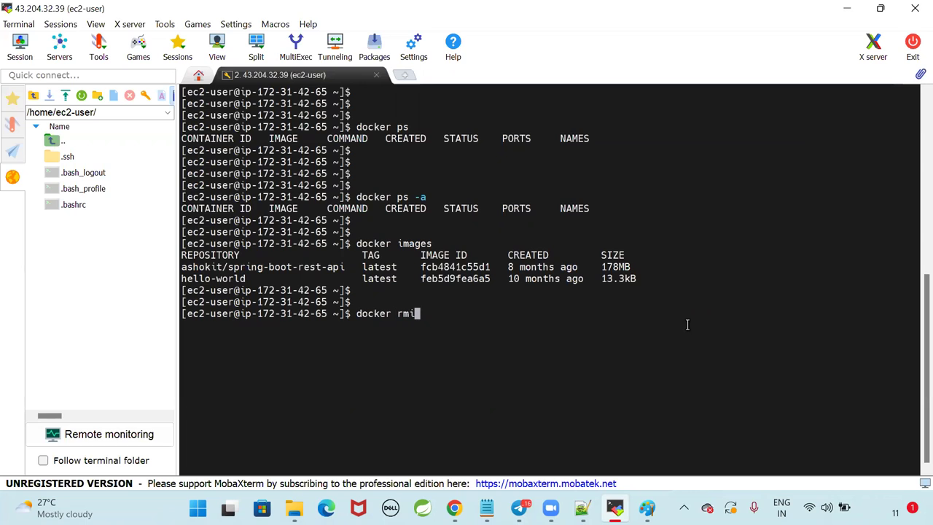
{"action": "double_click", "coordinate": [455, 267]}
{"action": "right_click", "coordinate": [487, 314]}
{"action": "key", "text": "Return"}
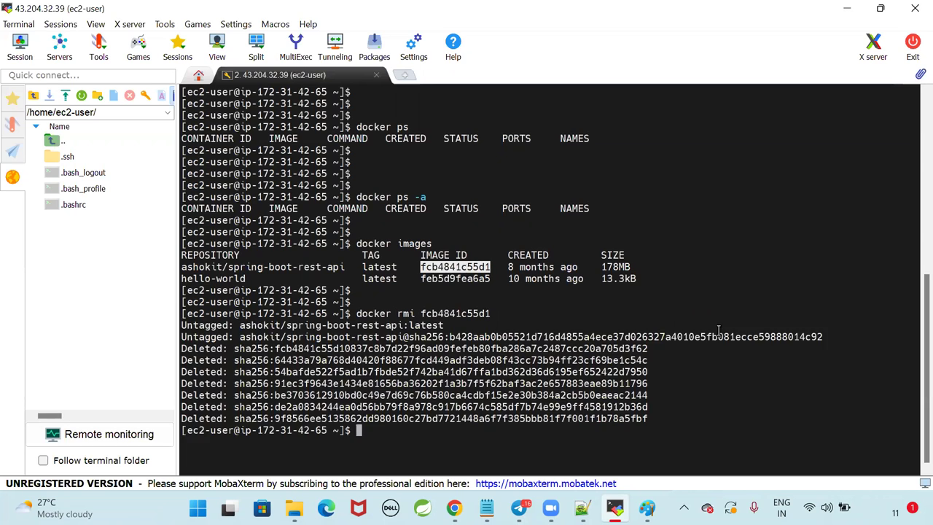
Delete the hello-world image with "docker rmi feb5d9fea6a5".
{"action": "key", "text": "Return"}
{"action": "type", "text": "docker rmi"}
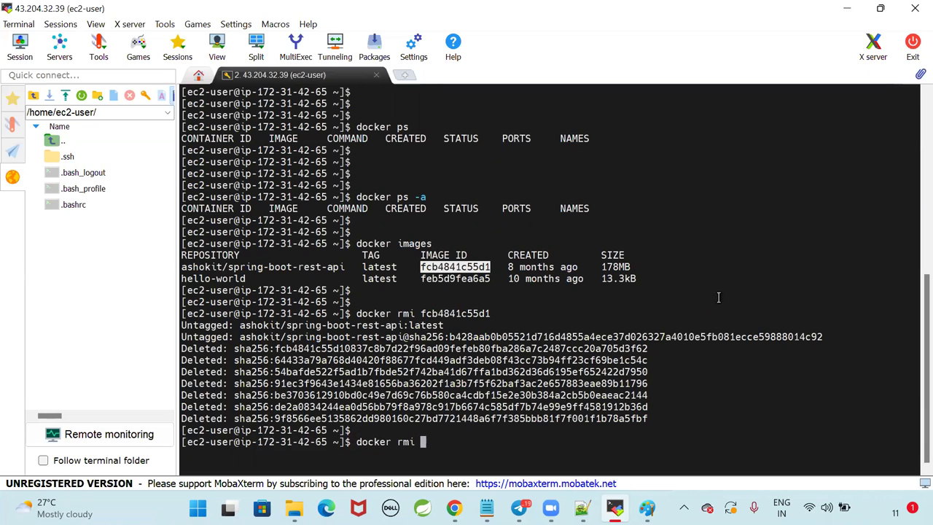
{"action": "double_click", "coordinate": [455, 278]}
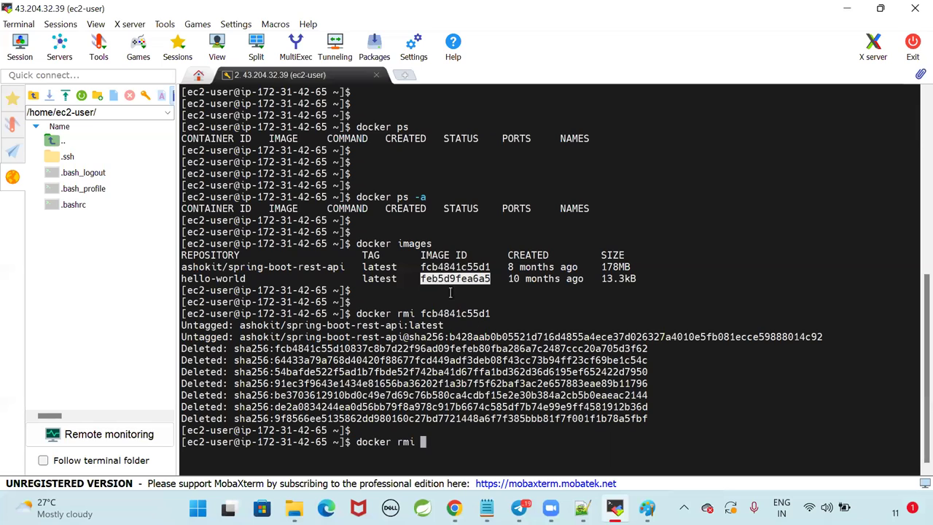
{"action": "type", "text": "rmi"}
{"action": "right_click", "coordinate": [498, 438]}
{"action": "key", "text": "Return"}
Clear the terminal and list the local images with "docker images".
{"action": "type", "text": "clear"}
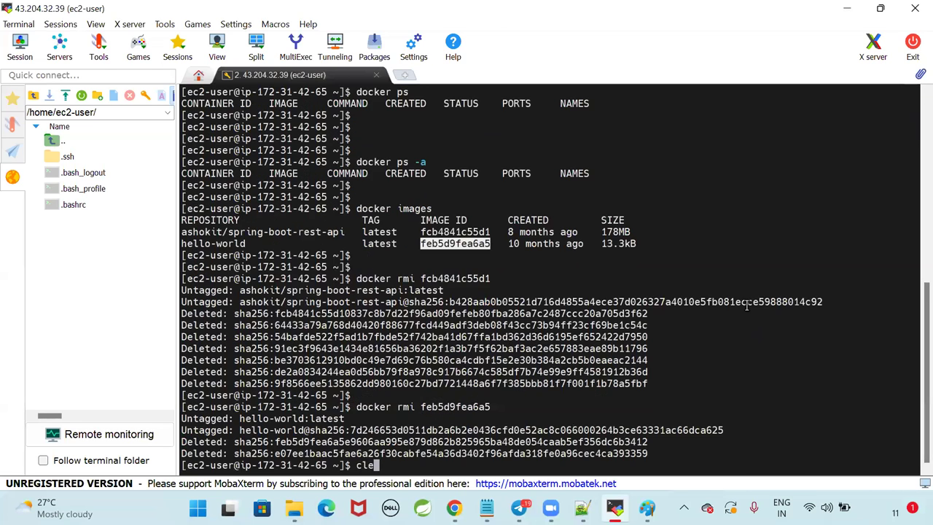
{"action": "key", "text": "Return"}
{"action": "key", "text": "Return"}
{"action": "key", "text": "Return"}
{"action": "key", "text": "Return"}
{"action": "key", "text": "Return"}
{"action": "type", "text": "docker "}
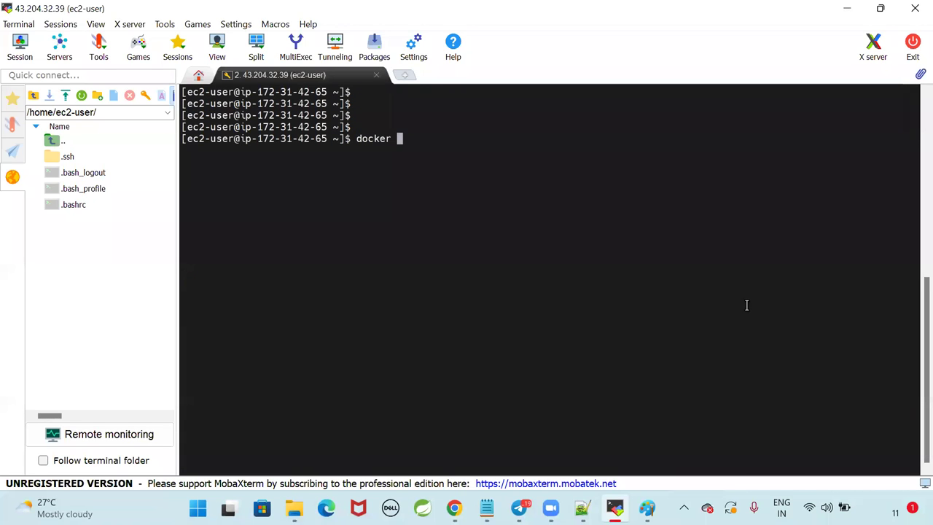
{"action": "type", "text": "cl"}
{"action": "type", "text": "ages"}
{"action": "key", "text": "Return"}
{"action": "key", "text": "Return"}
{"action": "key", "text": "Return"}
{"action": "key", "text": "Return"}
{"action": "key", "text": "Return"}
Check the running containers with "docker ps" and all containers with "docker ps -a".
{"action": "type", "text": "docker ps"}
{"action": "key", "text": "Return"}
{"action": "key", "text": "Return"}
{"action": "key", "text": "Return"}
{"action": "key", "text": "Return"}
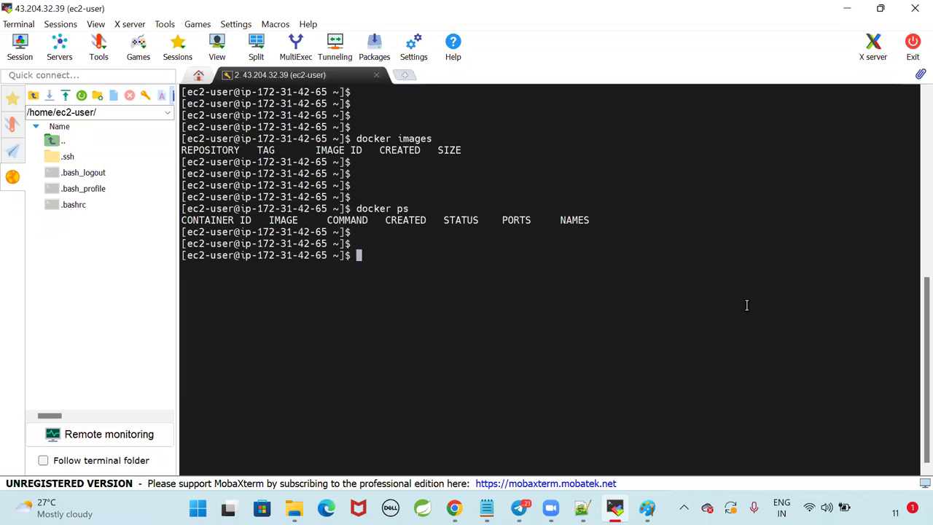
{"action": "type", "text": "docker ps "}
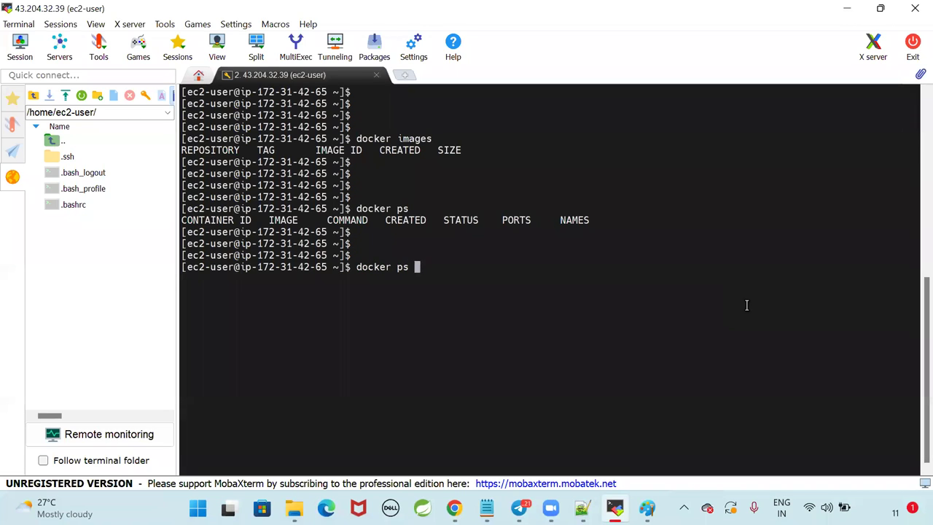
{"action": "type", "text": "-a"}
{"action": "key", "text": "Return"}
{"action": "key", "text": "Return"}
{"action": "key", "text": "Return"}
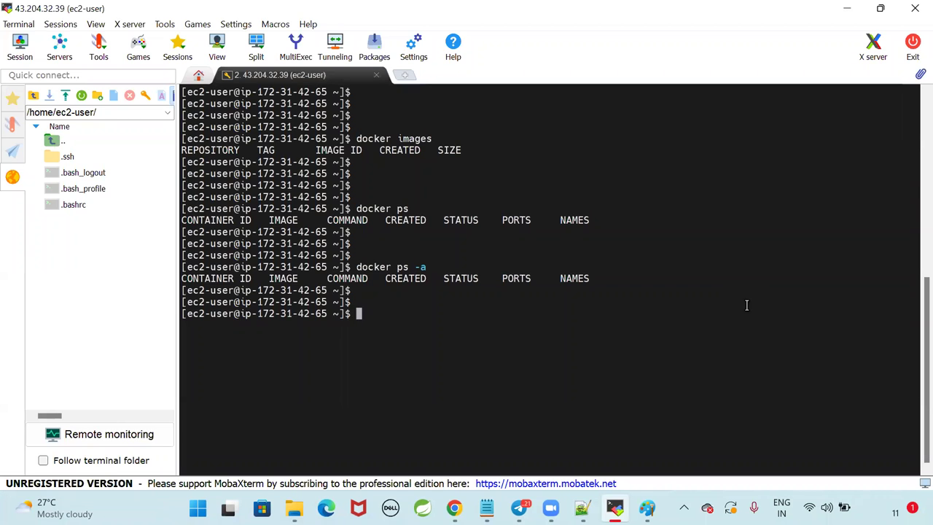
Clear the terminal screen and check the port mapping diagram in Paint.
{"action": "type", "text": "clear"}
{"action": "key", "text": "Return"}
{"action": "key", "text": "Return"}
{"action": "key", "text": "Return"}
{"action": "key", "text": "Return"}
{"action": "key", "text": "Return"}
{"action": "key", "text": "Return"}
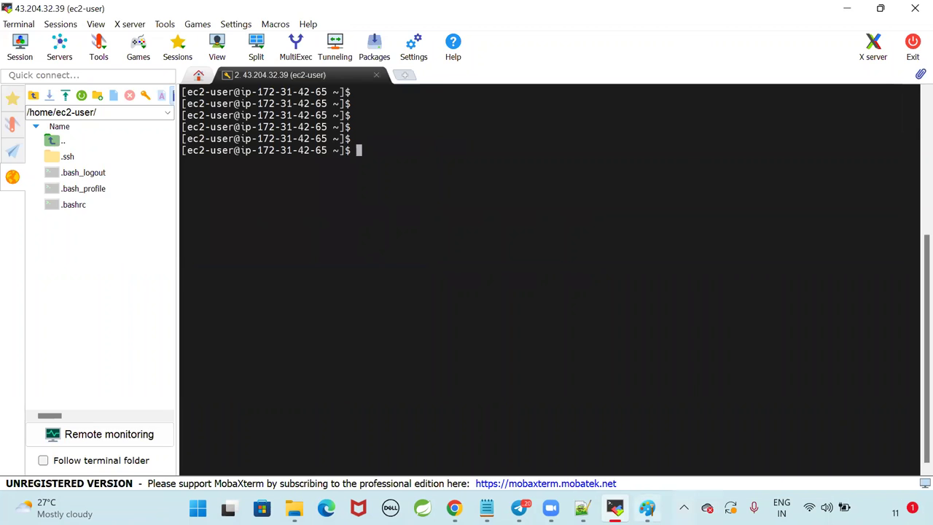
{"action": "key", "text": "alt+Tab"}
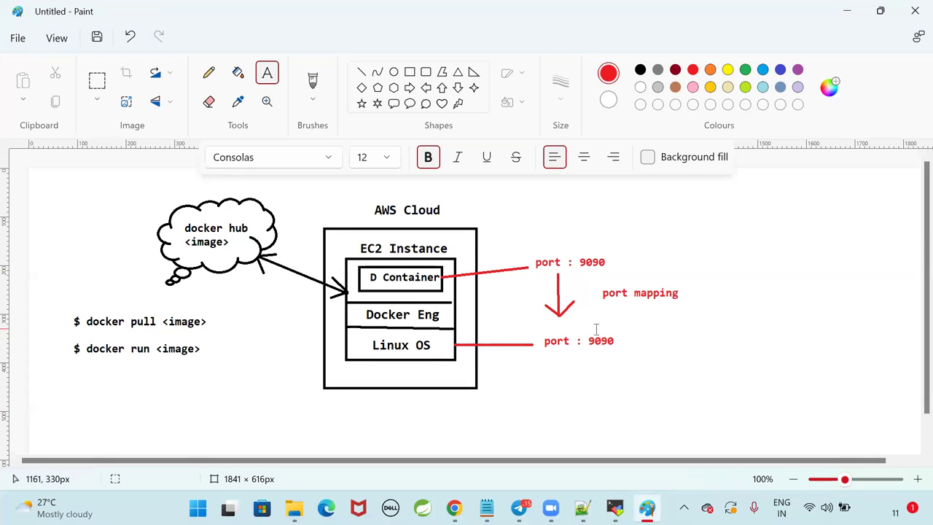
{"action": "key", "text": "alt+Tab"}
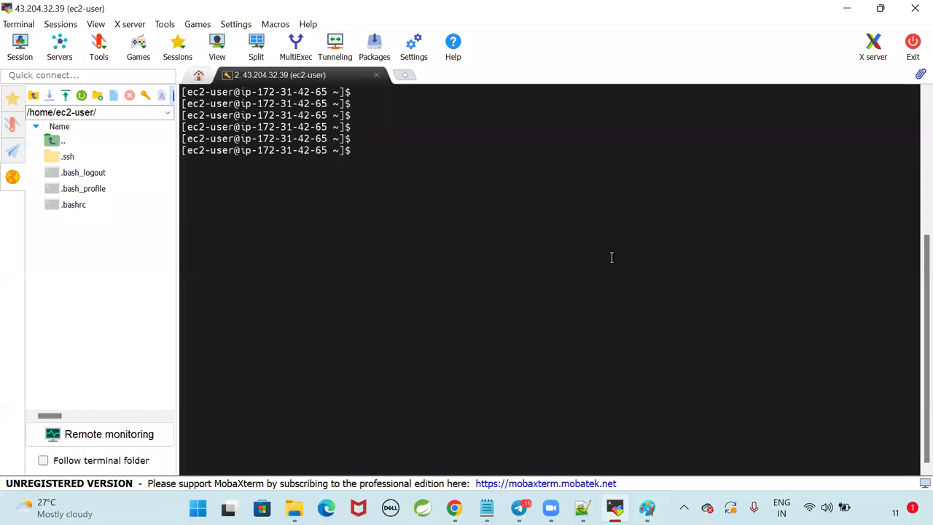
Try to complete a "docker run" command in MobaXterm with the image name ashokit/spring-boot-rest-api copied from its Docker Hub page in Chrome.
{"action": "type", "text": "docker run"}
{"action": "key", "text": "alt+Tab"}
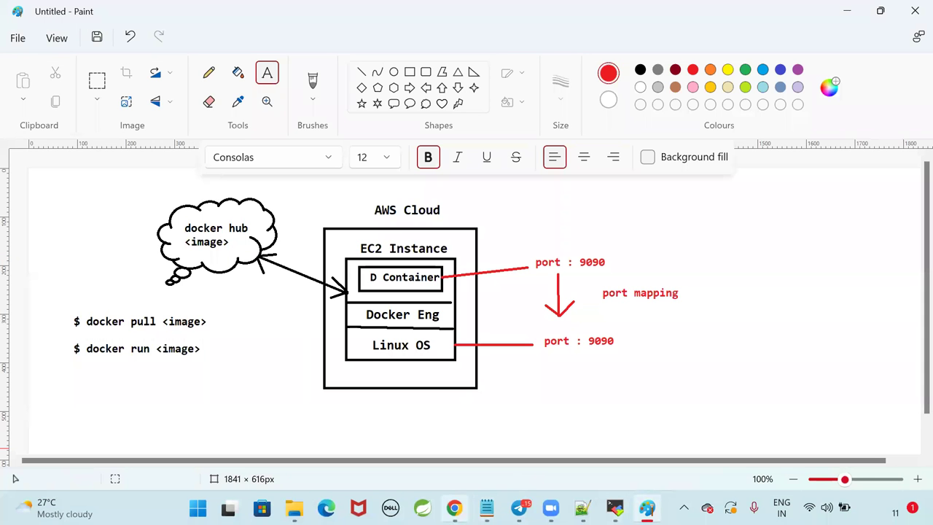
{"action": "left_click", "coordinate": [454, 508]}
{"action": "left_click", "coordinate": [45, 288]}
{"action": "left_click_drag", "start_coordinate": [64, 317], "coordinate": [325, 323]}
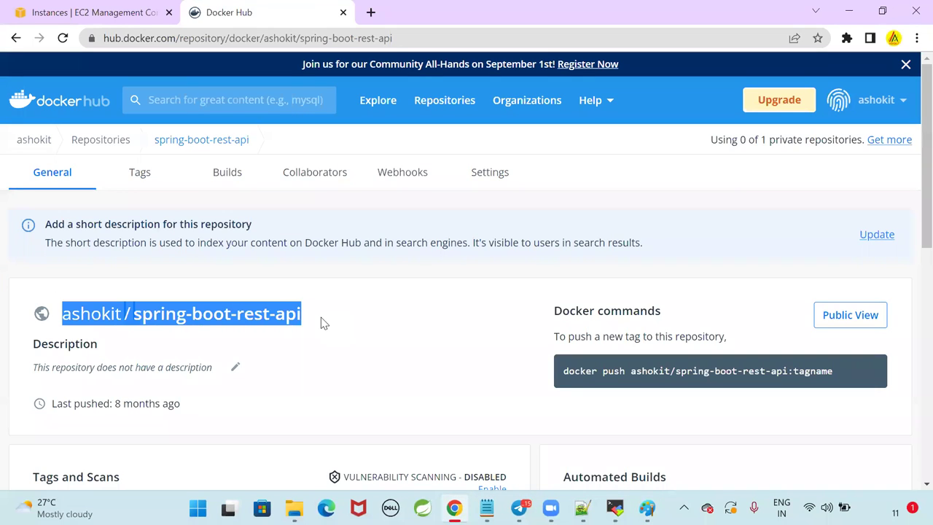
{"action": "key", "text": "alt+Tab"}
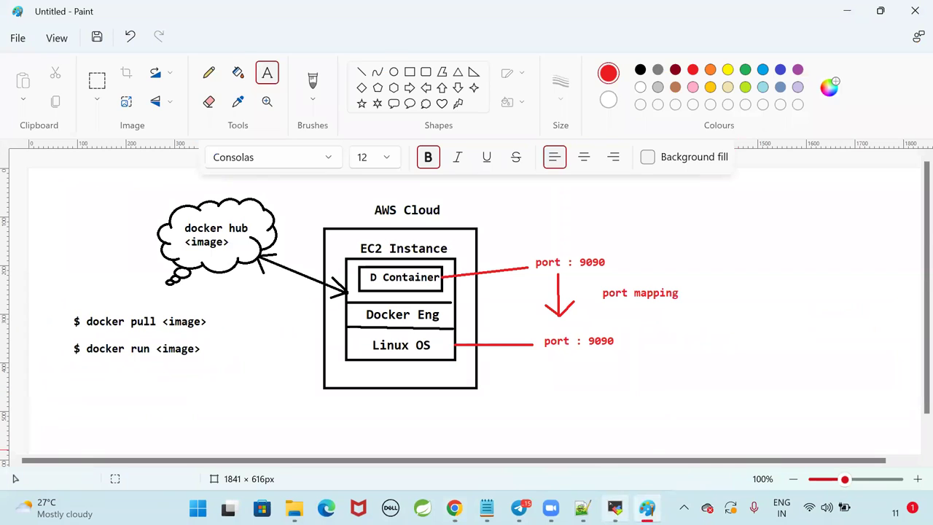
{"action": "left_click", "coordinate": [614, 508]}
{"action": "type", "text": "ashokit"}
{"action": "key", "text": "Return"}
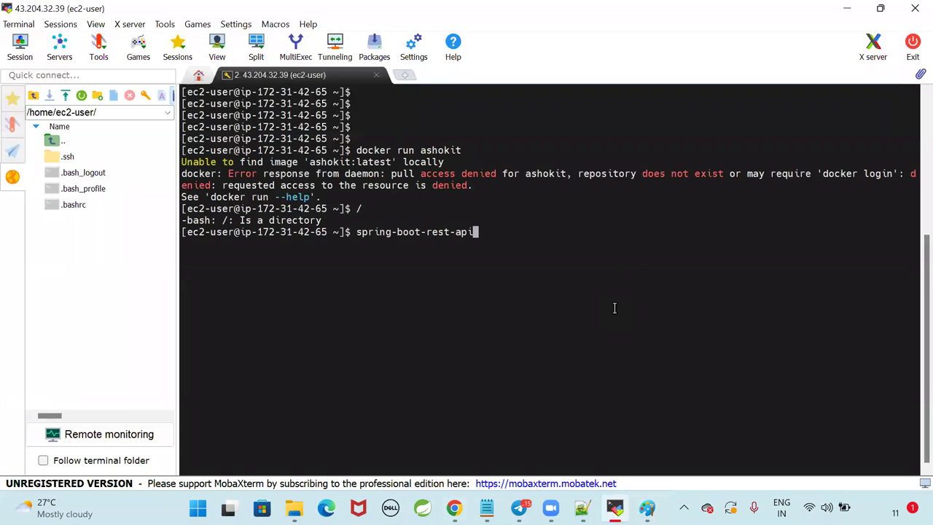
Discard the leftover pasted text at the prompt and clear the terminal screen.
{"action": "type", "text": "lear"}
{"action": "key", "text": "Return"}
{"action": "type", "text": "clear"}
{"action": "key", "text": "Return"}
{"action": "key", "text": "Return"}
{"action": "key", "text": "Return"}
{"action": "key", "text": "Return"}
{"action": "key", "text": "Return"}
Enter "docker run ashokit/spring-boot-rest-api -p 9090:9090" at the prompt without executing it and highlight the port mapping option.
{"action": "type", "text": "docker run ashokit/spri"}
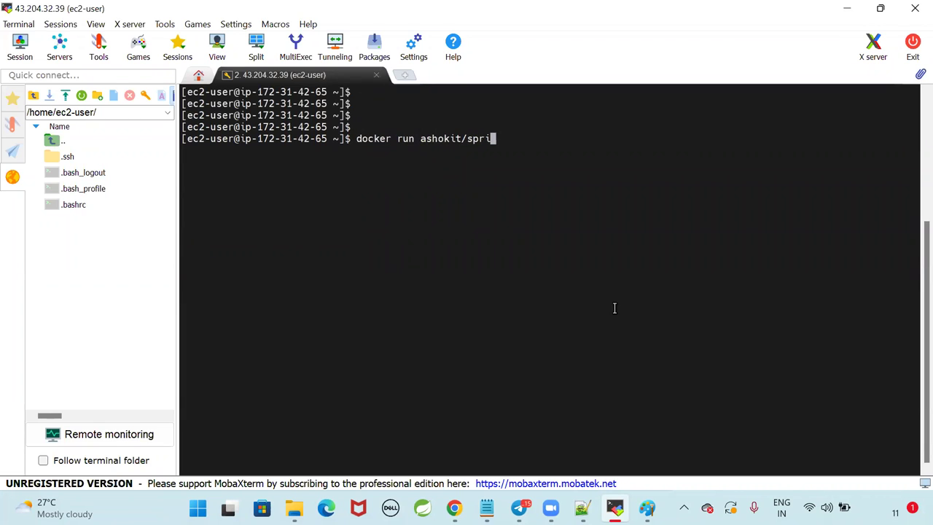
{"action": "type", "text": "ng-boot-rest-"}
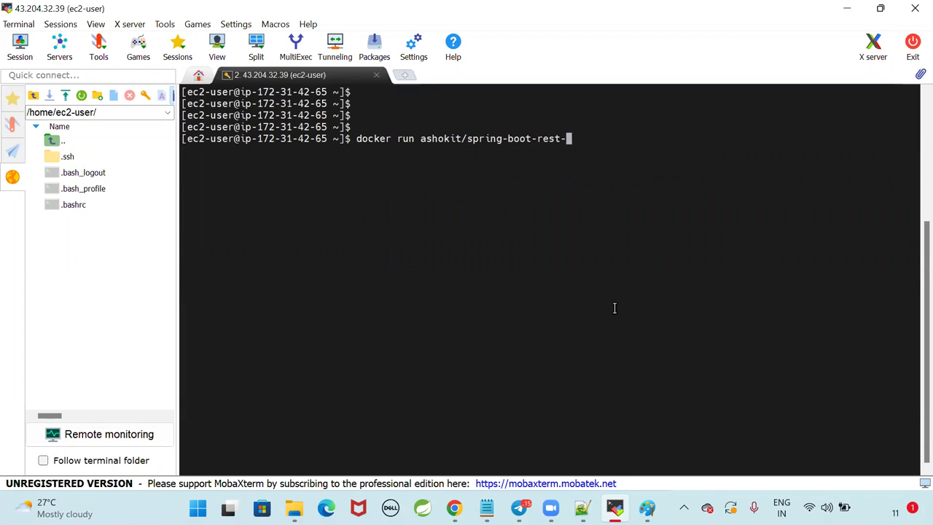
{"action": "type", "text": "api -p 9090:9090"}
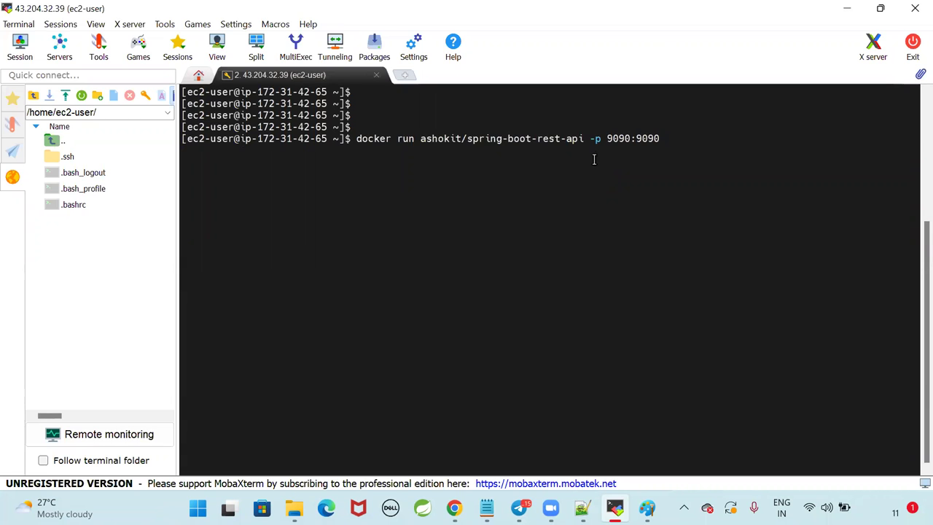
{"action": "left_click_drag", "start_coordinate": [590, 139], "coordinate": [651, 138]}
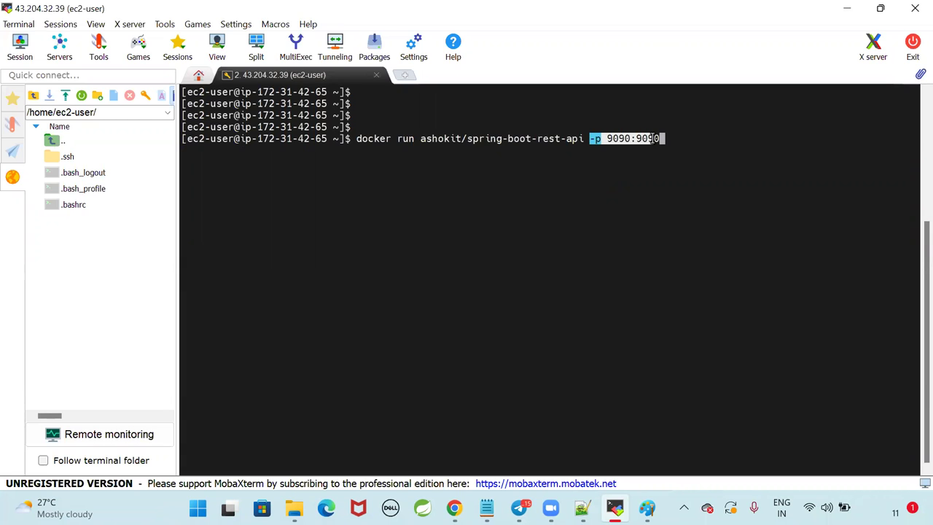
Switch to Paint and draw red rectangles around both "port : 9090" labels in the diagram.
{"action": "left_click", "coordinate": [647, 507]}
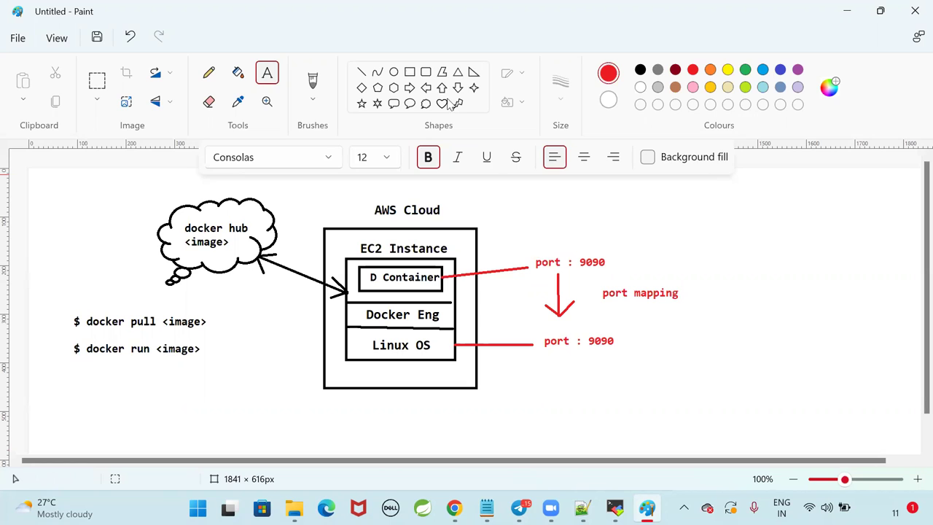
{"action": "left_click", "coordinate": [410, 71]}
{"action": "left_click_drag", "start_coordinate": [527, 250], "coordinate": [608, 271]}
{"action": "left_click_drag", "start_coordinate": [532, 318], "coordinate": [619, 355]}
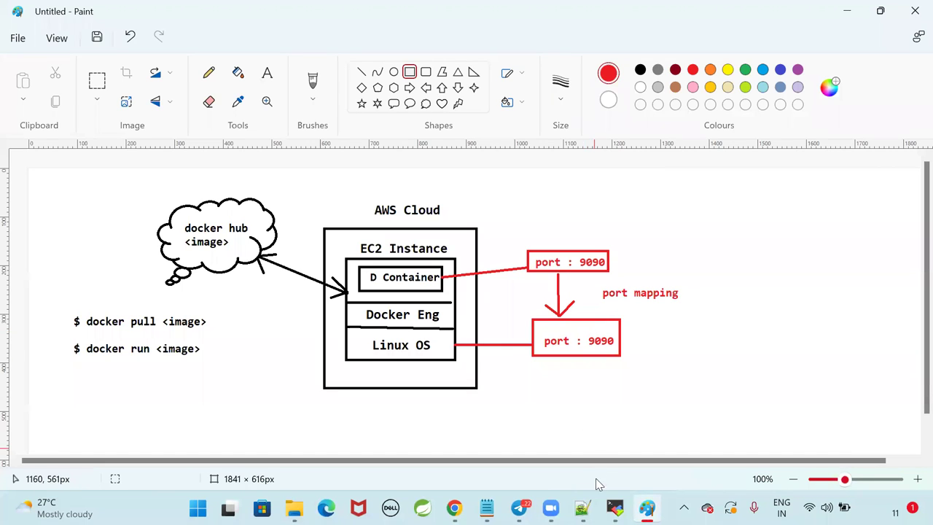
Switch to the MobaXterm terminal, highlight the two 9090 ports in the entered docker run command and execute it.
{"action": "left_click", "coordinate": [614, 507]}
{"action": "left_click", "coordinate": [668, 228]}
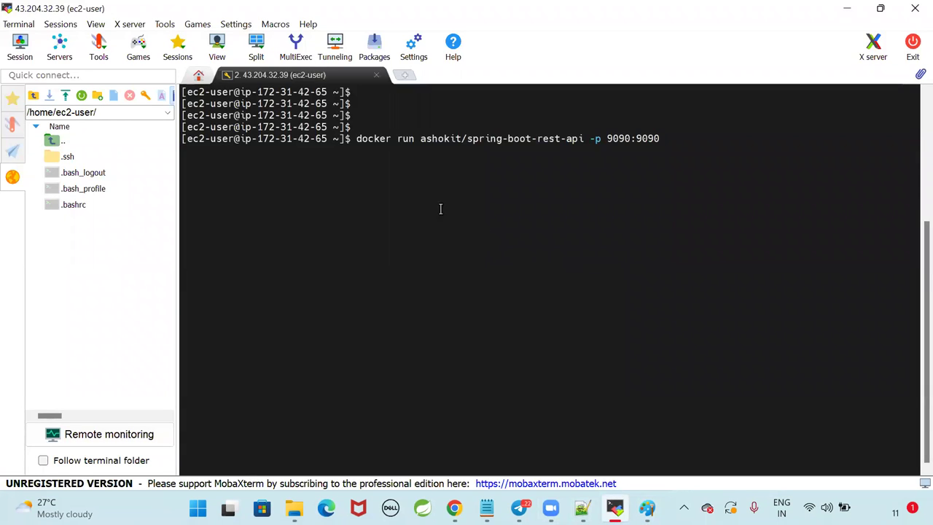
{"action": "double_click", "coordinate": [647, 138]}
{"action": "left_click", "coordinate": [622, 150]}
{"action": "double_click", "coordinate": [616, 139]}
{"action": "double_click", "coordinate": [647, 139]}
{"action": "left_click", "coordinate": [730, 139]}
{"action": "key", "text": "Return"}
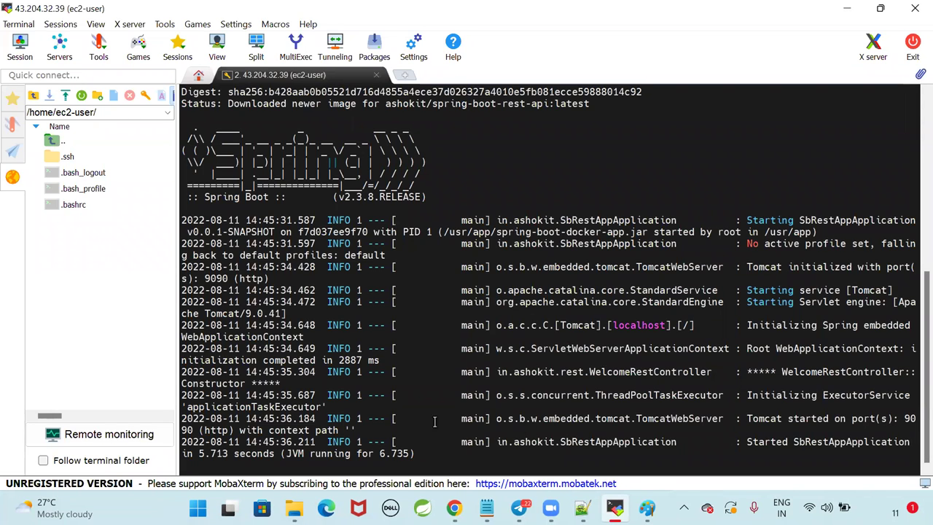
Switch to Chrome and load 43.204.32.39:9090 in a new browser tab.
{"action": "left_click", "coordinate": [647, 507]}
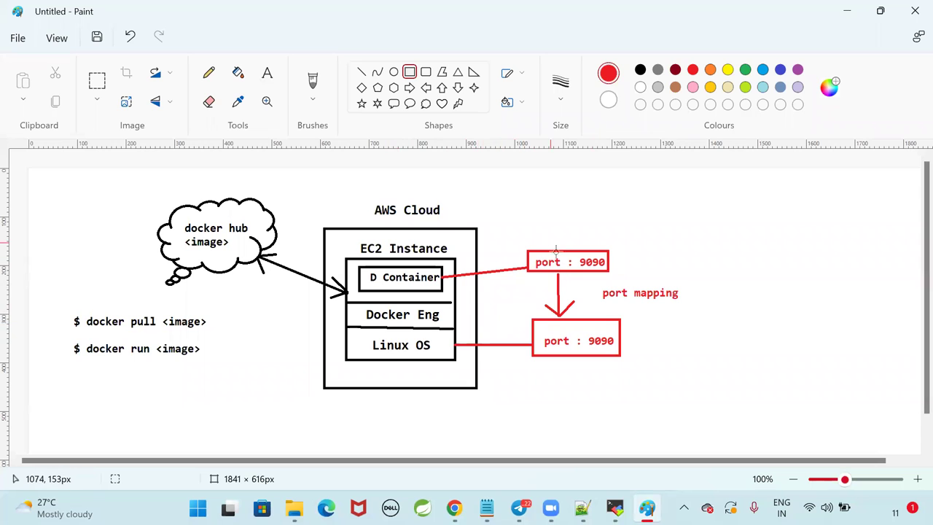
{"action": "left_click", "coordinate": [454, 507]}
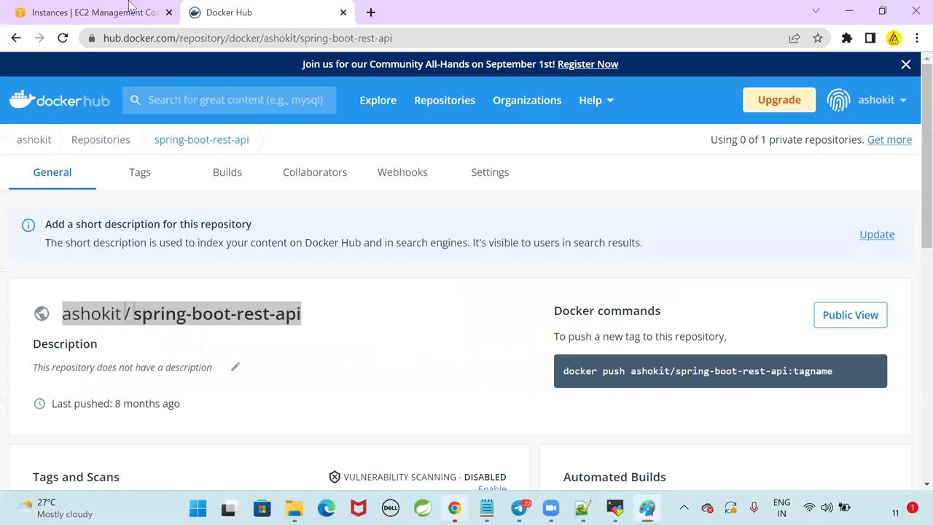
{"action": "left_click", "coordinate": [78, 12]}
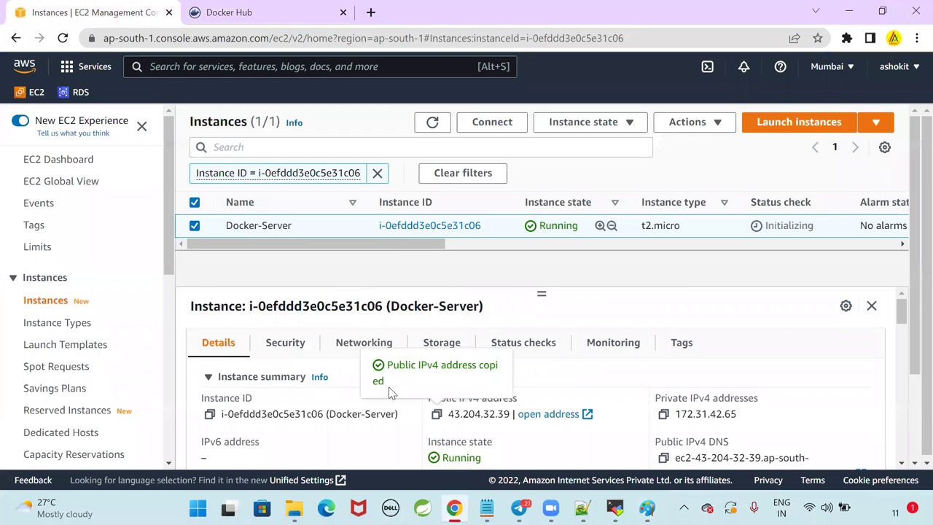
{"action": "left_click", "coordinate": [214, 13]}
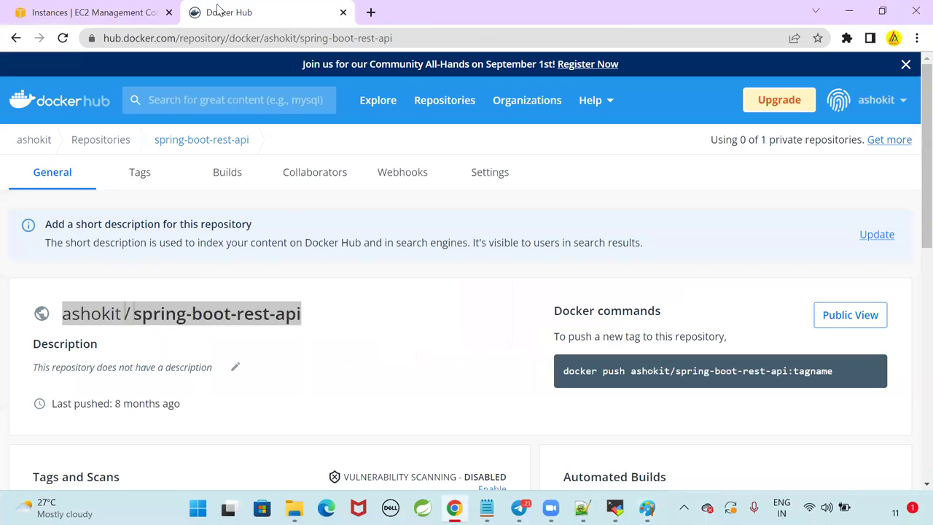
{"action": "key", "text": "ctrl+t"}
{"action": "type", "text": "43.204.32.39"}
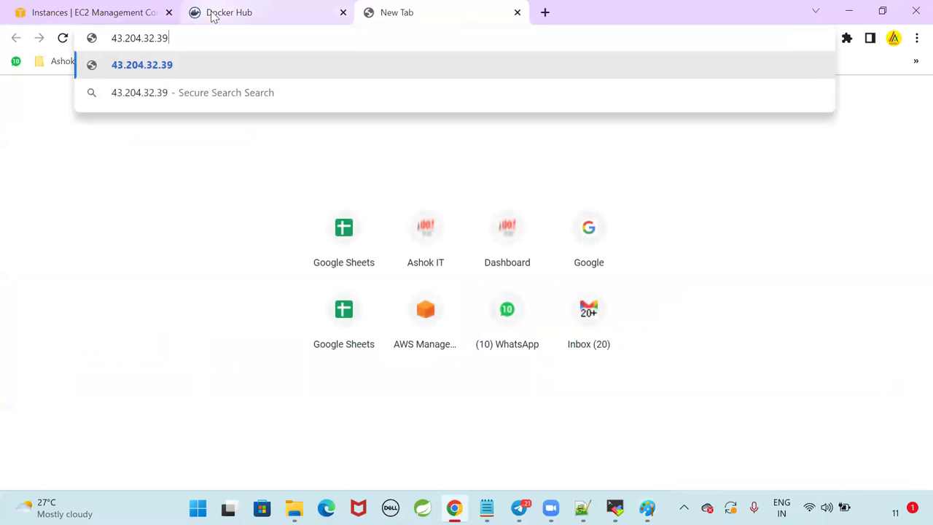
{"action": "type", "text": ":9090"}
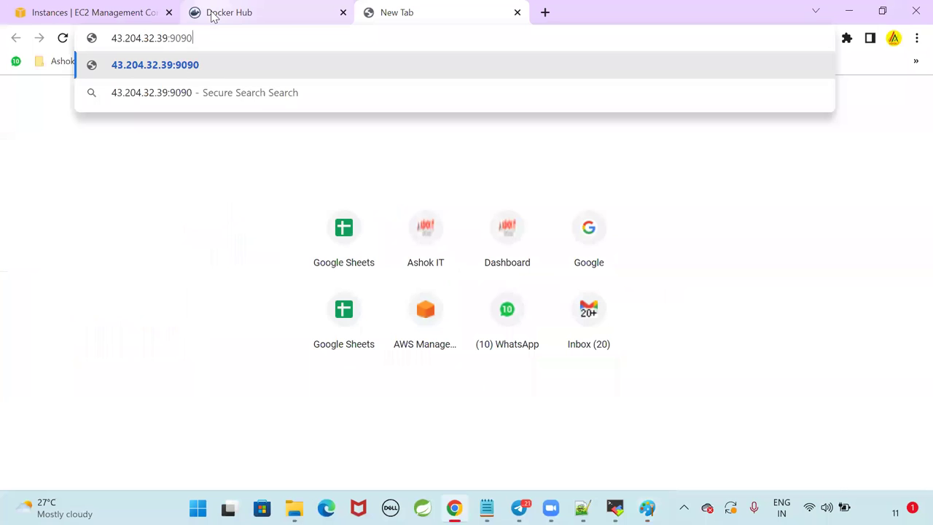
{"action": "key", "text": "Return"}
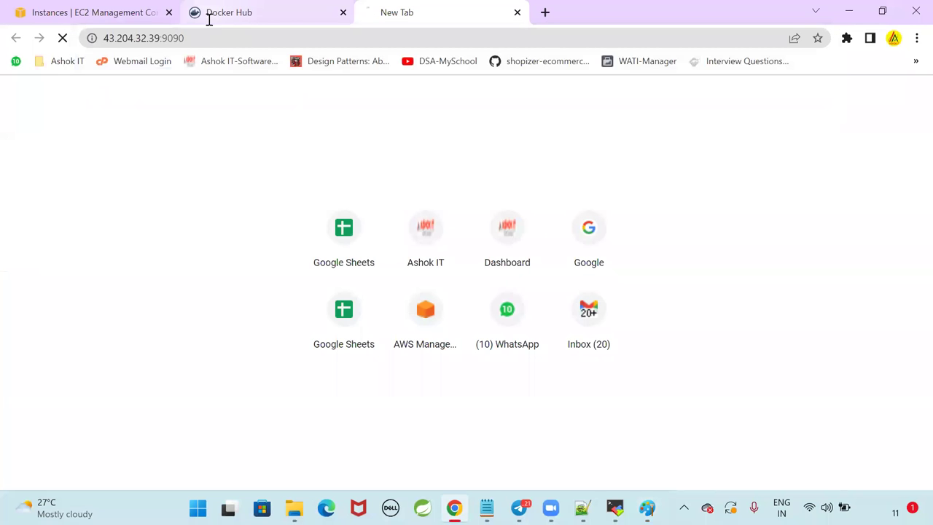
In the EC2 console, open ashokit_security_group from the Docker-Server instance's security details.
{"action": "left_click", "coordinate": [105, 14]}
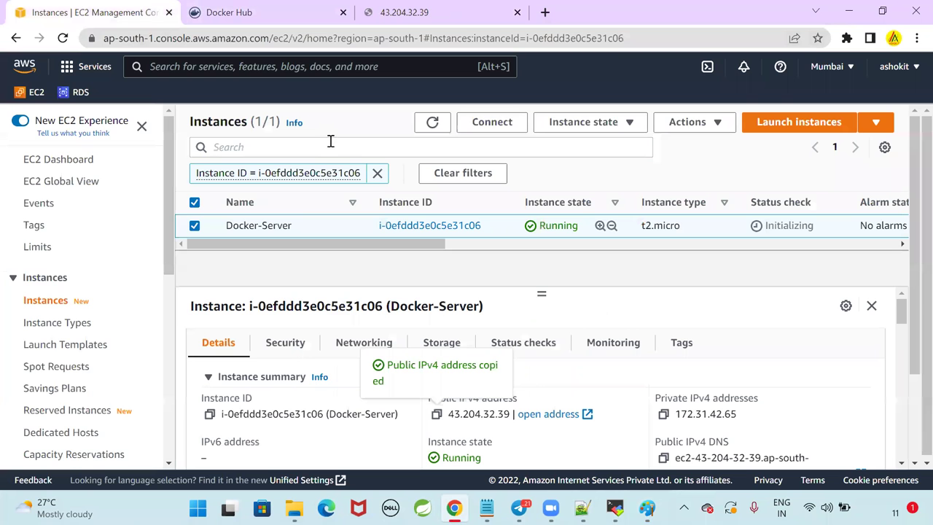
{"action": "left_click", "coordinate": [412, 226]}
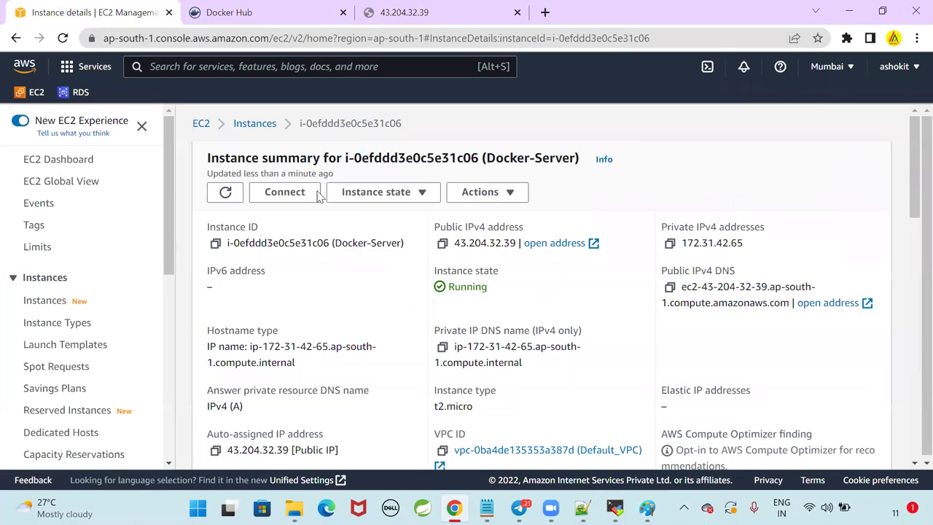
{"action": "scroll", "coordinate": [319, 330], "scroll_direction": "down", "scroll_amount": 2}
{"action": "scroll", "coordinate": [321, 328], "scroll_direction": "down", "scroll_amount": 4}
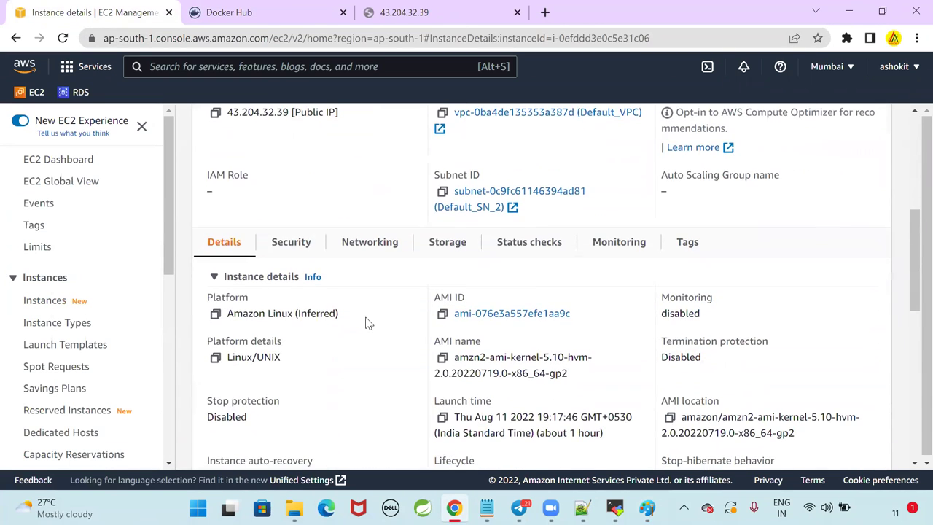
{"action": "left_click", "coordinate": [292, 229]}
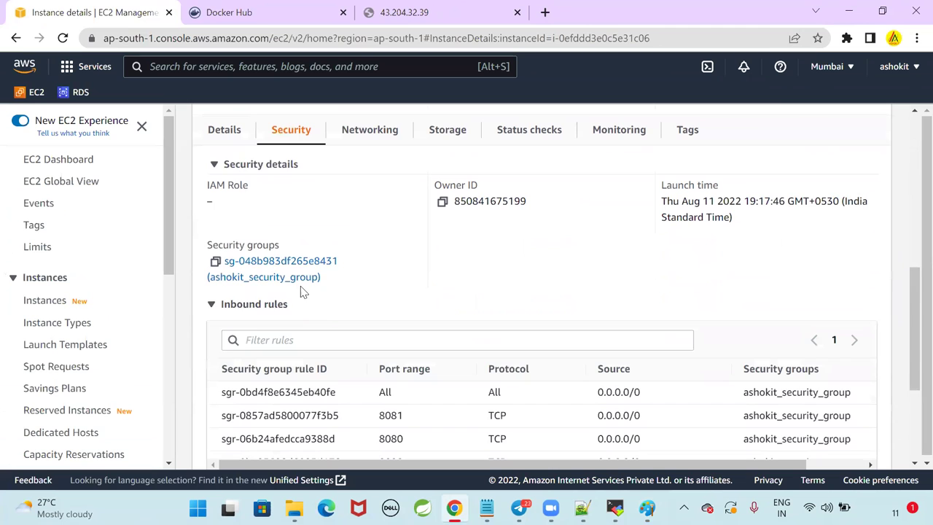
{"action": "left_click", "coordinate": [300, 276]}
{"action": "scroll", "coordinate": [690, 335], "scroll_direction": "down", "scroll_amount": 3}
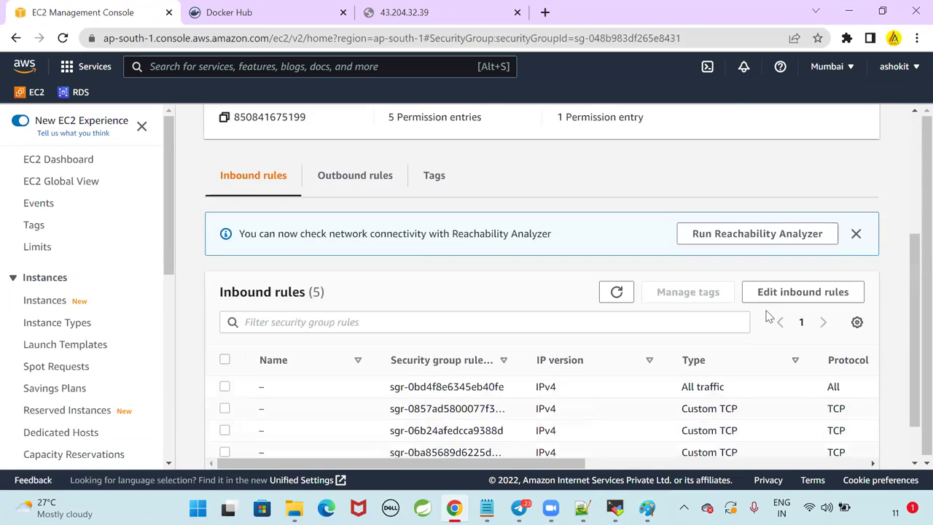
Edit the inbound rules, set the port of the Custom TCP 8080 rule to 9090 and save the rules.
{"action": "left_click", "coordinate": [781, 280]}
{"action": "scroll", "coordinate": [581, 295], "scroll_direction": "down", "scroll_amount": 3}
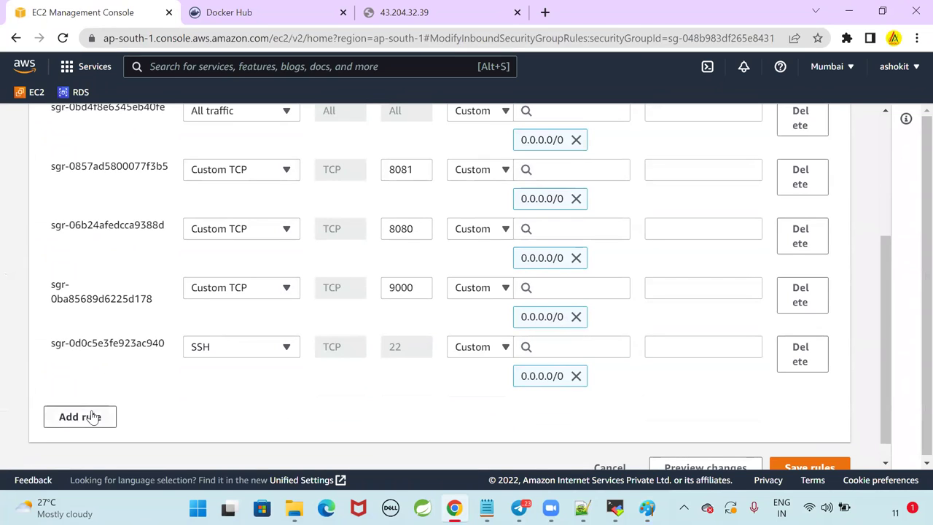
{"action": "left_click_drag", "start_coordinate": [417, 227], "coordinate": [353, 231]}
{"action": "type", "text": "9090"}
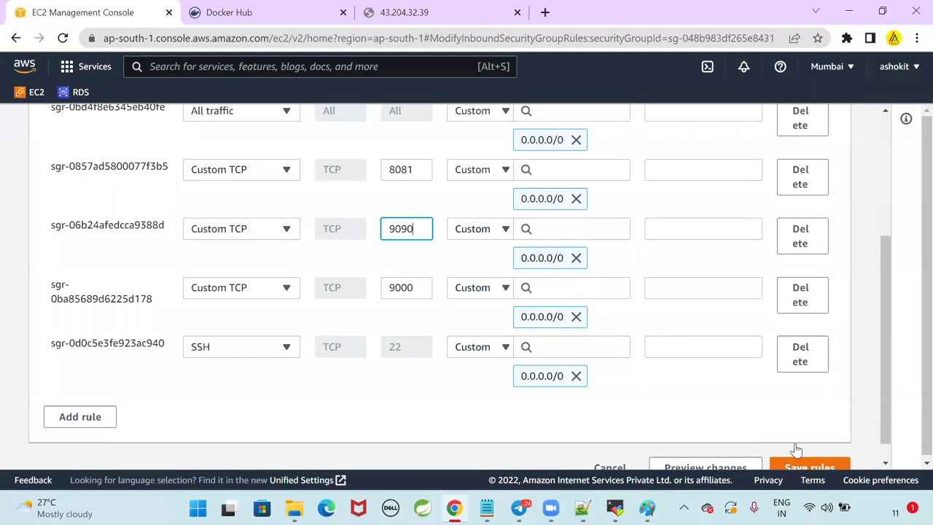
{"action": "scroll", "coordinate": [795, 450], "scroll_direction": "down", "scroll_amount": 1}
{"action": "left_click", "coordinate": [801, 441]}
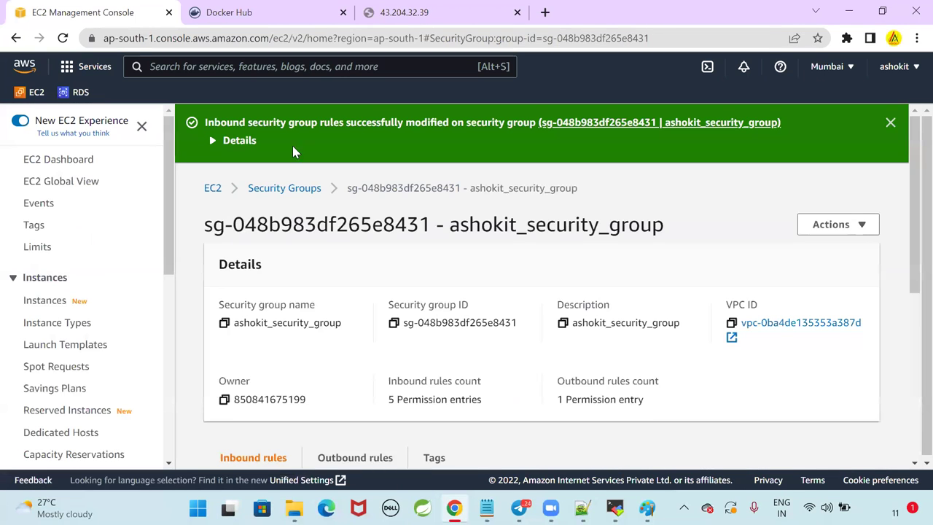
Request 43.204.32.39:9090 again, then load the application's /welcome path on that address.
{"action": "left_click", "coordinate": [214, 16]}
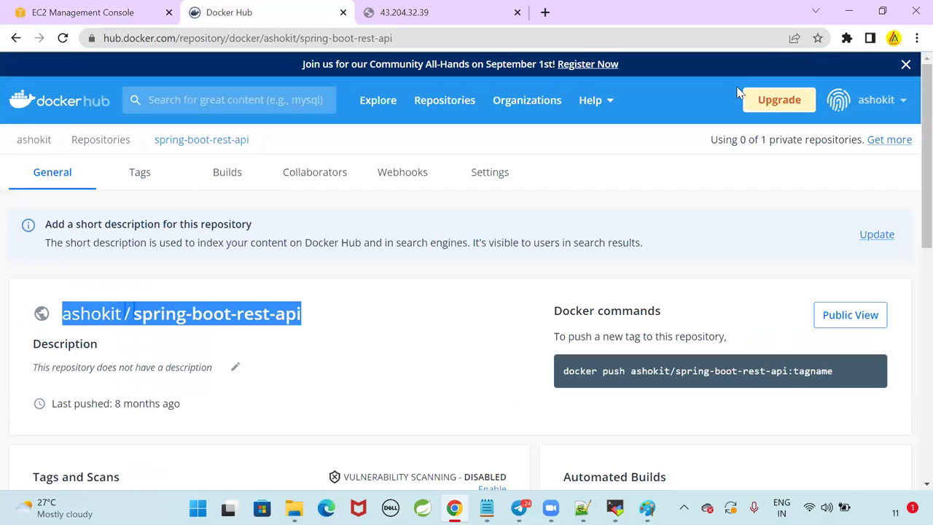
{"action": "key", "text": "ctrl+Tab"}
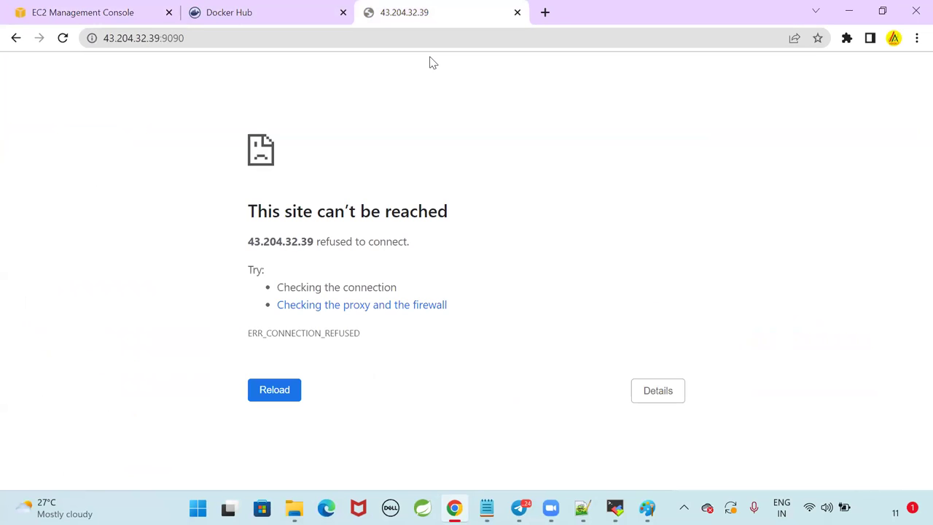
{"action": "left_click", "coordinate": [430, 56]}
{"action": "key", "text": "Return"}
{"action": "left_click", "coordinate": [223, 37]}
{"action": "left_click", "coordinate": [223, 37]}
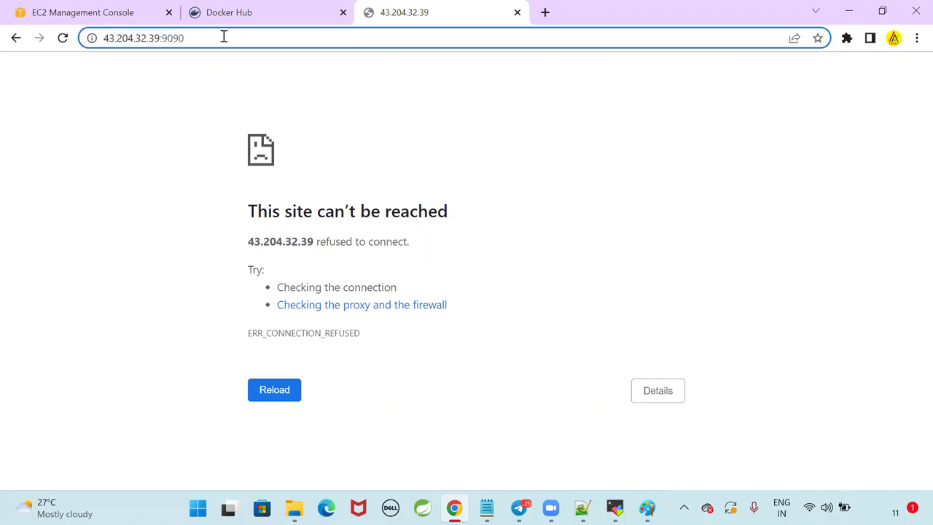
{"action": "type", "text": "/welcome"}
{"action": "key", "text": "Return"}
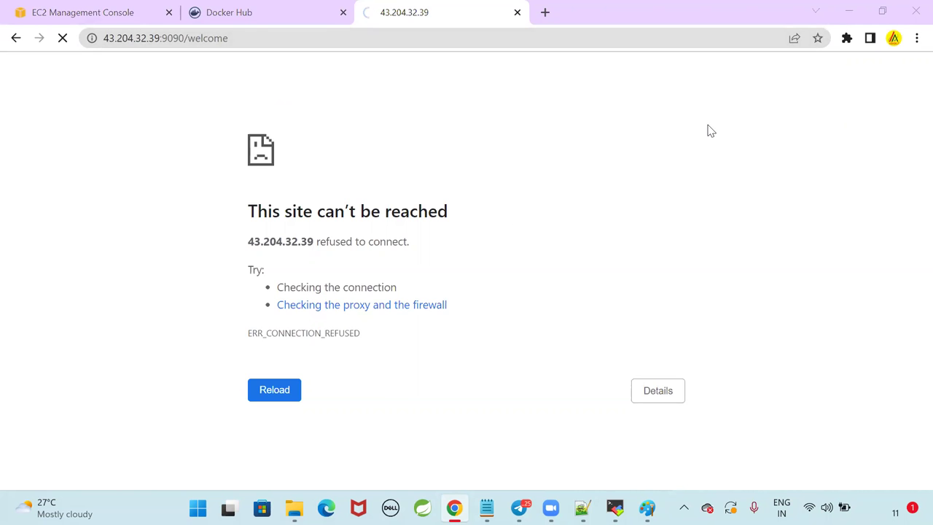
Switch to the MobaXterm terminal, highlight the Tomcat port in the startup log and return to Chrome.
{"action": "key", "text": "alt+Tab"}
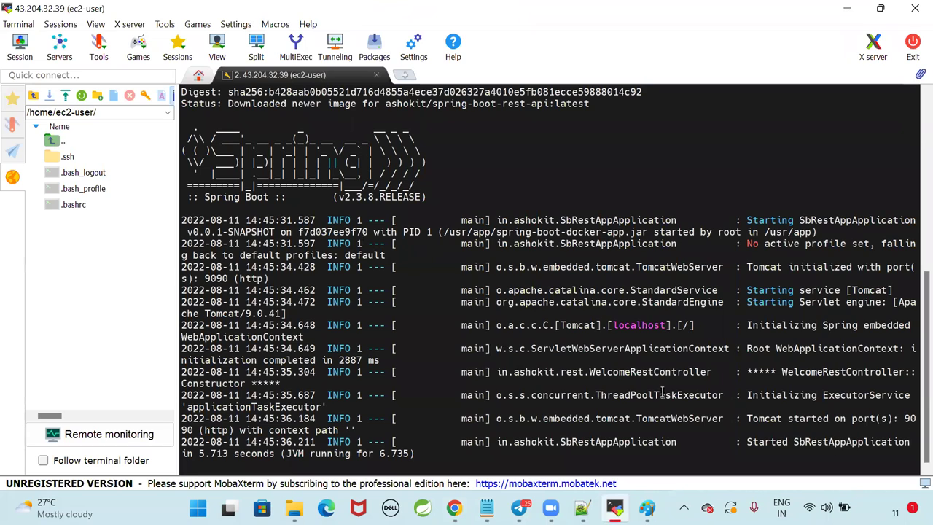
{"action": "double_click", "coordinate": [908, 419]}
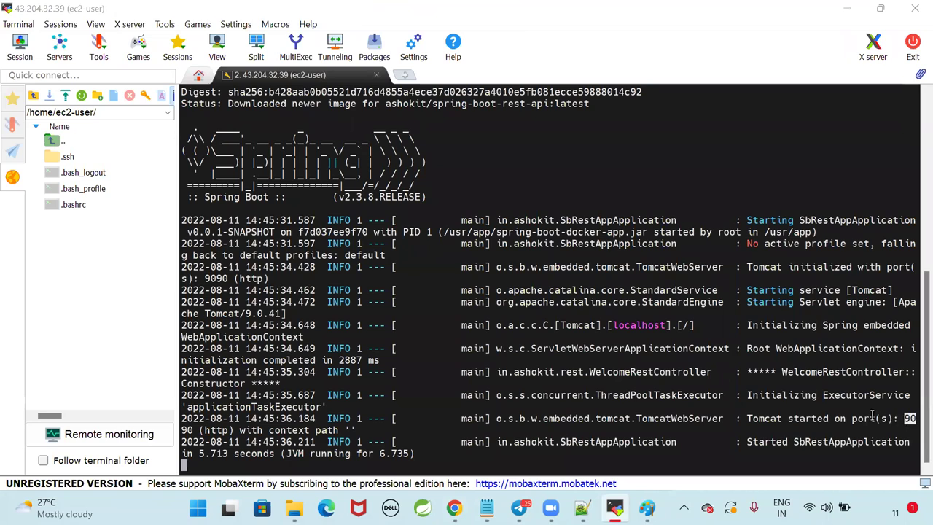
{"action": "key", "text": "alt+Tab"}
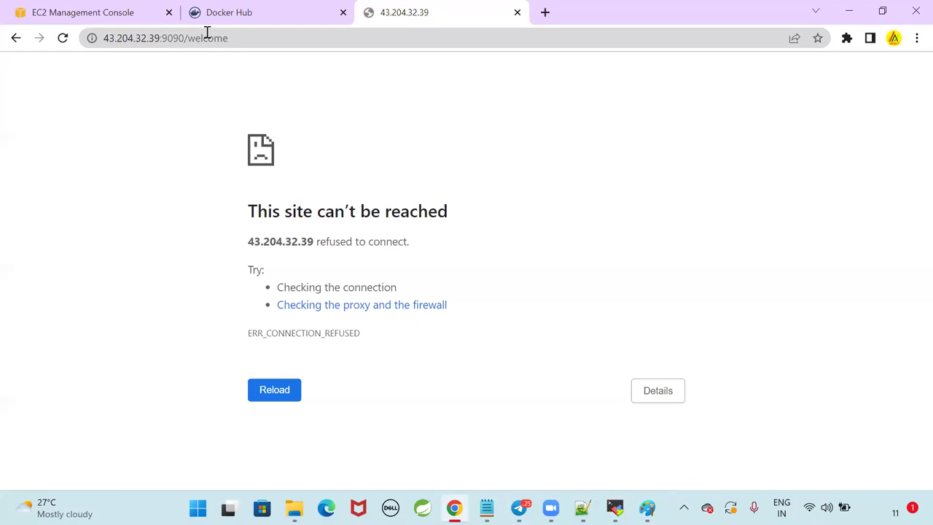
Find Docker-Server among the running EC2 instances and display its security details.
{"action": "left_click", "coordinate": [131, 20]}
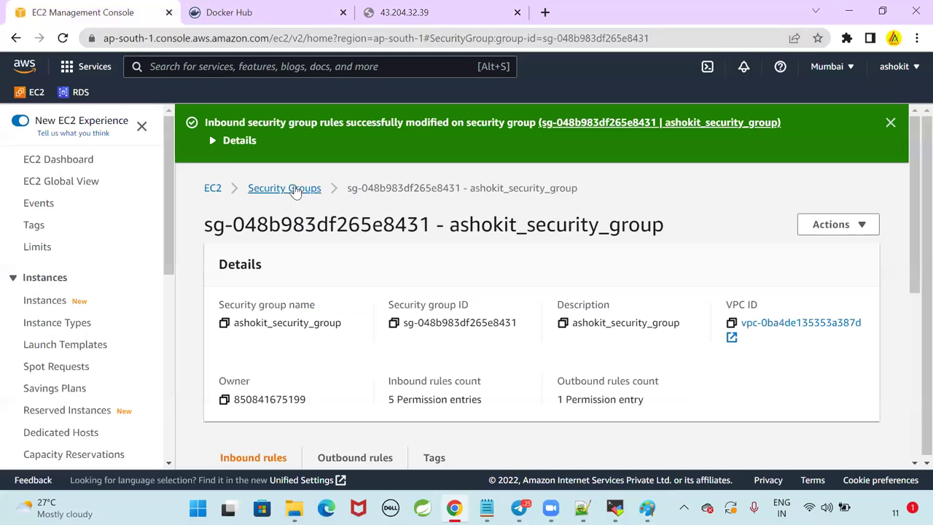
{"action": "left_click", "coordinate": [284, 188]}
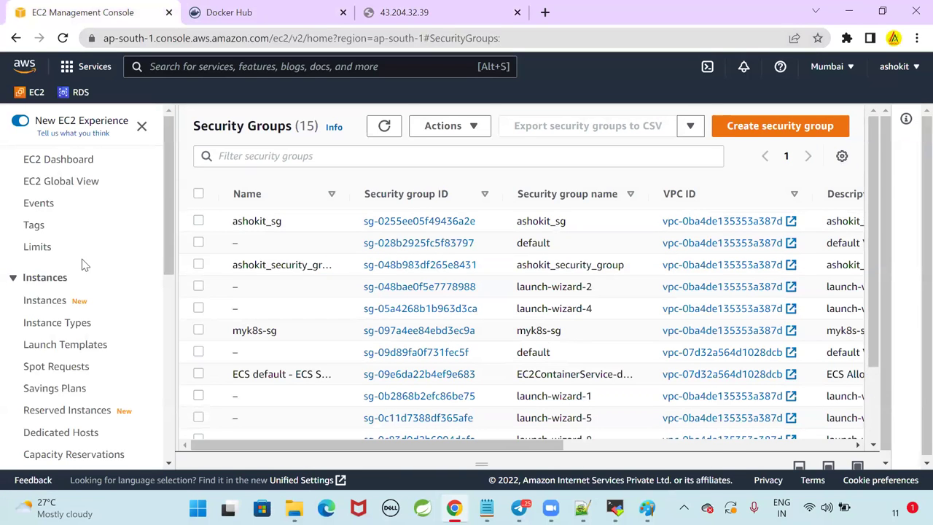
{"action": "left_click", "coordinate": [58, 158]}
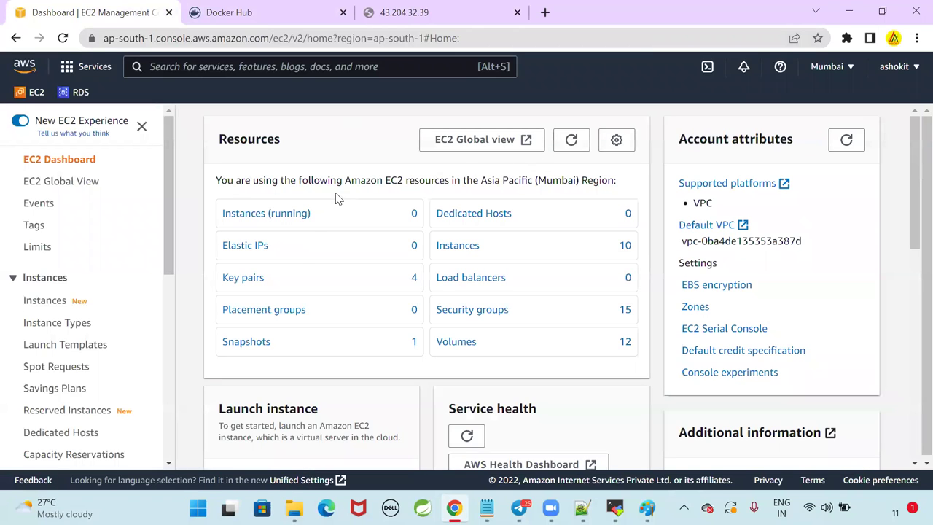
{"action": "left_click", "coordinate": [271, 215]}
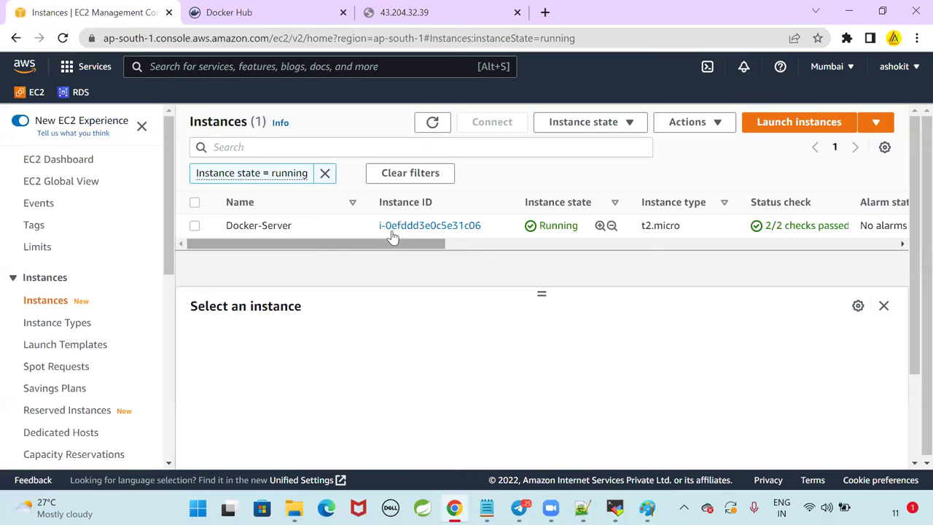
{"action": "left_click", "coordinate": [421, 226]}
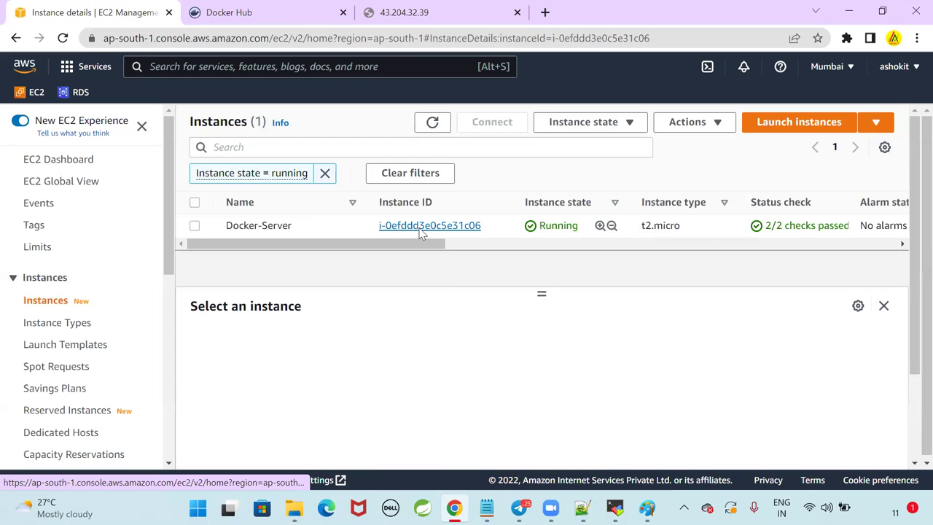
{"action": "scroll", "coordinate": [414, 267], "scroll_direction": "down", "scroll_amount": 1}
{"action": "scroll", "coordinate": [414, 267], "scroll_direction": "down", "scroll_amount": 5}
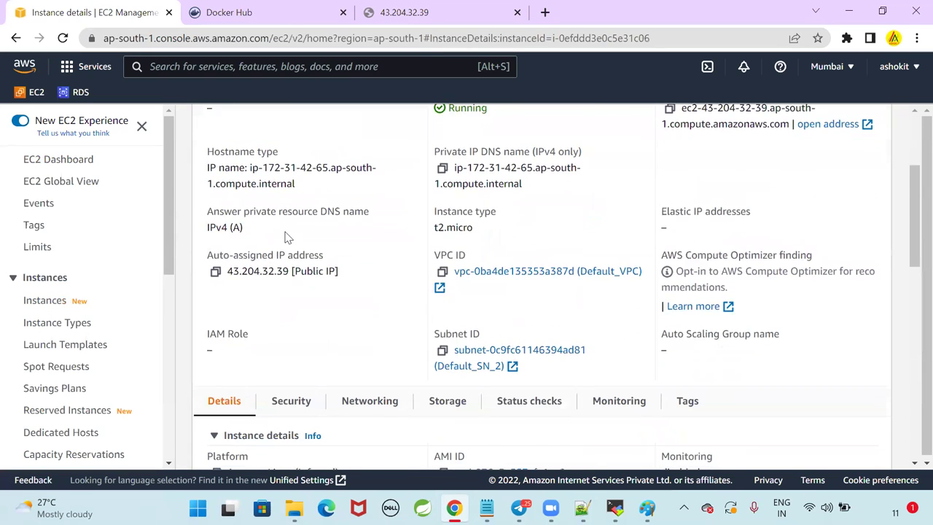
{"action": "left_click", "coordinate": [294, 218]}
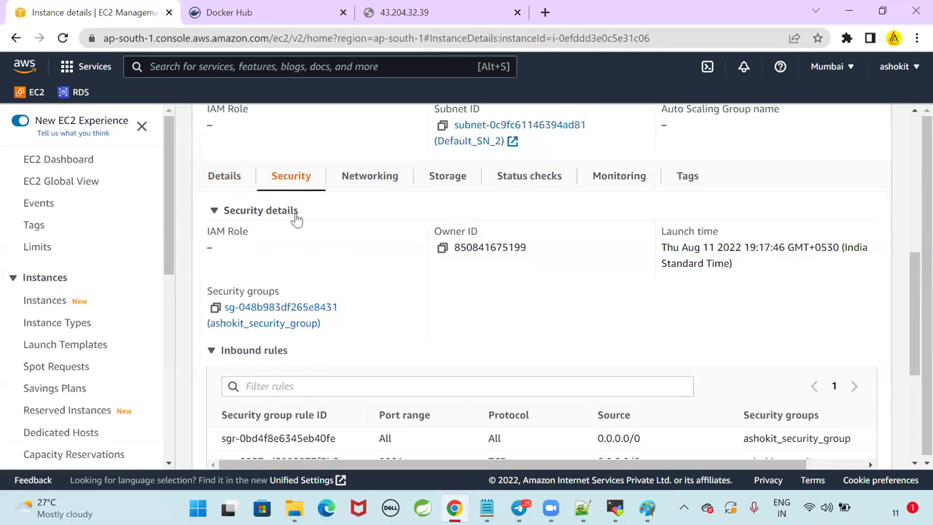
Open the instance's security group and examine the port ranges and sources of its inbound rules.
{"action": "scroll", "coordinate": [295, 217], "scroll_direction": "down", "scroll_amount": 2}
{"action": "left_click", "coordinate": [295, 212]}
{"action": "scroll", "coordinate": [404, 267], "scroll_direction": "down", "scroll_amount": 3}
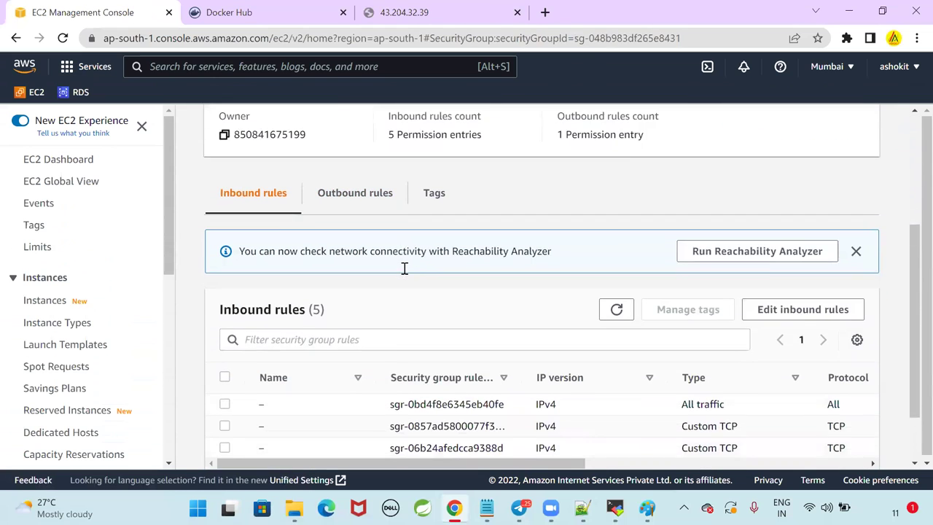
{"action": "scroll", "coordinate": [622, 372], "scroll_direction": "right", "scroll_amount": 6}
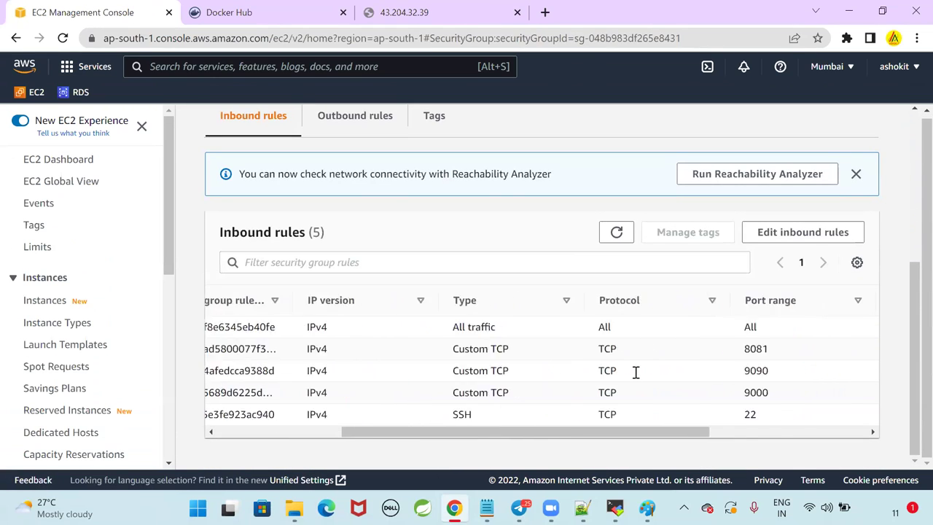
{"action": "scroll", "coordinate": [561, 375], "scroll_direction": "right", "scroll_amount": 2}
{"action": "scroll", "coordinate": [481, 378], "scroll_direction": "left", "scroll_amount": 4}
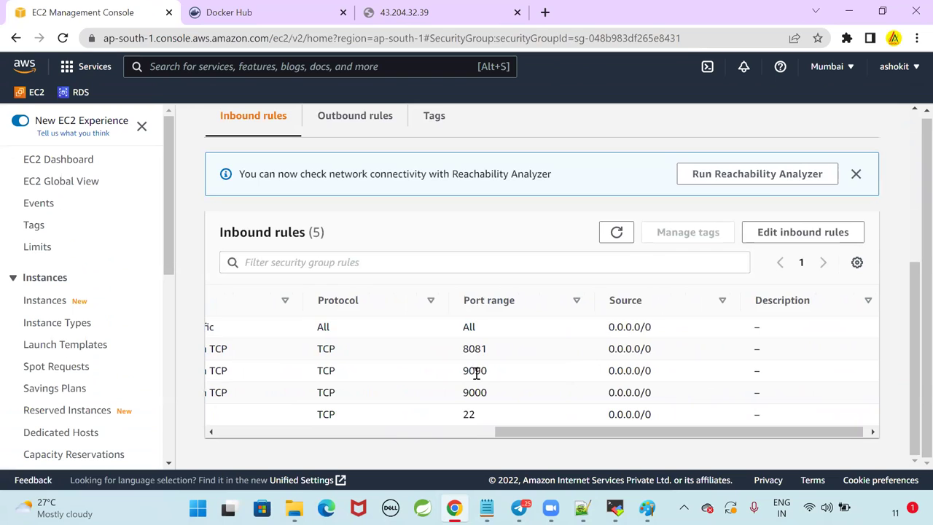
{"action": "scroll", "coordinate": [475, 376], "scroll_direction": "left", "scroll_amount": 4}
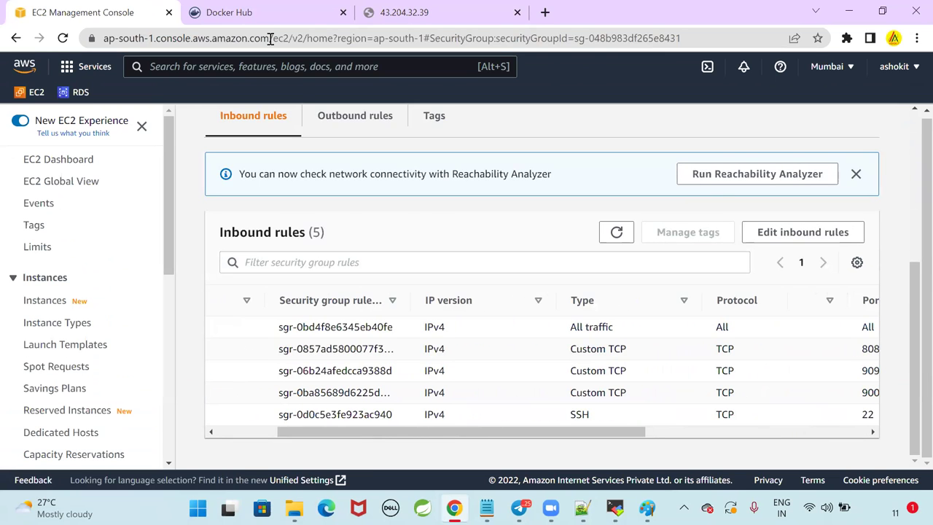
Request 43.204.32.39:9090/welcome again in its browser tab and switch back to the MobaXterm terminal.
{"action": "key", "text": "ctrl+3"}
{"action": "left_click", "coordinate": [246, 40]}
{"action": "left_click", "coordinate": [73, 12]}
{"action": "key", "text": "ctrl+2"}
{"action": "key", "text": "ctrl+3"}
{"action": "left_click", "coordinate": [330, 36]}
{"action": "key", "text": "Return"}
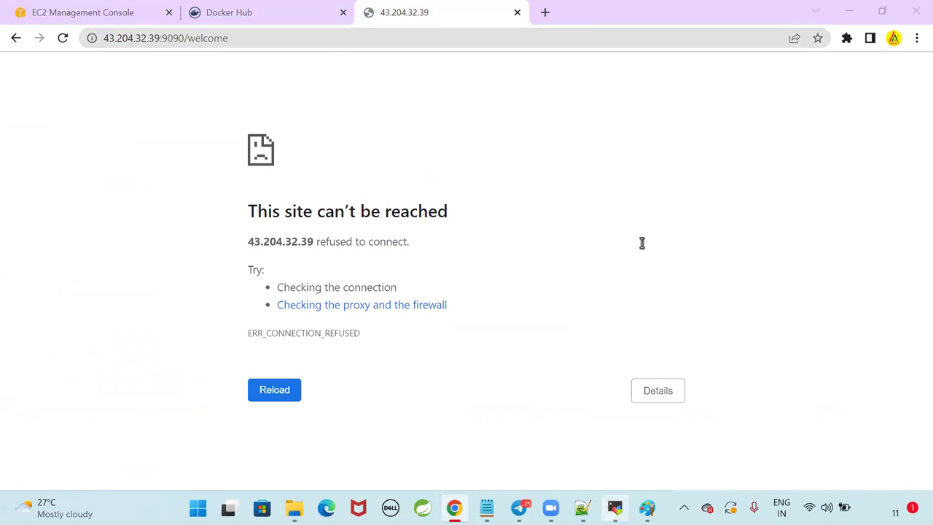
{"action": "key", "text": "alt+Tab"}
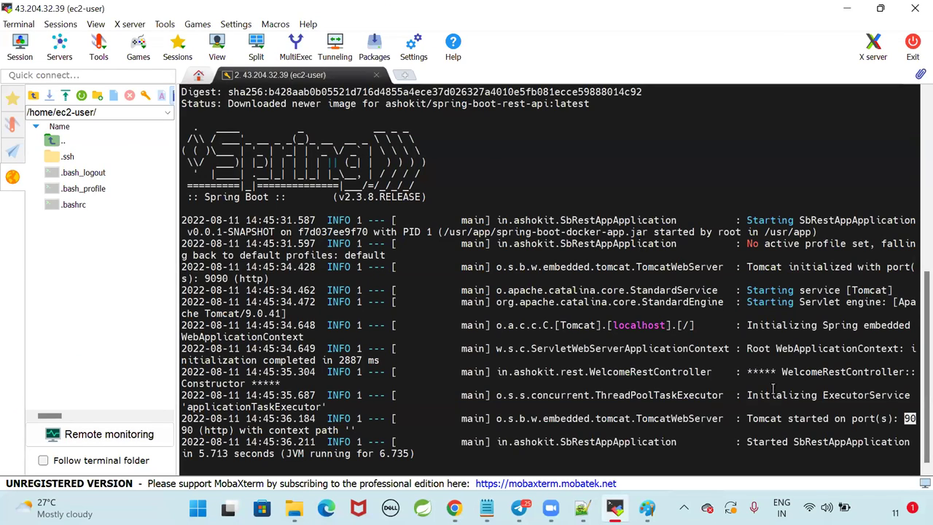
Add blank lines below the Spring Boot startup log and highlight the Tomcat port lines.
{"action": "key", "text": "Return"}
{"action": "key", "text": "Return"}
{"action": "key", "text": "Return"}
{"action": "key", "text": "Return"}
{"action": "left_click_drag", "start_coordinate": [883, 376], "coordinate": [685, 396]}
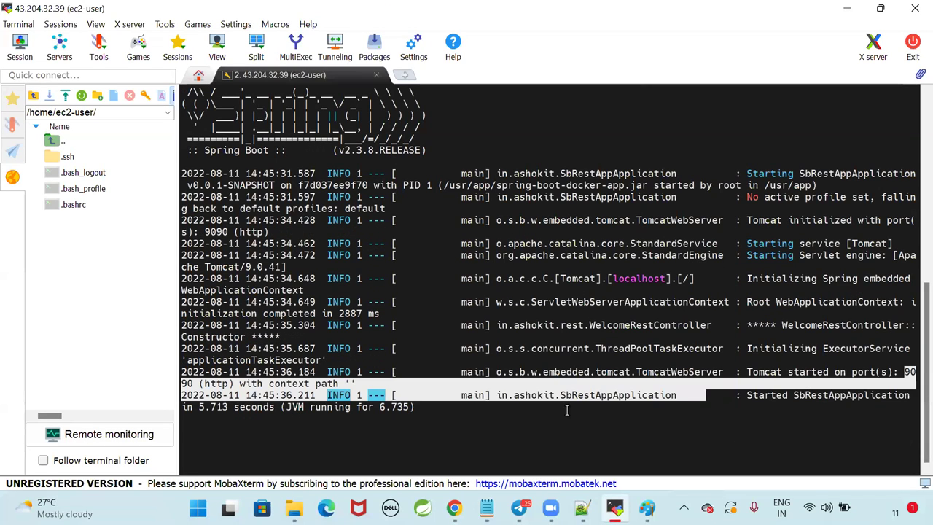
Switch to Chrome, remove /welcome from the address, request 43.204.32.39:9090 and reload the page.
{"action": "key", "text": "alt+Tab"}
{"action": "left_click", "coordinate": [192, 38]}
{"action": "left_click", "coordinate": [192, 38]}
{"action": "double_click", "coordinate": [219, 38]}
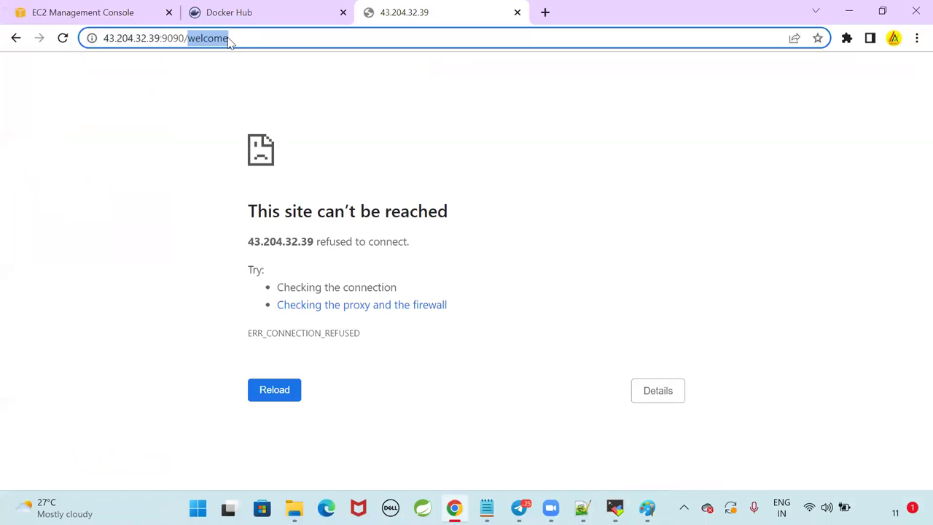
{"action": "key", "text": "BackSpace"}
{"action": "key", "text": "Return"}
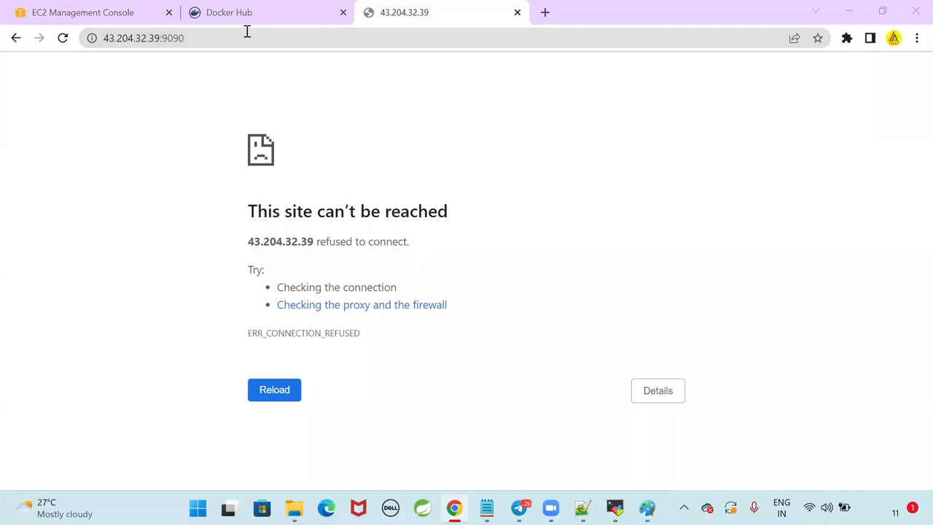
{"action": "key", "text": "F5"}
{"action": "key", "text": "F5"}
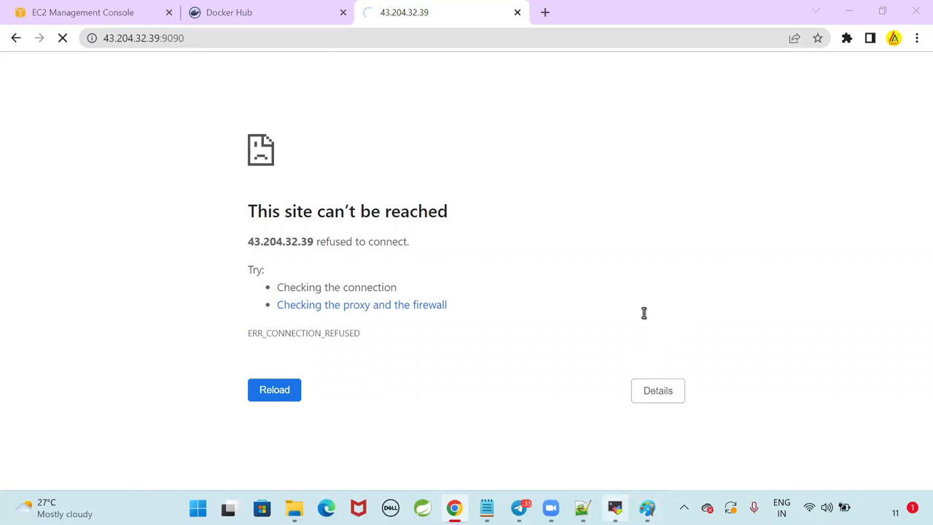
Check the port mapping diagram in Paint, then highlight the image name and port mapping in the terminal's docker run command.
{"action": "key", "text": "alt+Tab"}
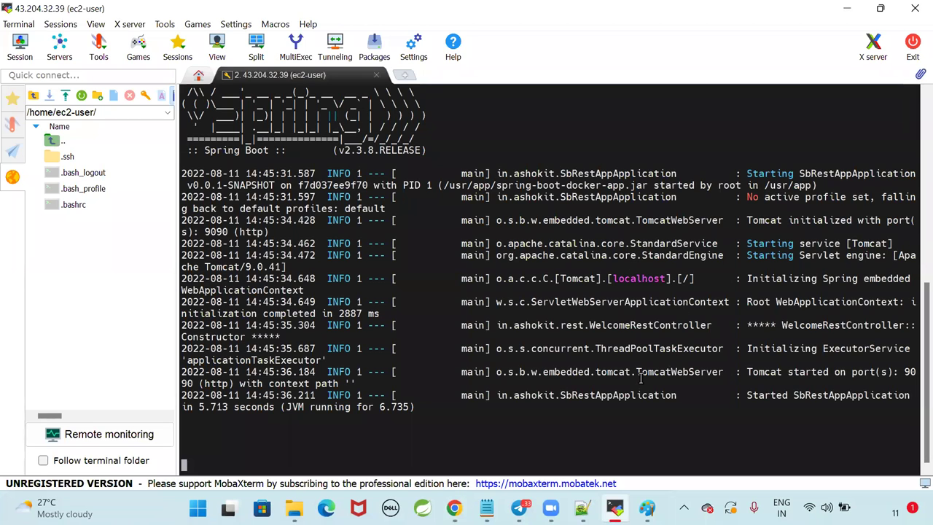
{"action": "left_click", "coordinate": [646, 507]}
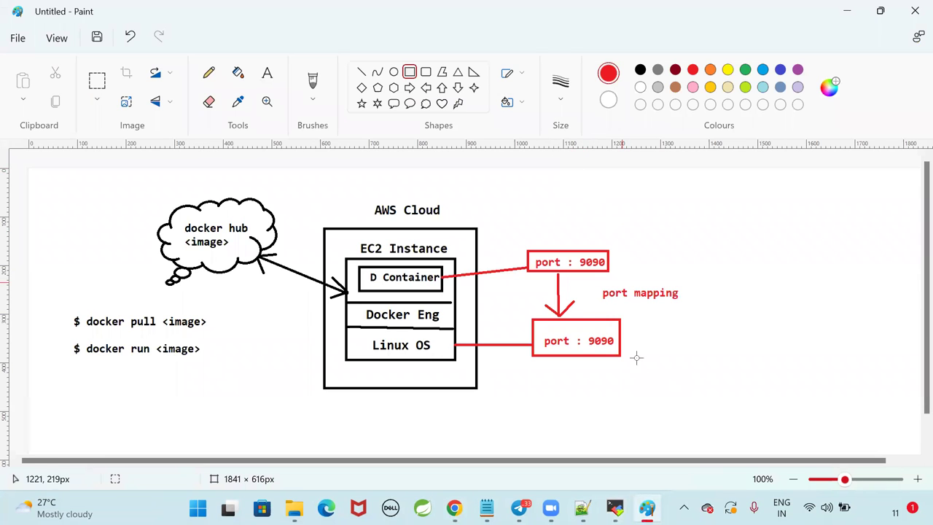
{"action": "left_click", "coordinate": [615, 507]}
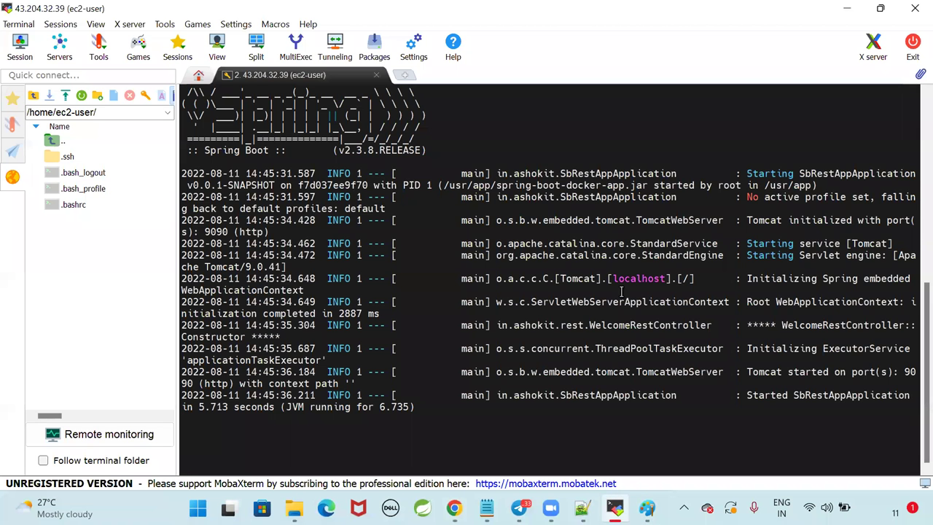
{"action": "scroll", "coordinate": [621, 291], "scroll_direction": "up", "scroll_amount": 5}
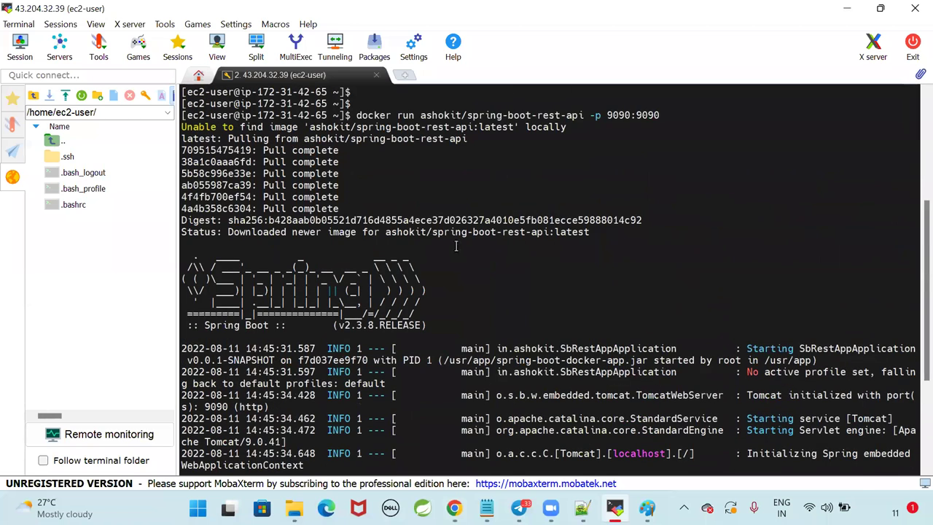
{"action": "scroll", "coordinate": [583, 175], "scroll_direction": "up", "scroll_amount": 1}
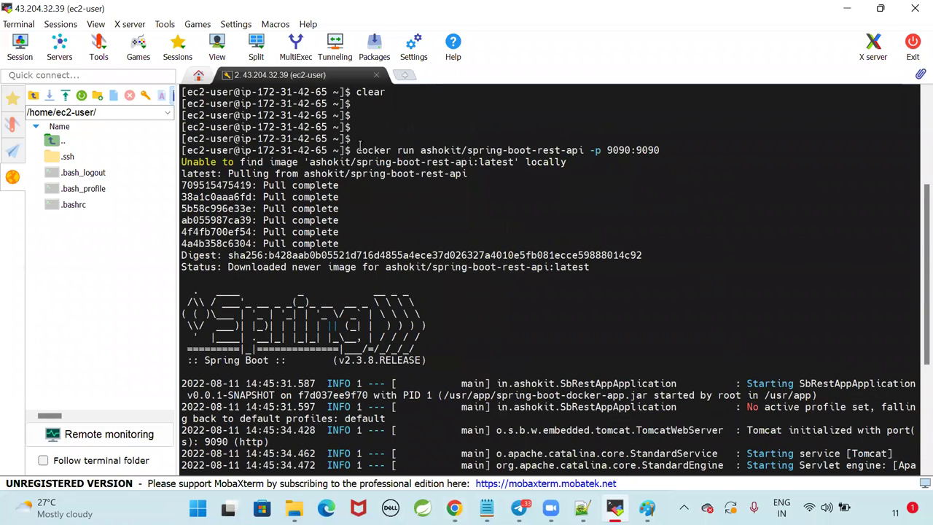
{"action": "left_click_drag", "start_coordinate": [421, 150], "coordinate": [609, 156]}
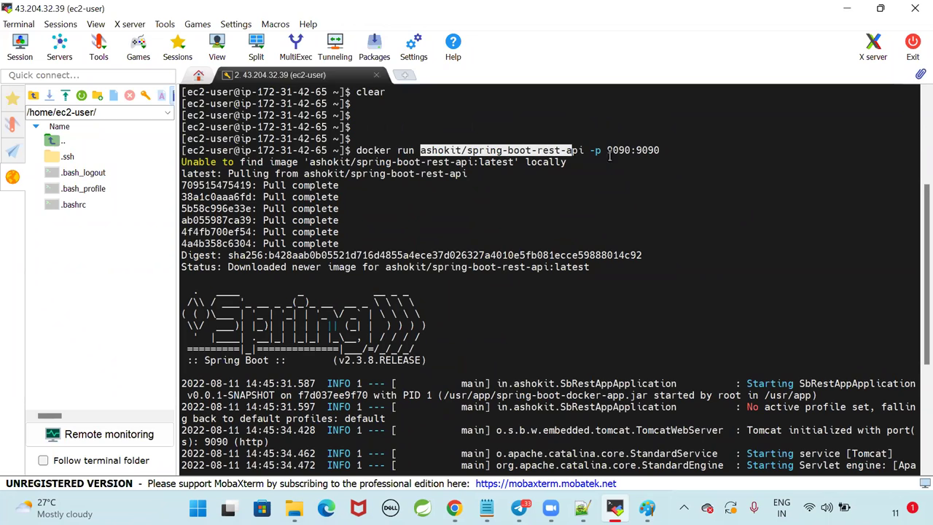
{"action": "double_click", "coordinate": [659, 150]}
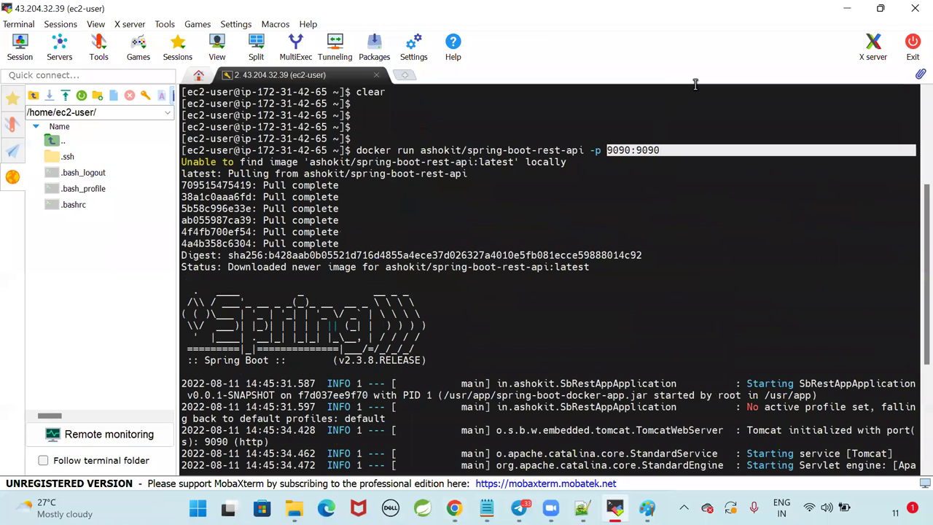
Return to Chrome and copy the public IPv4 address of the running Docker-Server instance in the EC2 console.
{"action": "key", "text": "alt+Tab"}
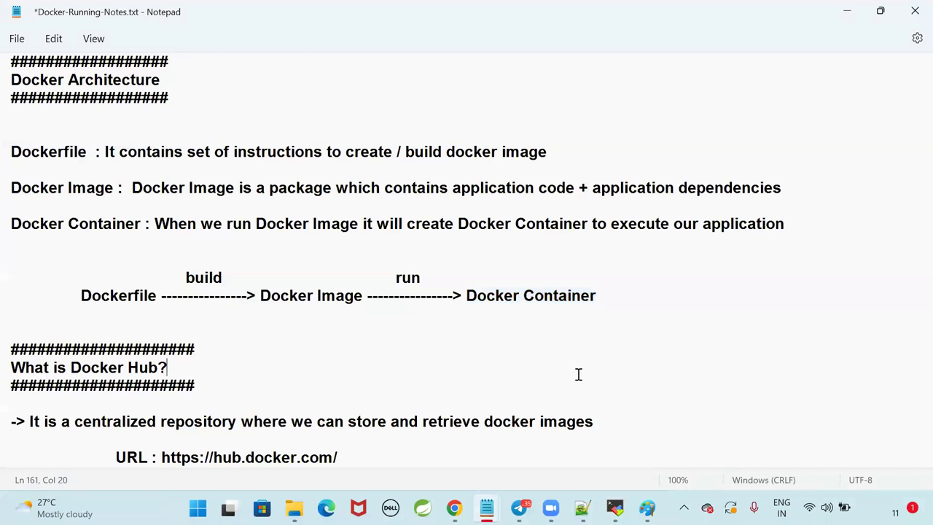
{"action": "scroll", "coordinate": [531, 402], "scroll_direction": "down", "scroll_amount": 1}
{"action": "key", "text": "alt+Tab"}
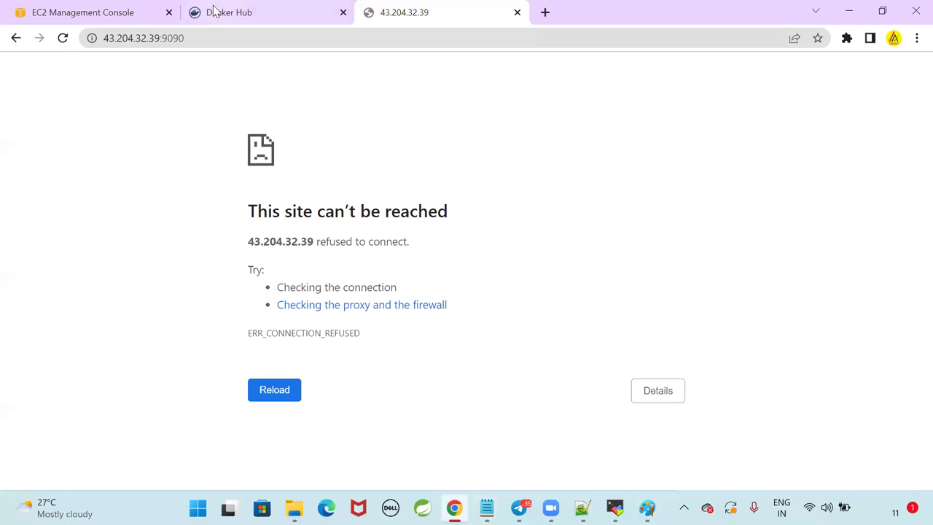
{"action": "left_click", "coordinate": [107, 12]}
{"action": "left_click", "coordinate": [83, 160]}
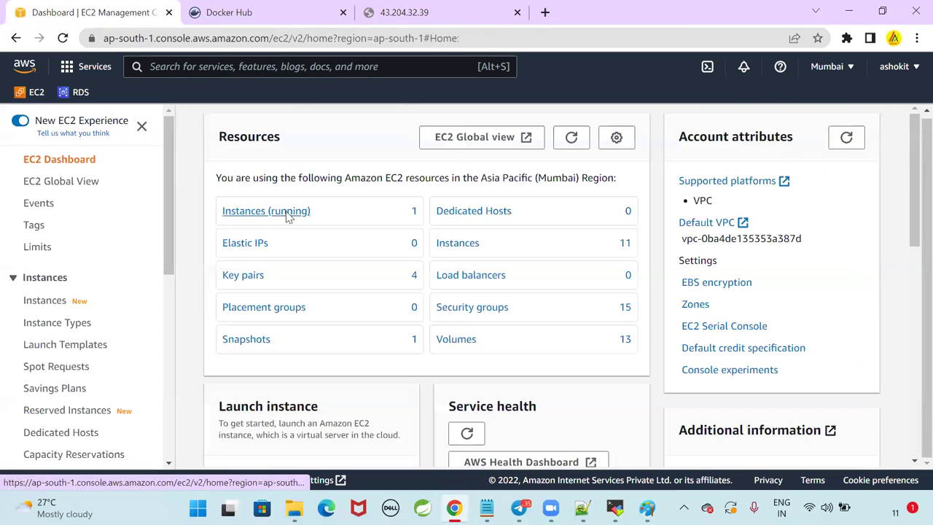
{"action": "left_click", "coordinate": [288, 216]}
{"action": "left_click", "coordinate": [194, 222]}
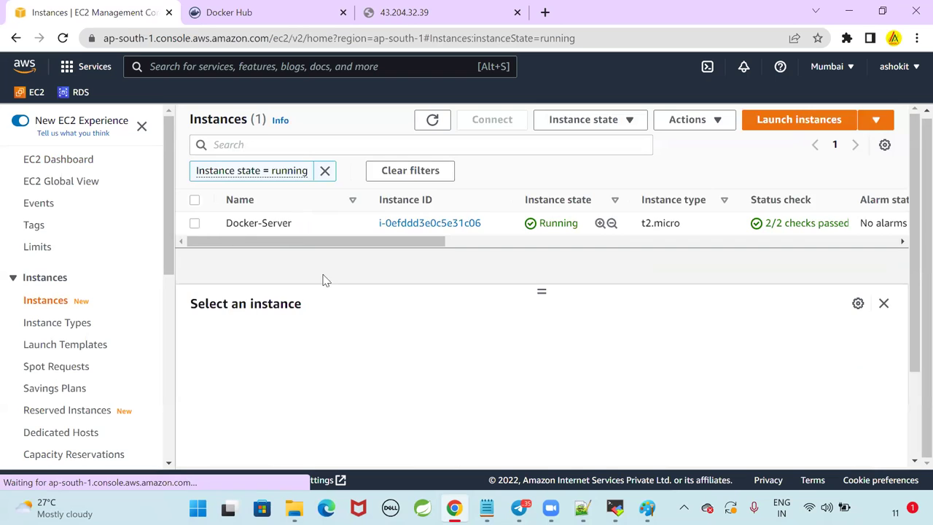
{"action": "left_click", "coordinate": [435, 411]}
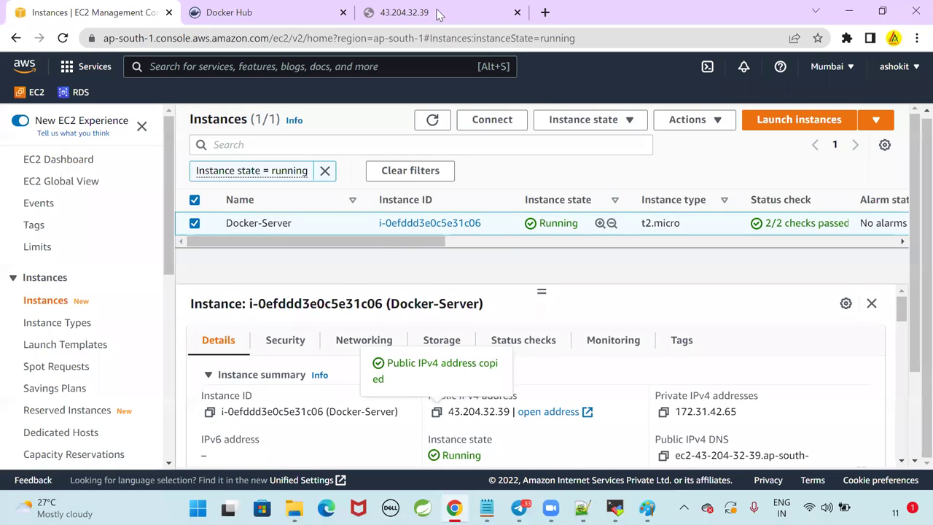
Replace the application's browser tab with a new one and request 43.204.32.39:9090 using the copied address.
{"action": "left_click", "coordinate": [403, 13]}
{"action": "key", "text": "ctrl+w"}
{"action": "key", "text": "ctrl+t"}
{"action": "key", "text": "ctrl+v"}
{"action": "type", "text": ":9090"}
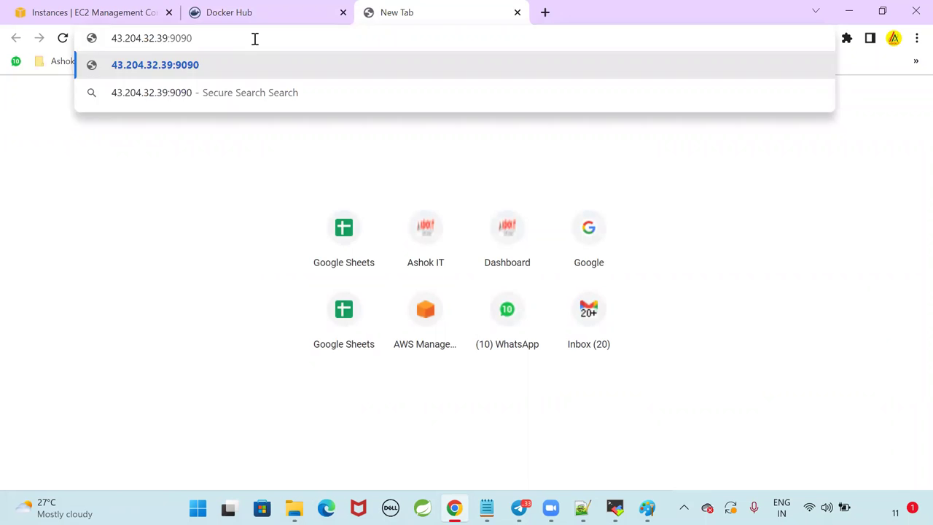
{"action": "key", "text": "Return"}
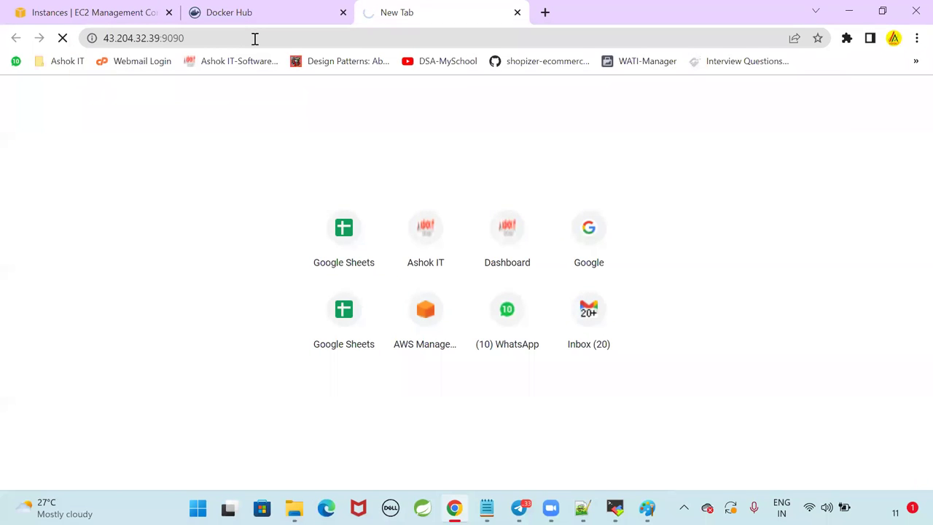
Retry the address, append /welcome to request 43.204.32.39:9090/welcome, and reload the page.
{"action": "left_click", "coordinate": [289, 36]}
{"action": "key", "text": "Return"}
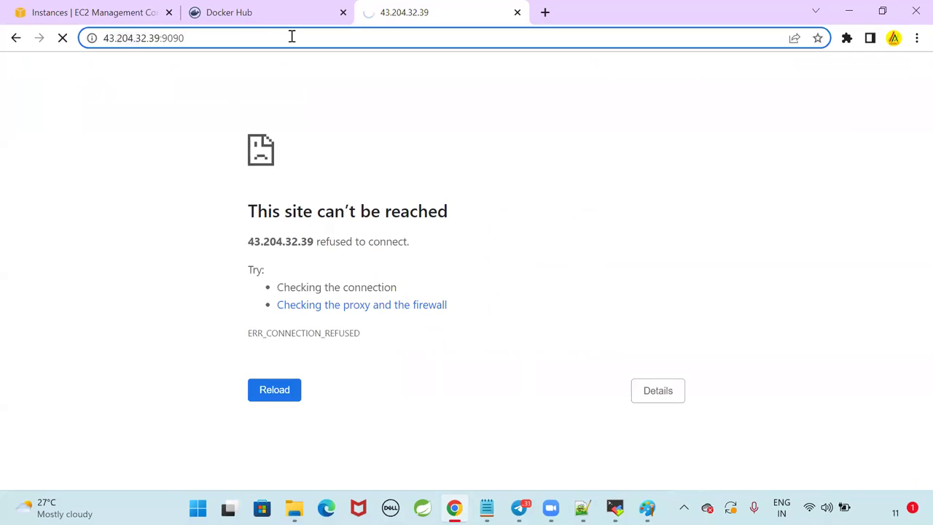
{"action": "type", "text": "/welcome"}
{"action": "key", "text": "Return"}
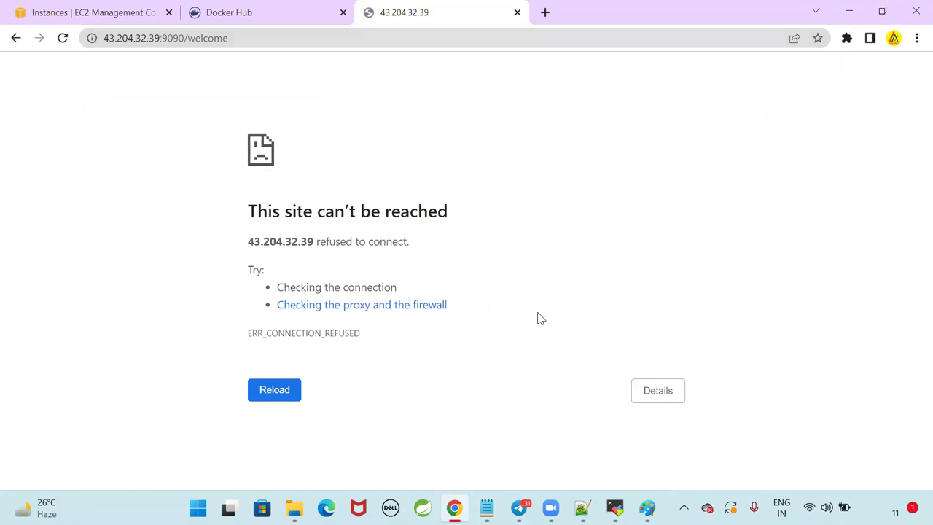
{"action": "key", "text": "F5"}
Look through the ashokit/spring-boot-rest-api repository page on Docker Hub.
{"action": "key", "text": "ctrl+shift+Tab"}
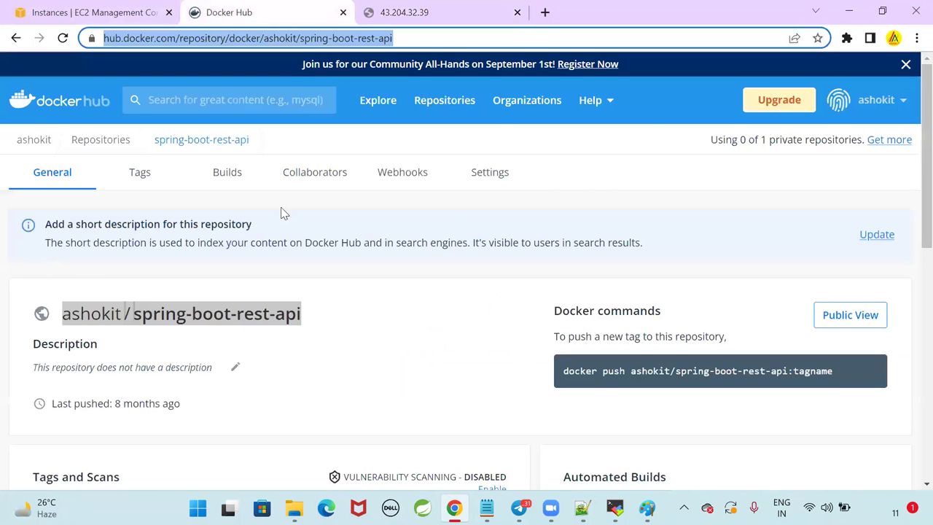
{"action": "left_click", "coordinate": [653, 124]}
{"action": "scroll", "coordinate": [651, 346], "scroll_direction": "down", "scroll_amount": 3}
{"action": "scroll", "coordinate": [531, 341], "scroll_direction": "down", "scroll_amount": 2}
{"action": "scroll", "coordinate": [404, 325], "scroll_direction": "up", "scroll_amount": 2}
{"action": "scroll", "coordinate": [766, 87], "scroll_direction": "up", "scroll_amount": 3}
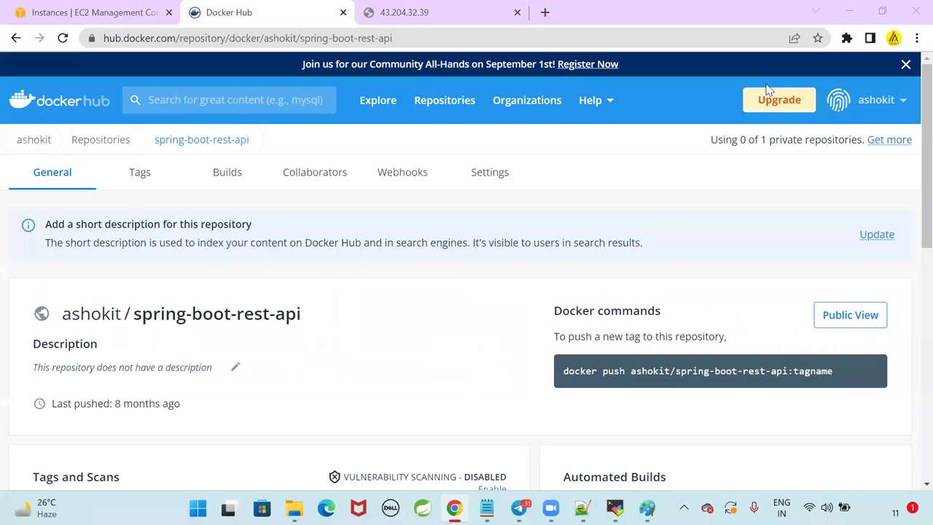
Go back to the application's browser tab and request the /welcome address once more.
{"action": "left_click", "coordinate": [408, 13]}
{"action": "left_click", "coordinate": [229, 38]}
{"action": "key", "text": "Return"}
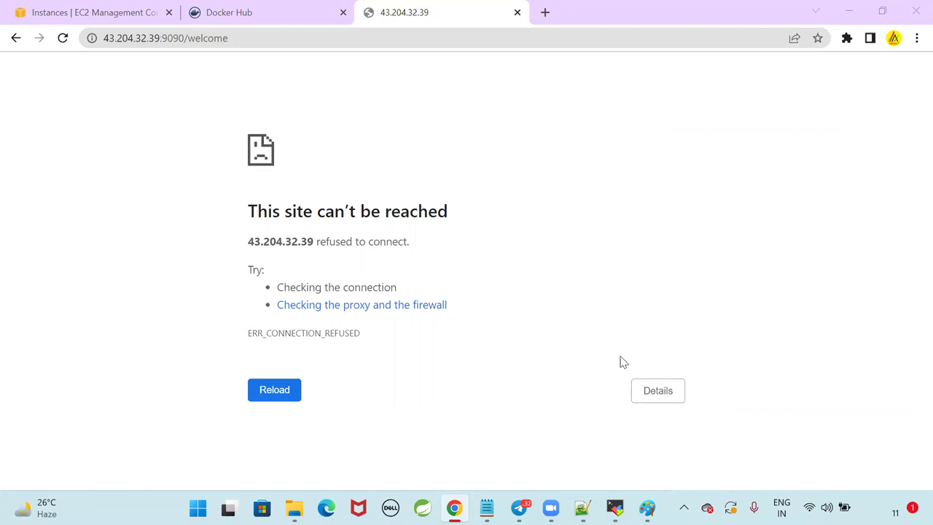
Switch to the MobaXterm terminal and highlight the Tomcat port number and context path in the startup log.
{"action": "left_click", "coordinate": [614, 508]}
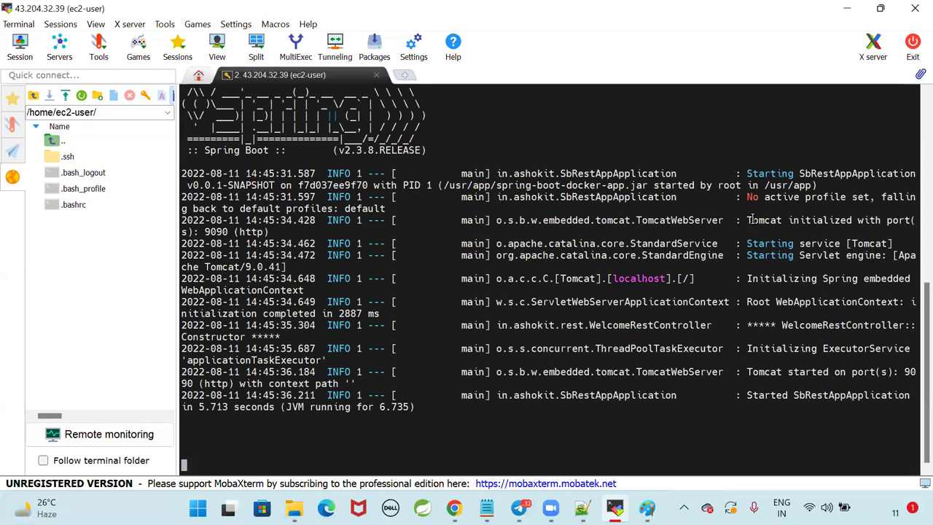
{"action": "double_click", "coordinate": [216, 231]}
{"action": "left_click", "coordinate": [215, 335]}
{"action": "left_click_drag", "start_coordinate": [339, 384], "coordinate": [394, 395]}
{"action": "left_click", "coordinate": [503, 412]}
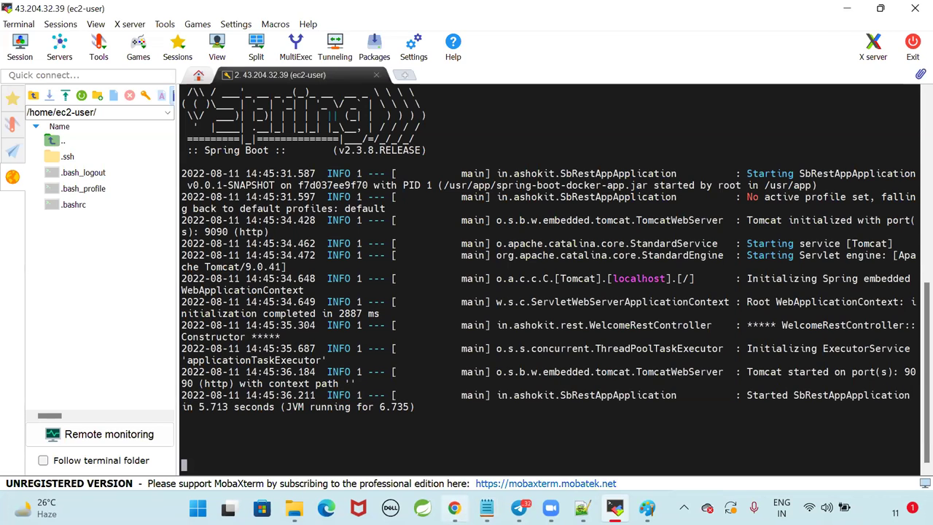
Switch to Chrome, reload the application page, and request 43.204.32.39:9090 without the /welcome path.
{"action": "left_click", "coordinate": [454, 507]}
{"action": "key", "text": "F5"}
{"action": "left_click", "coordinate": [197, 40]}
{"action": "double_click", "coordinate": [217, 40]}
{"action": "key", "text": "BackSpace"}
{"action": "key", "text": "Return"}
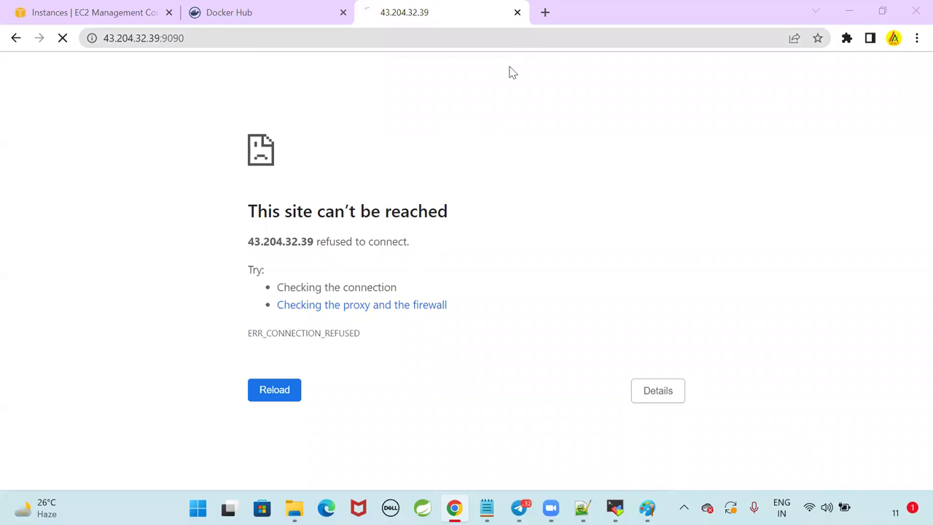
Open the Docker-Server instance's details and go to its security group from the security information.
{"action": "left_click", "coordinate": [95, 15]}
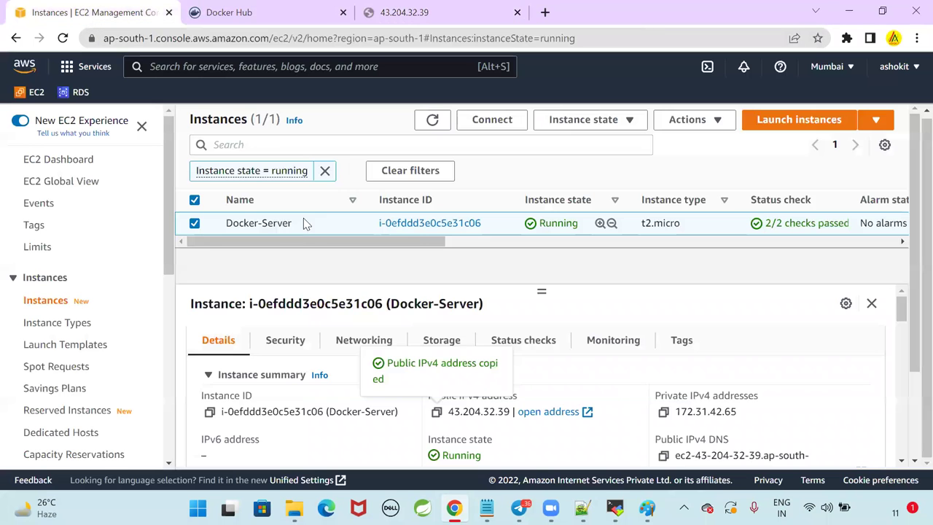
{"action": "left_click", "coordinate": [413, 230]}
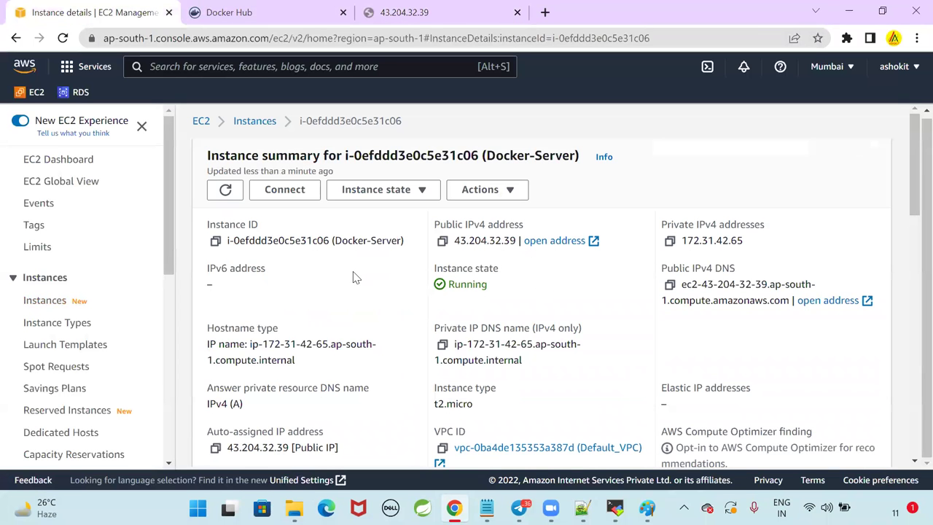
{"action": "scroll", "coordinate": [354, 274], "scroll_direction": "down", "scroll_amount": 3}
{"action": "scroll", "coordinate": [299, 218], "scroll_direction": "down", "scroll_amount": 2}
{"action": "left_click", "coordinate": [295, 197]}
{"action": "scroll", "coordinate": [306, 291], "scroll_direction": "down", "scroll_amount": 1}
{"action": "left_click", "coordinate": [295, 284]}
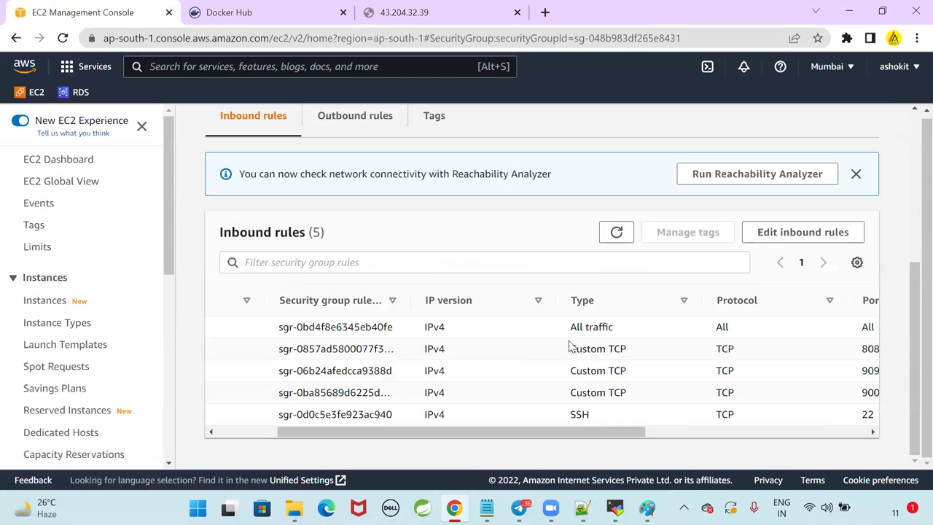
Start editing the security group's inbound rules and delete the Custom TCP rule for port 9090.
{"action": "left_click", "coordinate": [767, 235]}
{"action": "scroll", "coordinate": [635, 374], "scroll_direction": "down", "scroll_amount": 3}
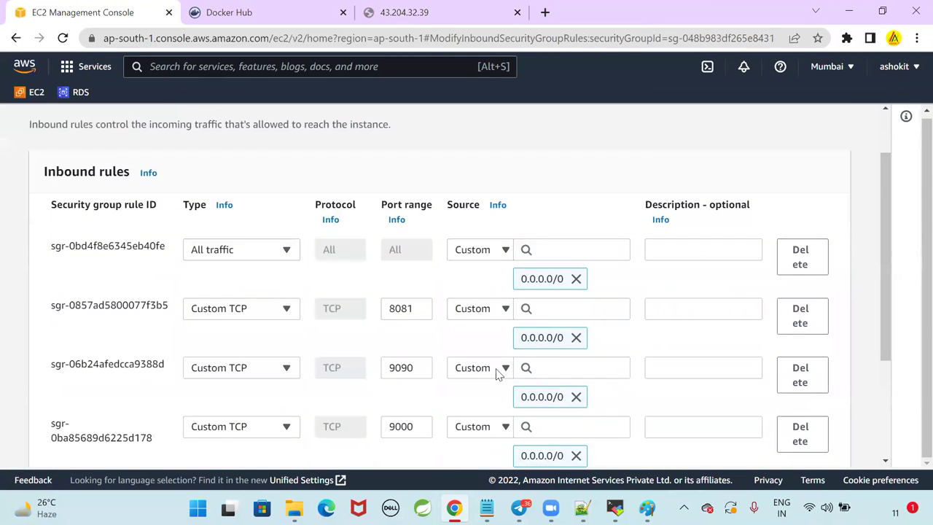
{"action": "scroll", "coordinate": [537, 322], "scroll_direction": "down", "scroll_amount": 1}
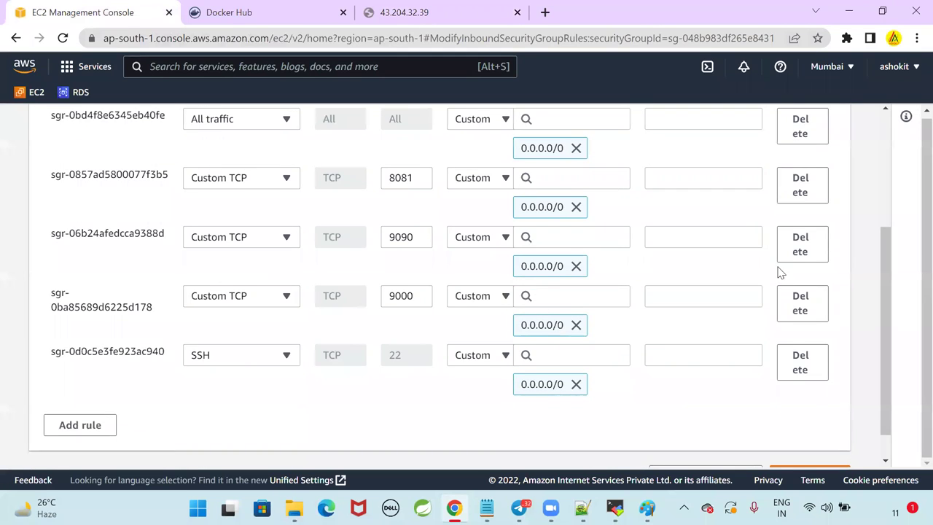
{"action": "left_click", "coordinate": [798, 255]}
Add a Custom TCP inbound rule with port range 9090 and source Anywhere-IPv4.
{"action": "left_click", "coordinate": [109, 388]}
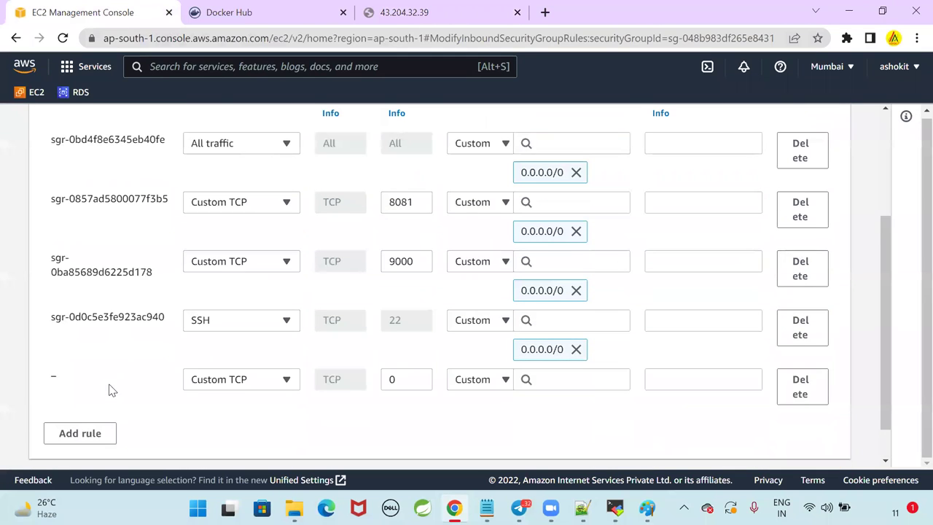
{"action": "left_click", "coordinate": [241, 384]}
{"action": "left_click", "coordinate": [239, 174]}
{"action": "scroll", "coordinate": [314, 435], "scroll_direction": "down", "scroll_amount": 1}
{"action": "left_click", "coordinate": [412, 335]}
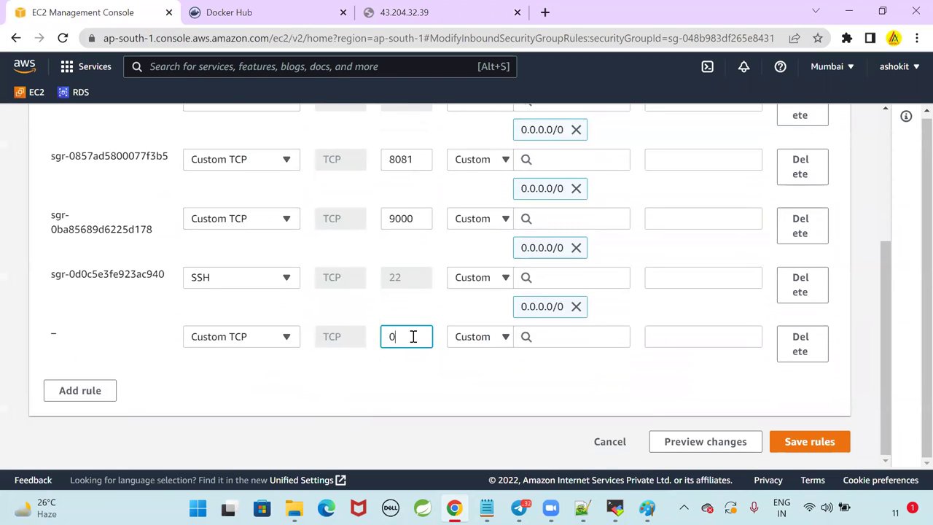
{"action": "key", "text": "BackSpace"}
{"action": "type", "text": "9090"}
{"action": "left_click", "coordinate": [487, 336]}
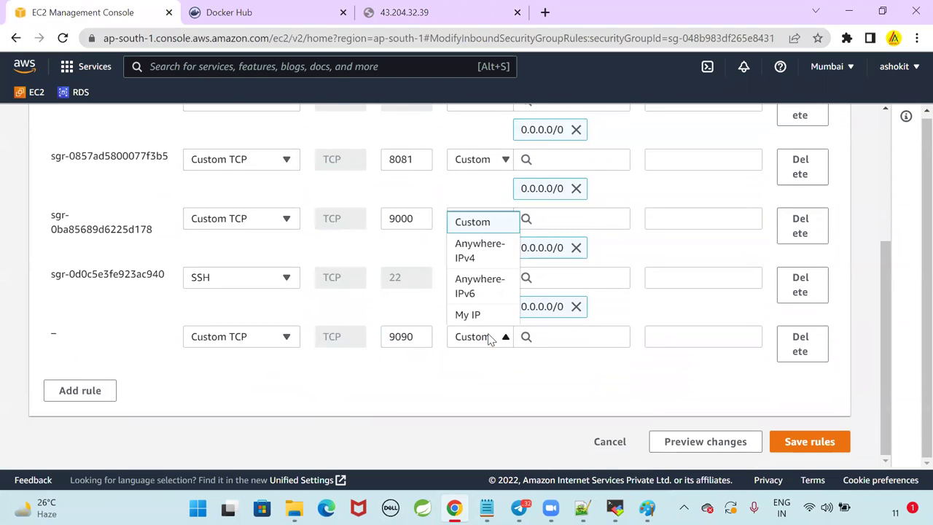
{"action": "left_click", "coordinate": [480, 252]}
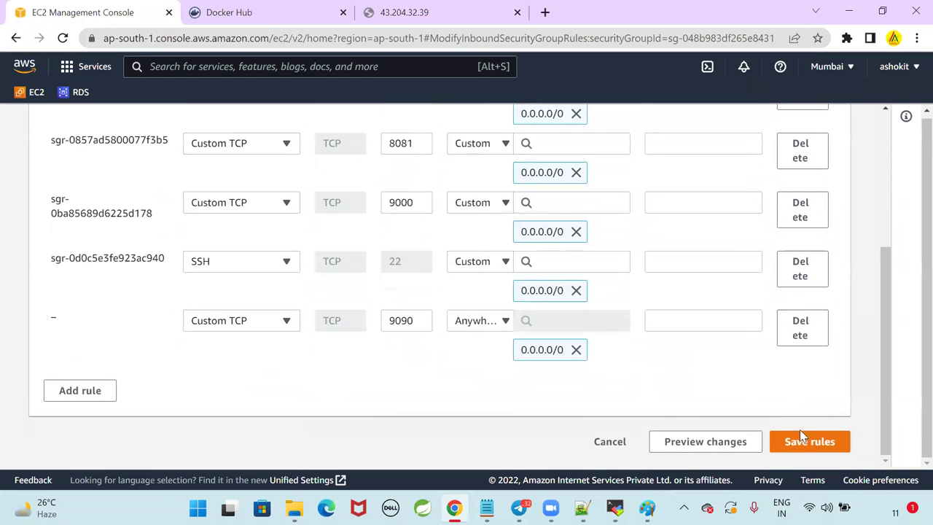
Save the security group's inbound rule changes and return to the list of security groups.
{"action": "left_click", "coordinate": [801, 446]}
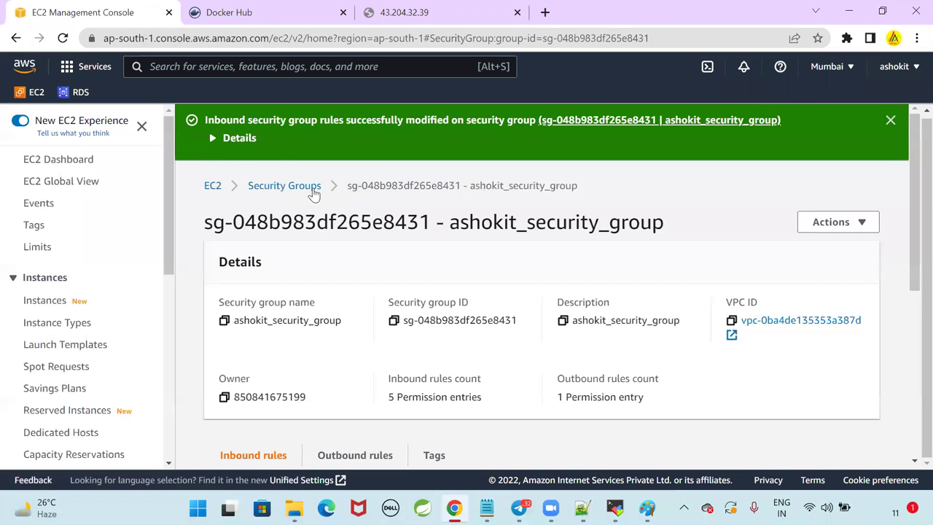
{"action": "left_click", "coordinate": [284, 185]}
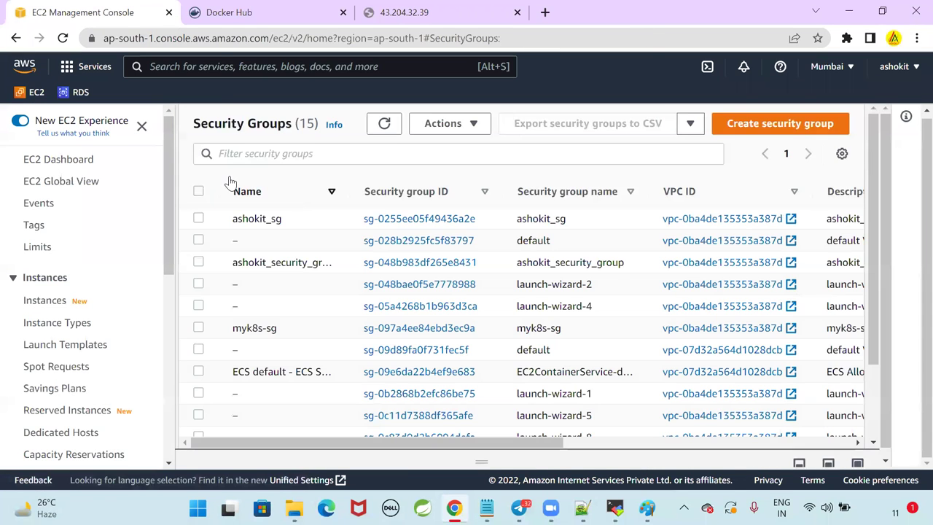
Close the Docker Hub page and request 43.204.32.39:9090 again.
{"action": "middle_click", "coordinate": [222, 14]}
{"action": "left_click", "coordinate": [223, 14]}
{"action": "left_click", "coordinate": [217, 38]}
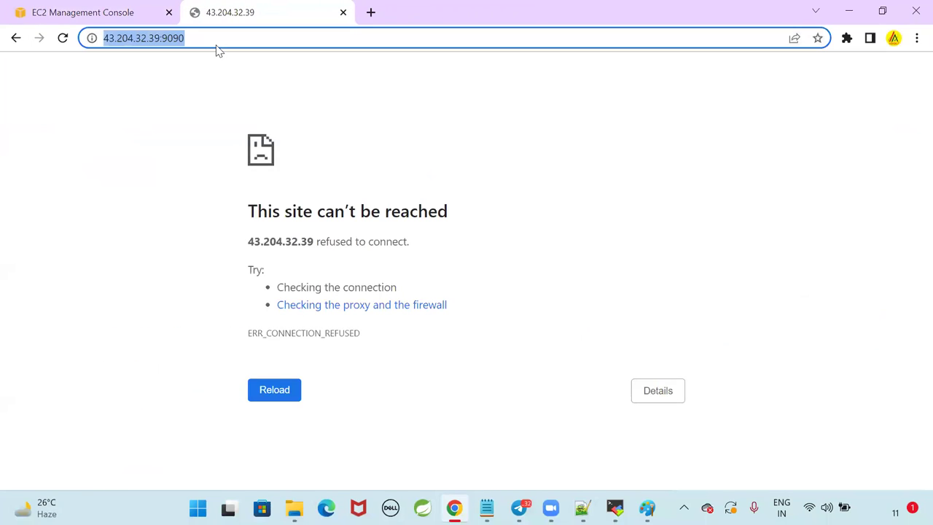
{"action": "key", "text": "Return"}
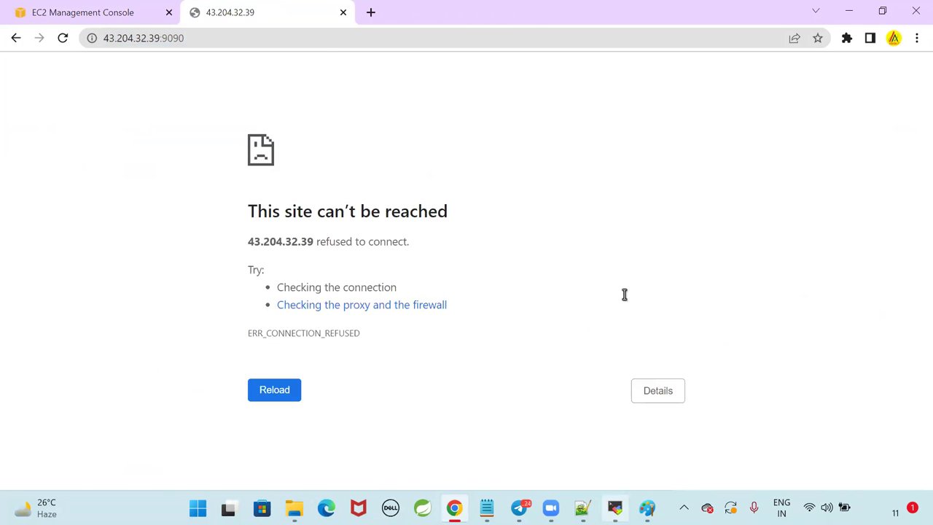
Switch to MobaXterm, stop the running Spring Boot container, and clear the terminal.
{"action": "key", "text": "alt+Tab"}
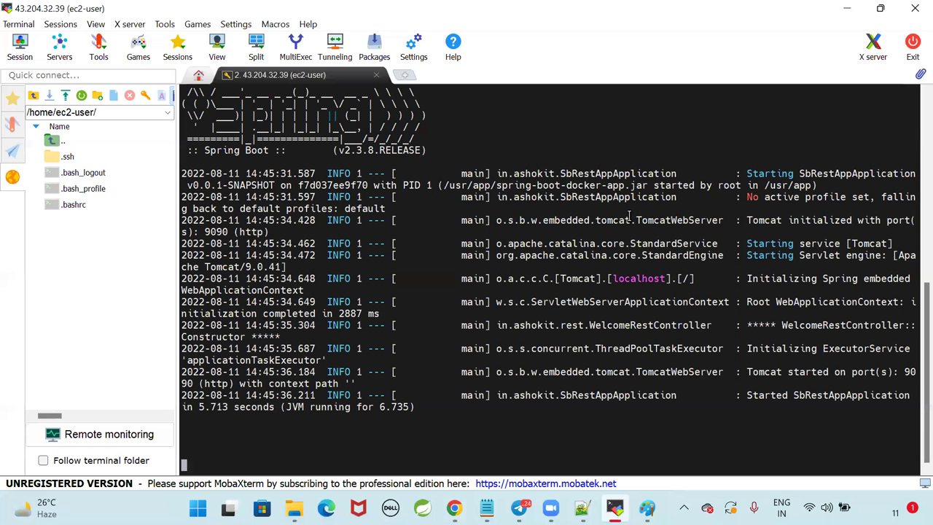
{"action": "key", "text": "ctrl+c"}
{"action": "type", "text": "clear"}
{"action": "key", "text": "Return"}
{"action": "key", "text": "Return"}
{"action": "key", "text": "Return"}
{"action": "key", "text": "Return"}
Recall the previous docker run command and insert the -d option before the image name, without running it.
{"action": "key", "text": "Up"}
{"action": "key", "text": "Up"}
{"action": "key", "text": "Left"}
{"action": "key", "text": "Left"}
{"action": "key", "text": "Left"}
{"action": "key", "text": "Left"}
{"action": "key", "text": "Left"}
{"action": "key", "text": "Left"}
{"action": "key", "text": "Left"}
{"action": "key", "text": "Left"}
{"action": "key", "text": "Left"}
{"action": "key", "text": "Left"}
{"action": "key", "text": "Left"}
{"action": "key", "text": "Left"}
{"action": "key", "text": "Left"}
{"action": "key", "text": "Left"}
{"action": "key", "text": "Left"}
{"action": "key", "text": "Left"}
{"action": "key", "text": "Left"}
{"action": "key", "text": "Left"}
{"action": "key", "text": "Left"}
{"action": "key", "text": "Left"}
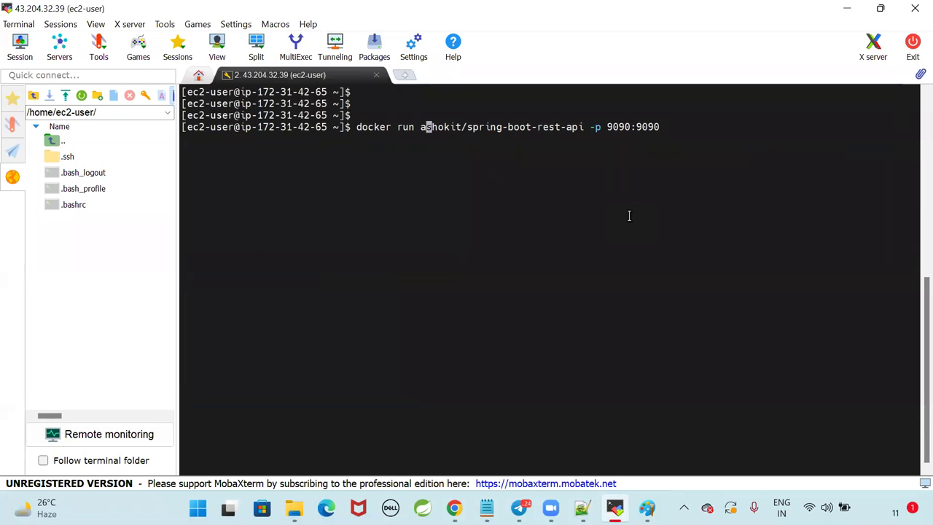
{"action": "key", "text": "Left"}
{"action": "type", "text": "-d"}
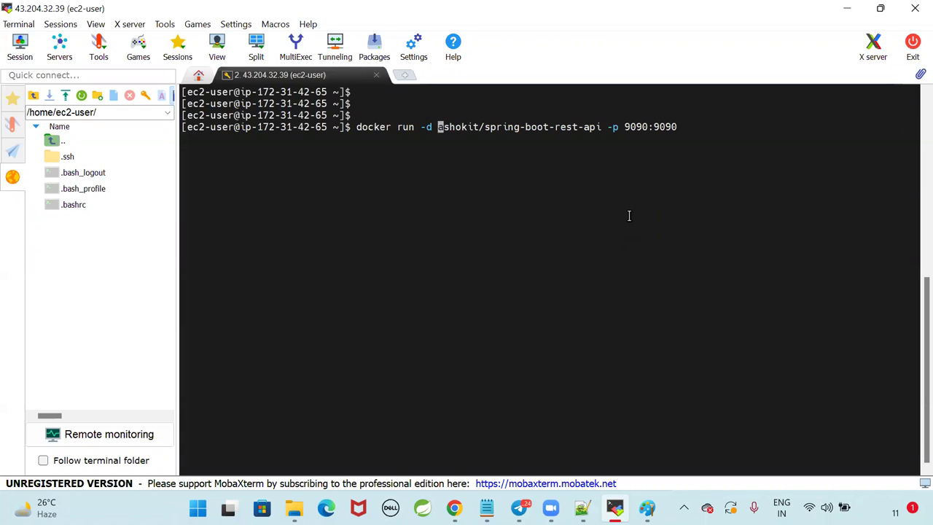
Remove the trailing -p 9090:9090 option after the image name in the docker run command.
{"action": "key", "text": "Right"}
{"action": "key", "text": "Right"}
{"action": "key", "text": "Right"}
{"action": "key", "text": "Right"}
{"action": "key", "text": "Right"}
{"action": "key", "text": "Right"}
{"action": "key", "text": "Right"}
{"action": "key", "text": "Right"}
{"action": "key", "text": "Right"}
{"action": "key", "text": "Right"}
{"action": "key", "text": "Right"}
{"action": "key", "text": "Right"}
{"action": "key", "text": "Right"}
{"action": "key", "text": "Right"}
{"action": "key", "text": "Right"}
{"action": "key", "text": "Right"}
{"action": "key", "text": "Right"}
{"action": "key", "text": "Right"}
{"action": "key", "text": "Right"}
{"action": "key", "text": "Right"}
{"action": "key", "text": "Right"}
{"action": "key", "text": "Right"}
{"action": "key", "text": "Right"}
{"action": "key", "text": "Right"}
{"action": "key", "text": "BackSpace"}
{"action": "key", "text": "BackSpace"}
{"action": "key", "text": "BackSpace"}
{"action": "key", "text": "BackSpace"}
{"action": "key", "text": "BackSpace"}
{"action": "key", "text": "BackSpace"}
{"action": "key", "text": "BackSpace"}
{"action": "key", "text": "BackSpace"}
{"action": "key", "text": "BackSpace"}
{"action": "key", "text": "BackSpace"}
{"action": "key", "text": "BackSpace"}
{"action": "key", "text": "BackSpace"}
{"action": "key", "text": "BackSpace"}
Replace -d with -p 9090:9090 before the image name and run docker run -p 9090:9090 ashokit/spring-boot-rest-api.
{"action": "key", "text": "Left"}
{"action": "key", "text": "Left"}
{"action": "key", "text": "Left"}
{"action": "key", "text": "Left"}
{"action": "key", "text": "Left"}
{"action": "key", "text": "Left"}
{"action": "key", "text": "Left"}
{"action": "key", "text": "Left"}
{"action": "key", "text": "Left"}
{"action": "key", "text": "Left"}
{"action": "key", "text": "Left"}
{"action": "key", "text": "Left"}
{"action": "key", "text": "Left"}
{"action": "key", "text": "Left"}
{"action": "key", "text": "Left"}
{"action": "key", "text": "Left"}
{"action": "key", "text": "Left"}
{"action": "key", "text": "Left"}
{"action": "key", "text": "Left"}
{"action": "key", "text": "Left"}
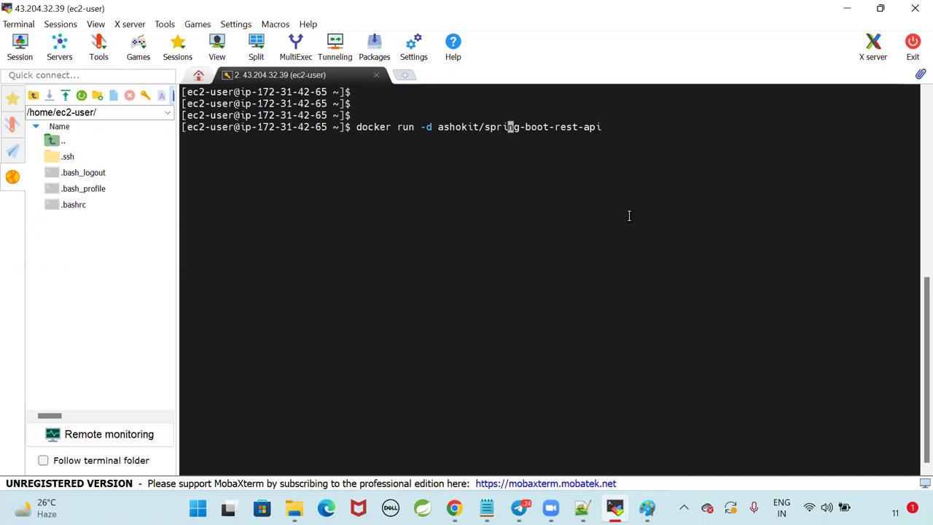
{"action": "key", "text": "BackSpace"}
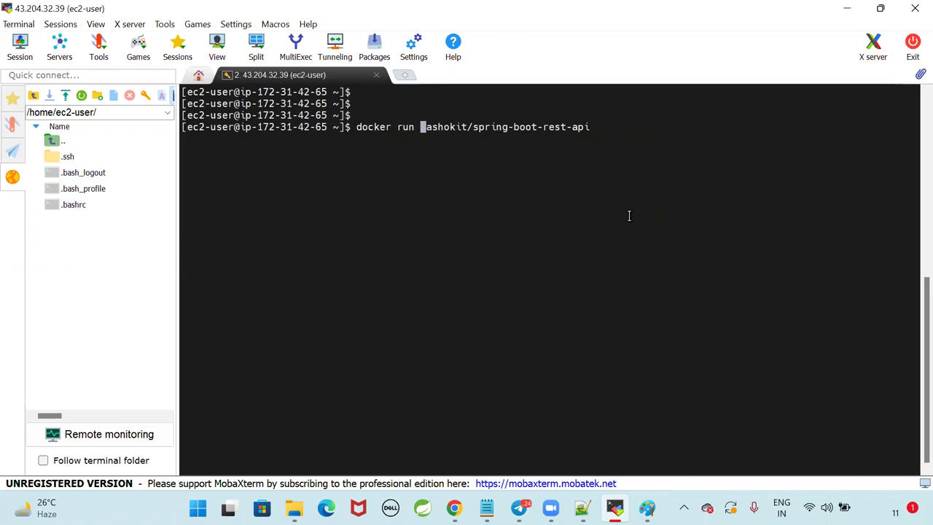
{"action": "type", "text": "p 9"}
{"action": "type", "text": "090:9"}
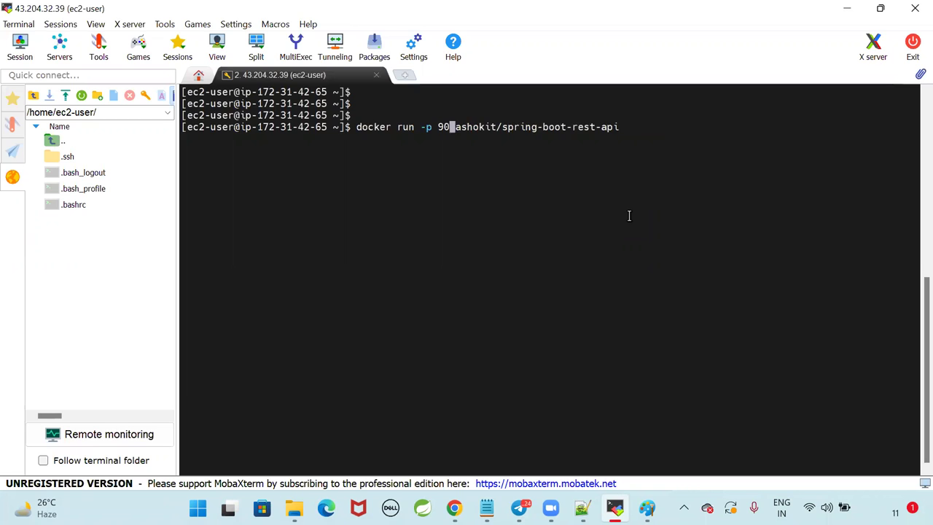
{"action": "type", "text": "090"}
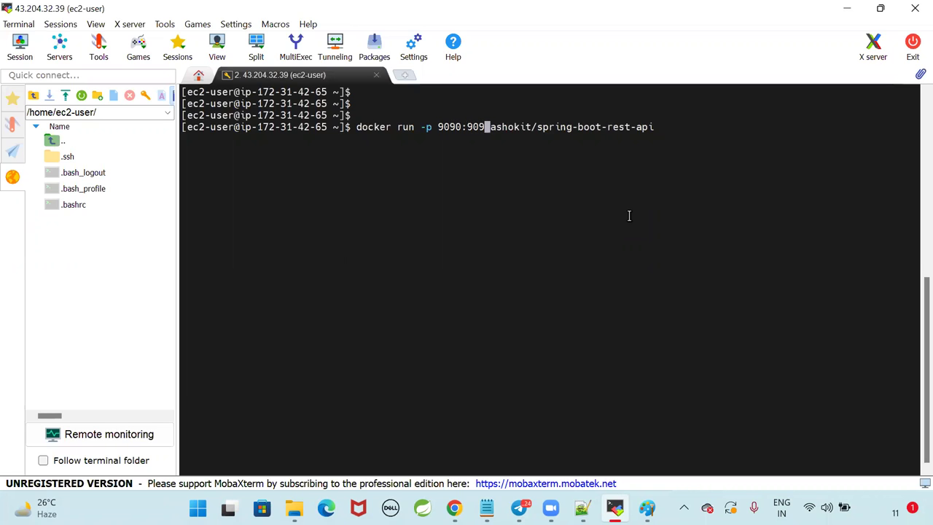
{"action": "key", "text": "Return"}
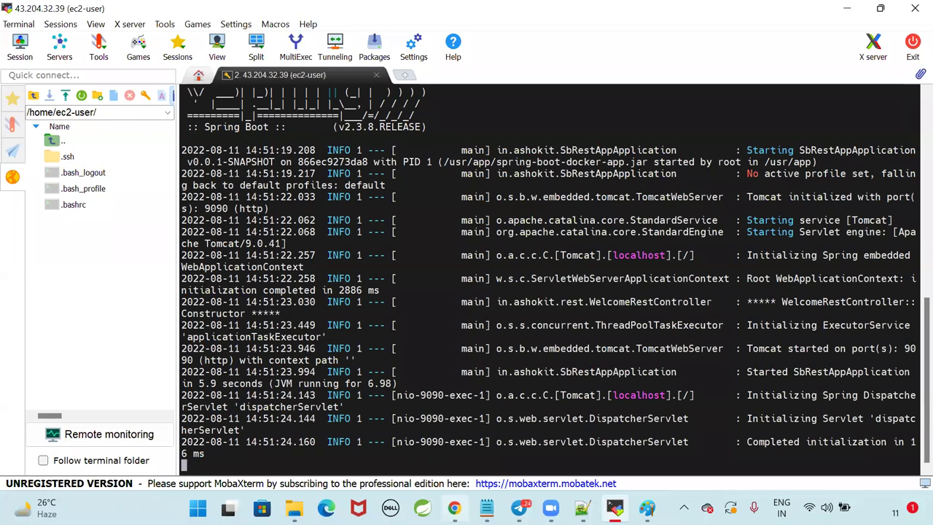
Switch to Chrome and request the application at 43.204.32.39:9090/welcome.
{"action": "left_click", "coordinate": [454, 508]}
{"action": "left_click", "coordinate": [245, 40]}
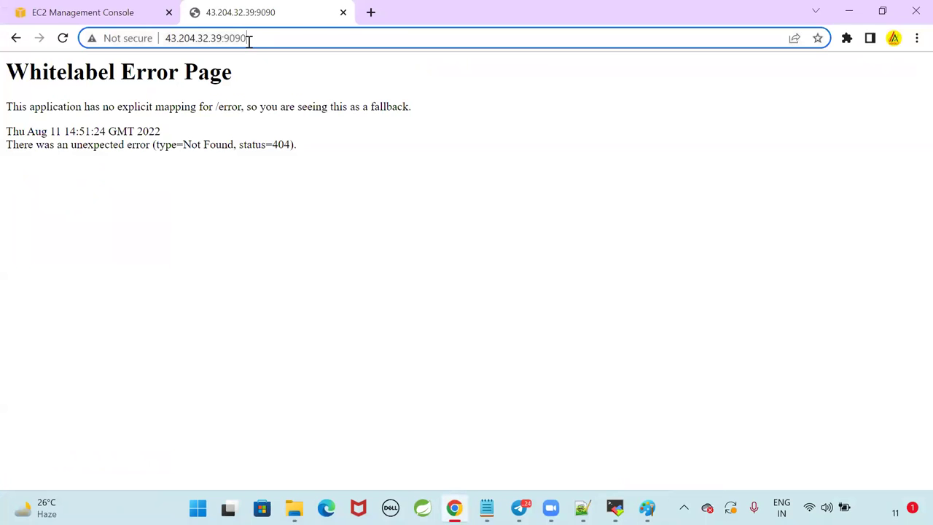
{"action": "left_click", "coordinate": [246, 41]}
{"action": "type", "text": "/welcome"}
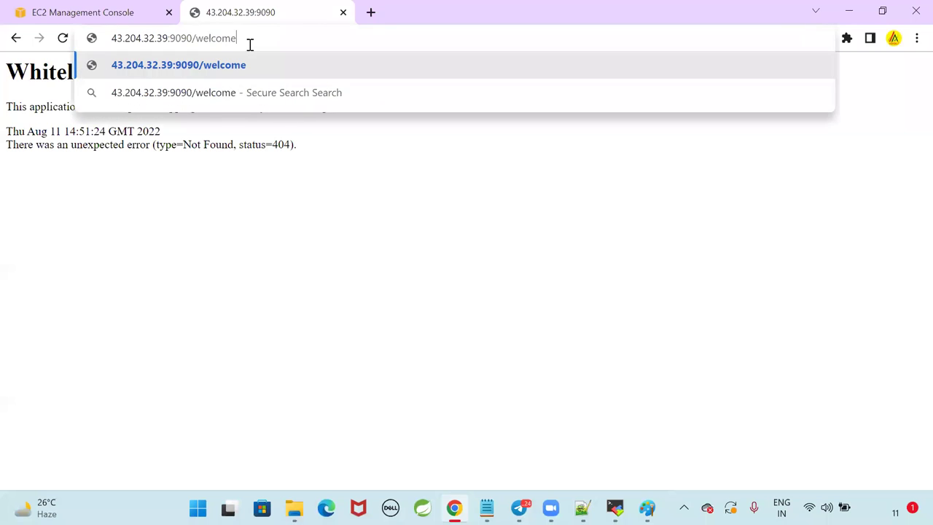
{"action": "key", "text": "Return"}
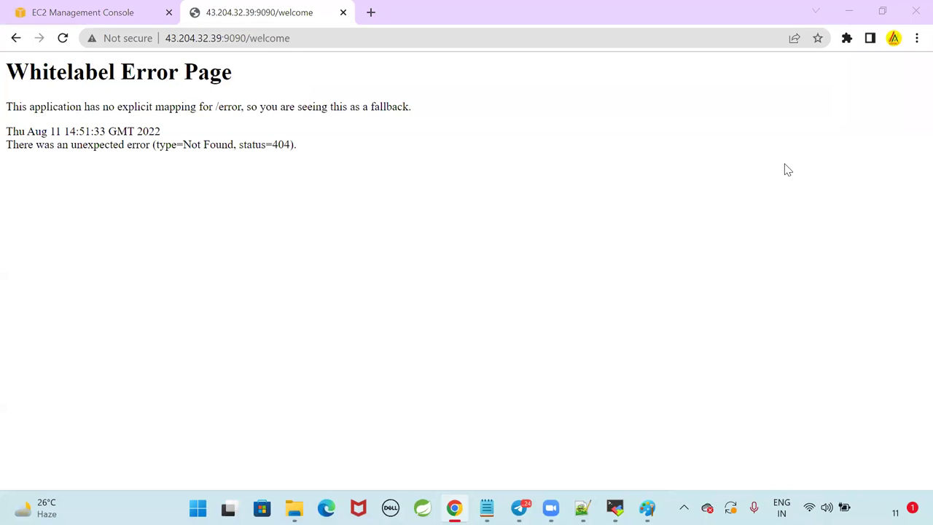
Request the /welcome address again and check the application's log output in MobaXterm before returning to Chrome.
{"action": "left_click", "coordinate": [252, 38]}
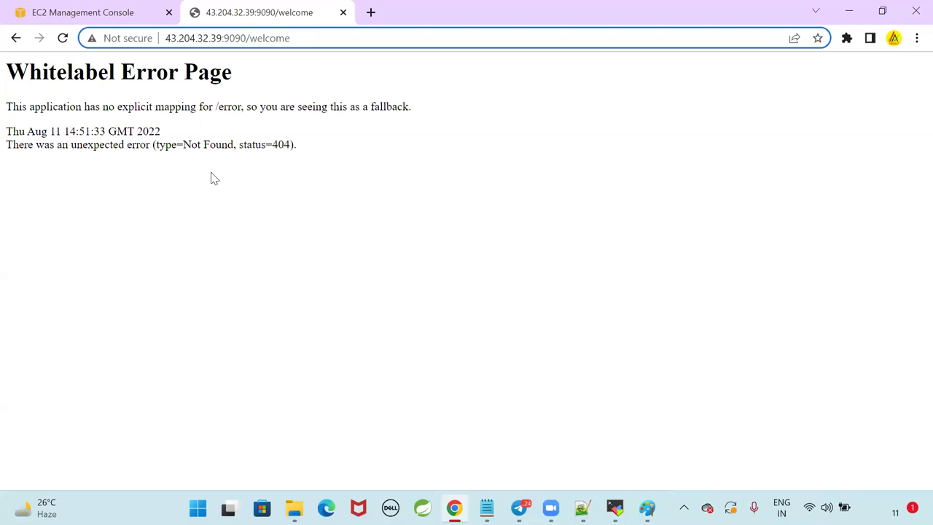
{"action": "double_click", "coordinate": [270, 38]}
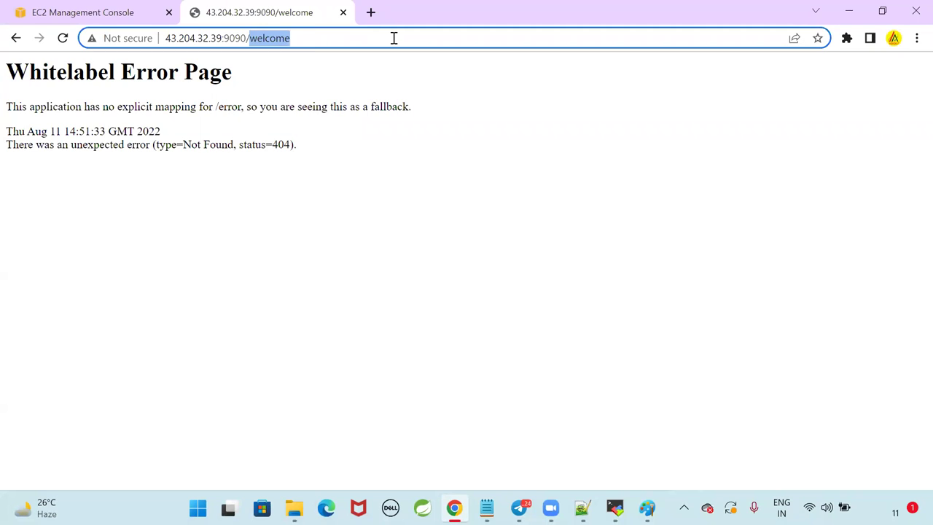
{"action": "key", "text": "Return"}
{"action": "left_click", "coordinate": [615, 506]}
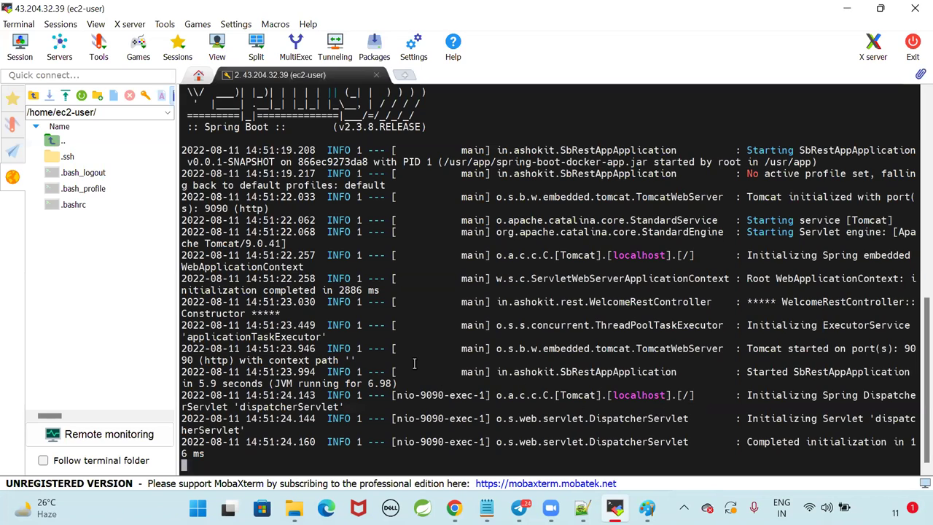
{"action": "key", "text": "alt+Tab"}
Request 43.204.32.39:9090/welcome/ with a person's first name added to the path, and enlarge the page text.
{"action": "left_click", "coordinate": [359, 36]}
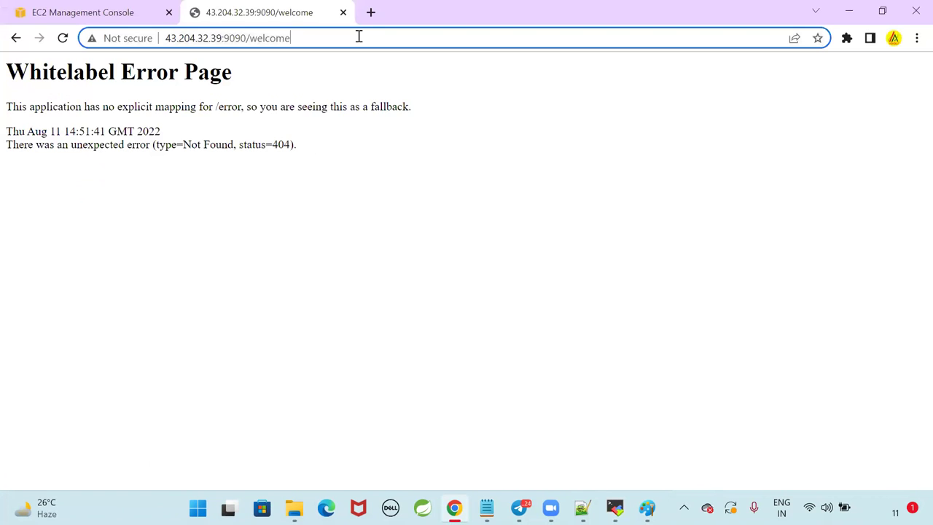
{"action": "type", "text": "/Raju"}
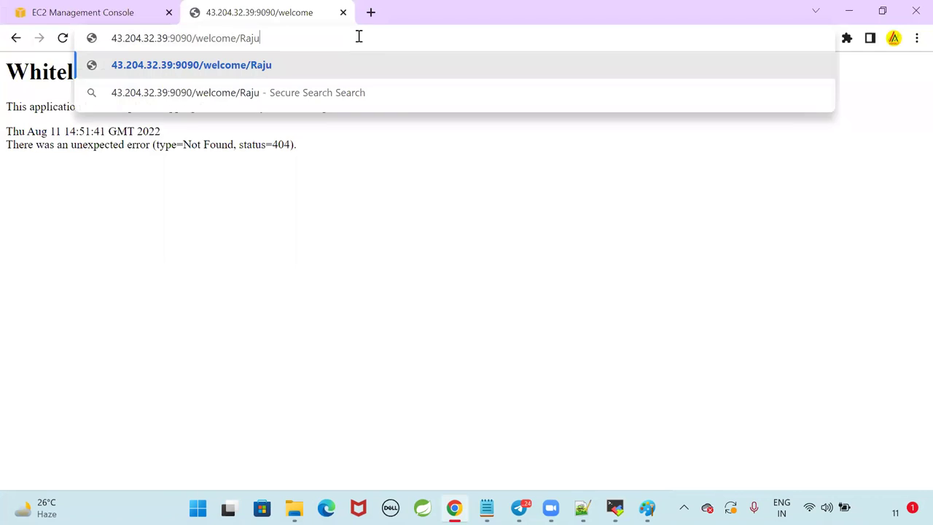
{"action": "key", "text": "Return"}
{"action": "key", "text": "ctrl+plus"}
{"action": "key", "text": "ctrl+plus"}
{"action": "key", "text": "ctrl+plus"}
{"action": "key", "text": "ctrl+plus"}
{"action": "key", "text": "ctrl+plus"}
{"action": "key", "text": "ctrl+plus"}
{"action": "key", "text": "ctrl+plus"}
{"action": "key", "text": "ctrl+plus"}
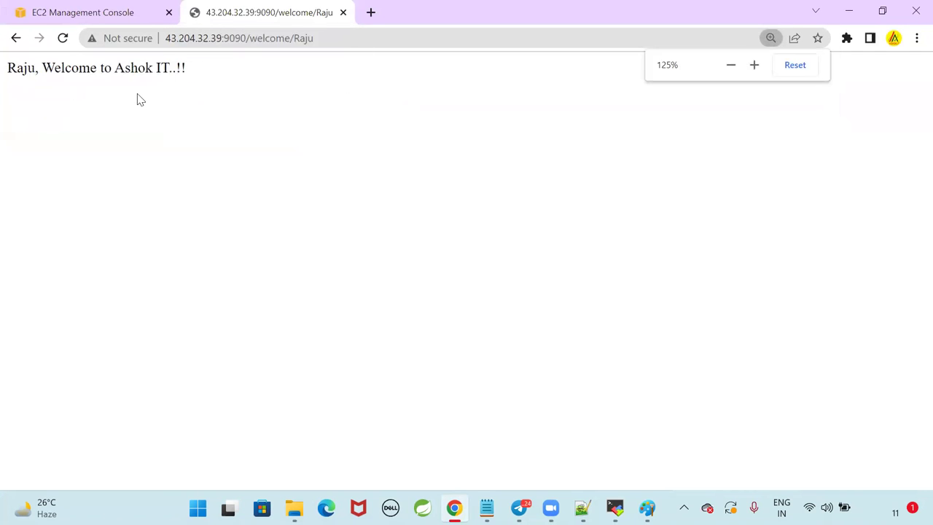